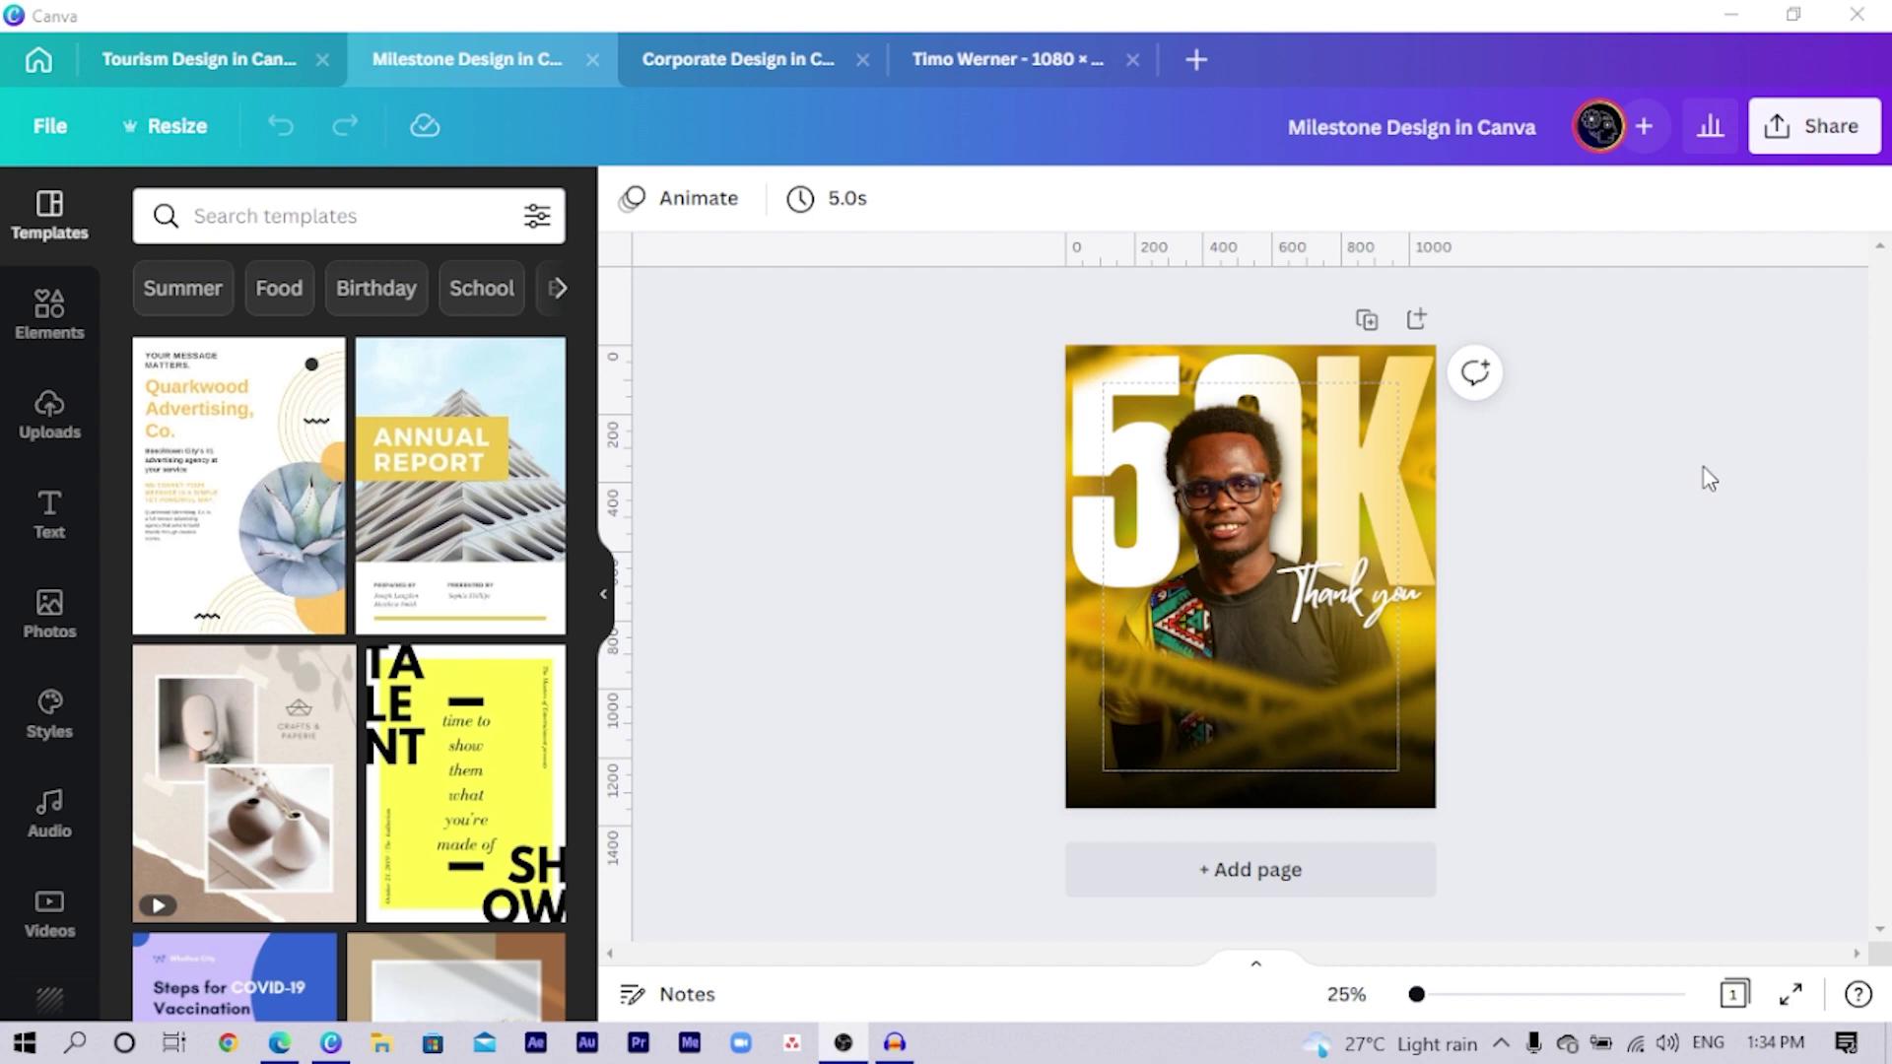
Step: Add a blank second page to the Milestone design
left_click(1297, 873)
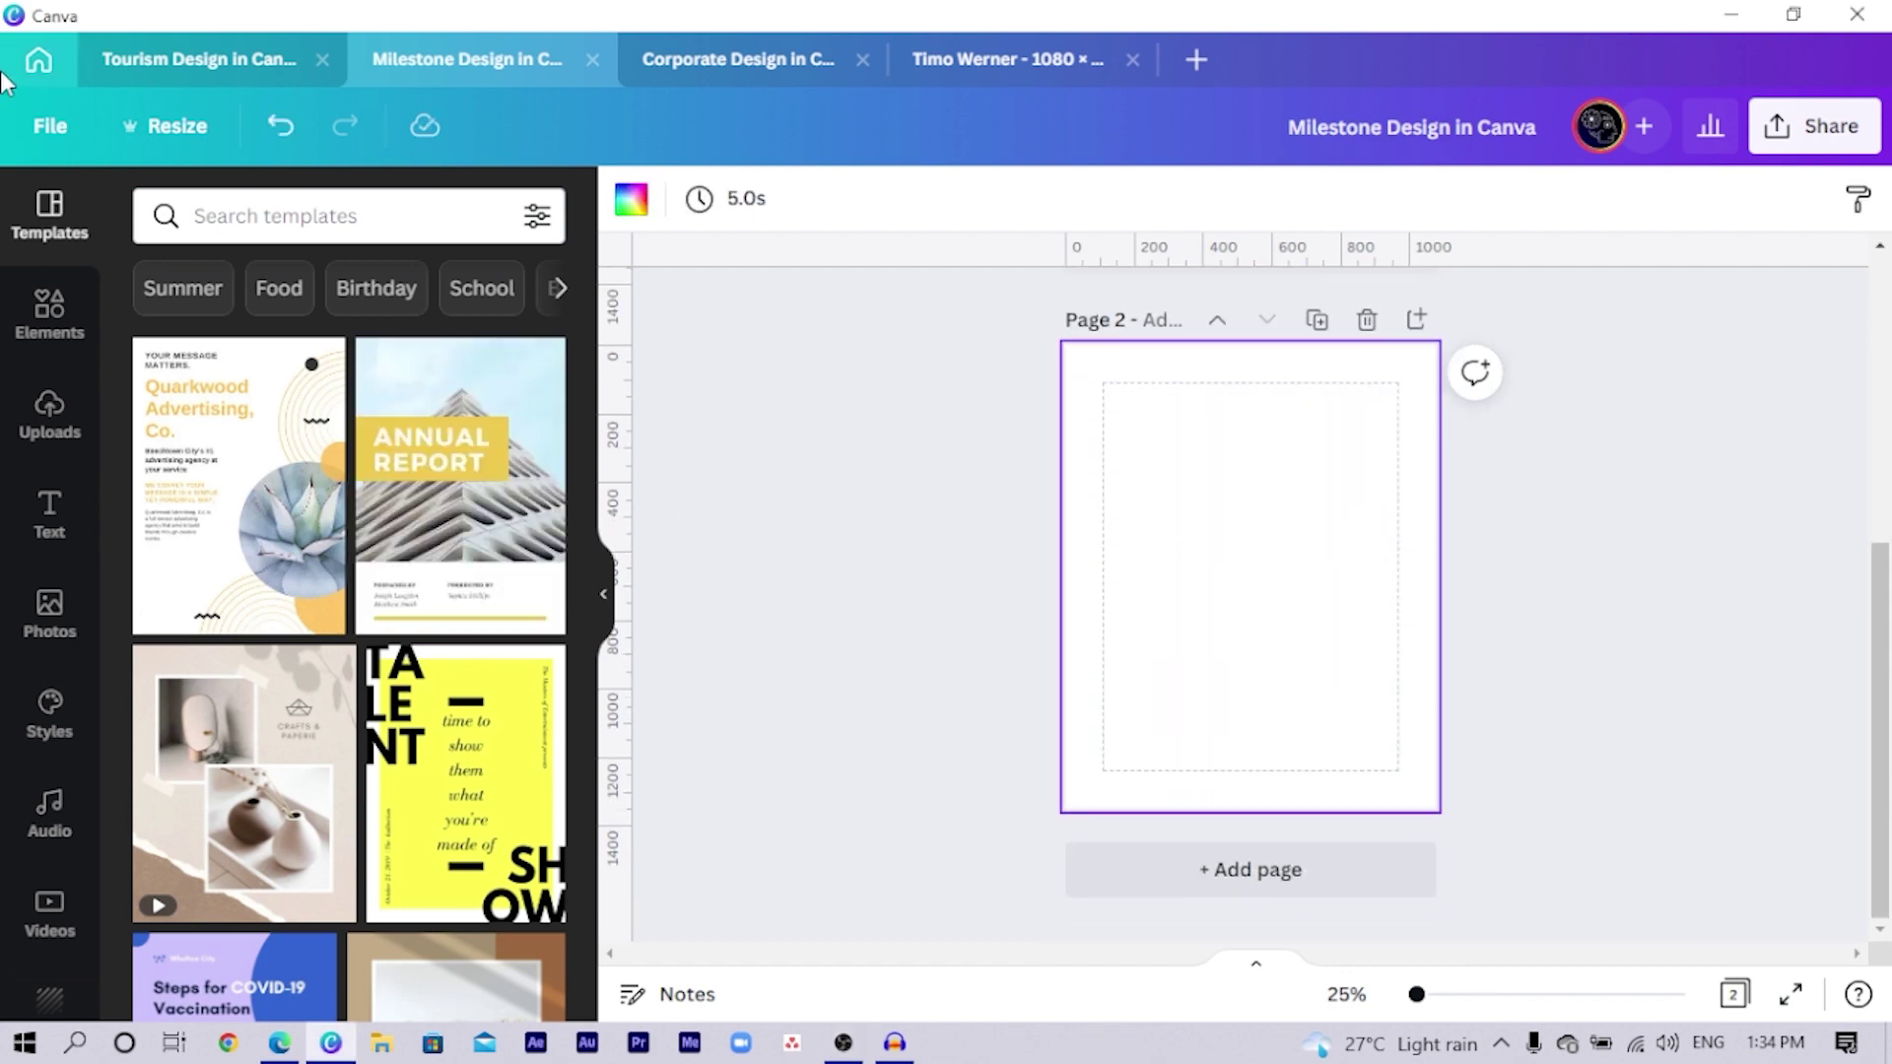
left_click(38, 60)
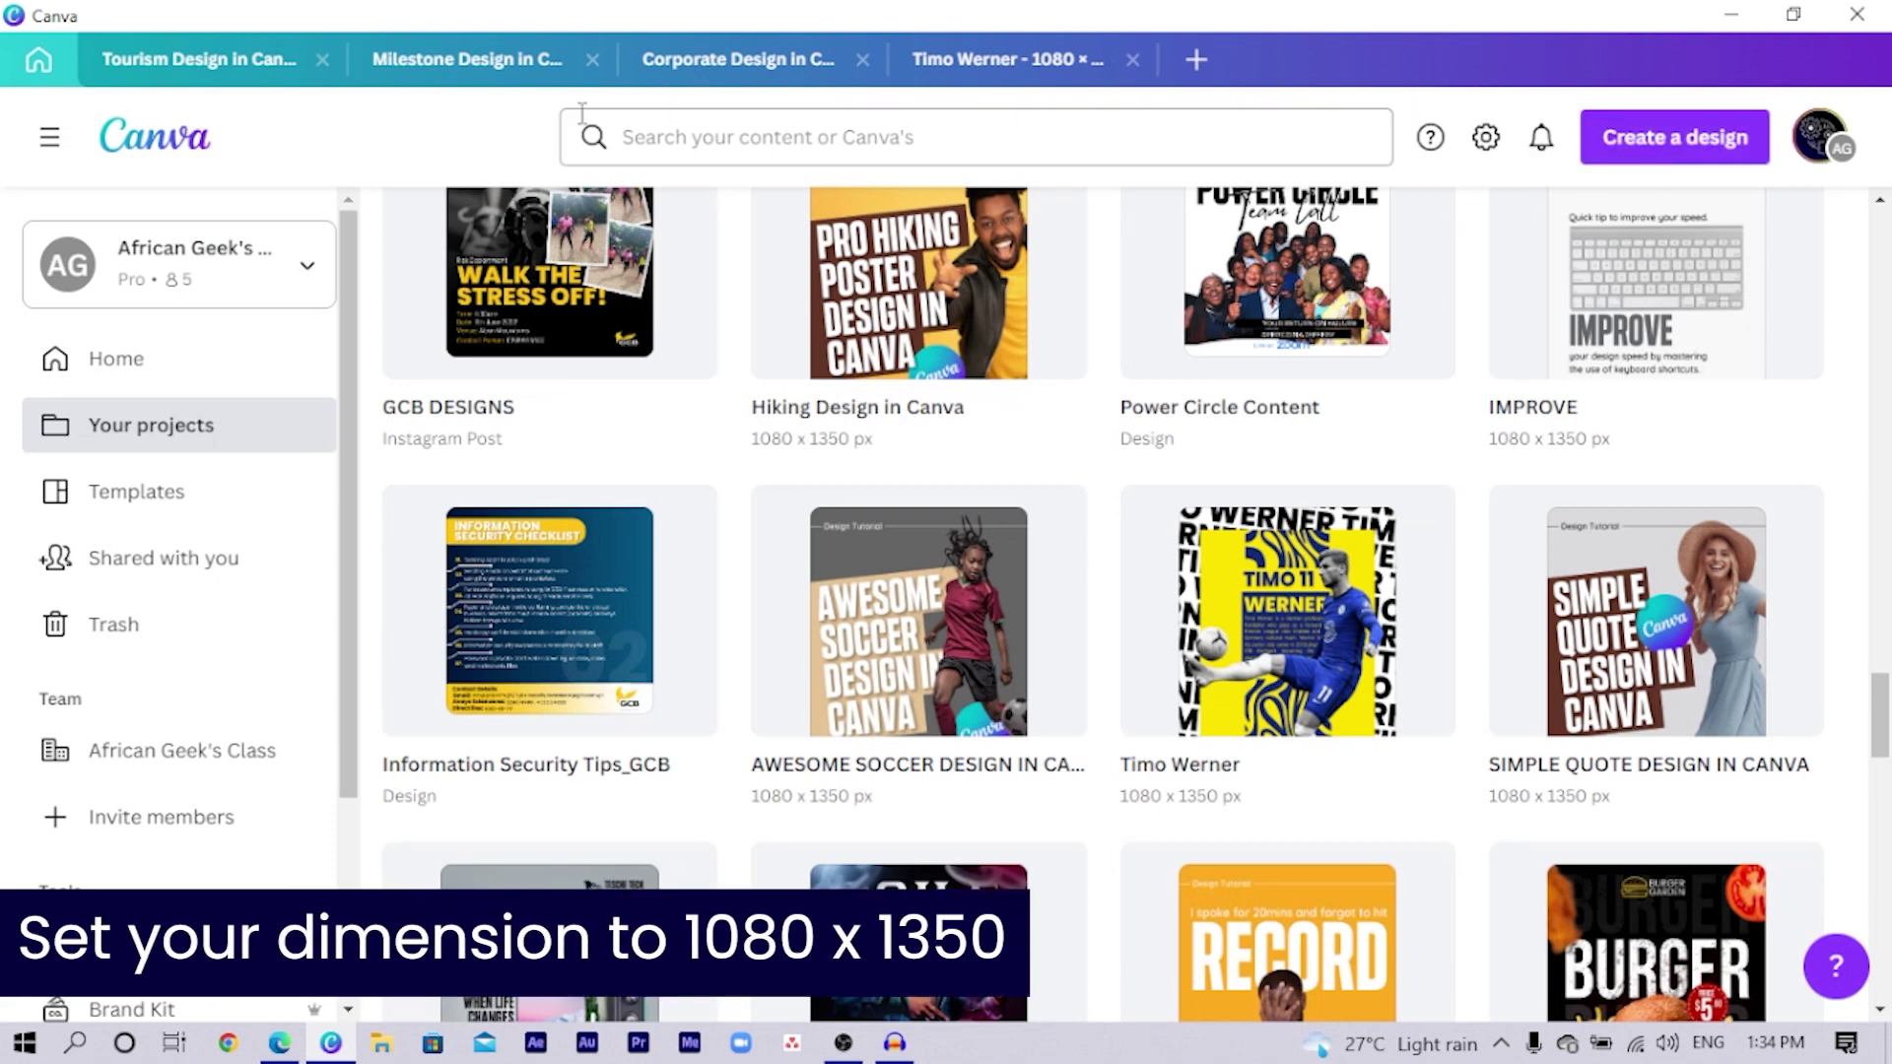
left_click(430, 77)
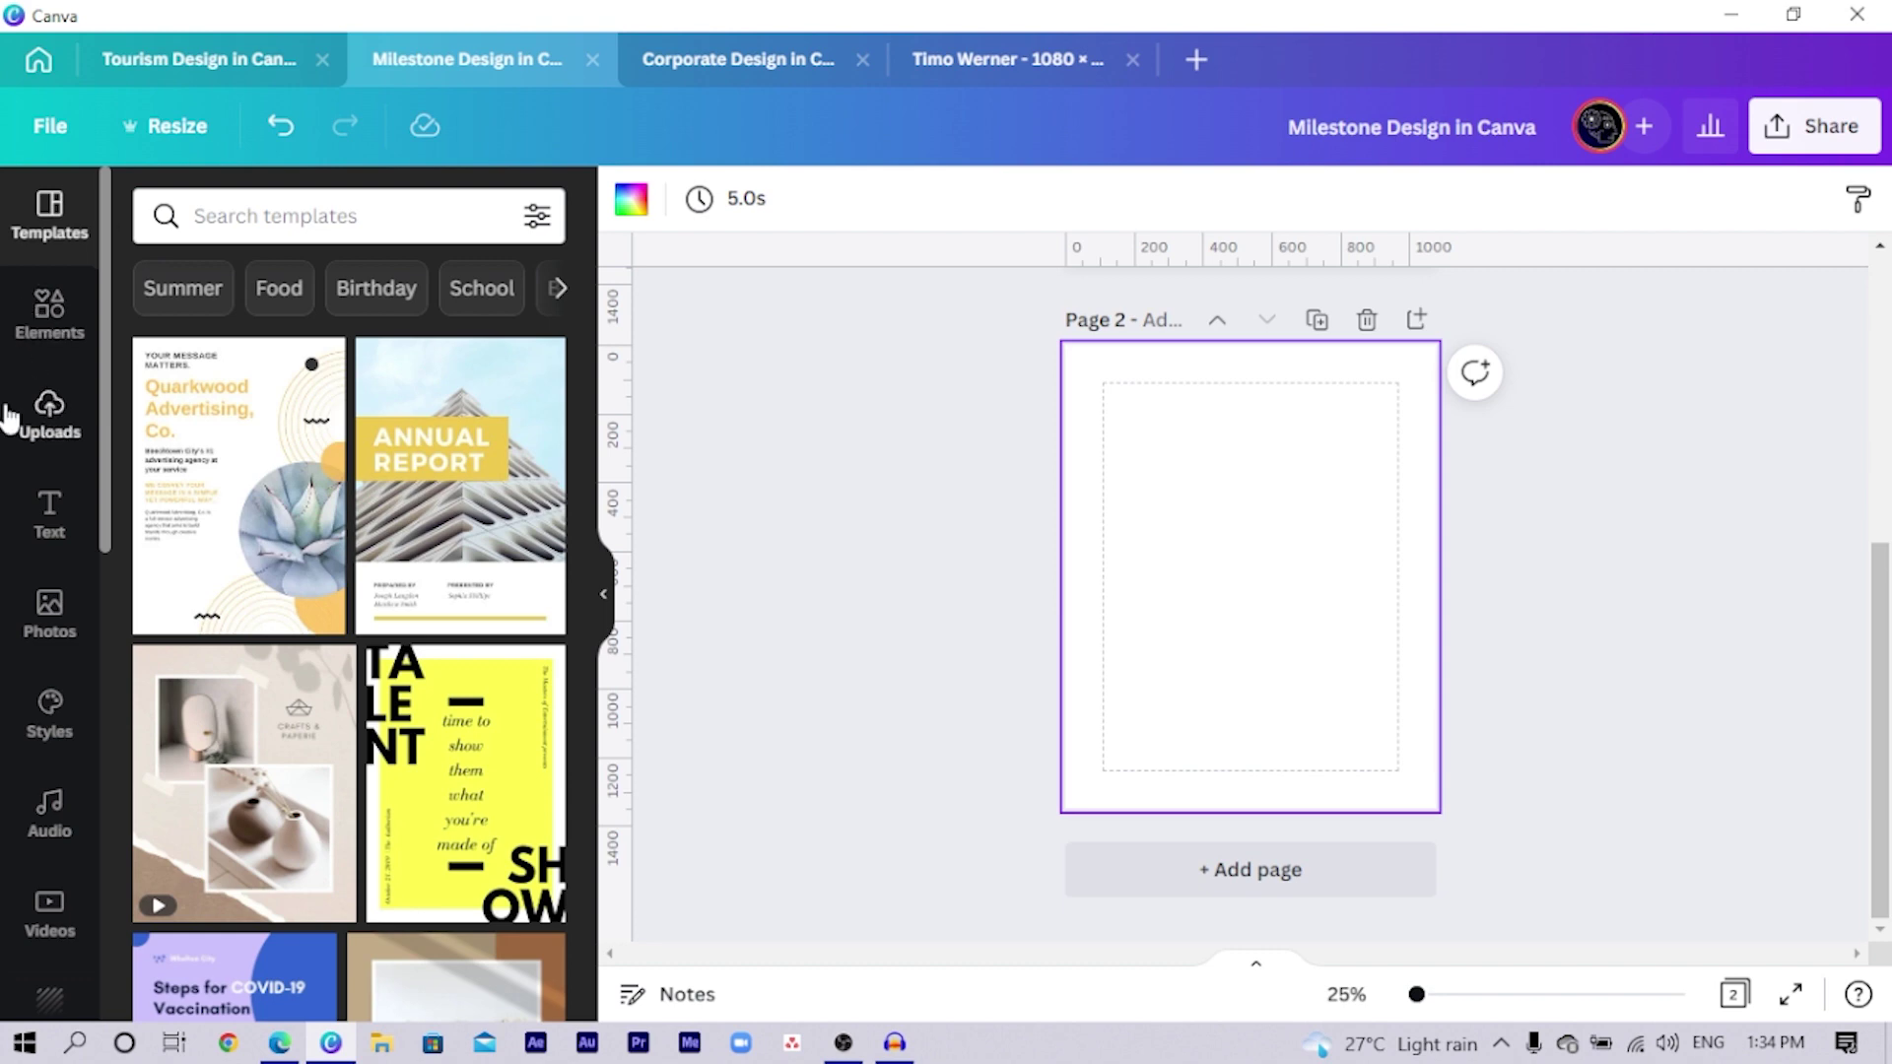
Step: Browse all recently used photos to find the yellow car image
left_click(48, 613)
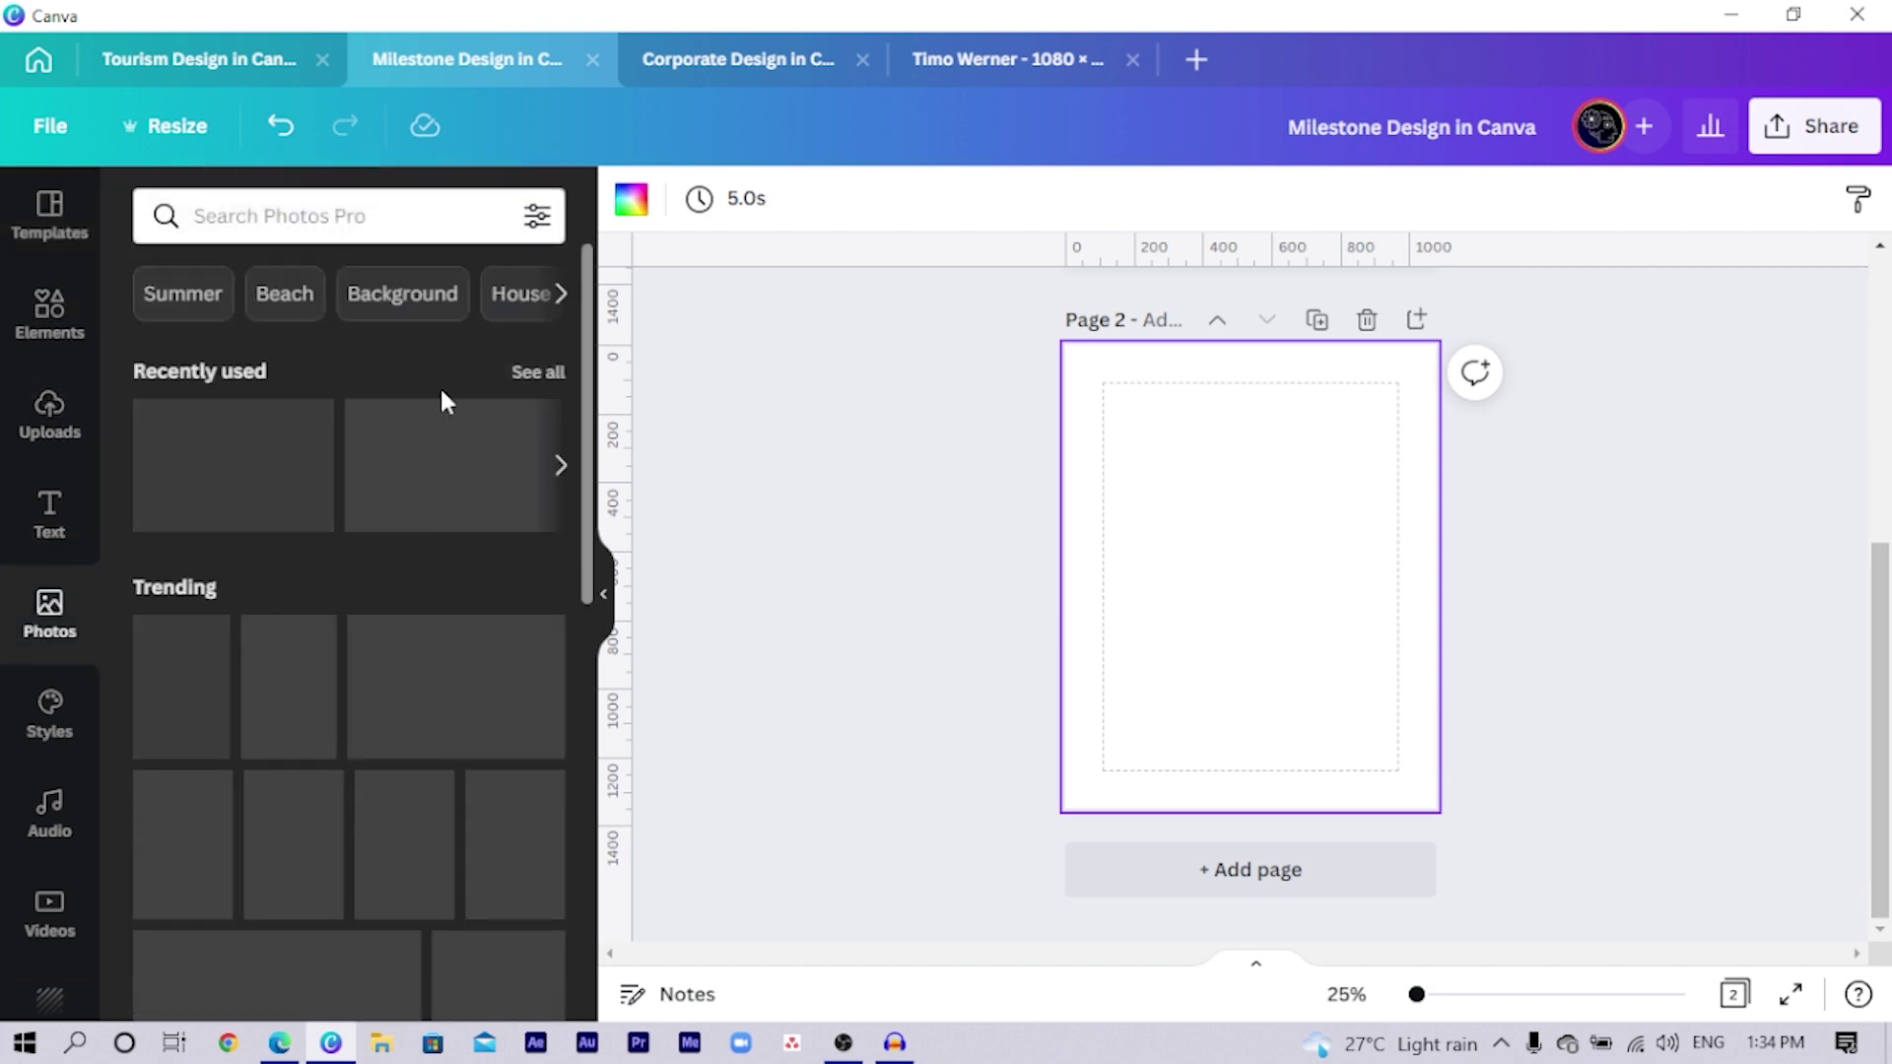
left_click(538, 373)
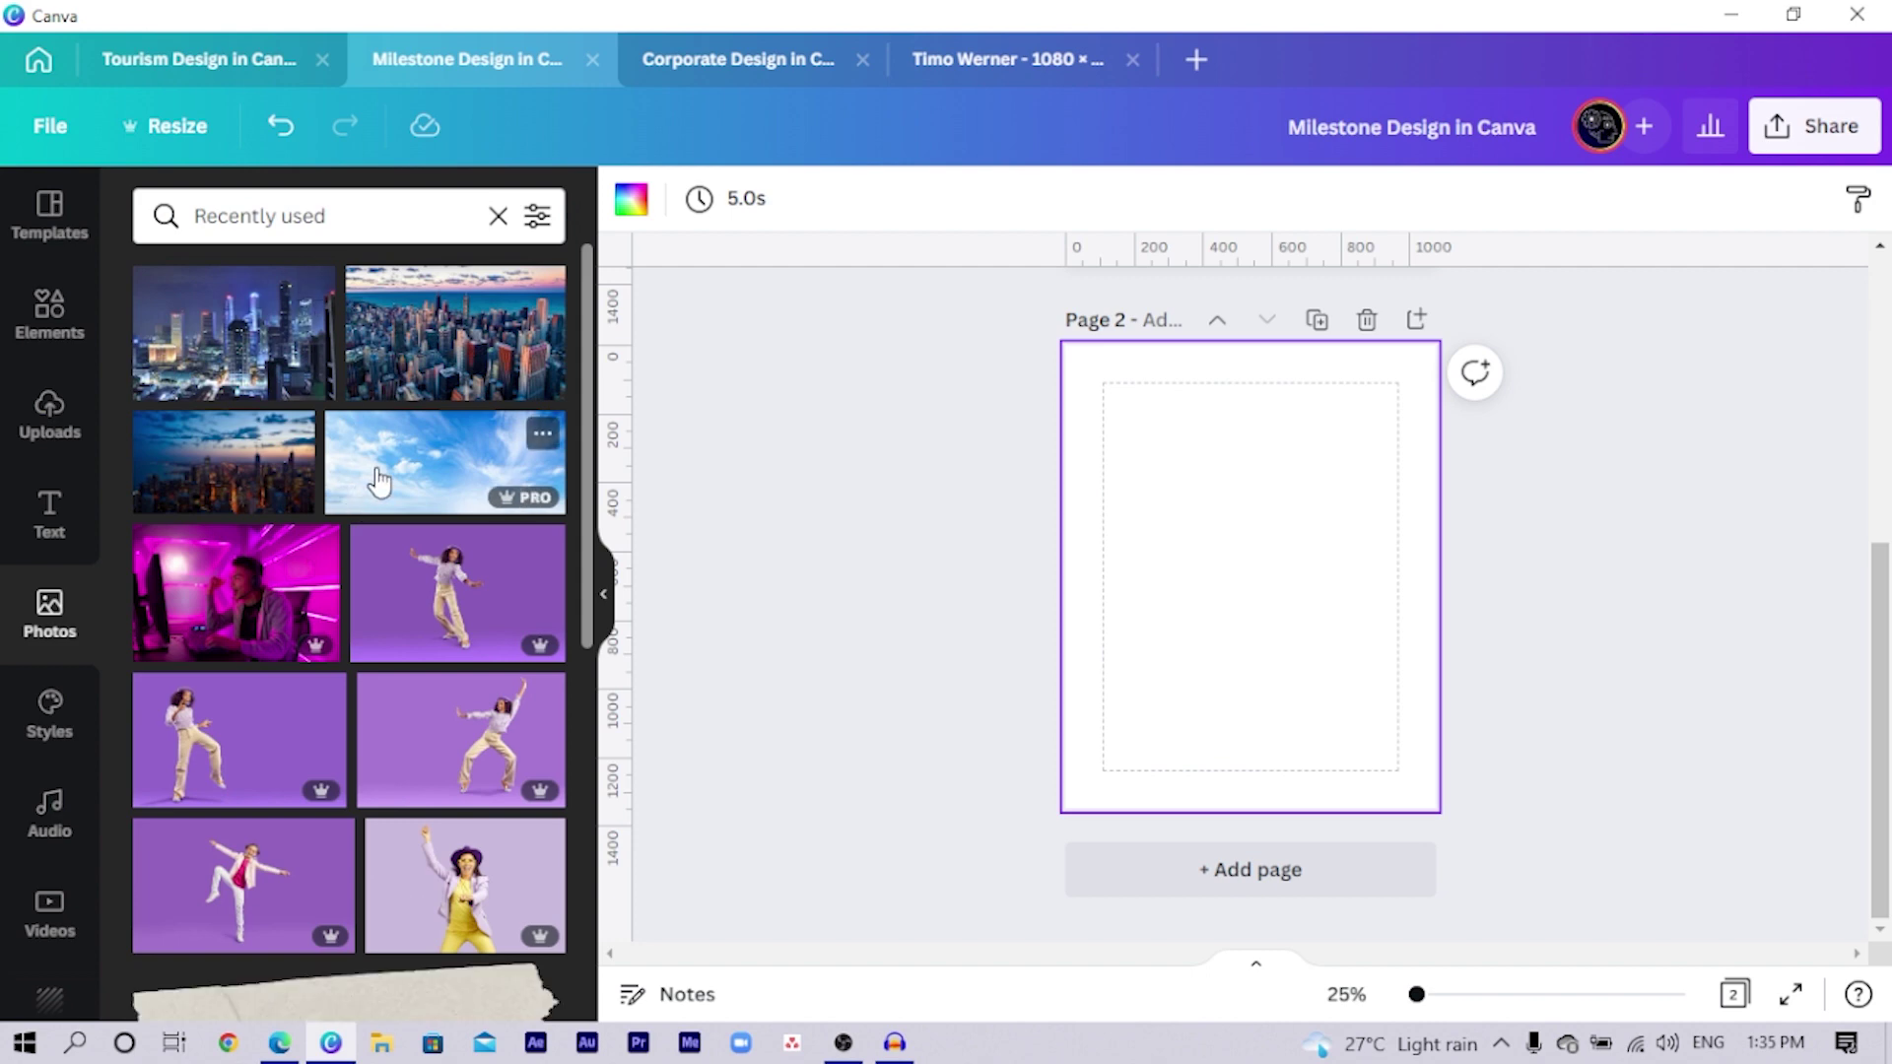
scroll(378, 483, "down", 10)
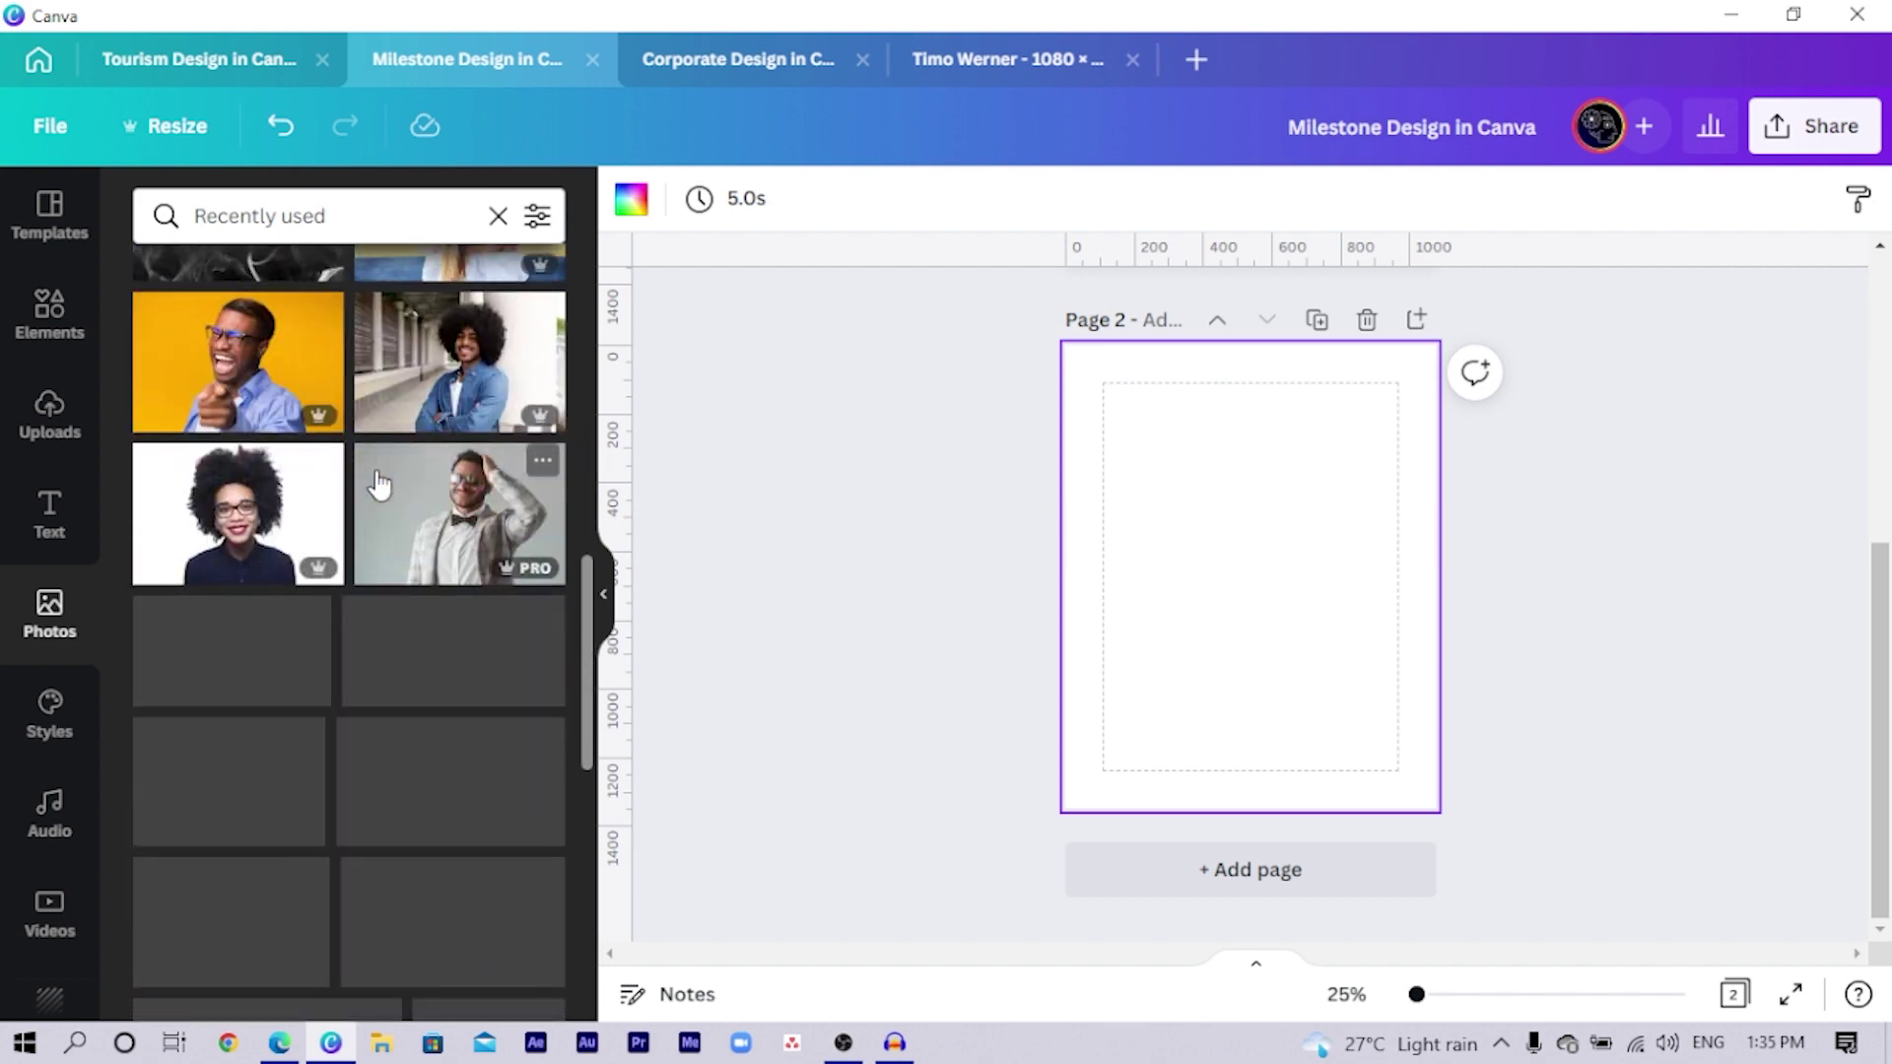
scroll(378, 483, "down", 8)
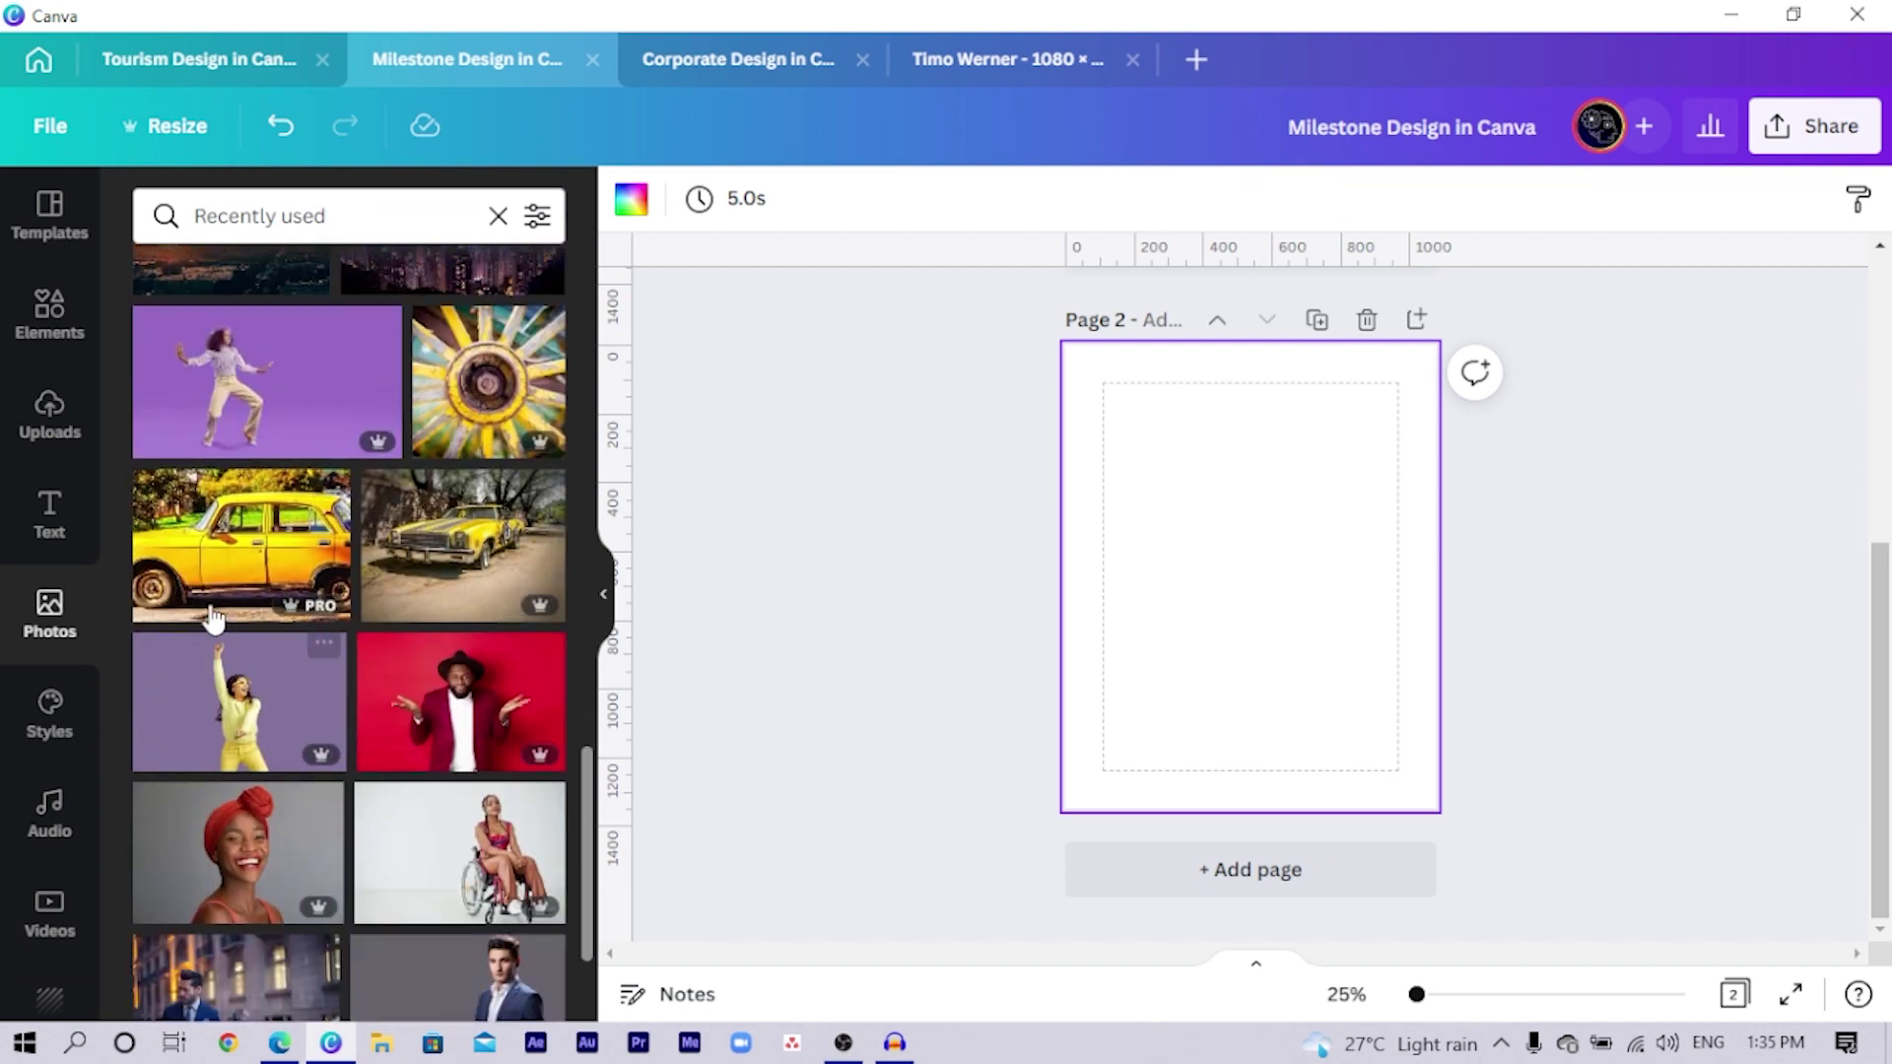
Step: Set the yellow car photo as page 2's background, shifting its framing left
left_click(243, 558)
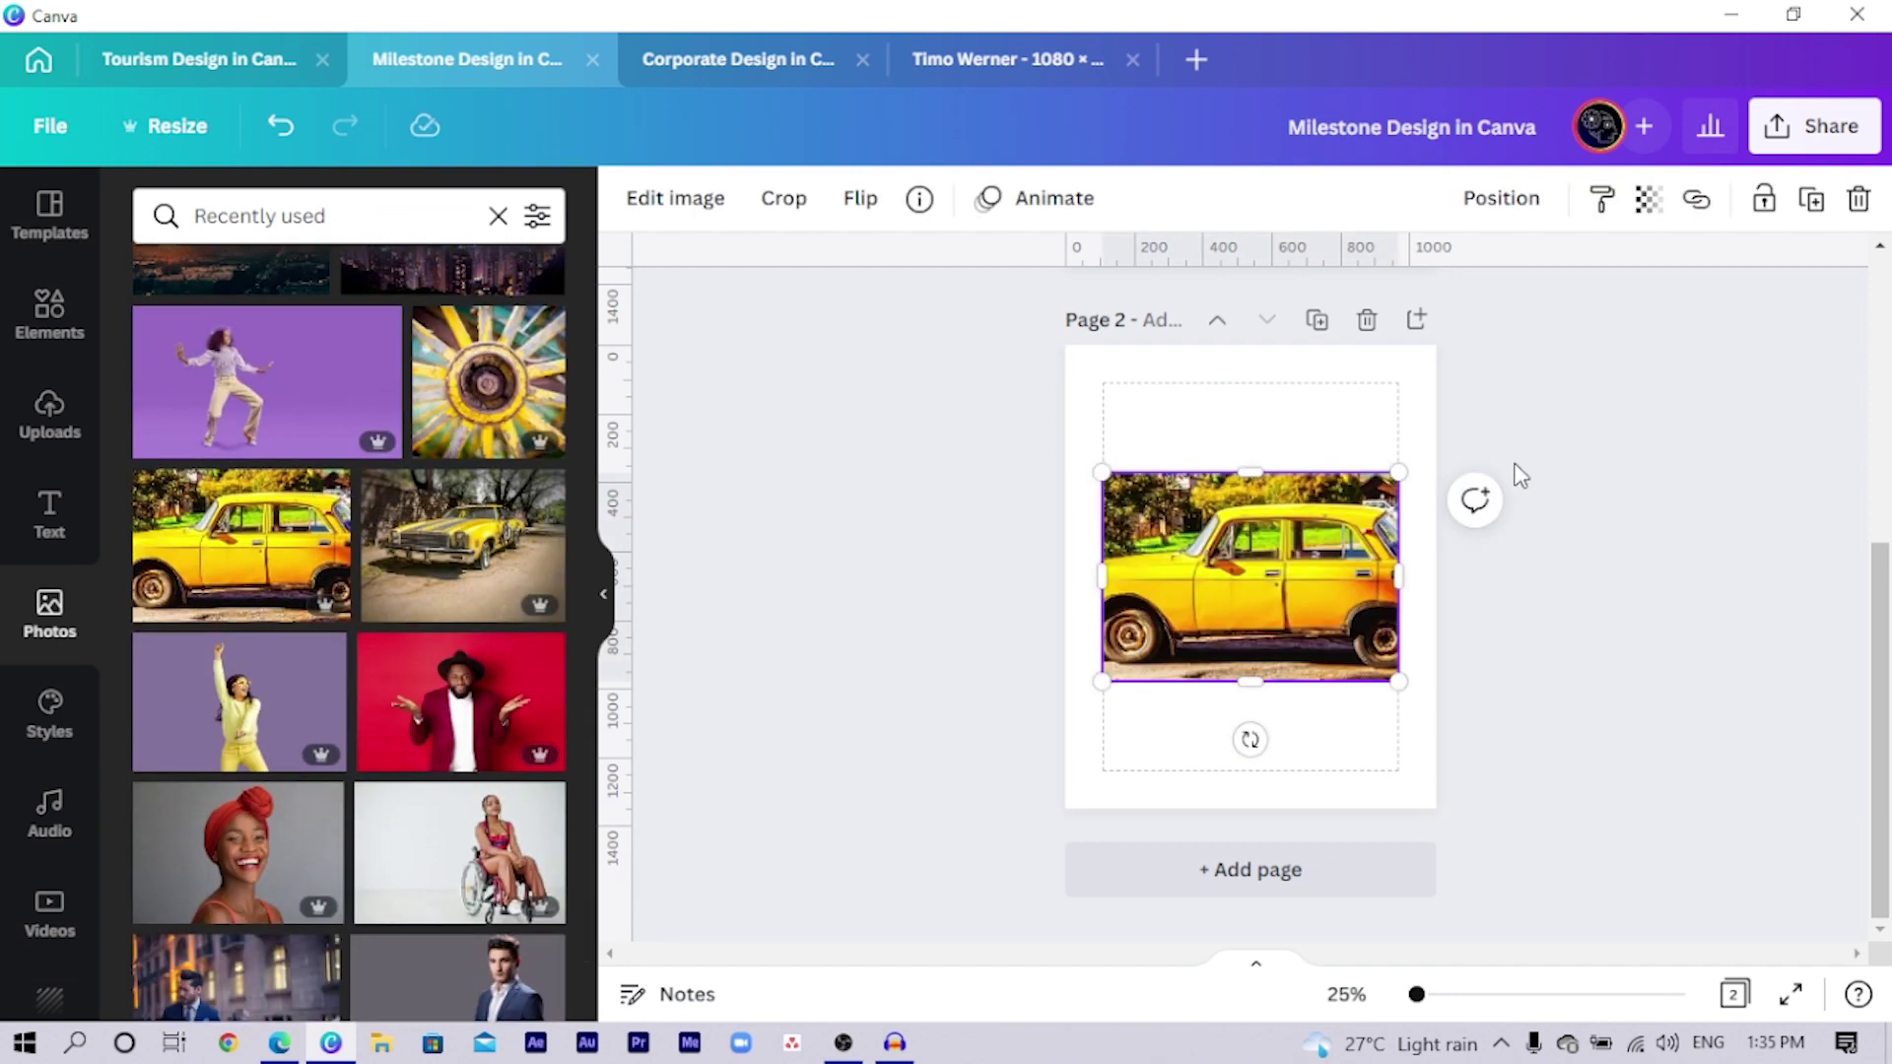
right_click(1209, 631)
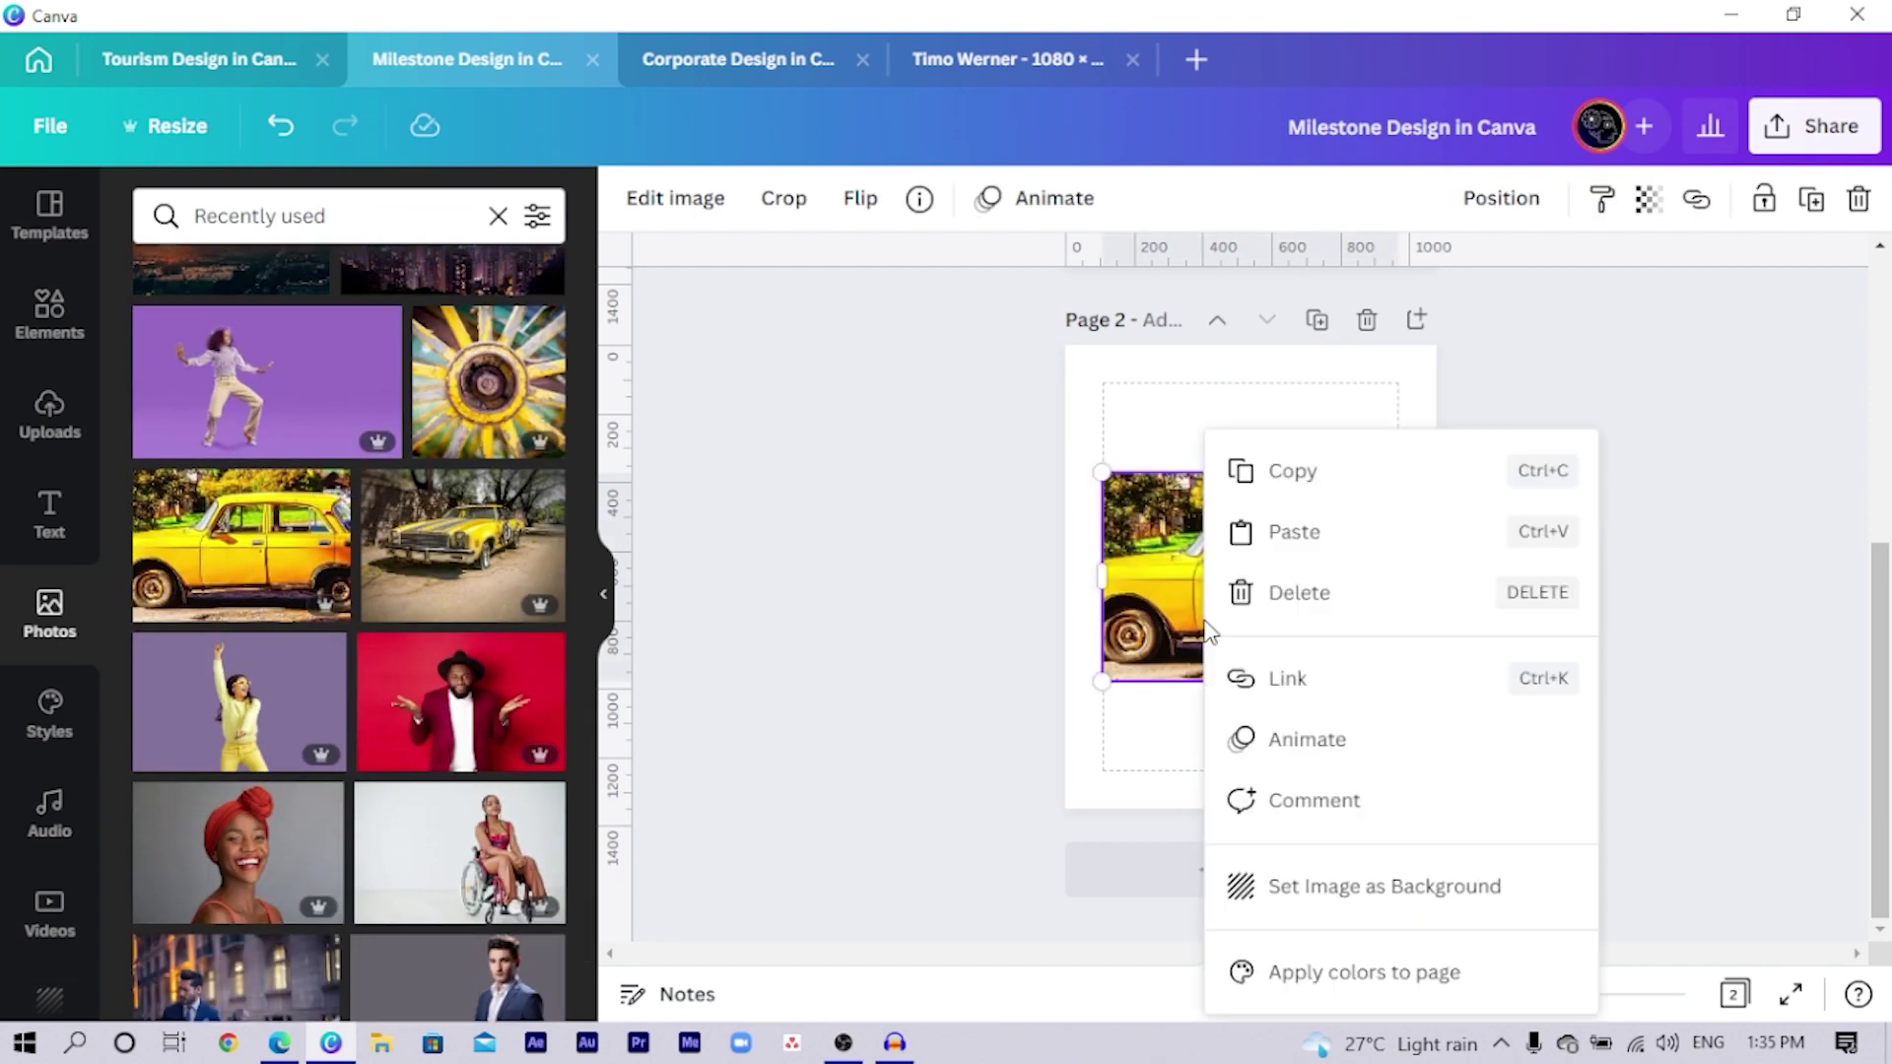
left_click(1336, 887)
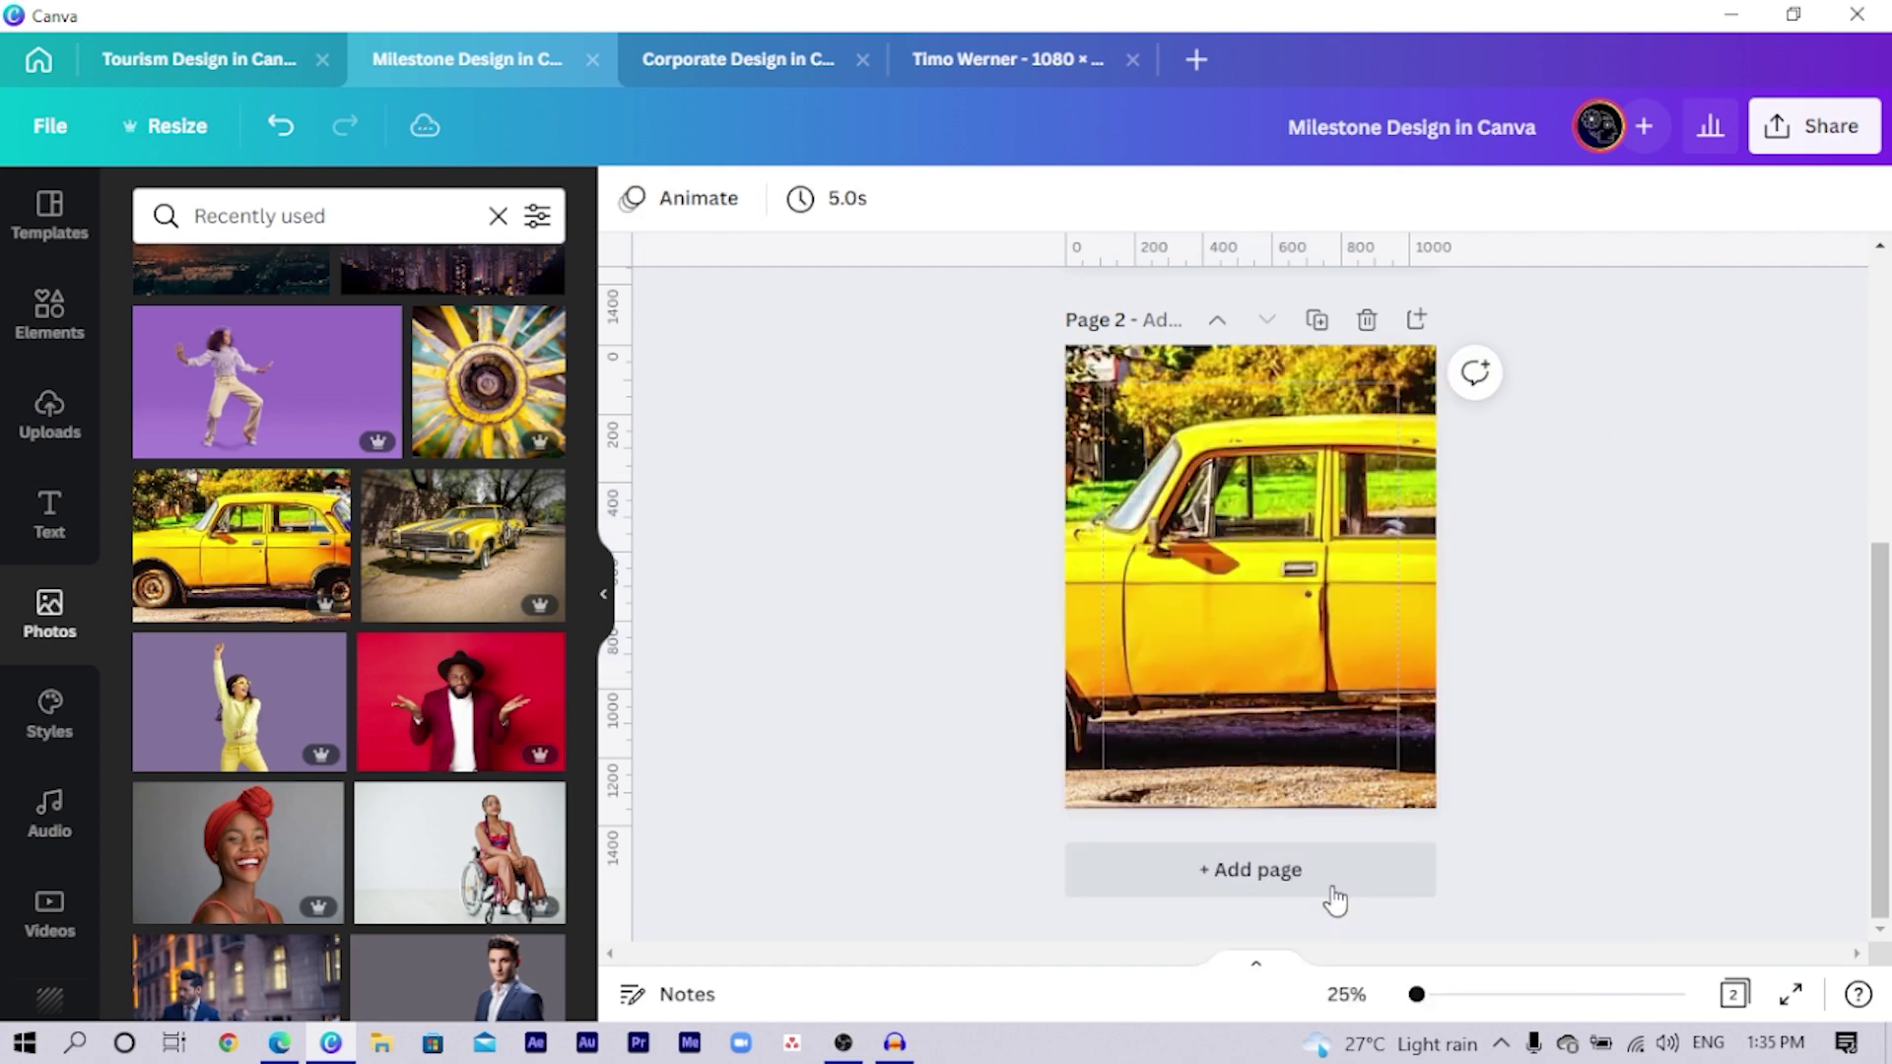
double_click(1227, 502)
left_click_drag(1299, 495, 1246, 513)
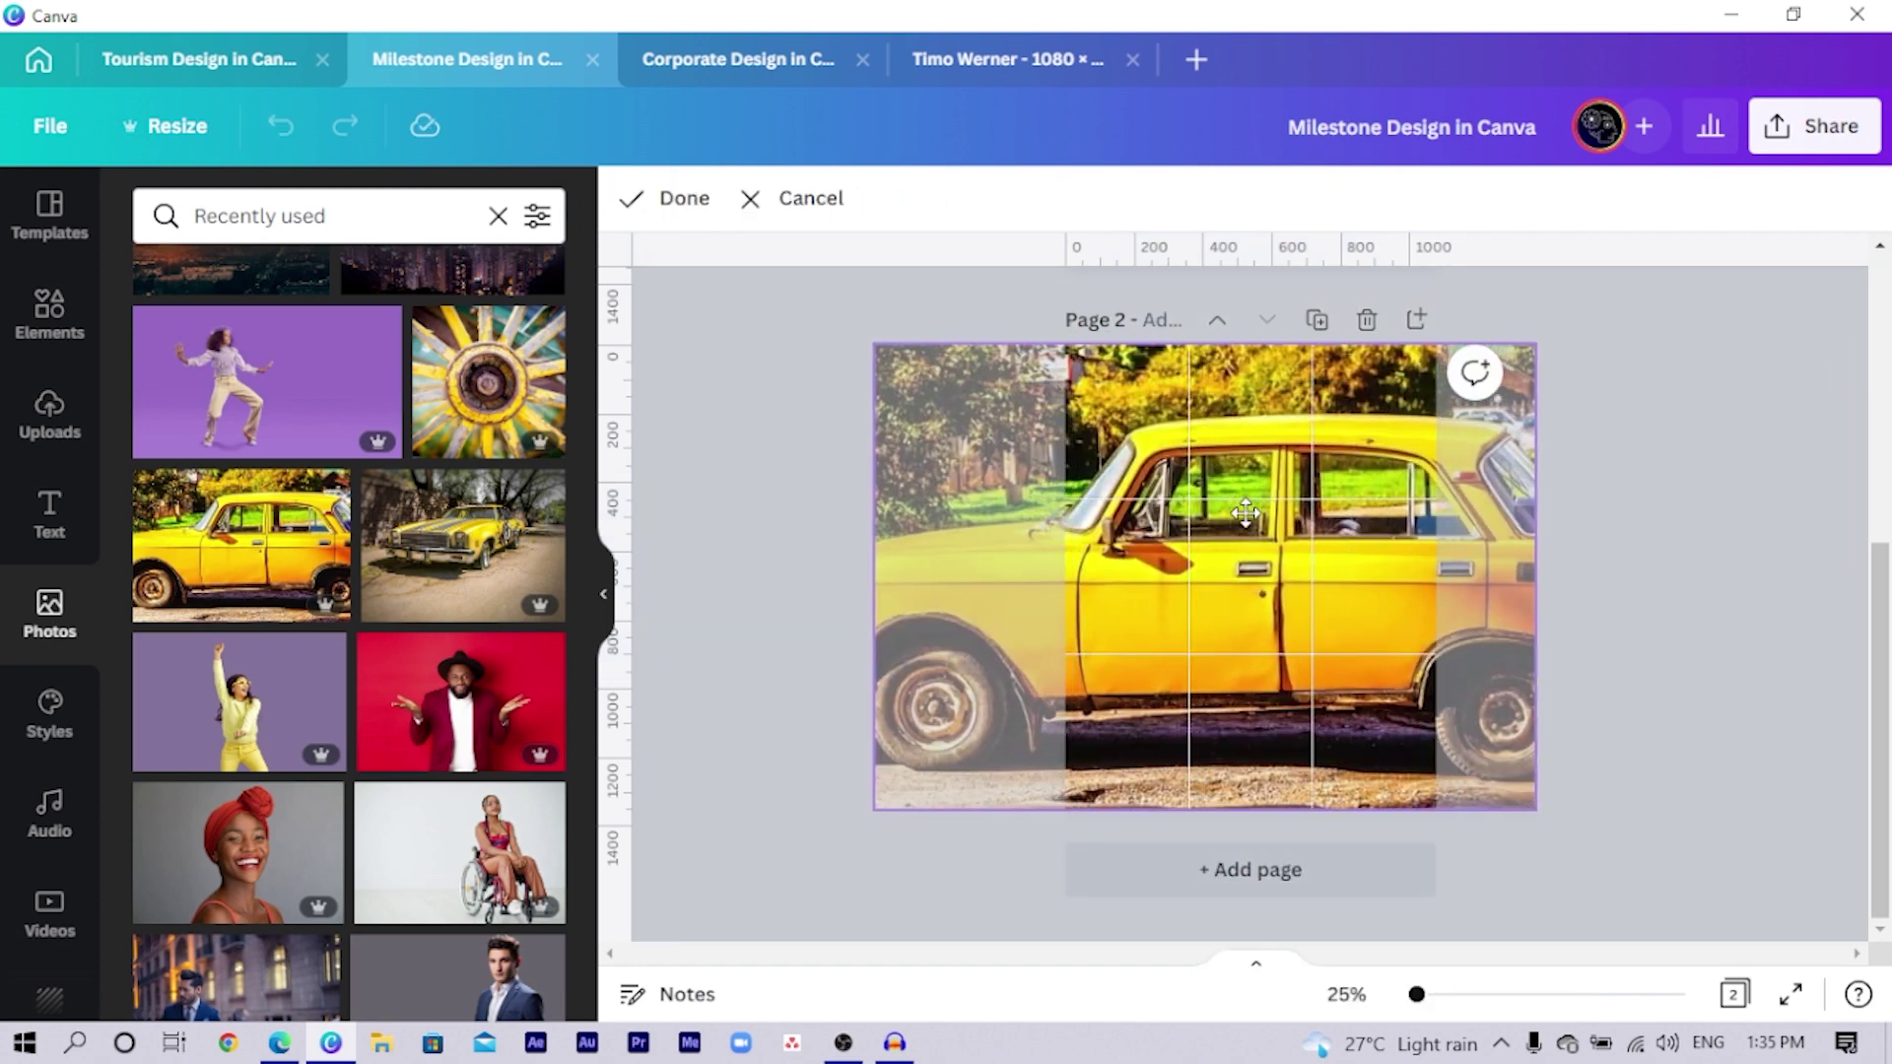
left_click(773, 448)
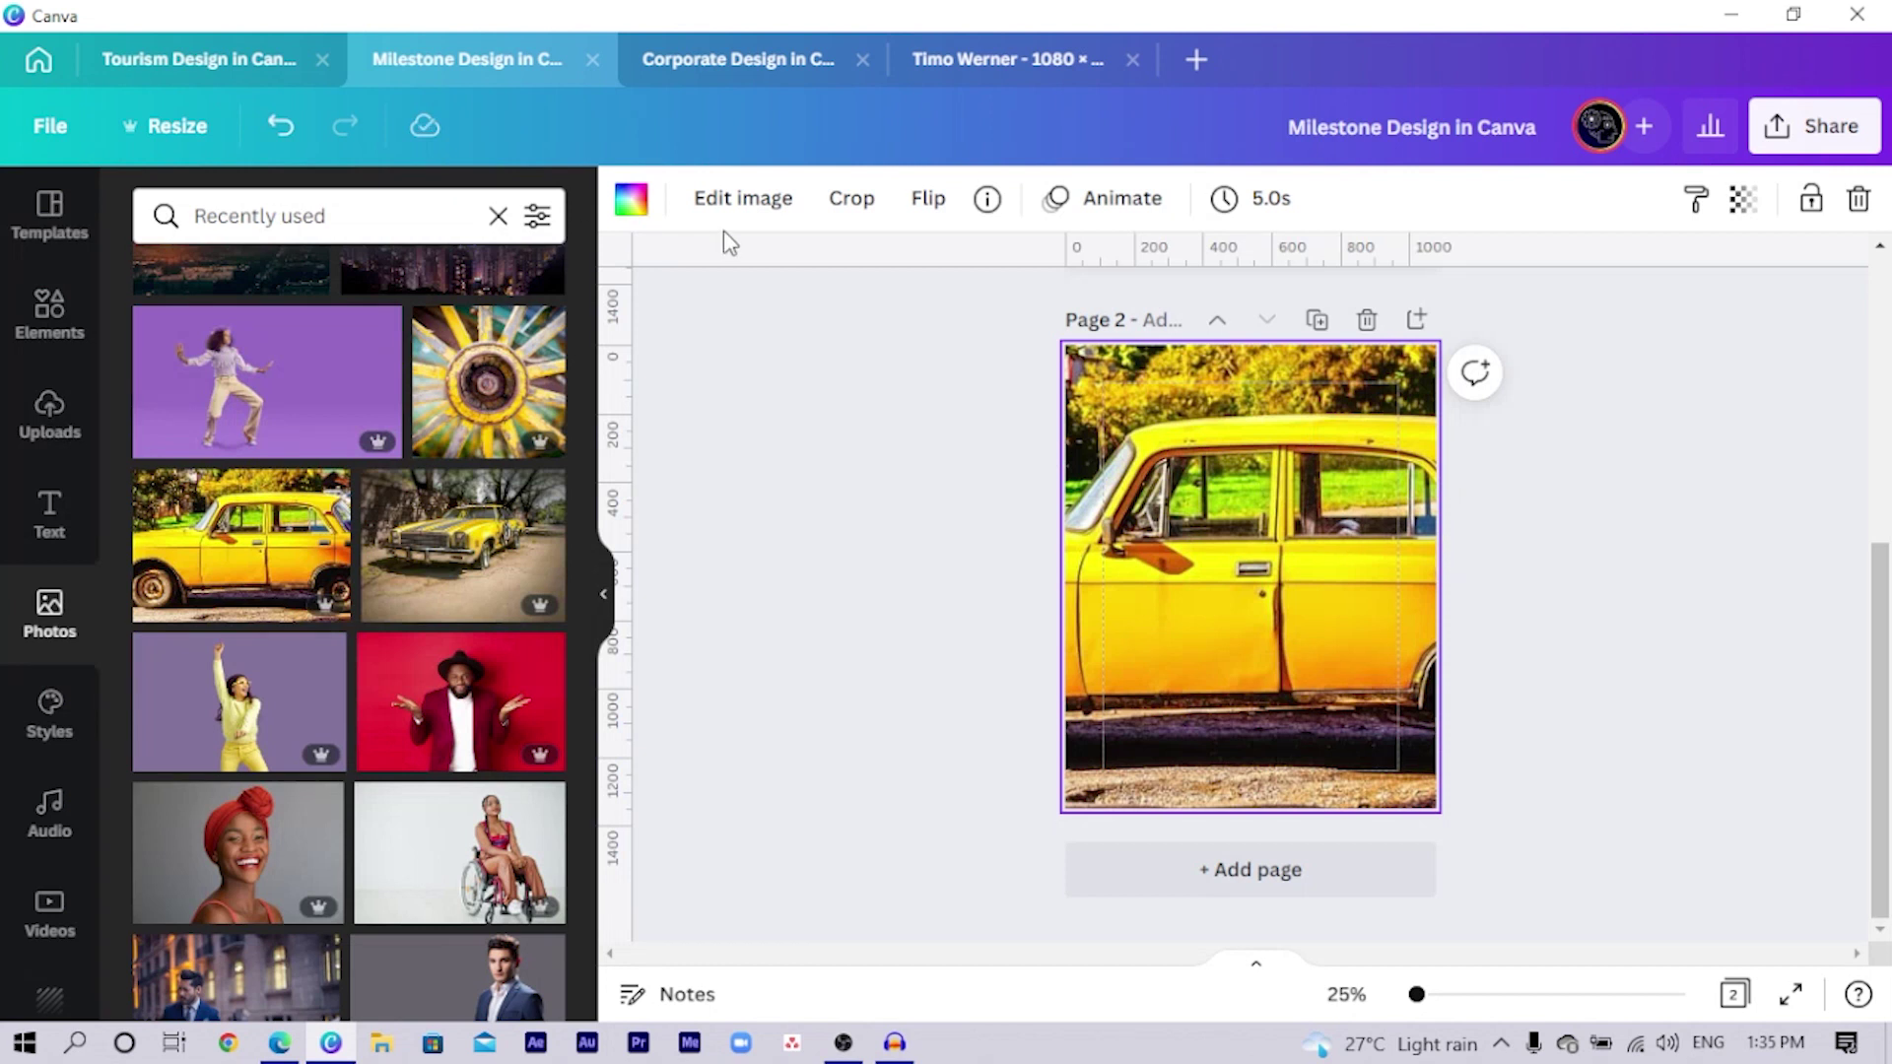
Step: Blur the background car photo heavily, to 61
left_click(737, 201)
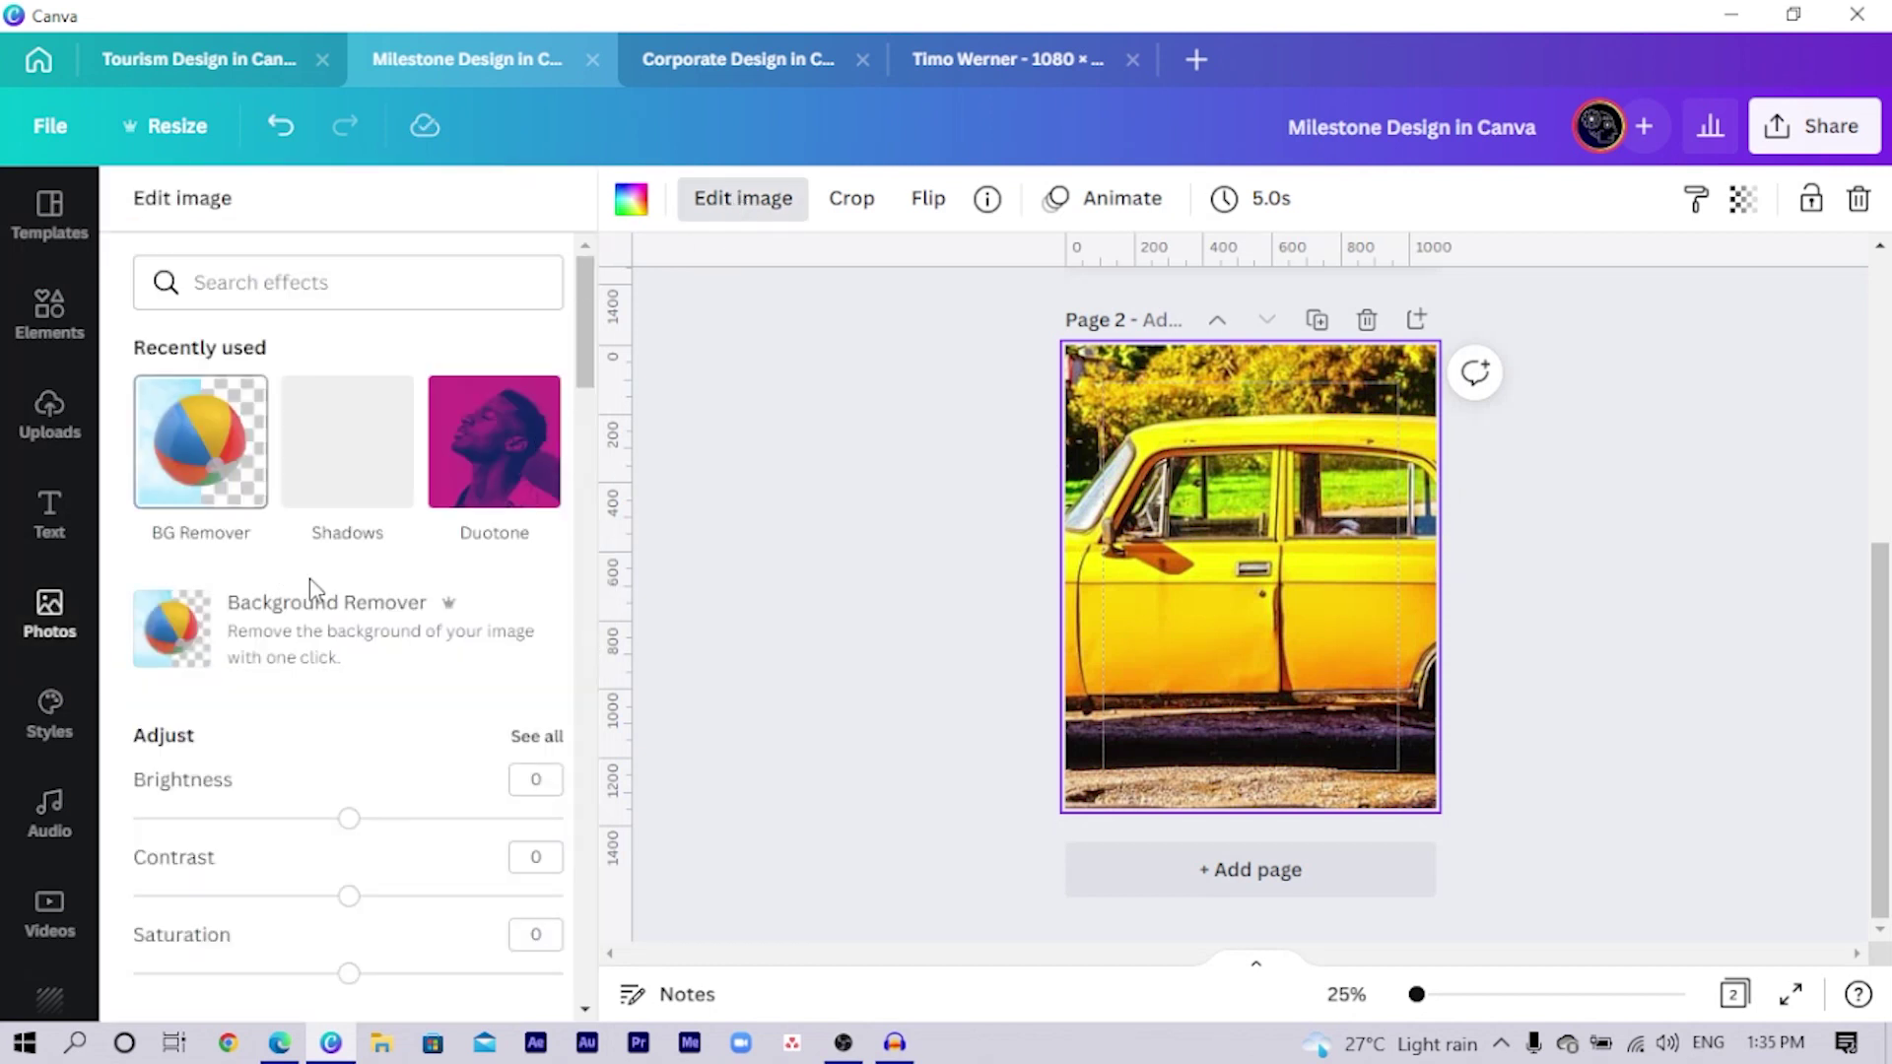
left_click(535, 738)
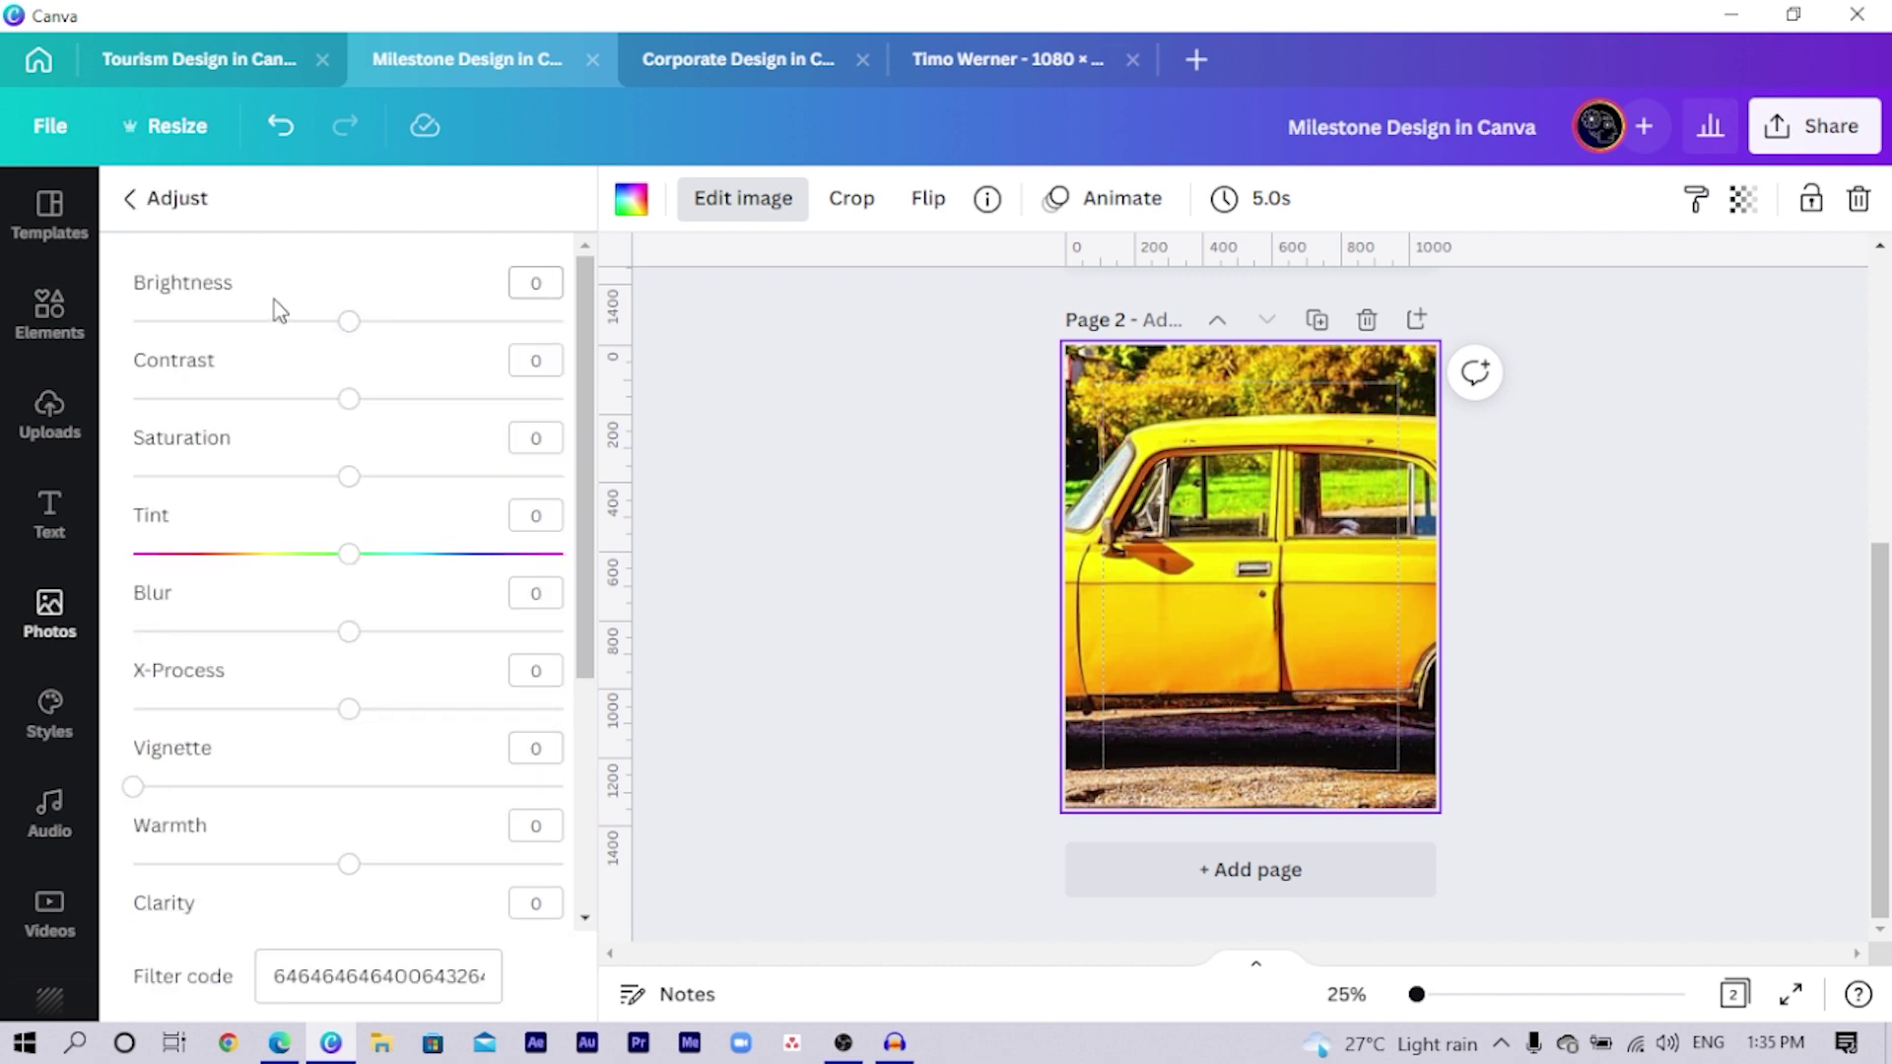
left_click(464, 632)
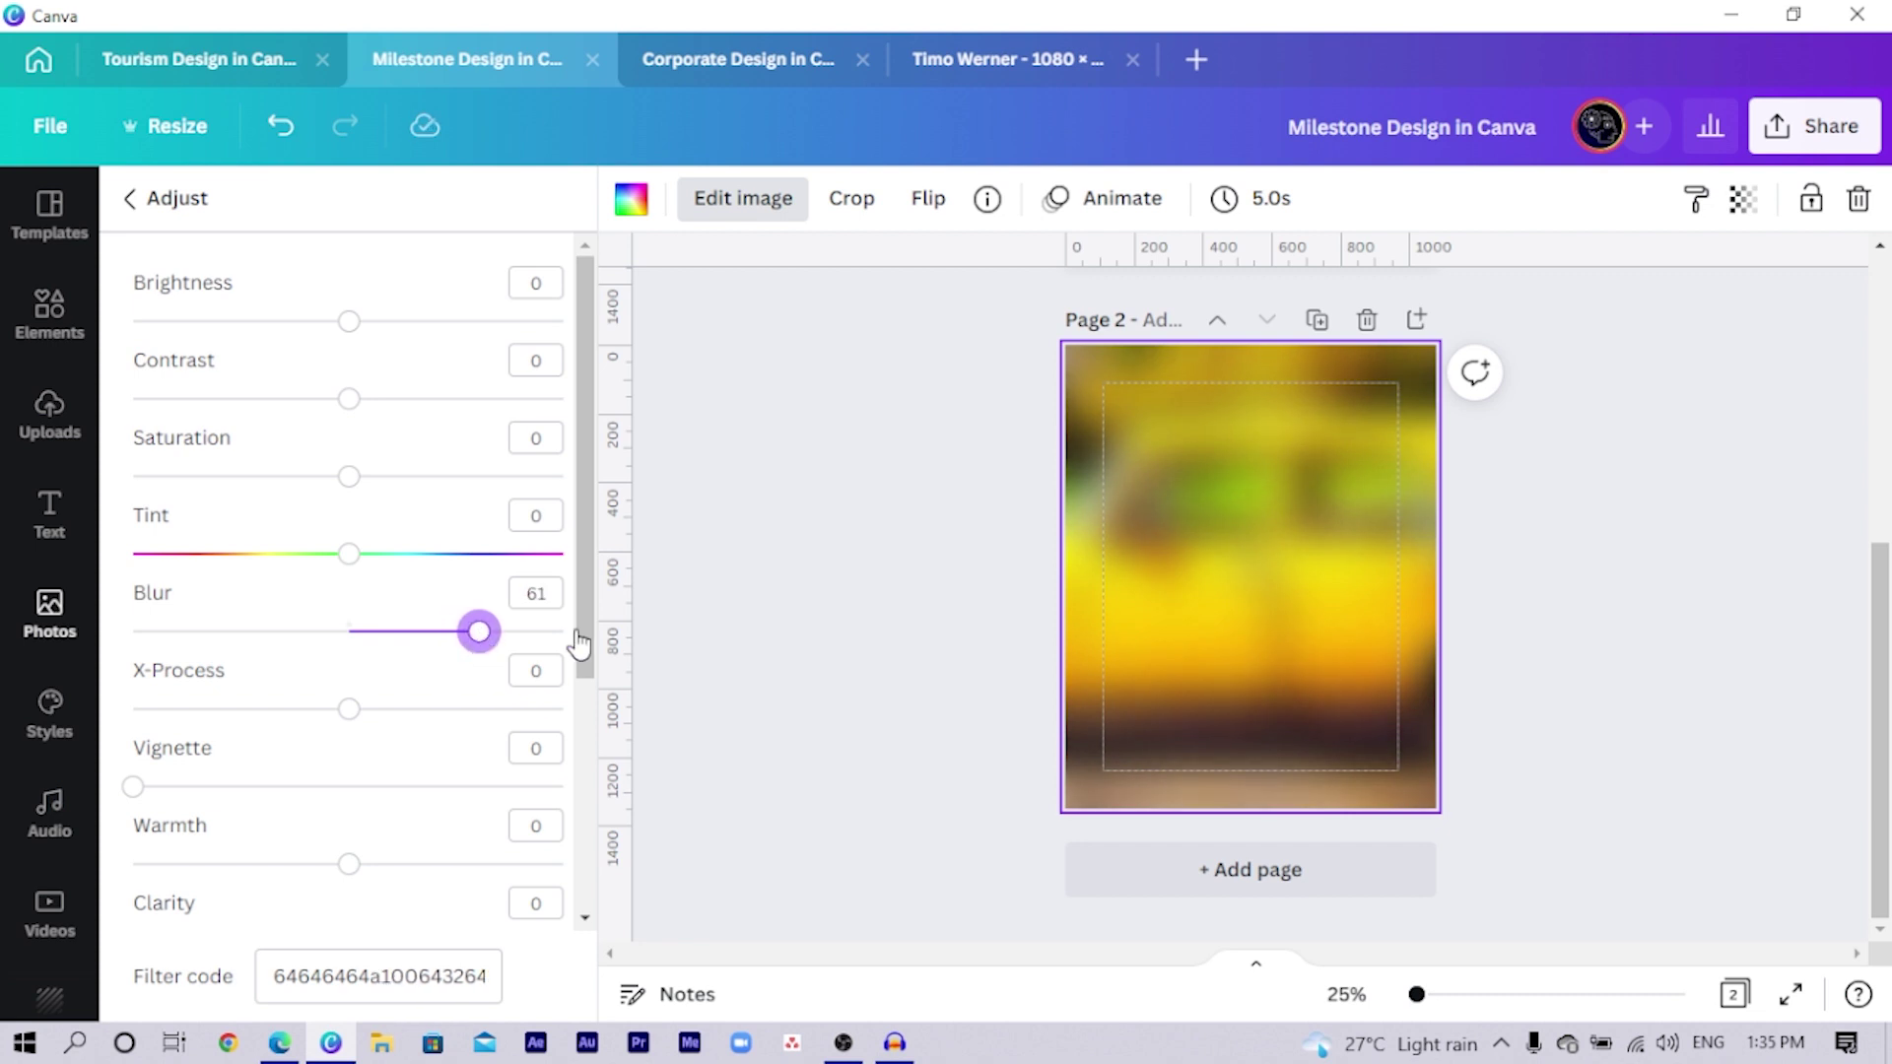
left_click(1158, 673)
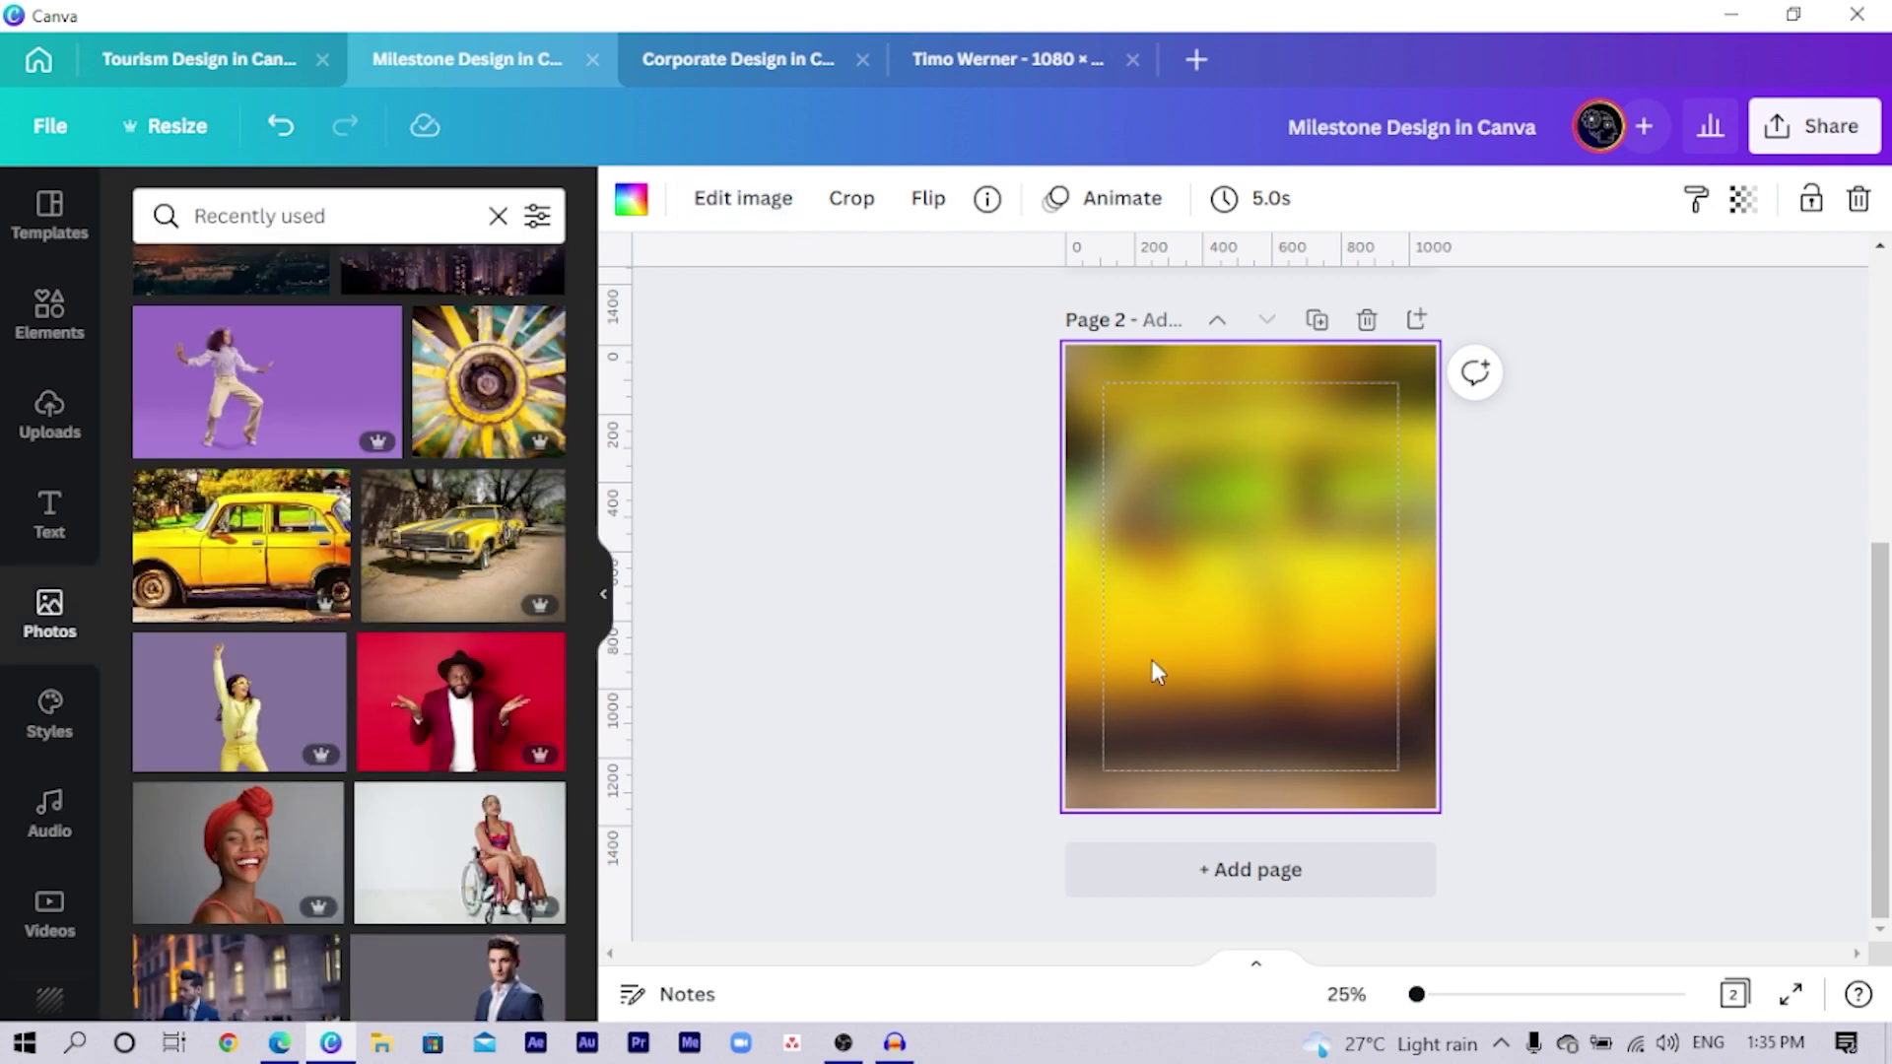
Step: Add the uploaded portrait to page 2 and remove its background
left_click(44, 429)
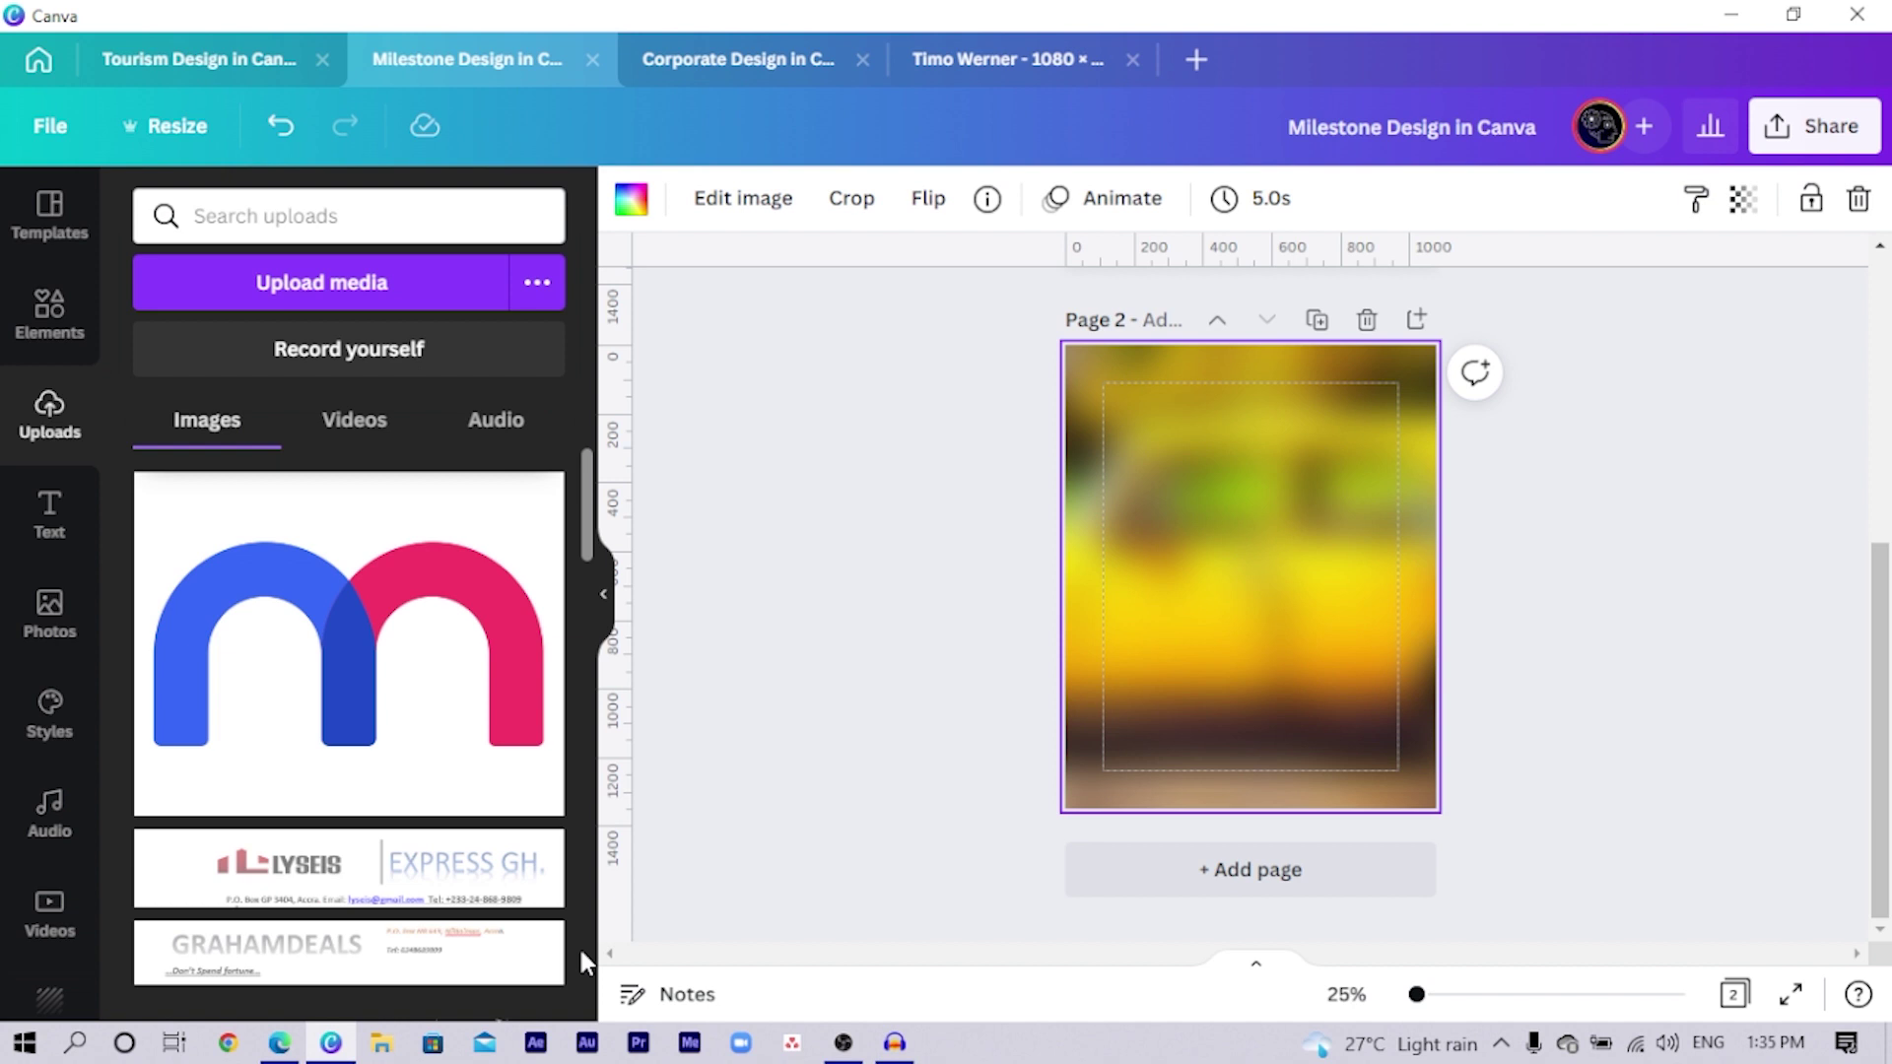
left_click_drag(584, 480, 537, 663)
left_click(504, 670)
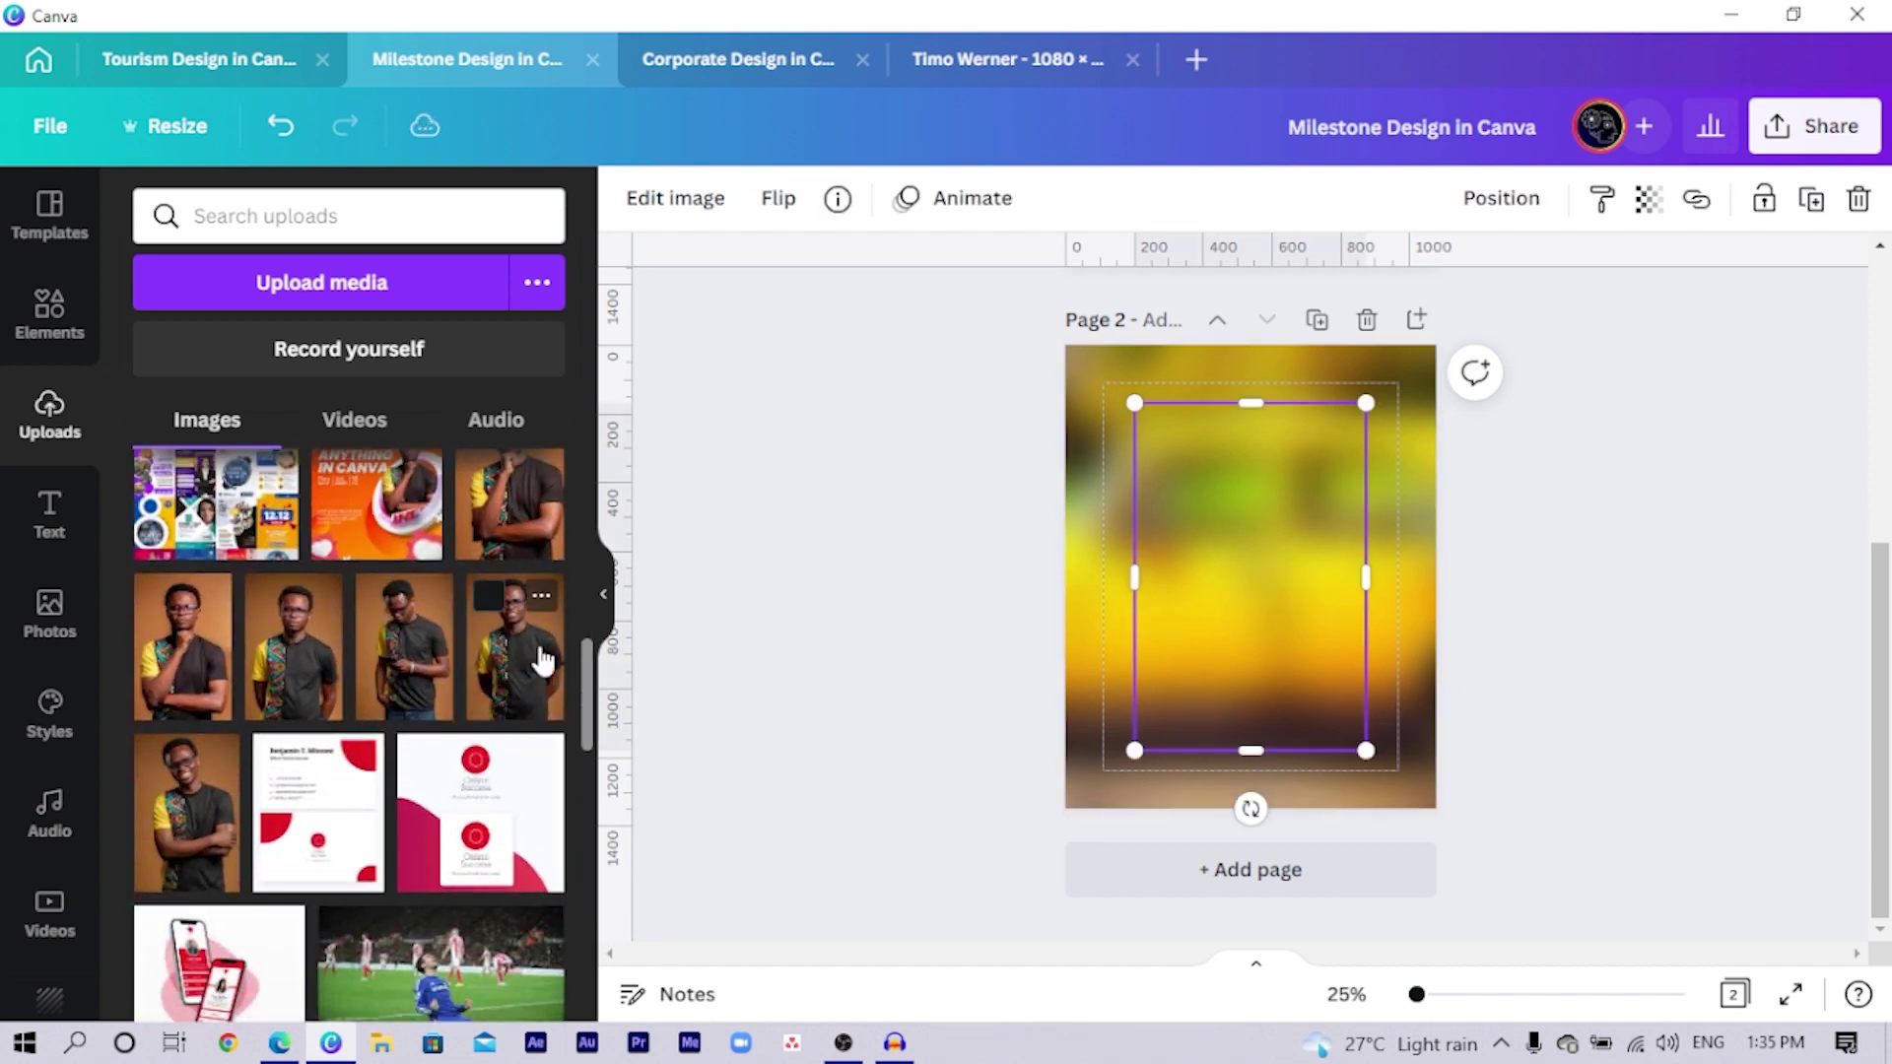
left_click(648, 207)
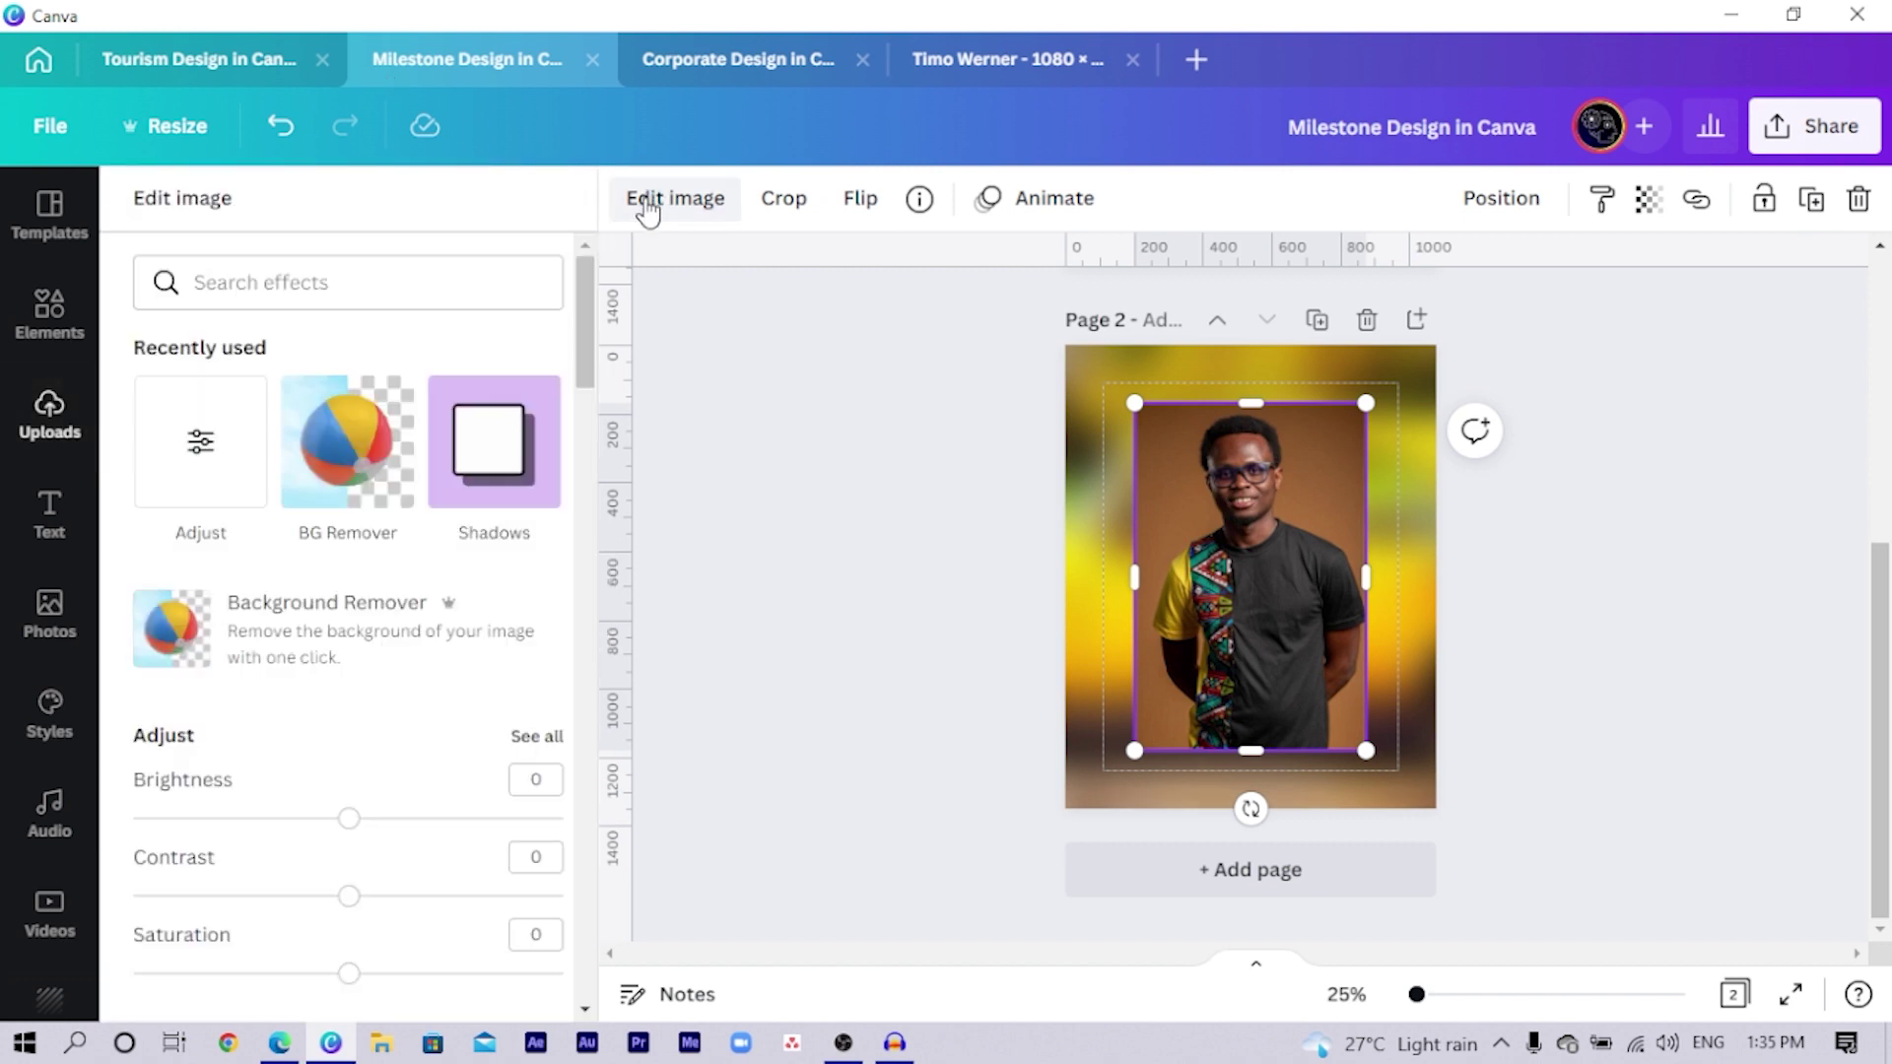
left_click(355, 457)
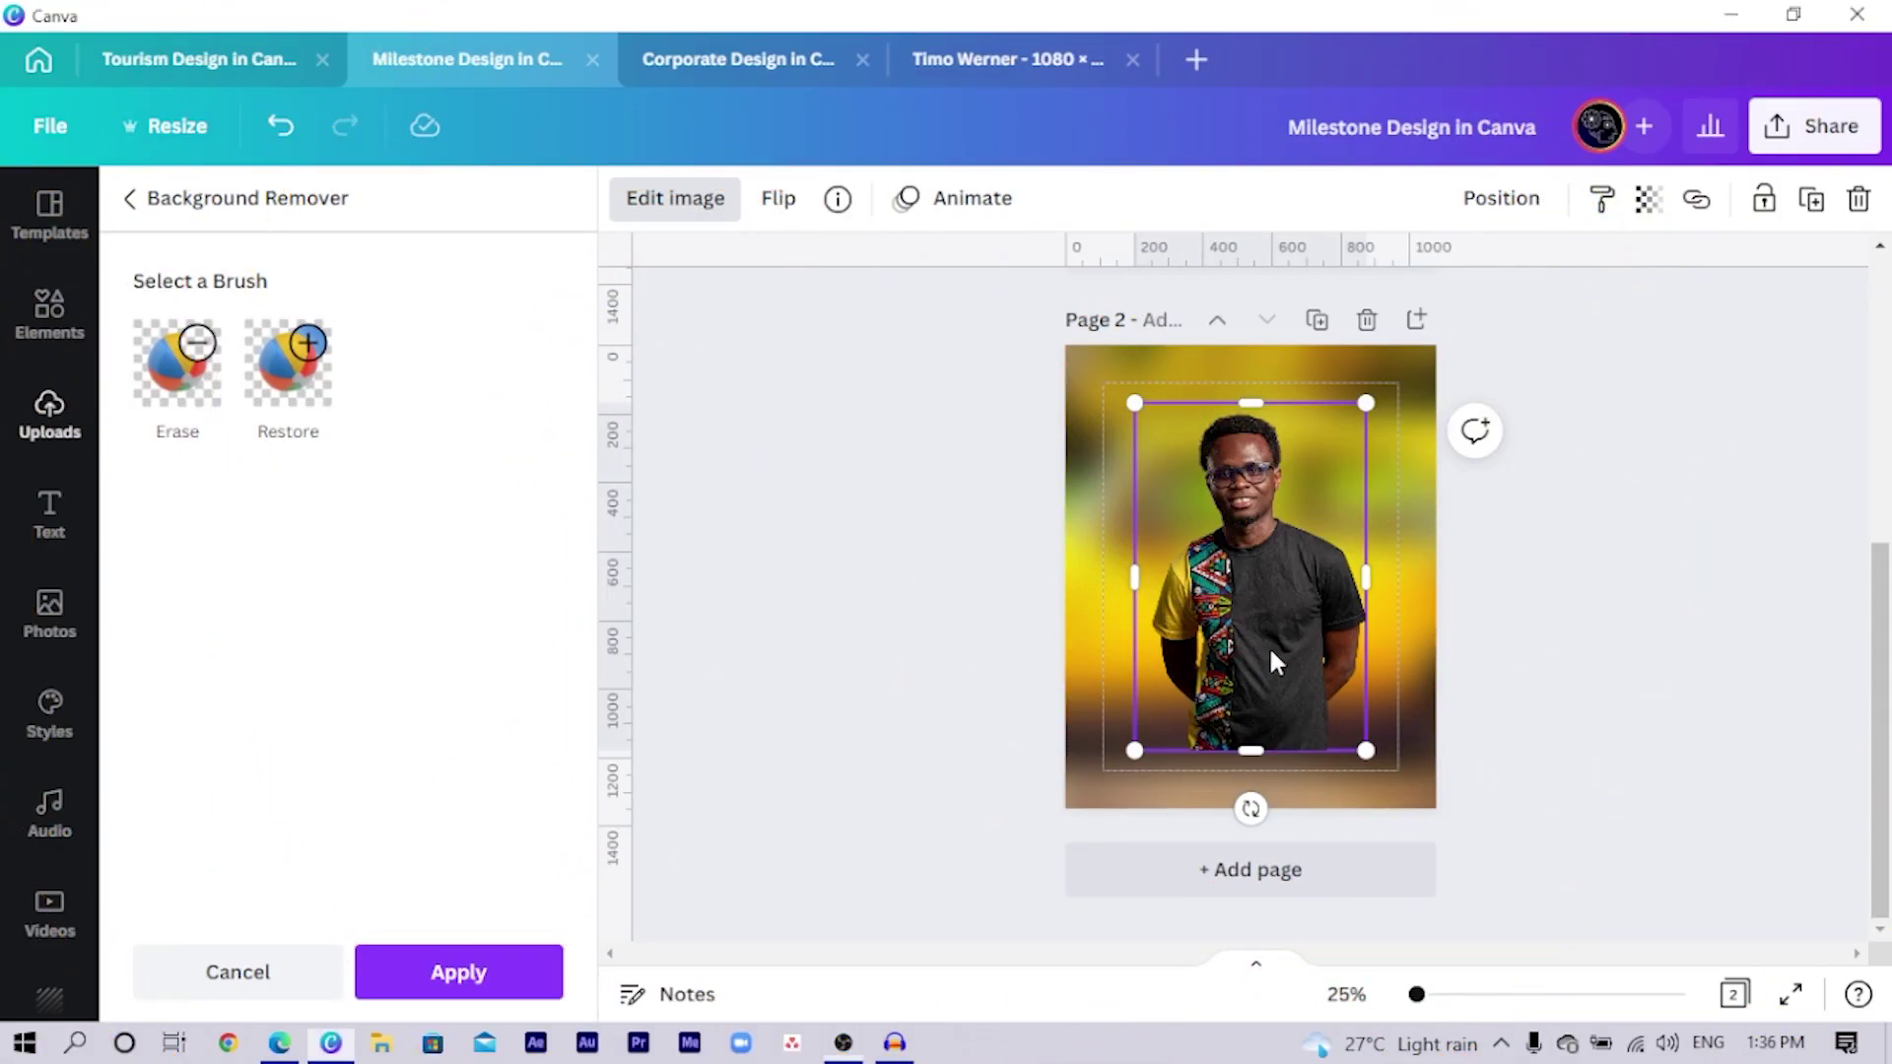
Step: Enlarge the cut-out portrait and stand it at the page's bottom centre
left_click_drag(1275, 661, 1268, 693)
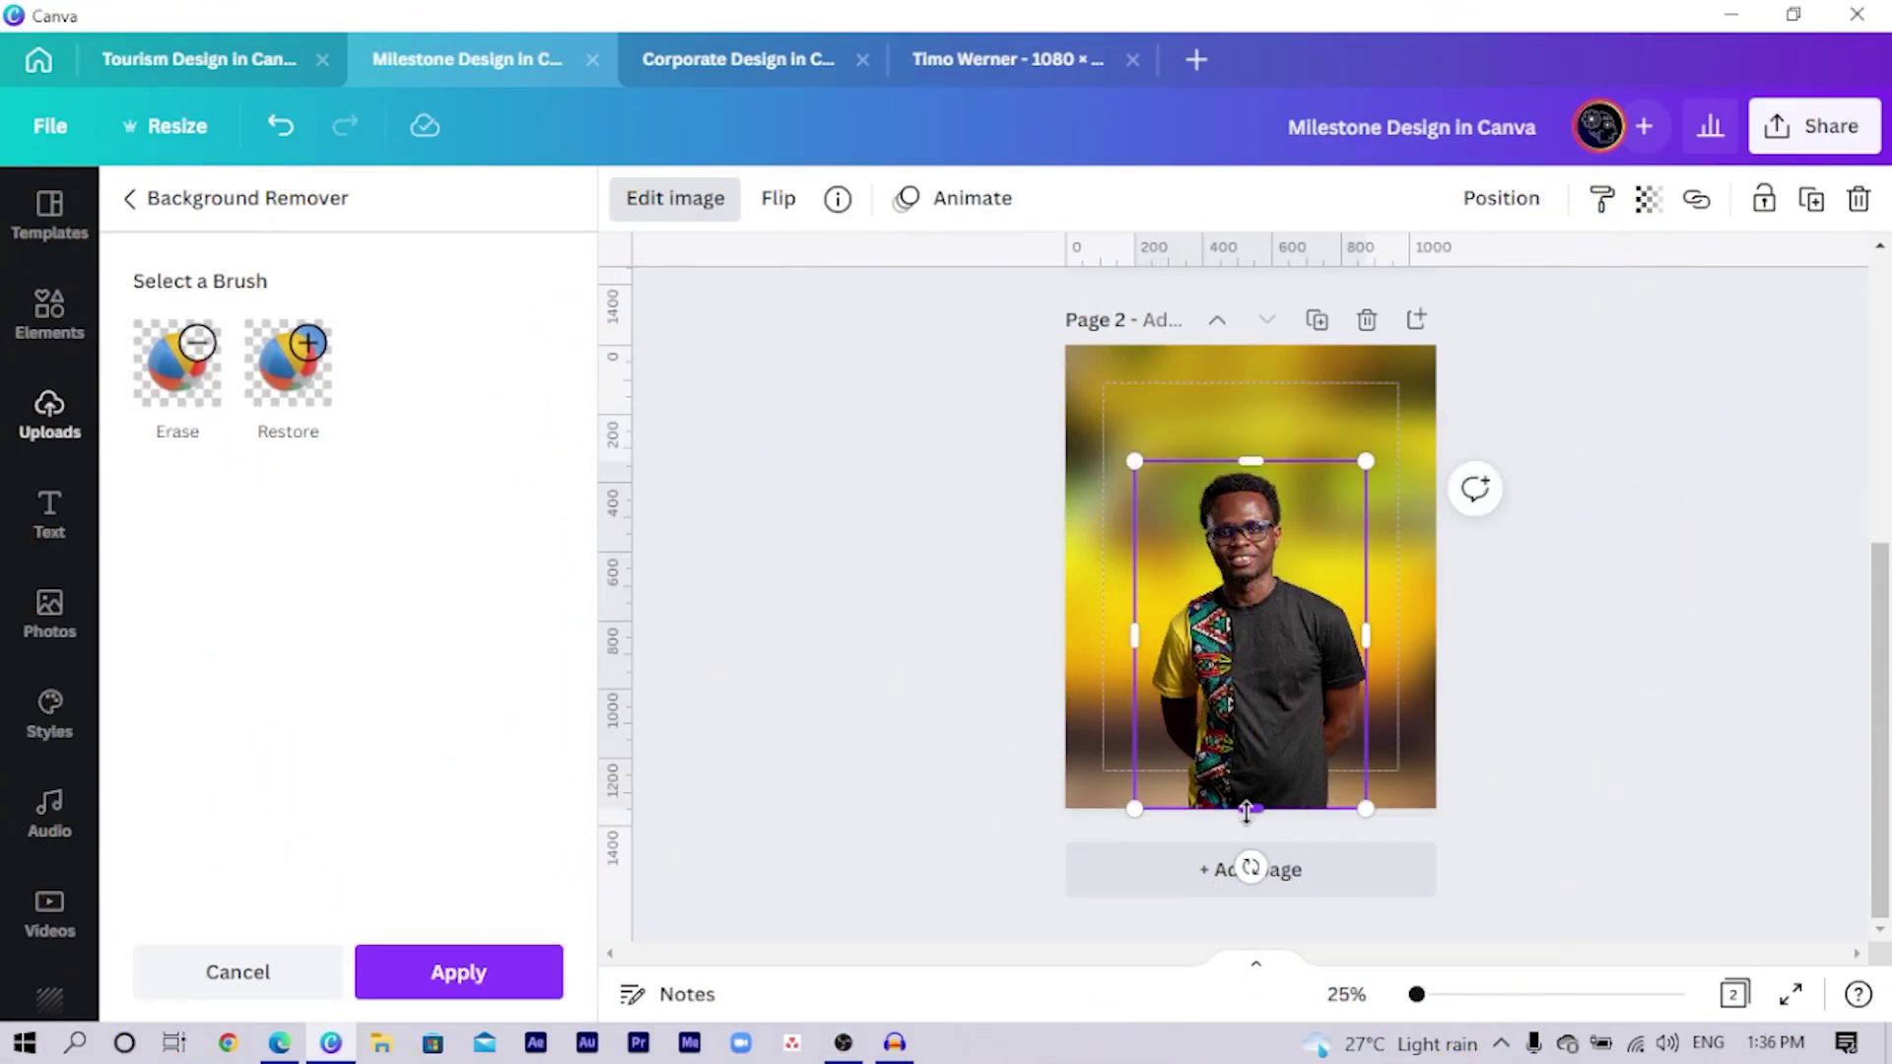
left_click_drag(1247, 810, 1240, 774)
left_click_drag(1263, 705, 1276, 726)
left_click_drag(1358, 493, 1383, 474)
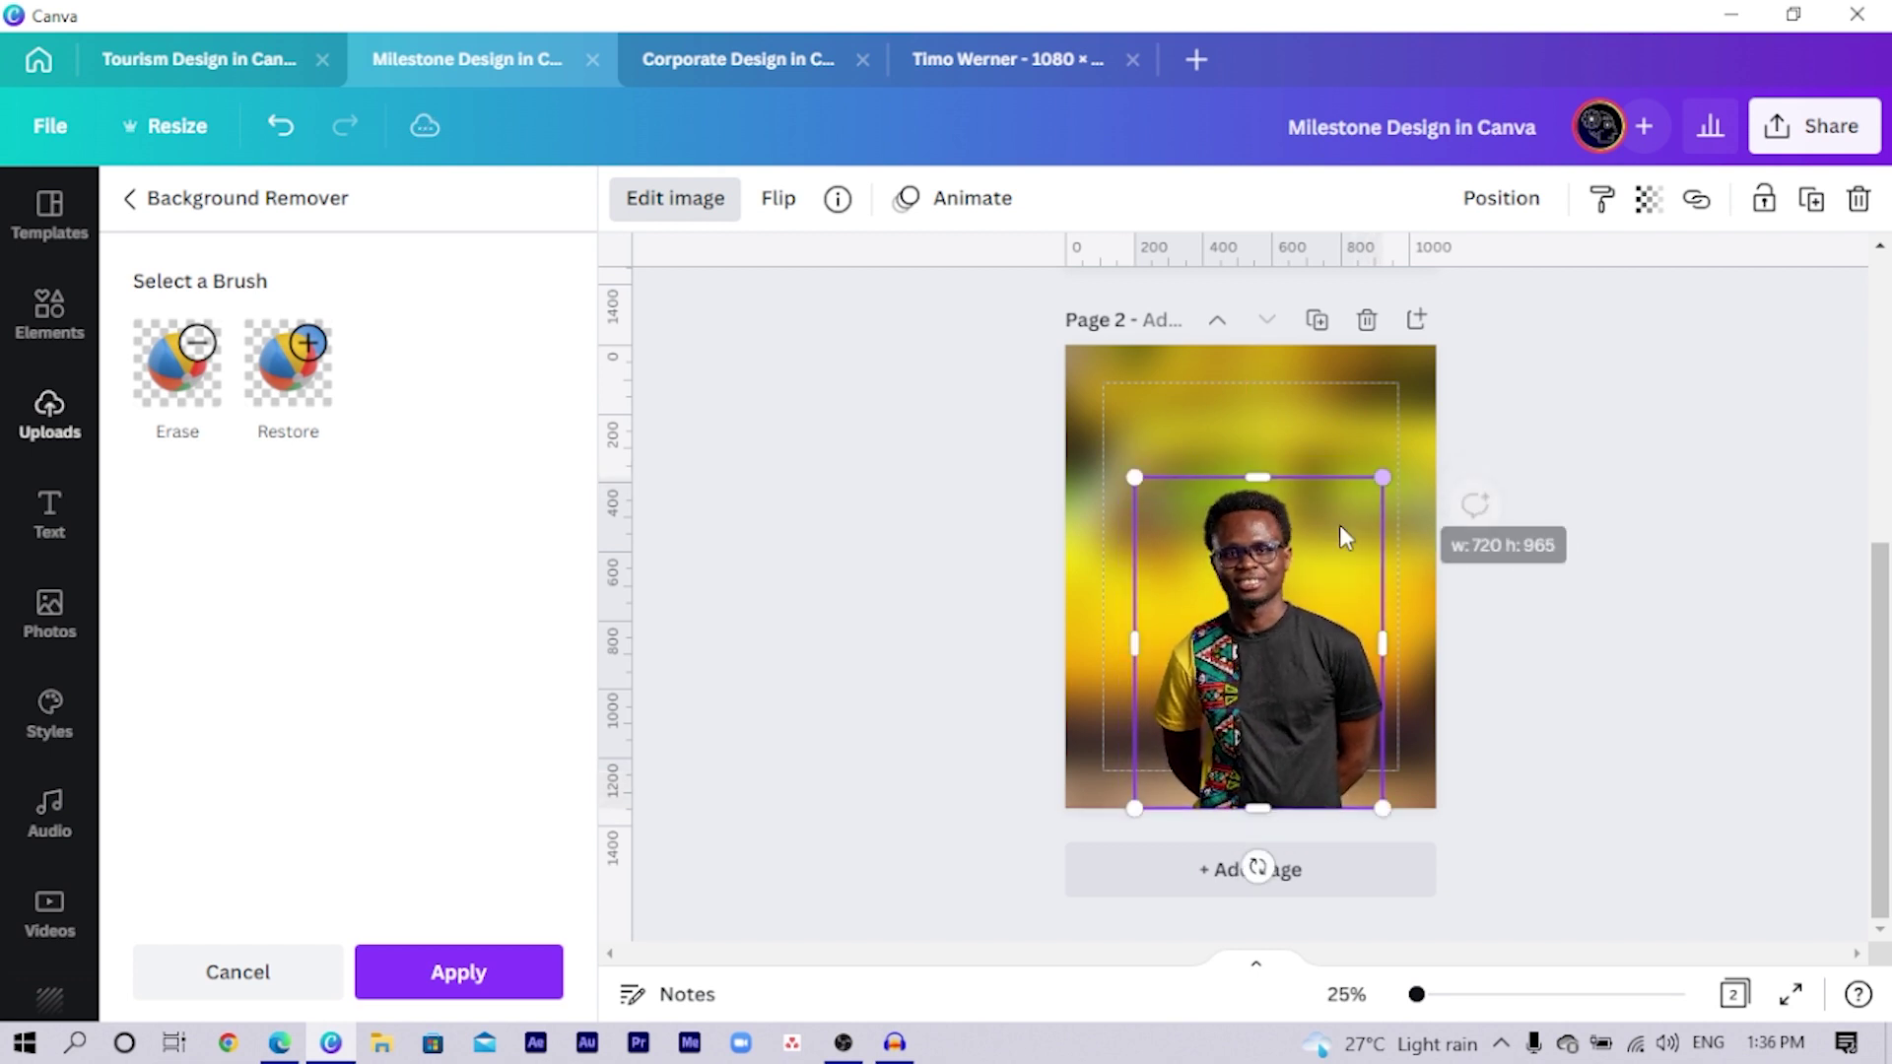
left_click_drag(1243, 600, 1237, 603)
left_click_drag(1375, 477, 1406, 433)
left_click_drag(1286, 562, 1270, 564)
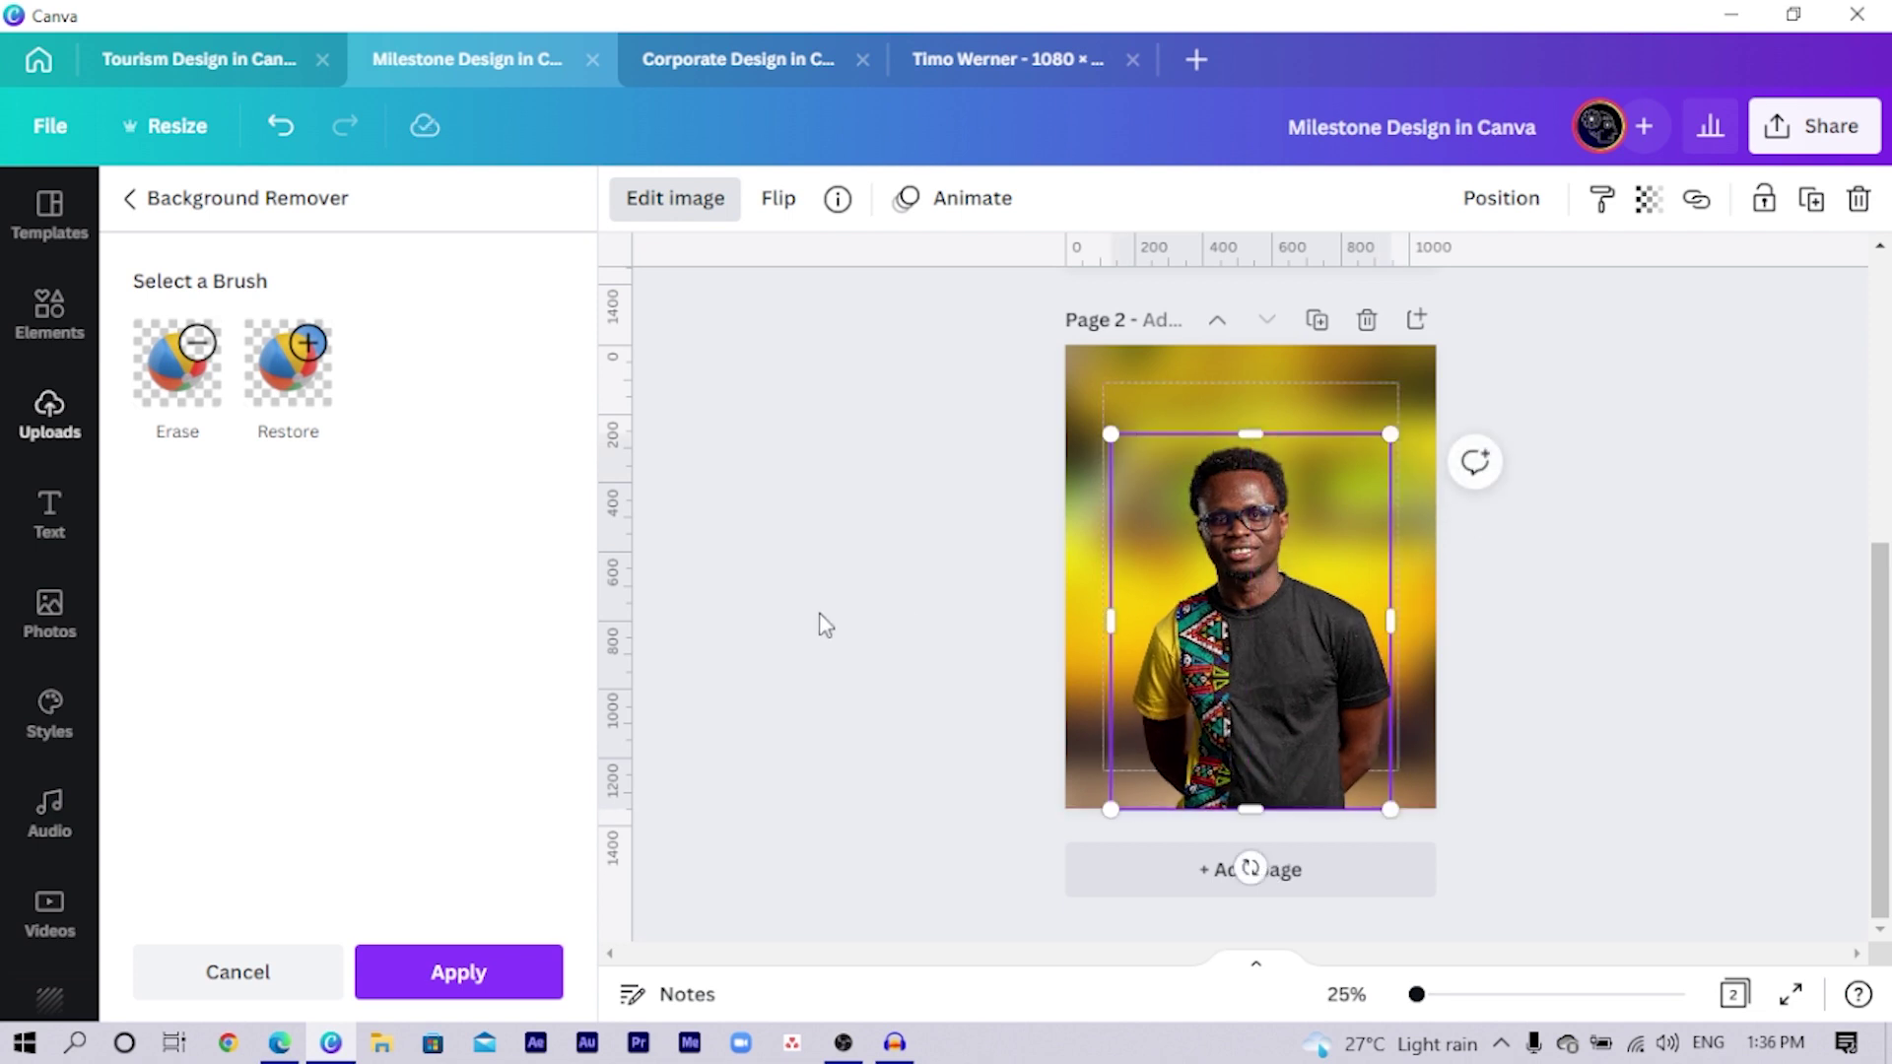
left_click_drag(1238, 674, 1230, 676)
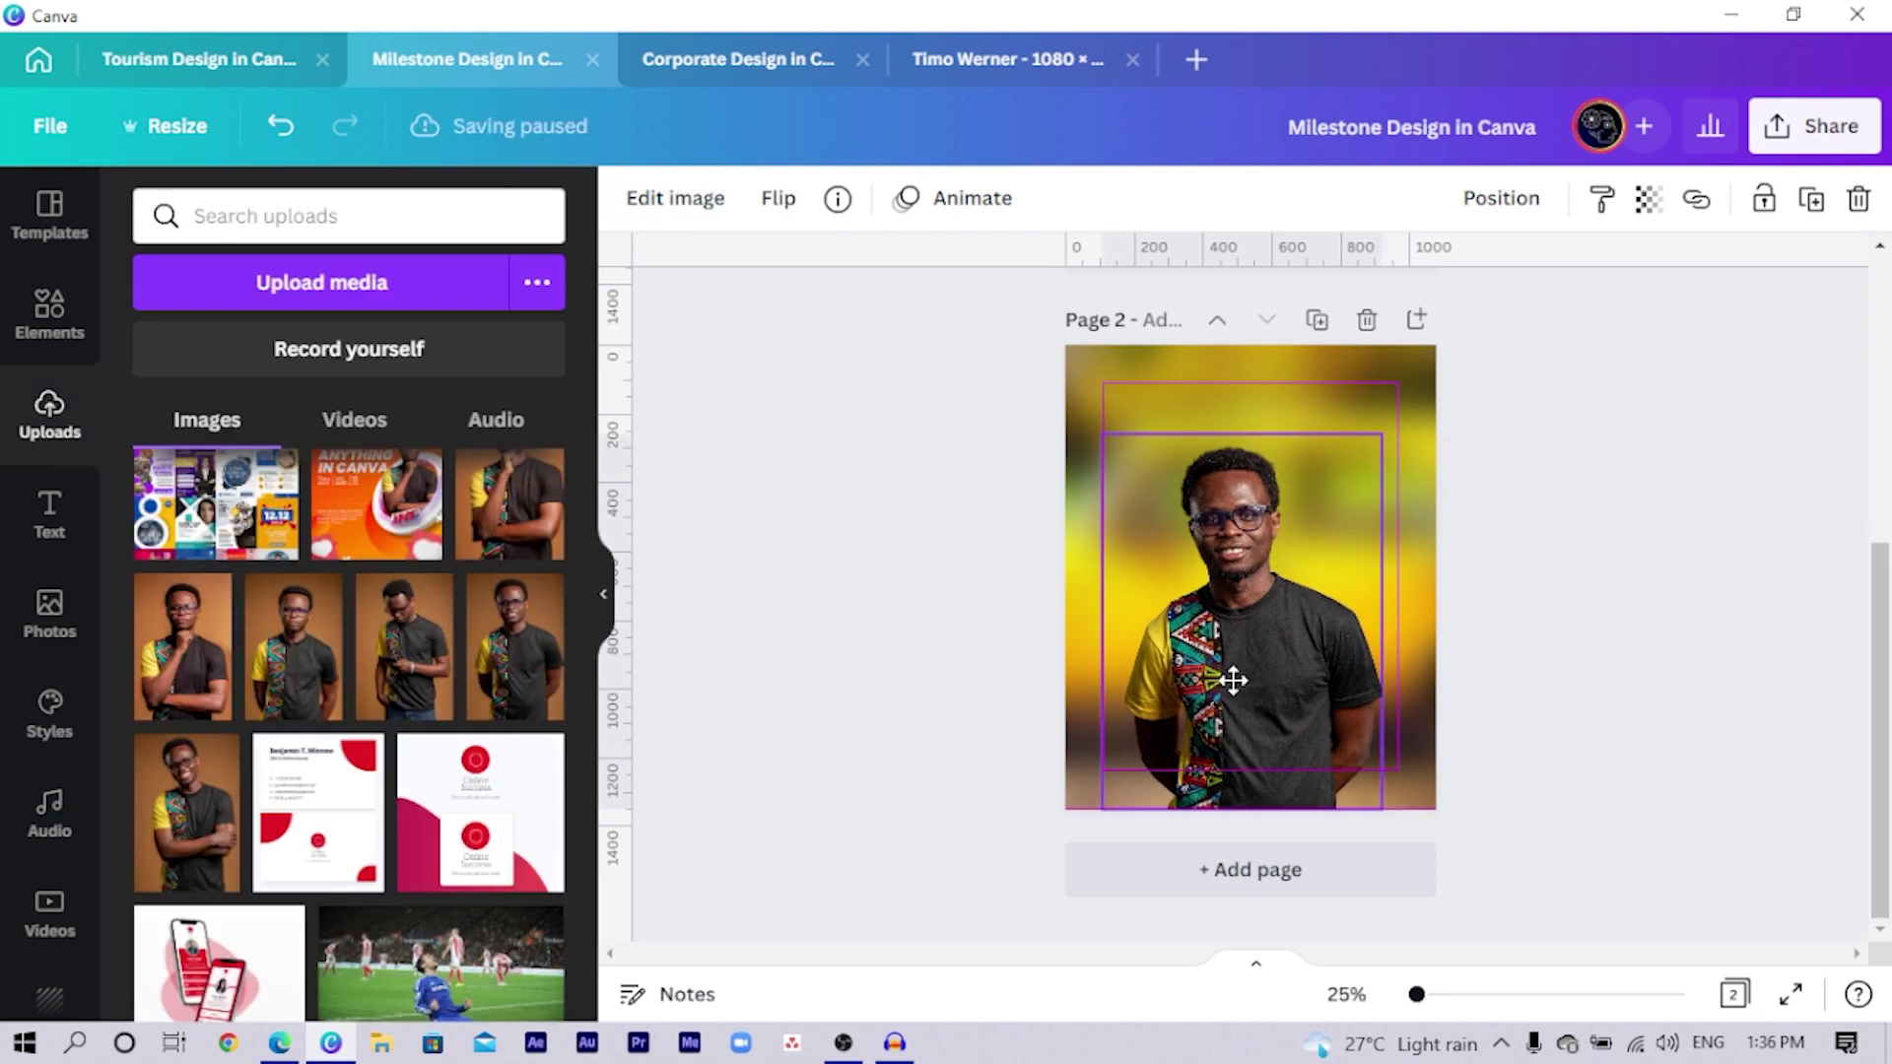
Step: Enlarge the S9K heading to size 397 and correct it to read SOK
left_click(791, 712)
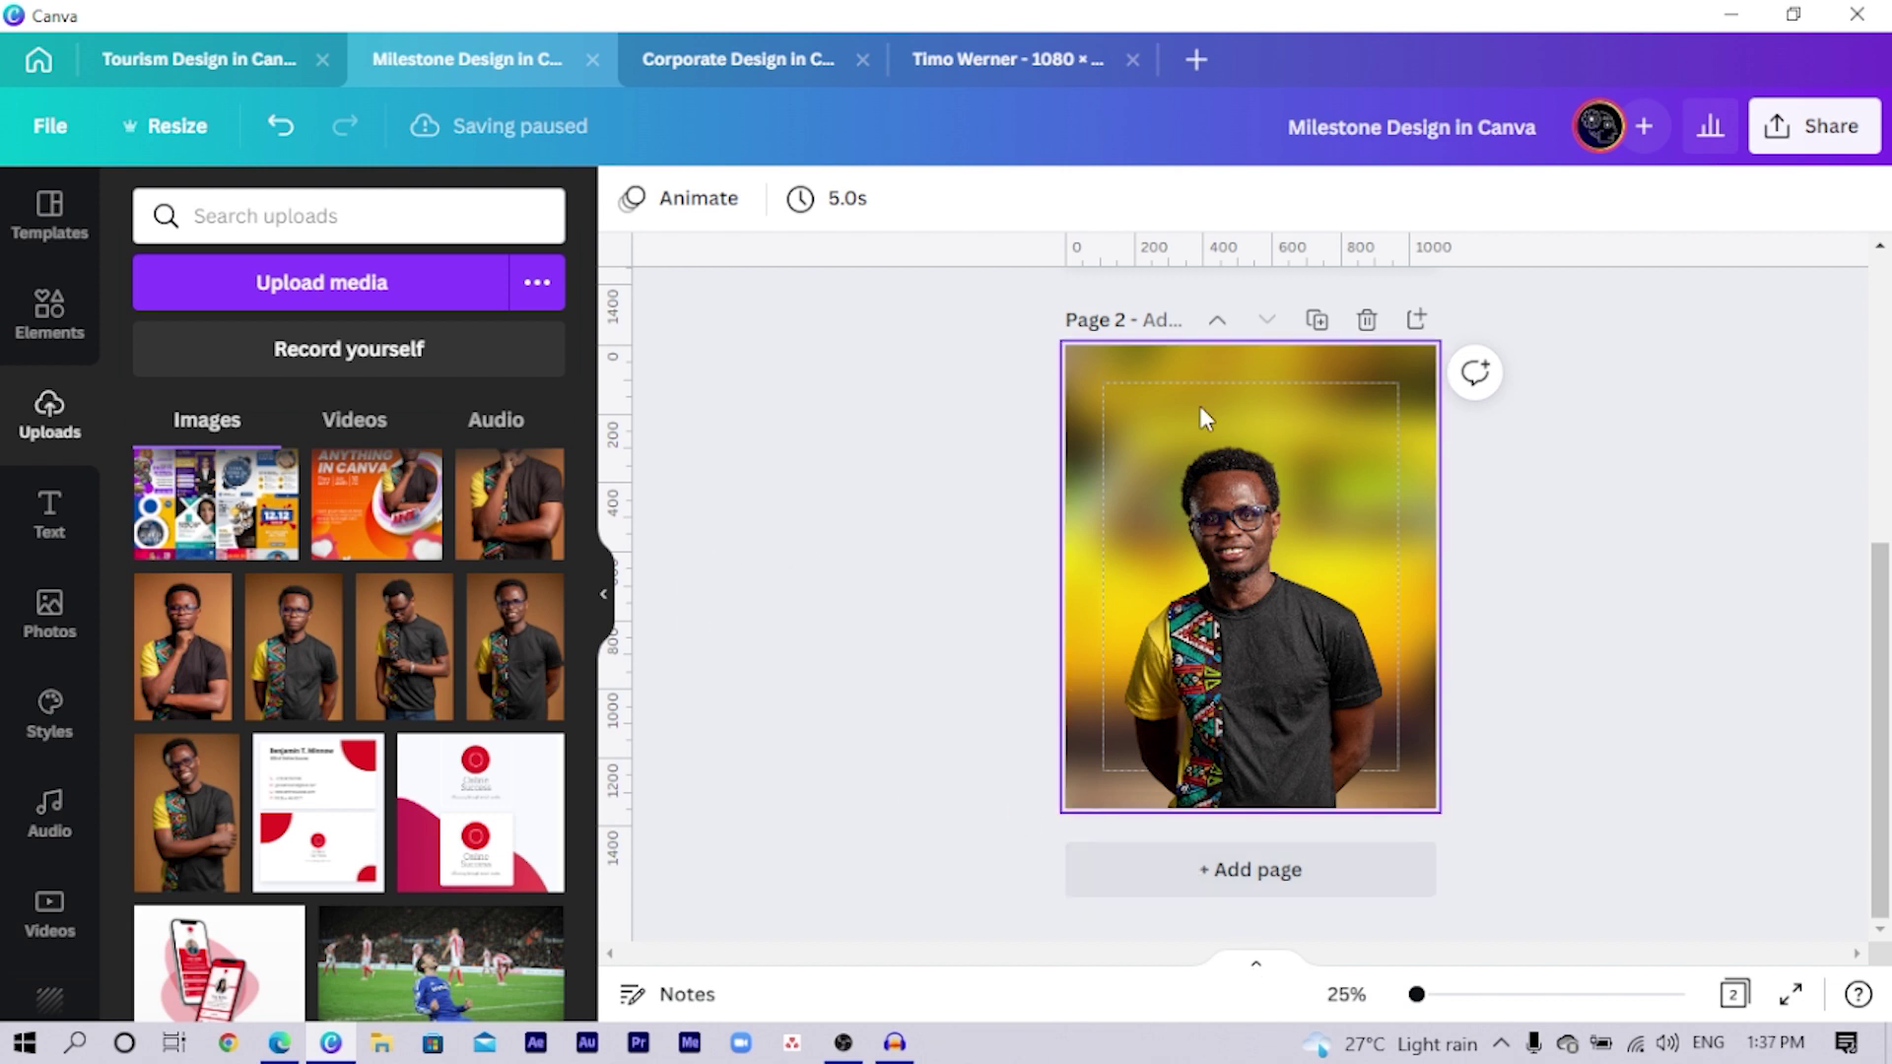
key("t")
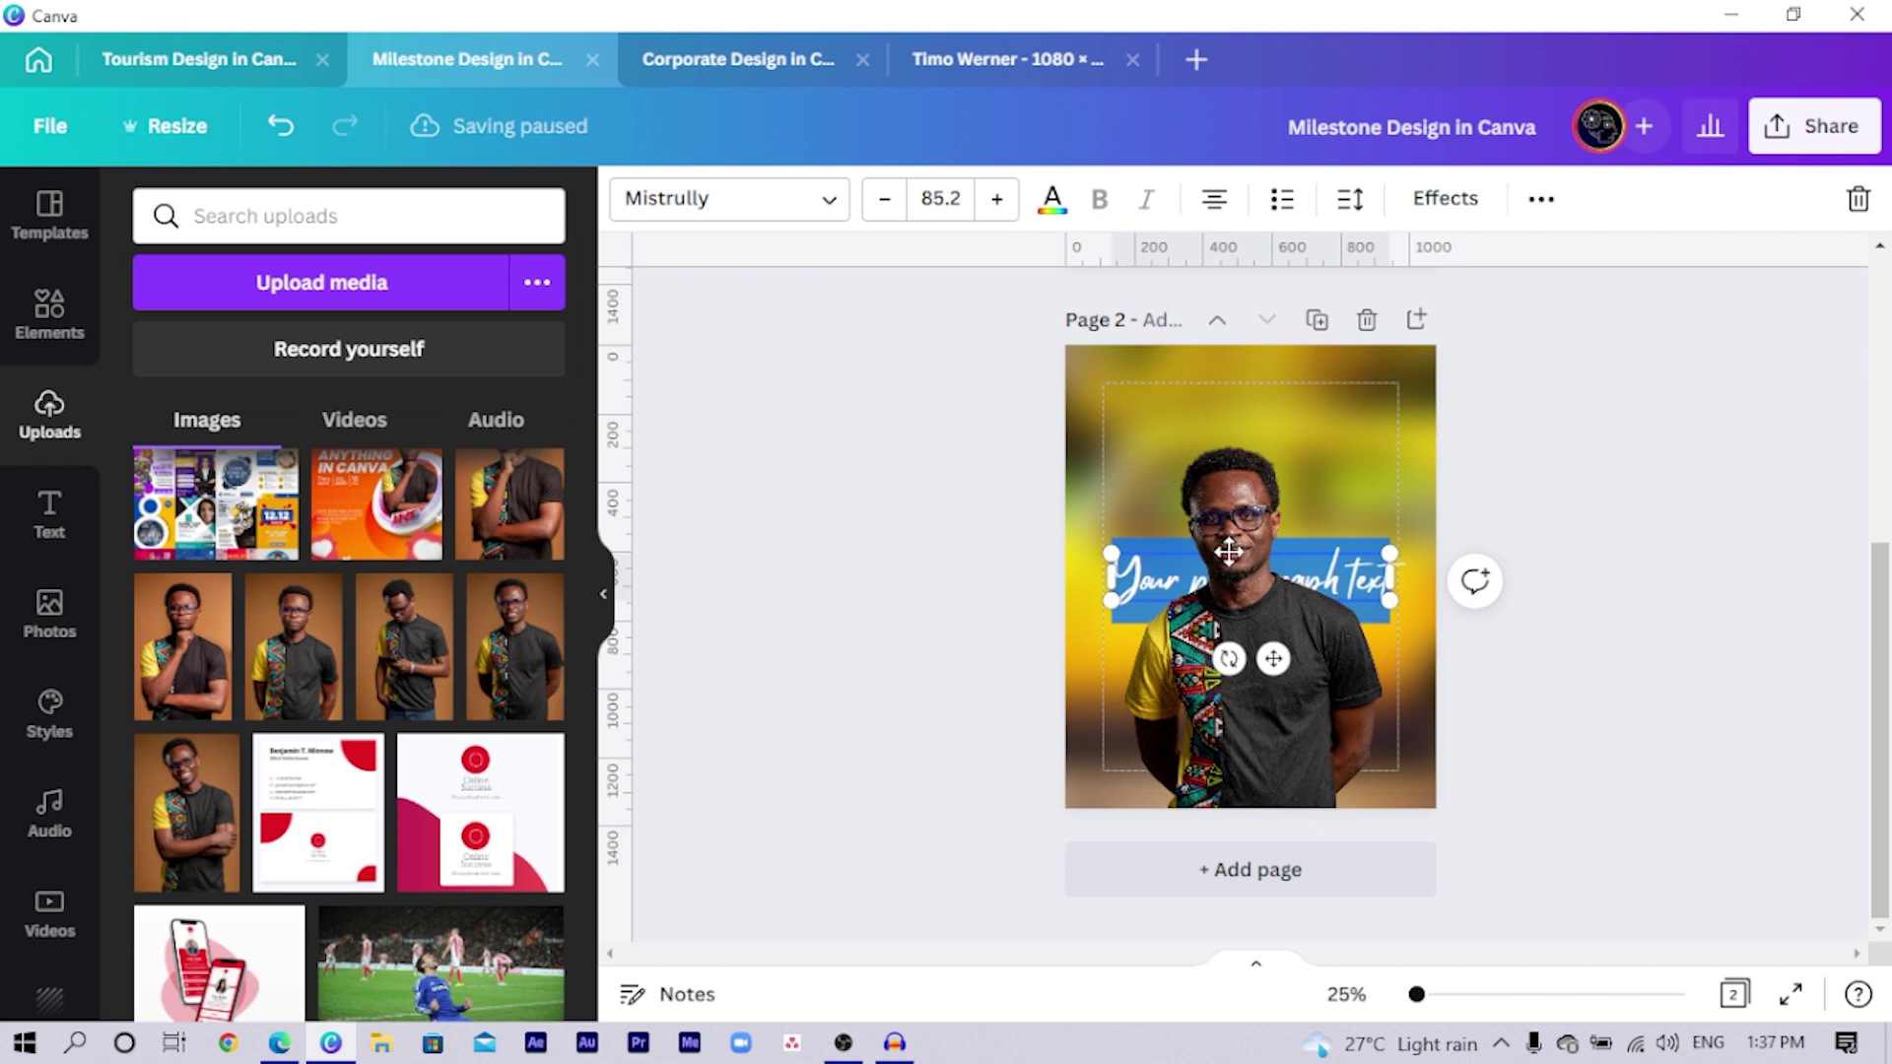
key("BackSpace")
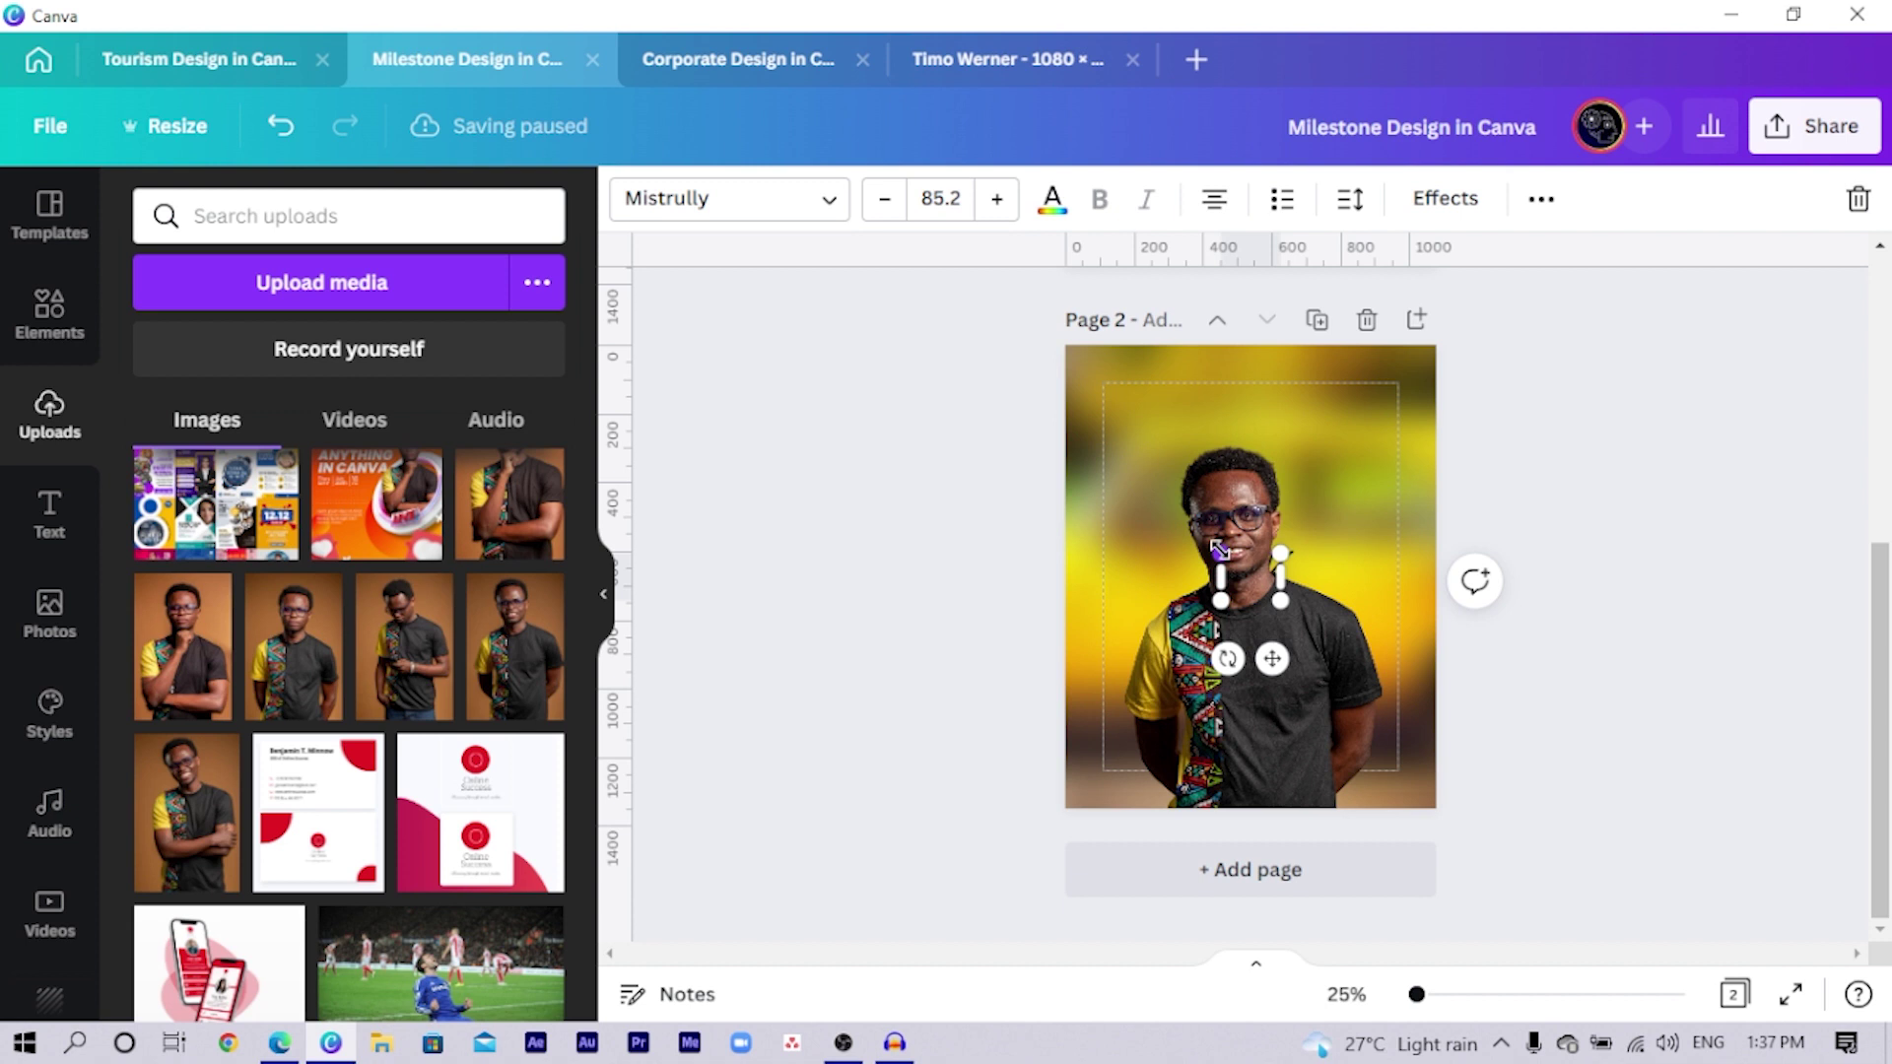
left_click_drag(1218, 549, 1006, 380)
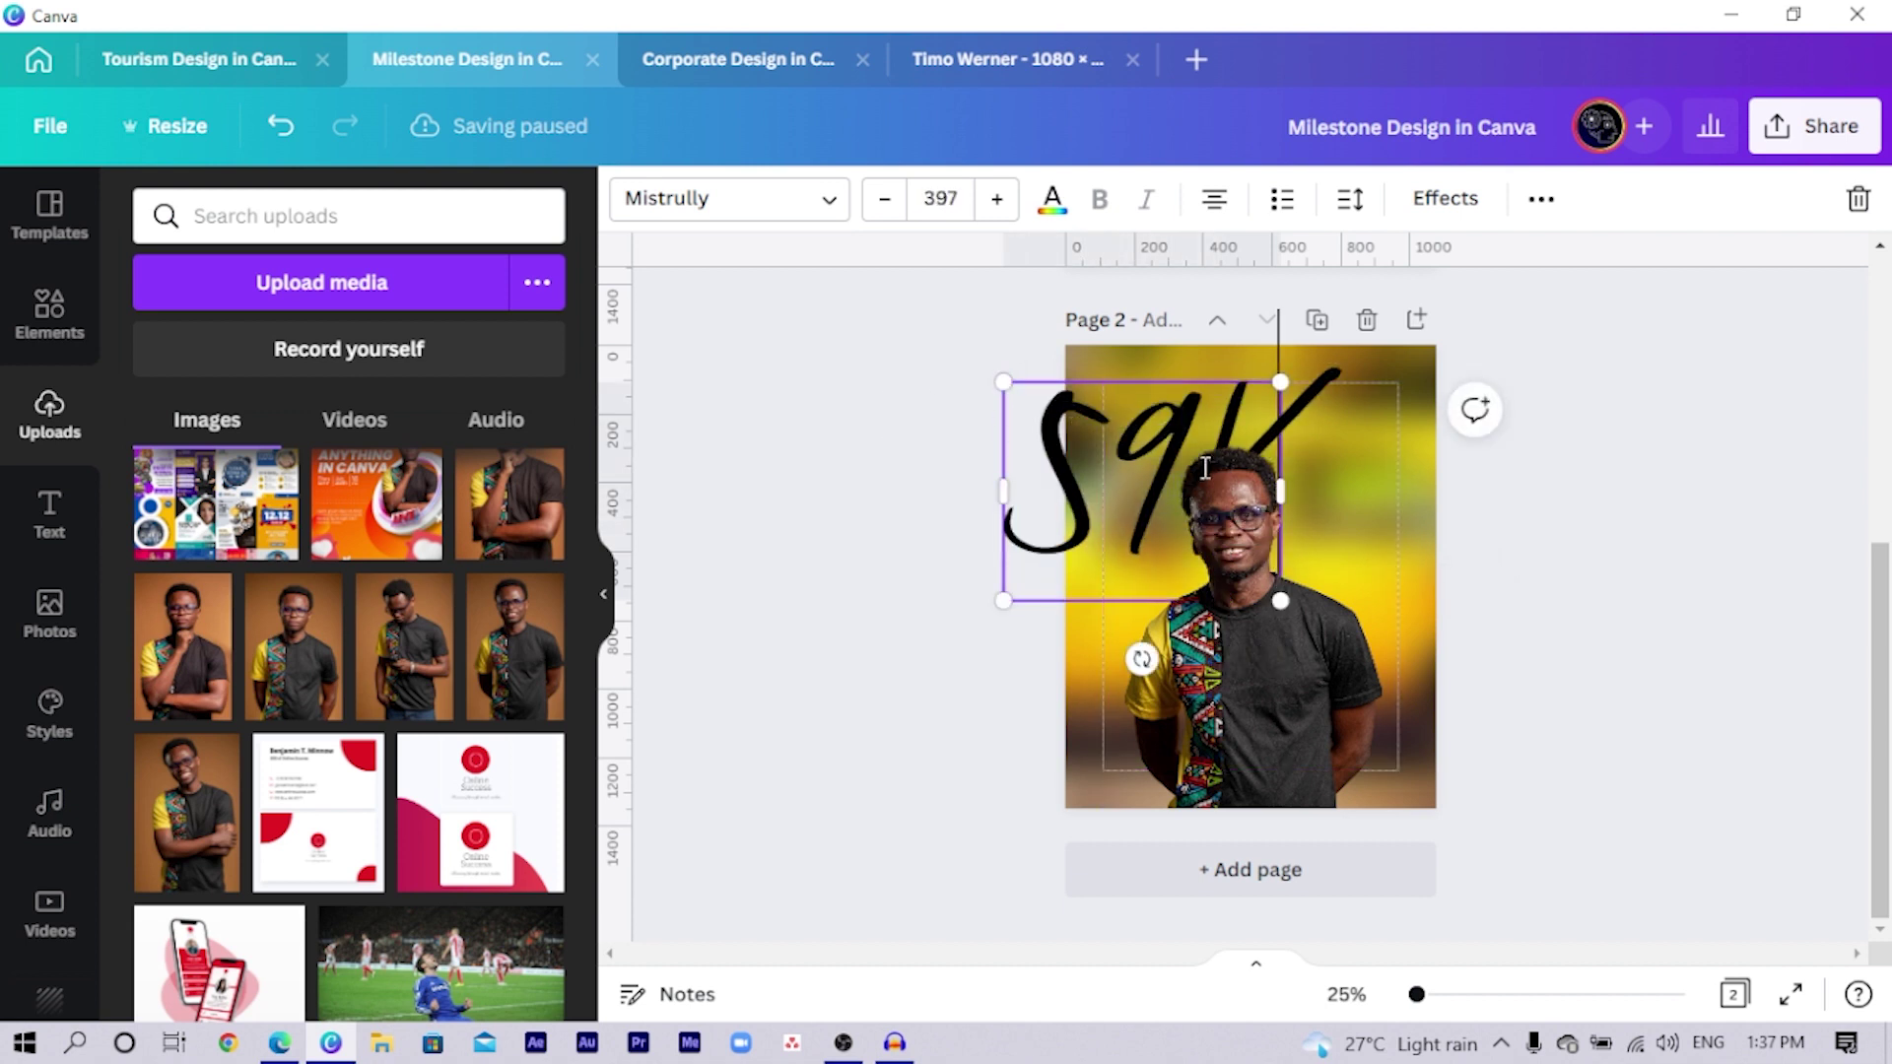
key("BackSpace")
type("O")
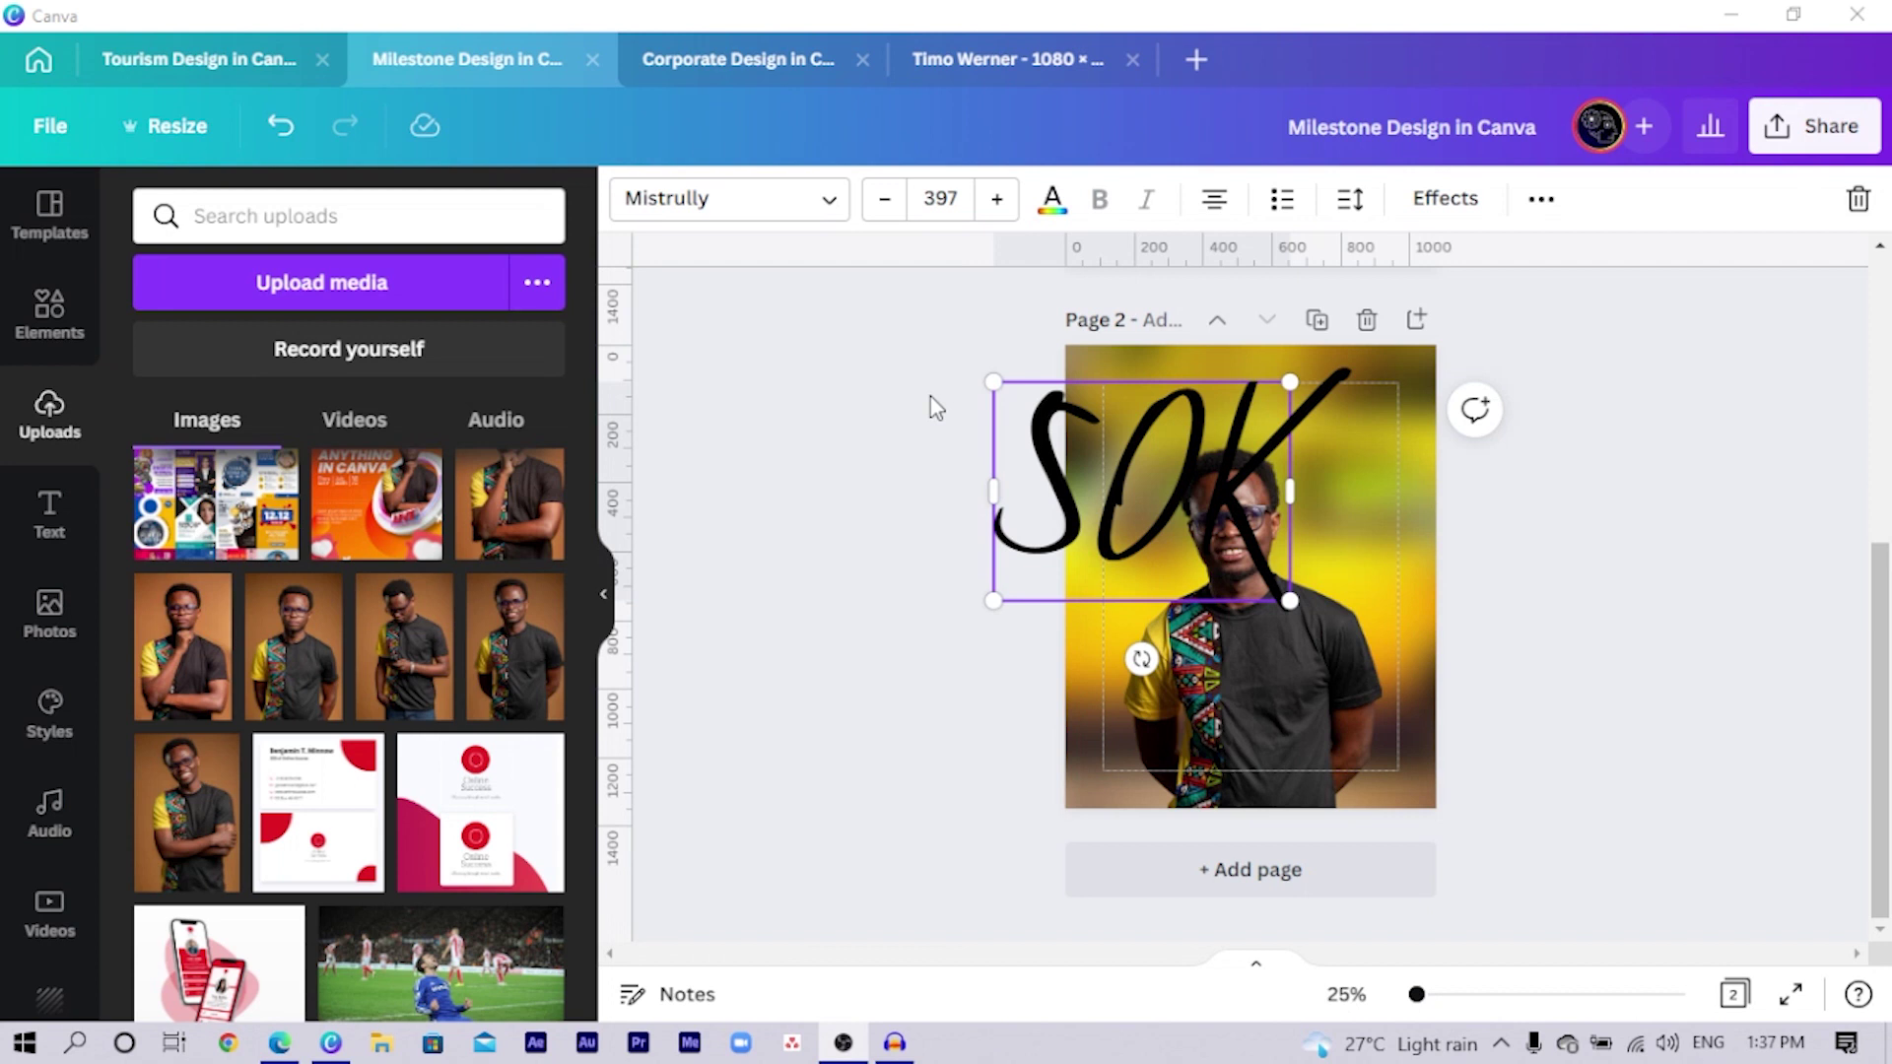
Step: Change the heading font to Greve 800 for all matching text
double_click(1116, 430)
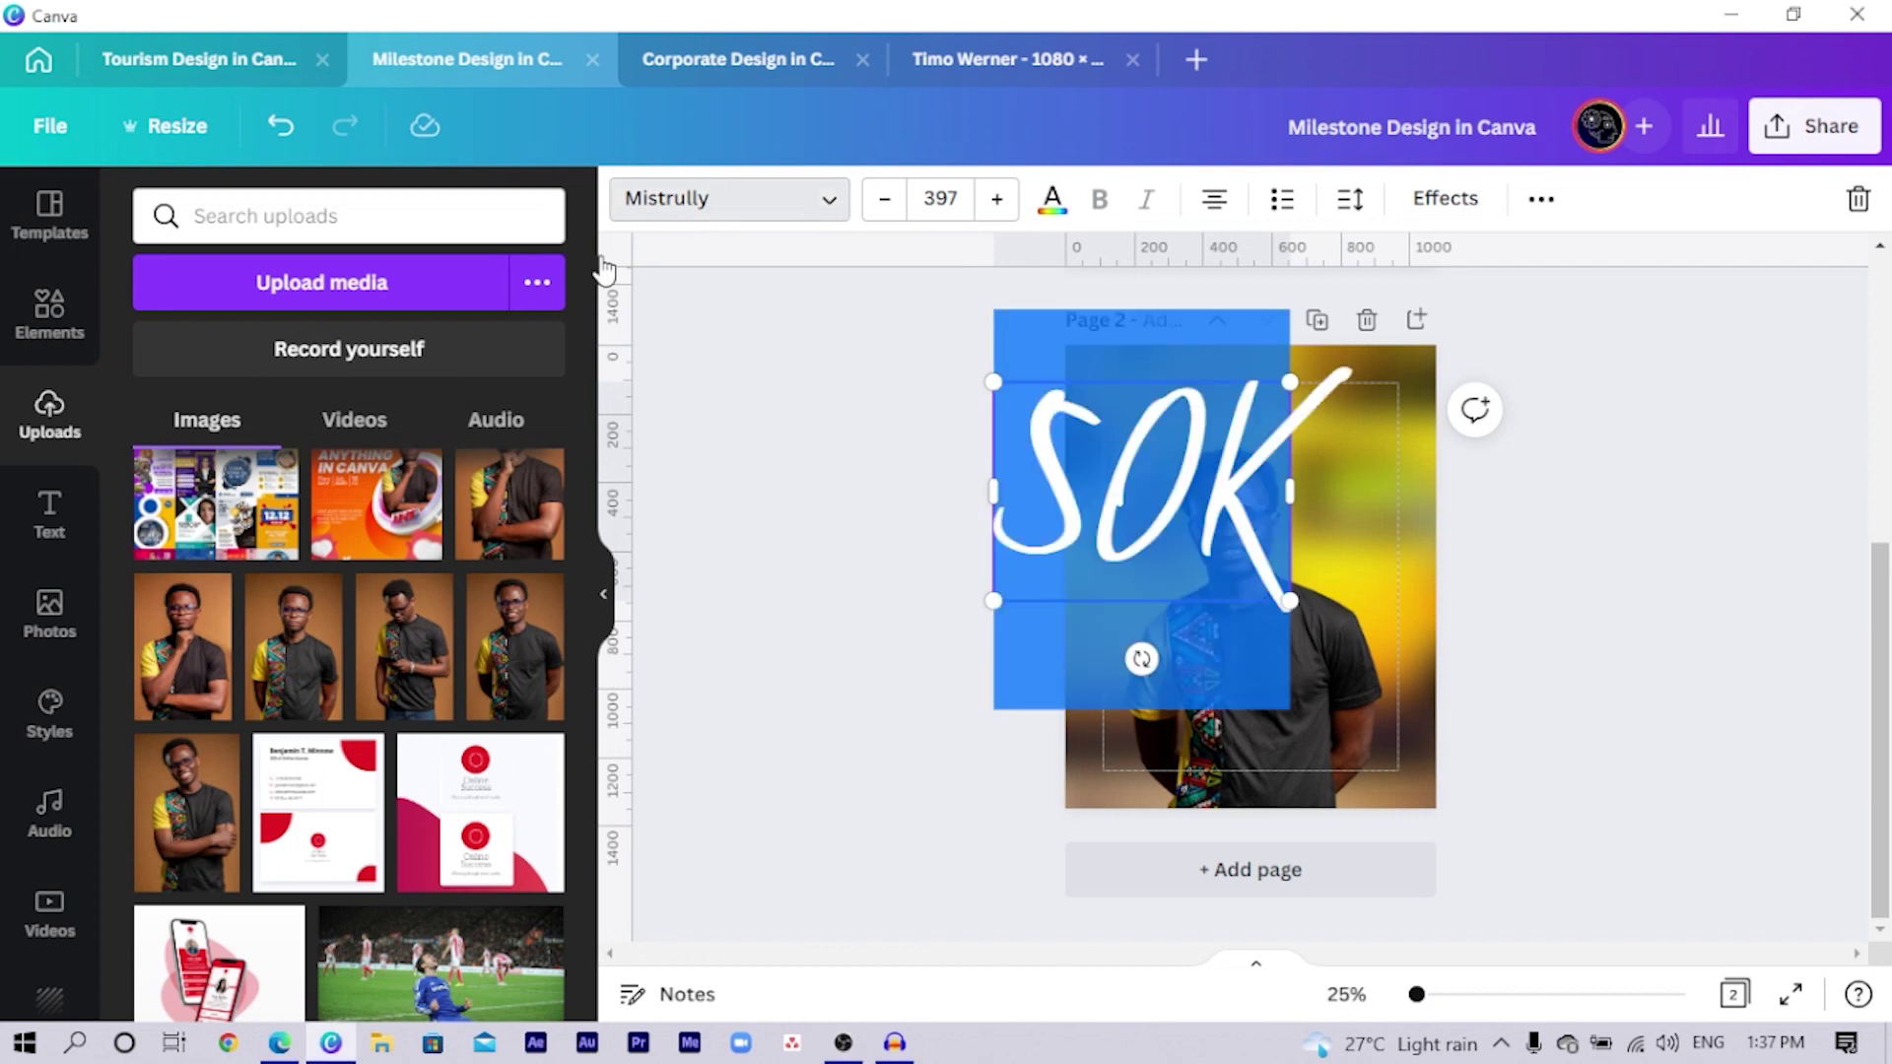
left_click(719, 199)
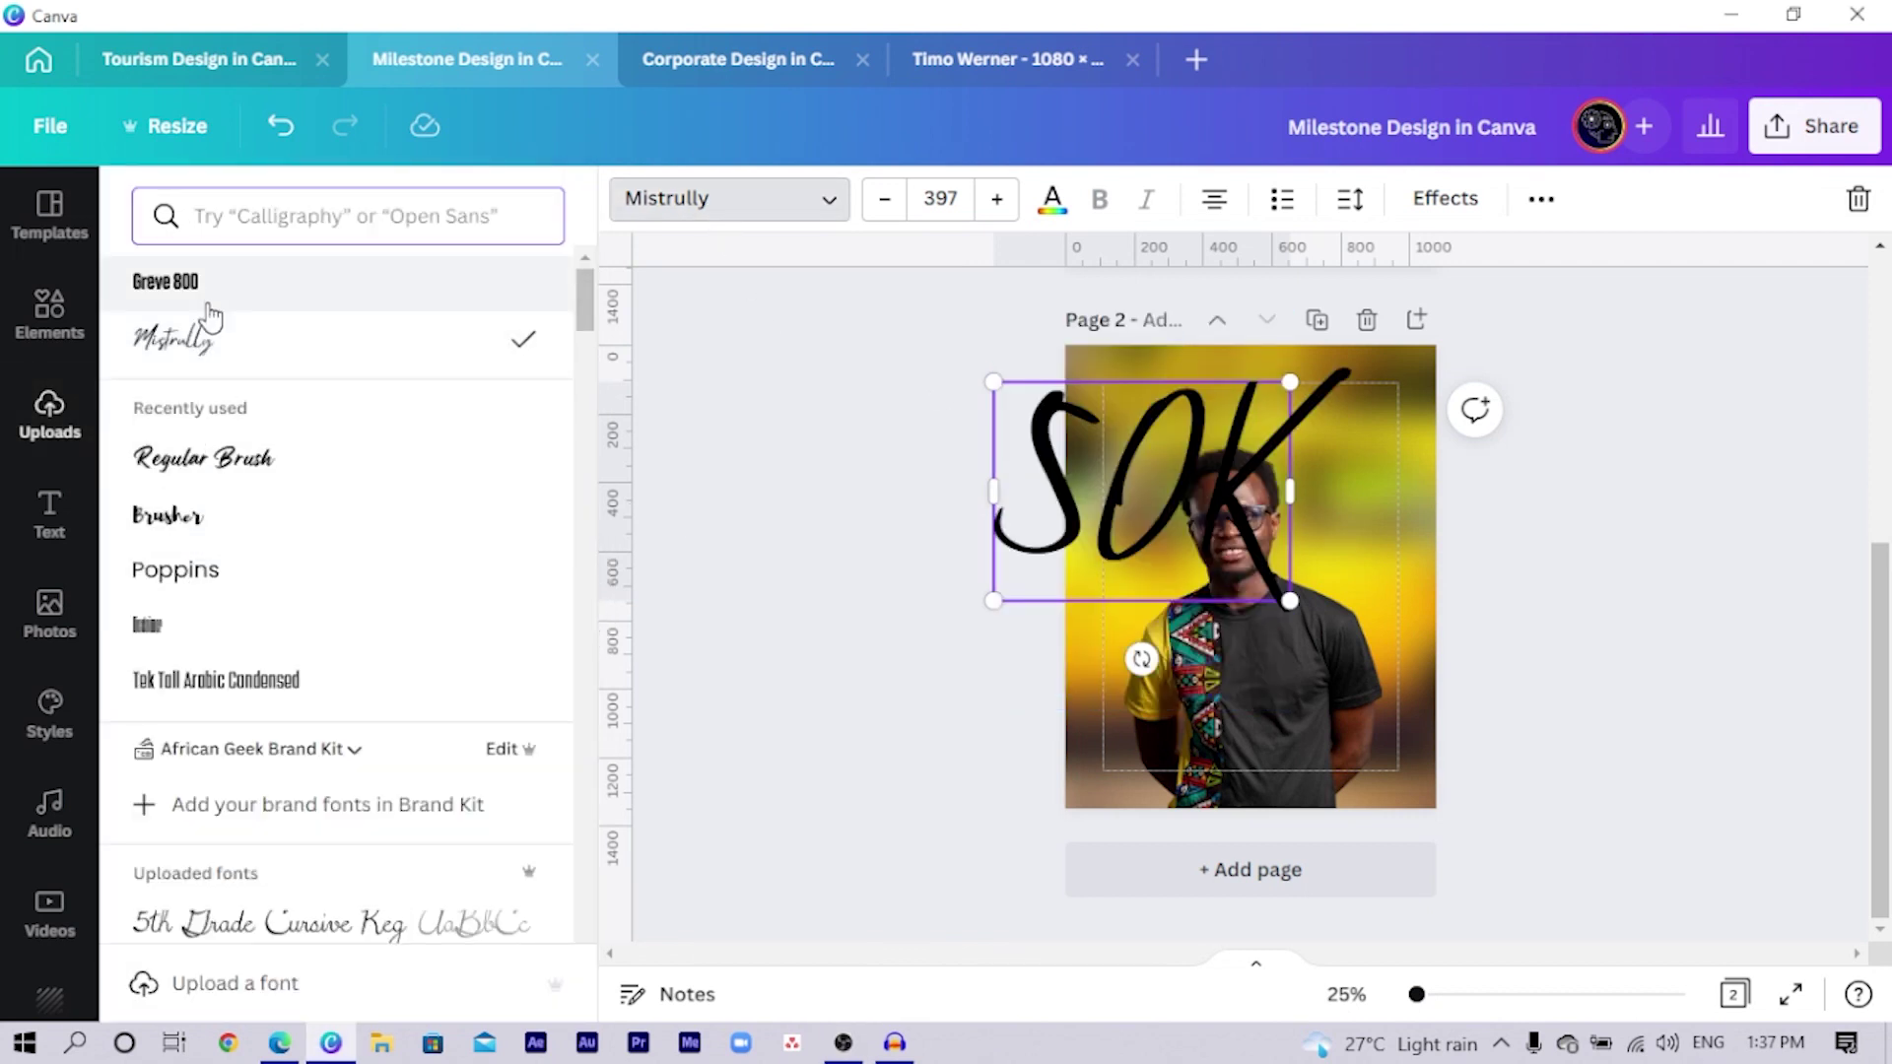
left_click(177, 283)
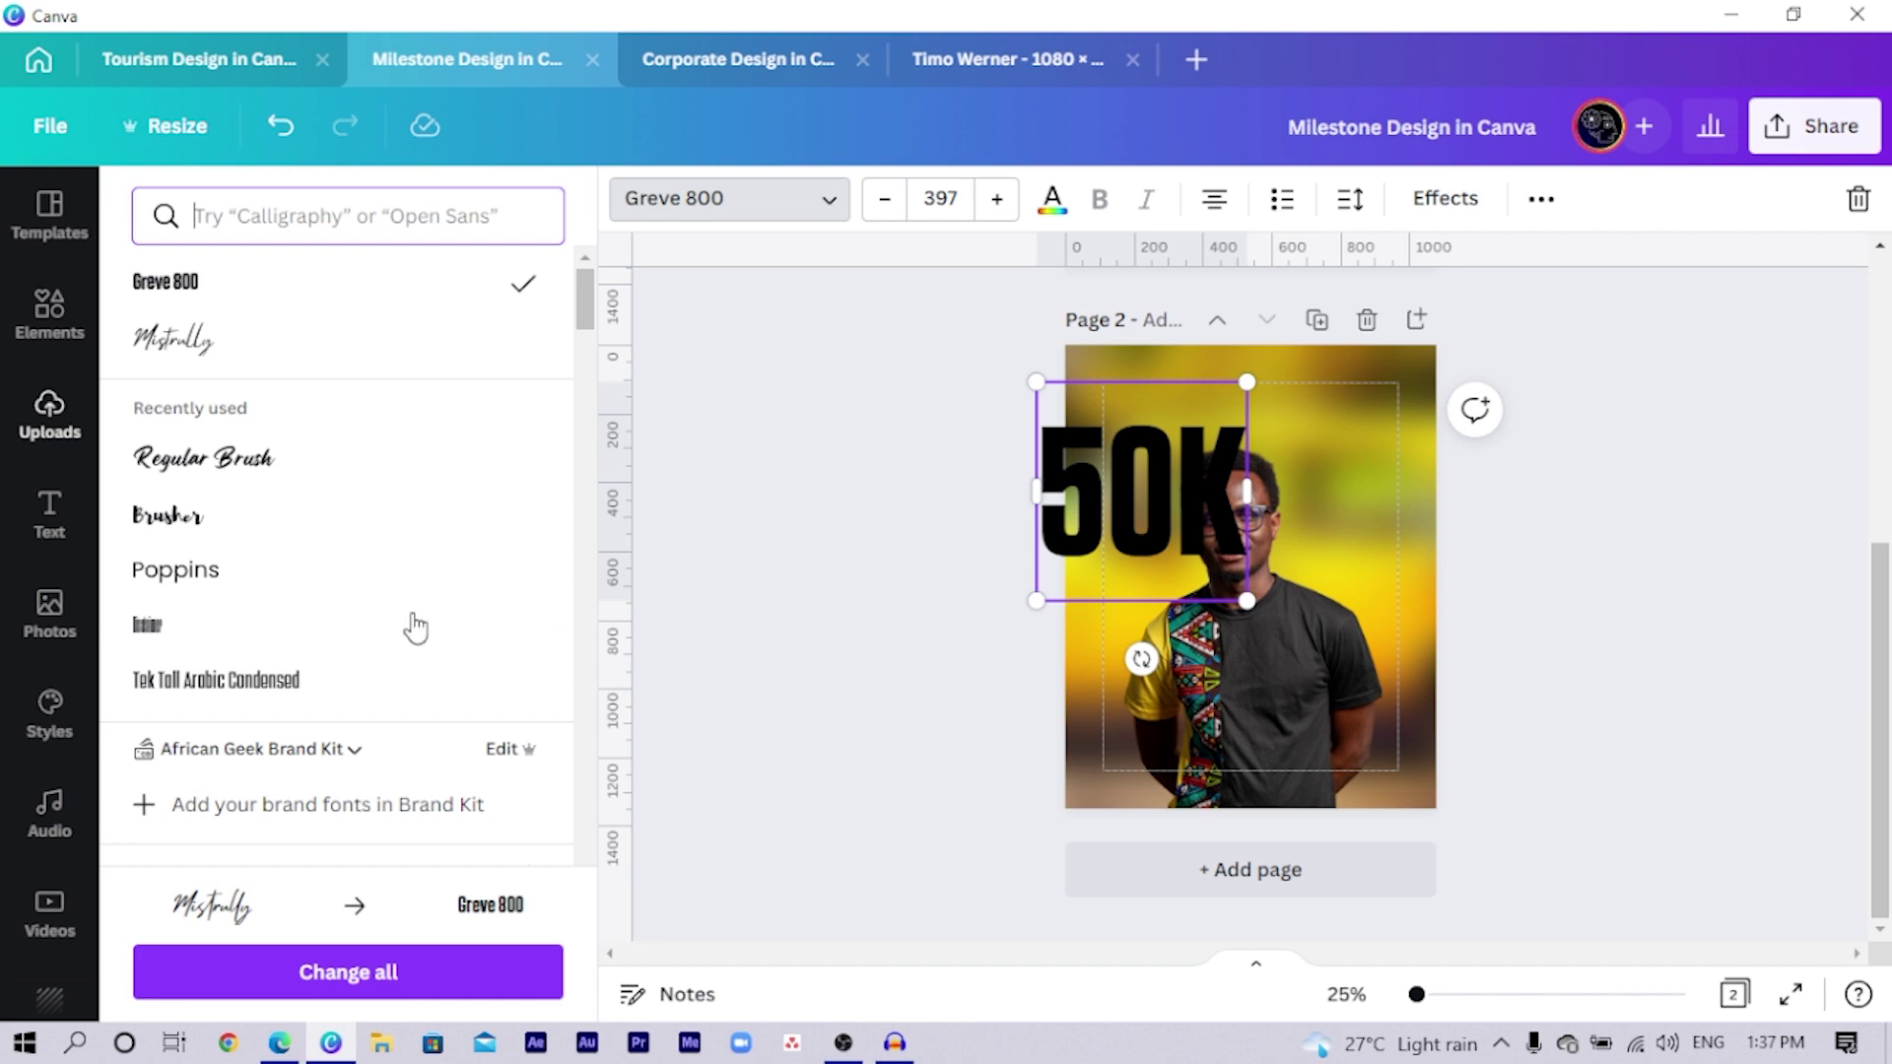
left_click(476, 975)
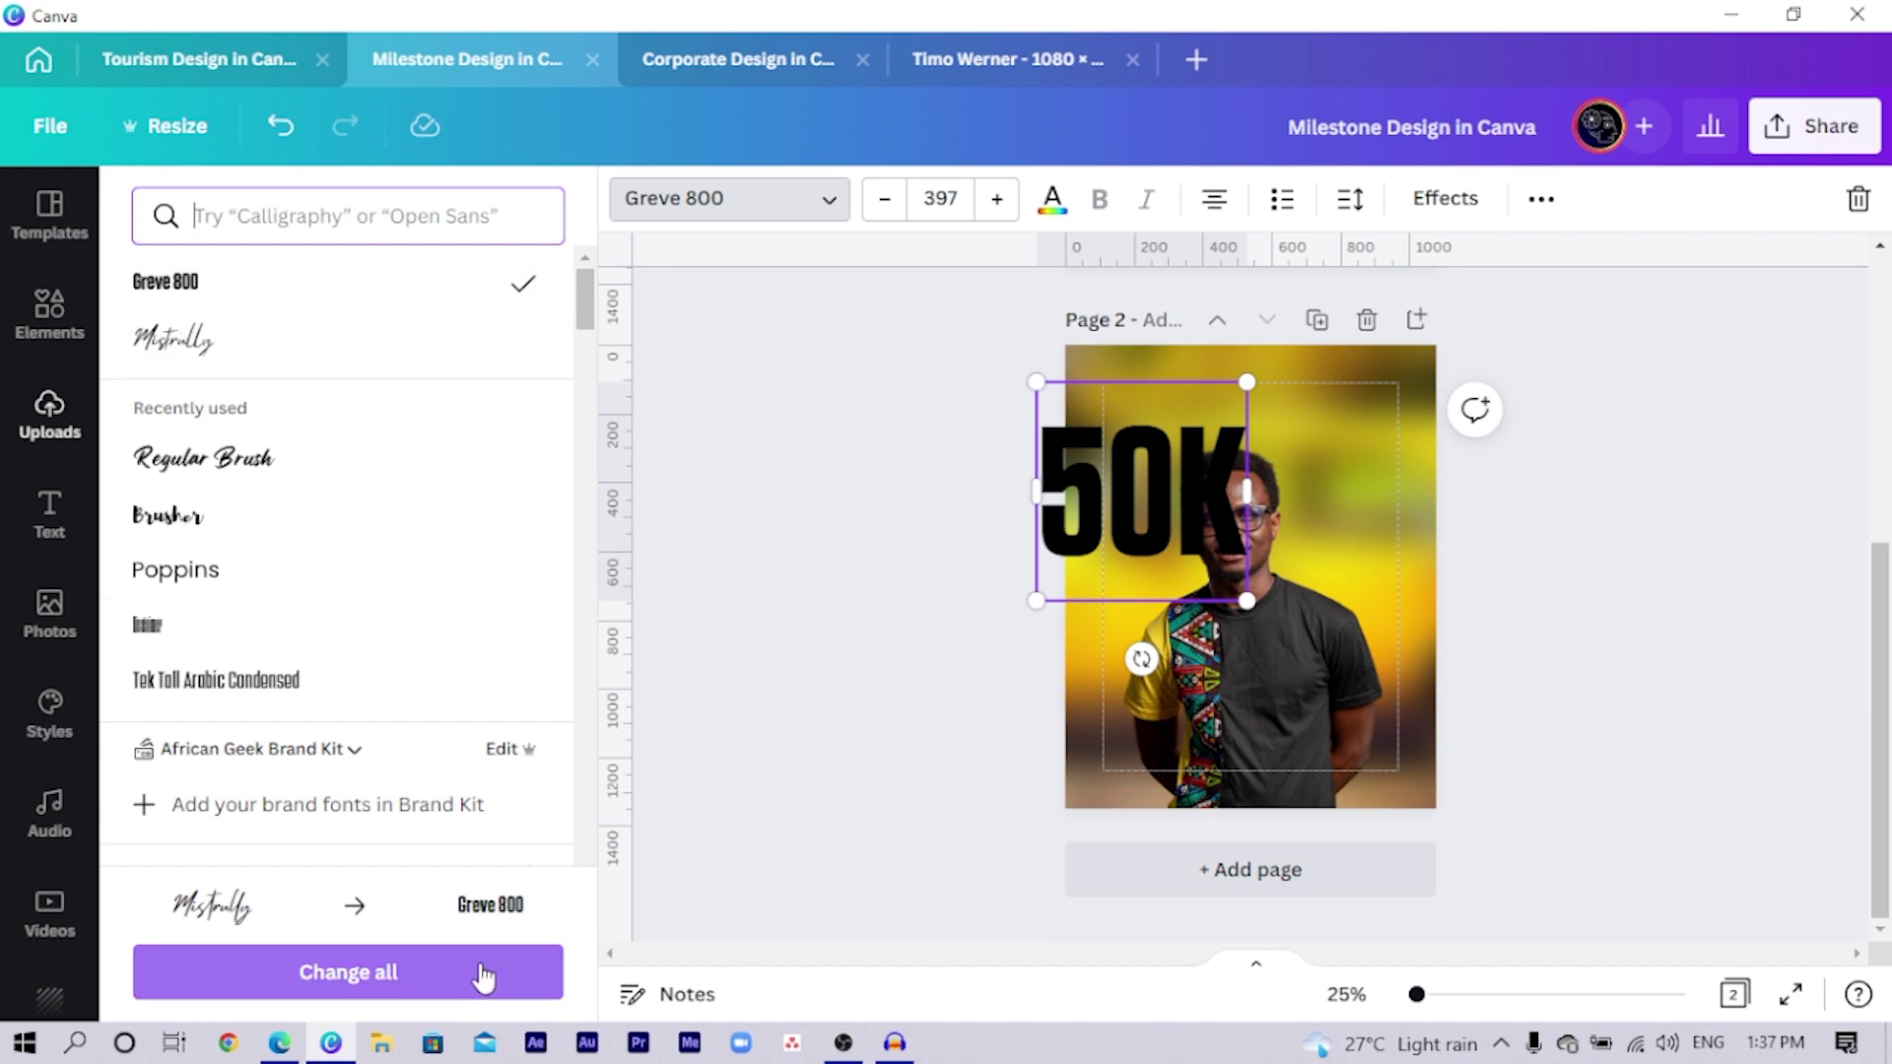
Step: Move 50K to the page top and enlarge it to size 622 across the width
left_click(878, 799)
mouse_move(1166, 507)
left_mouse_down()
mouse_move(1234, 486)
mouse_move(1189, 485)
left_mouse_up()
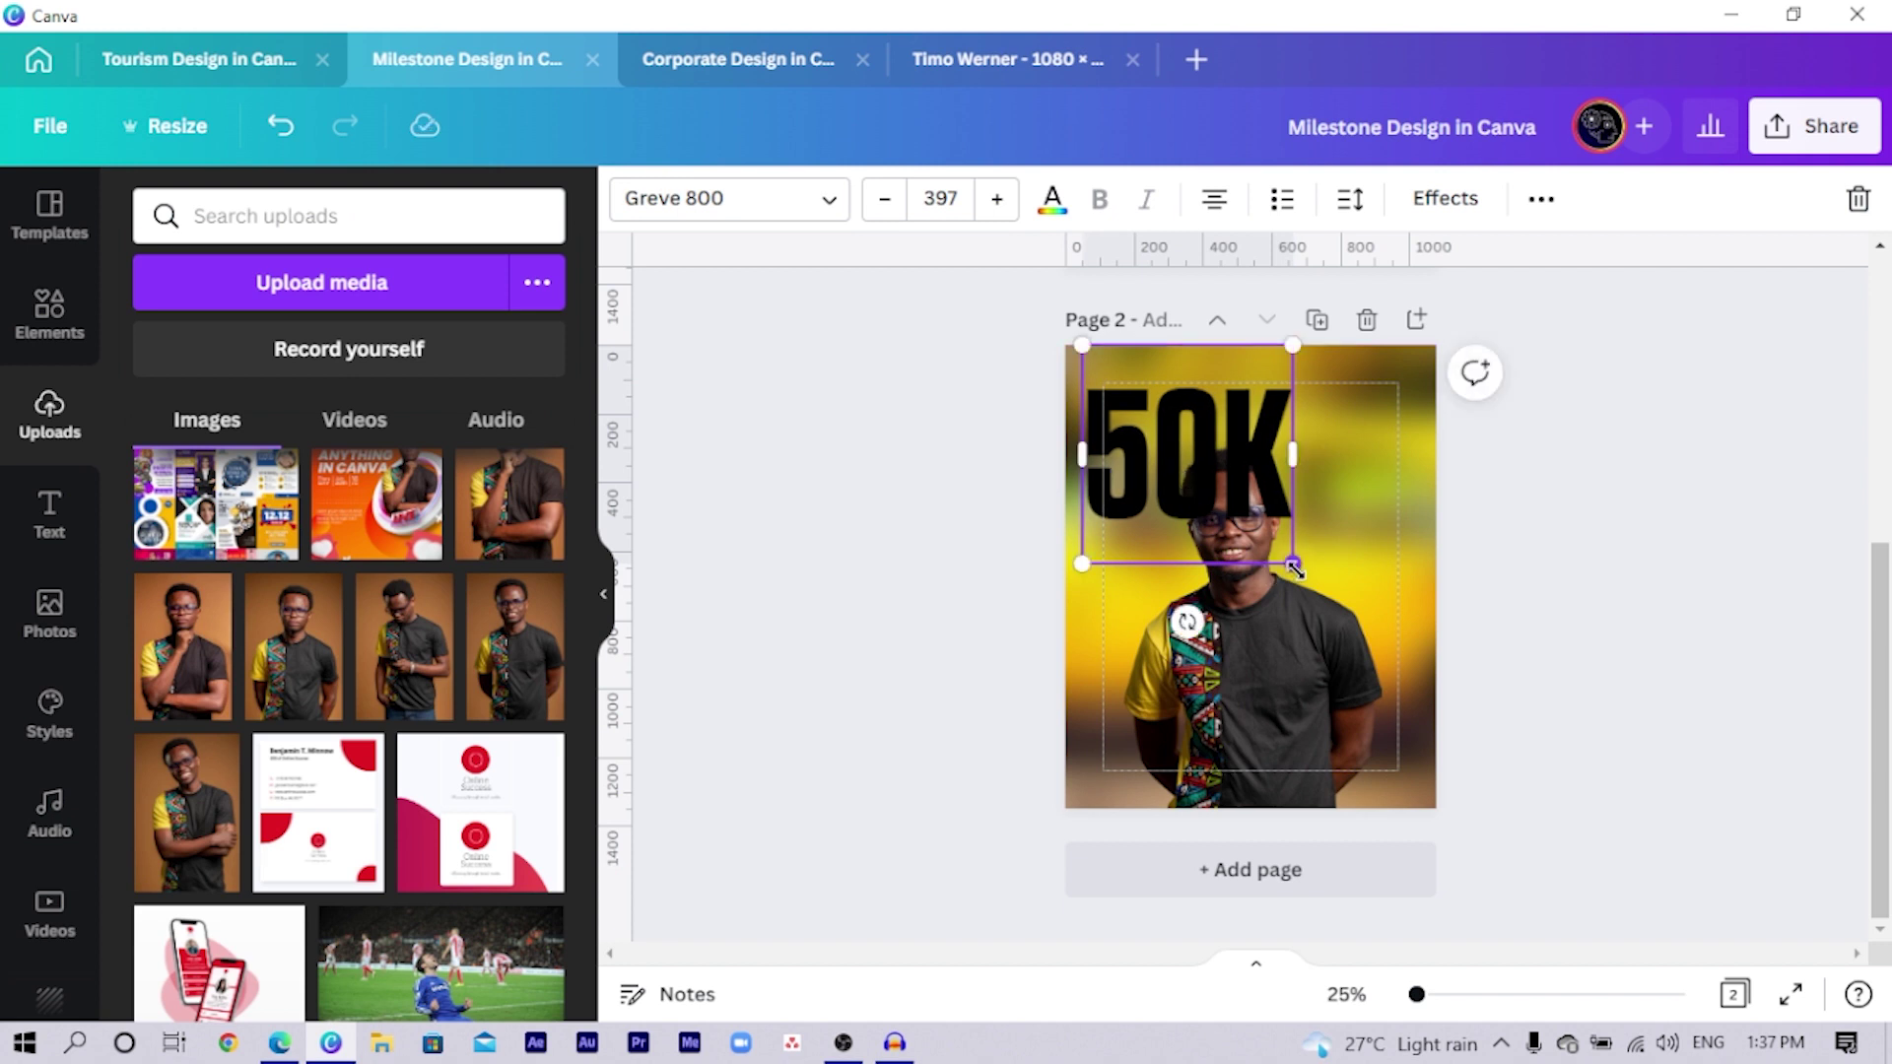
left_click_drag(1293, 564, 1380, 726)
left_click(772, 688)
left_click(1094, 541)
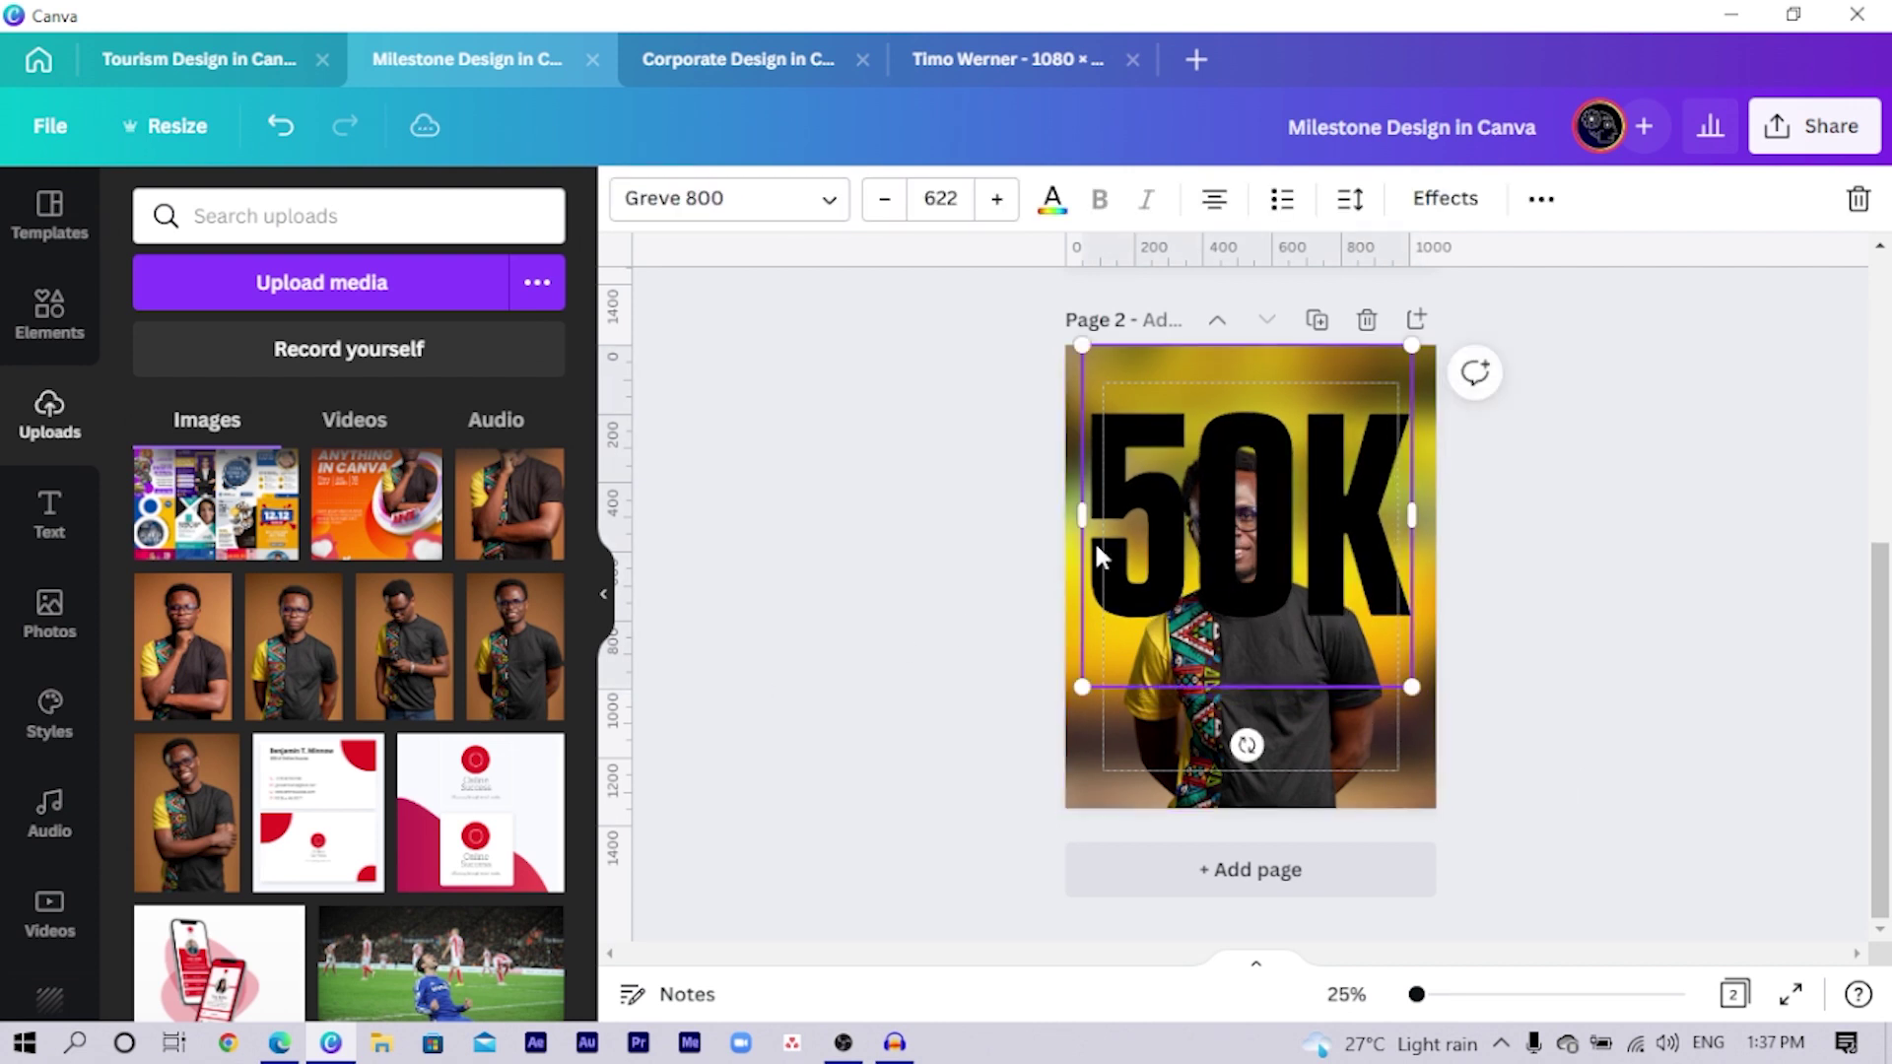
left_click_drag(1094, 540, 1098, 514)
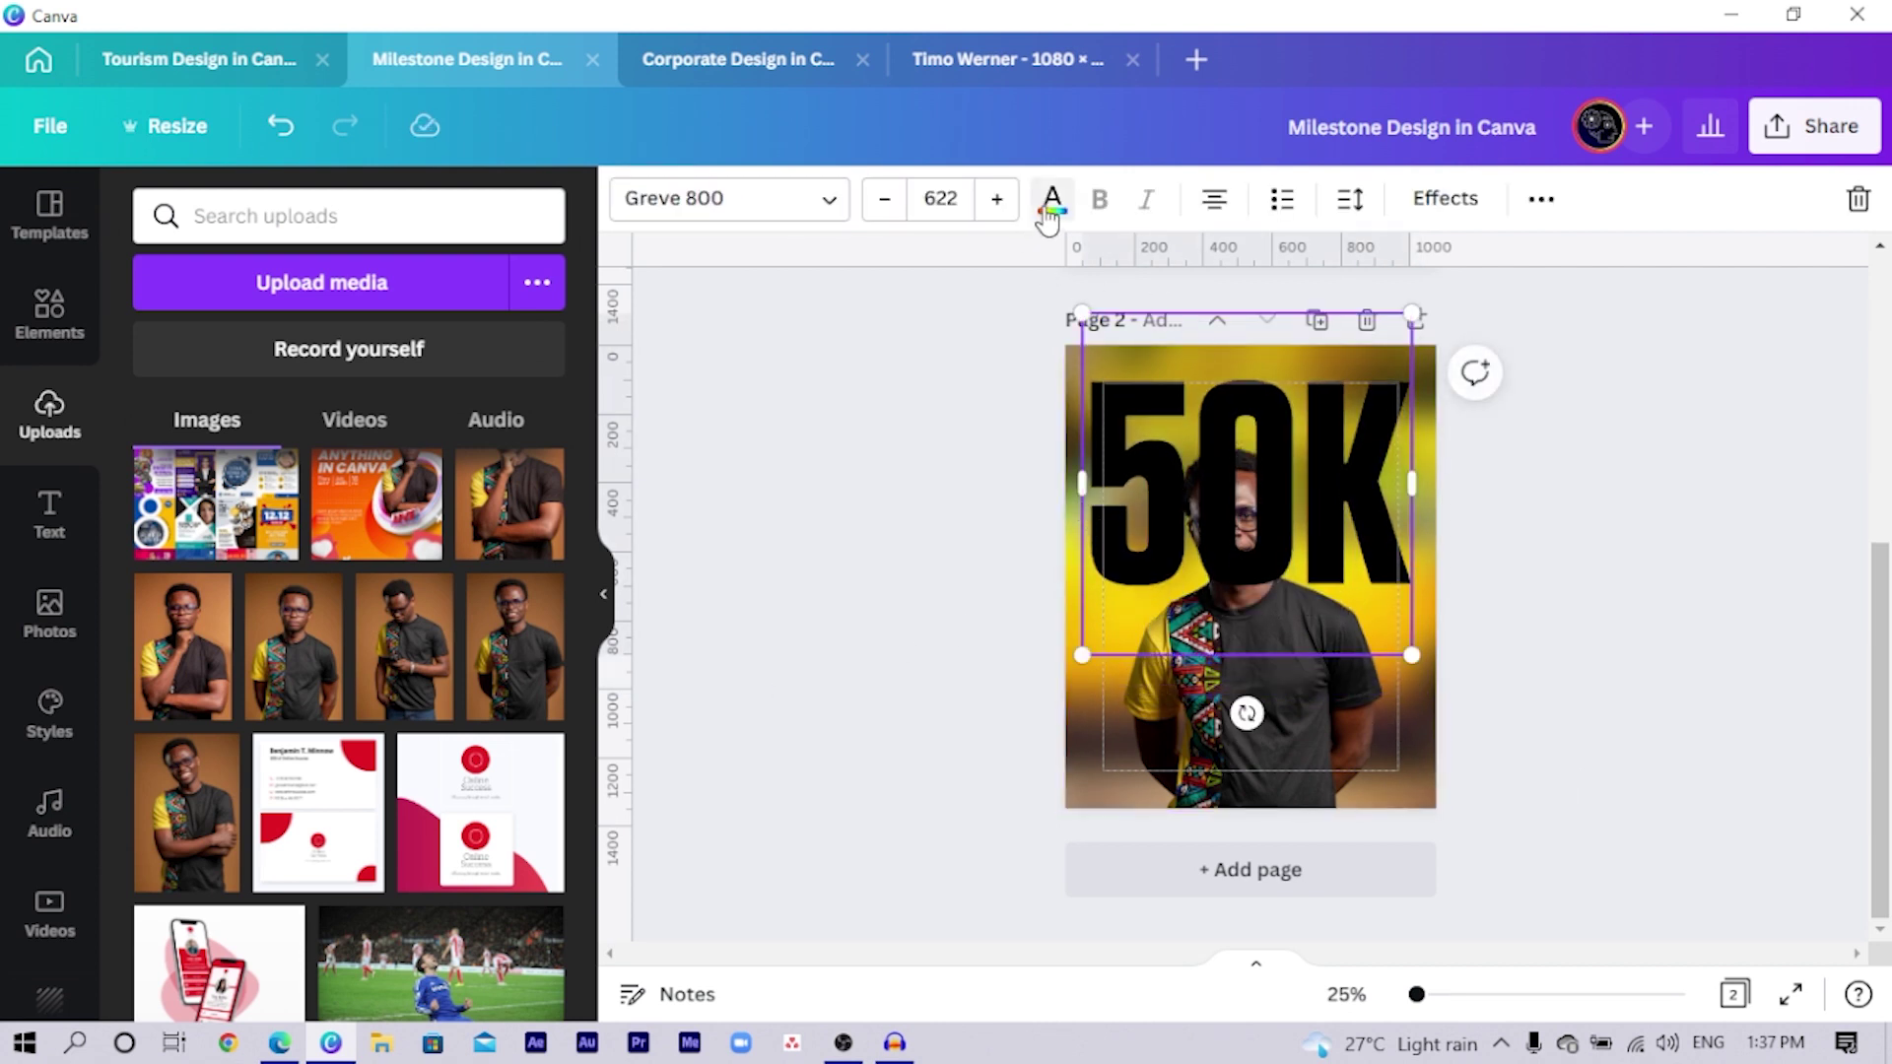
Step: Make 50K white and send it behind the man's portrait
left_click(1051, 200)
left_click(312, 343)
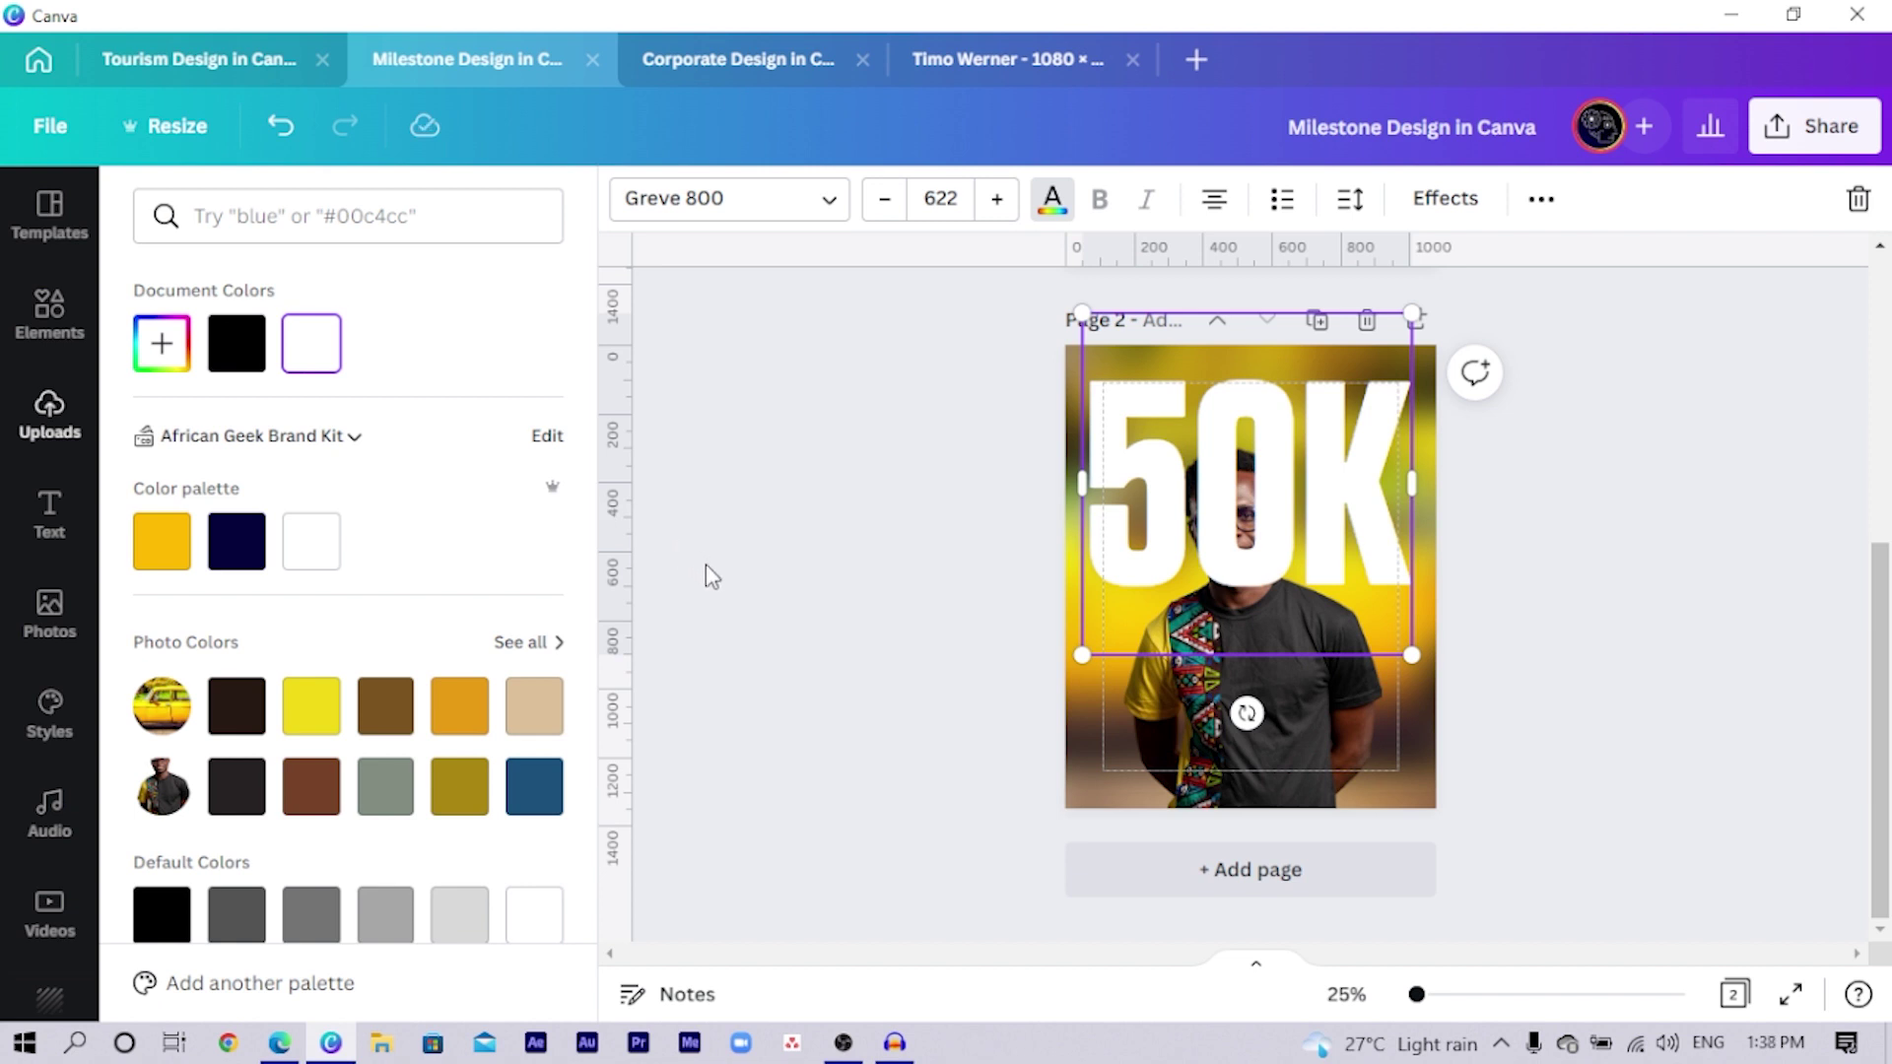
key("ctrl+bracketleft")
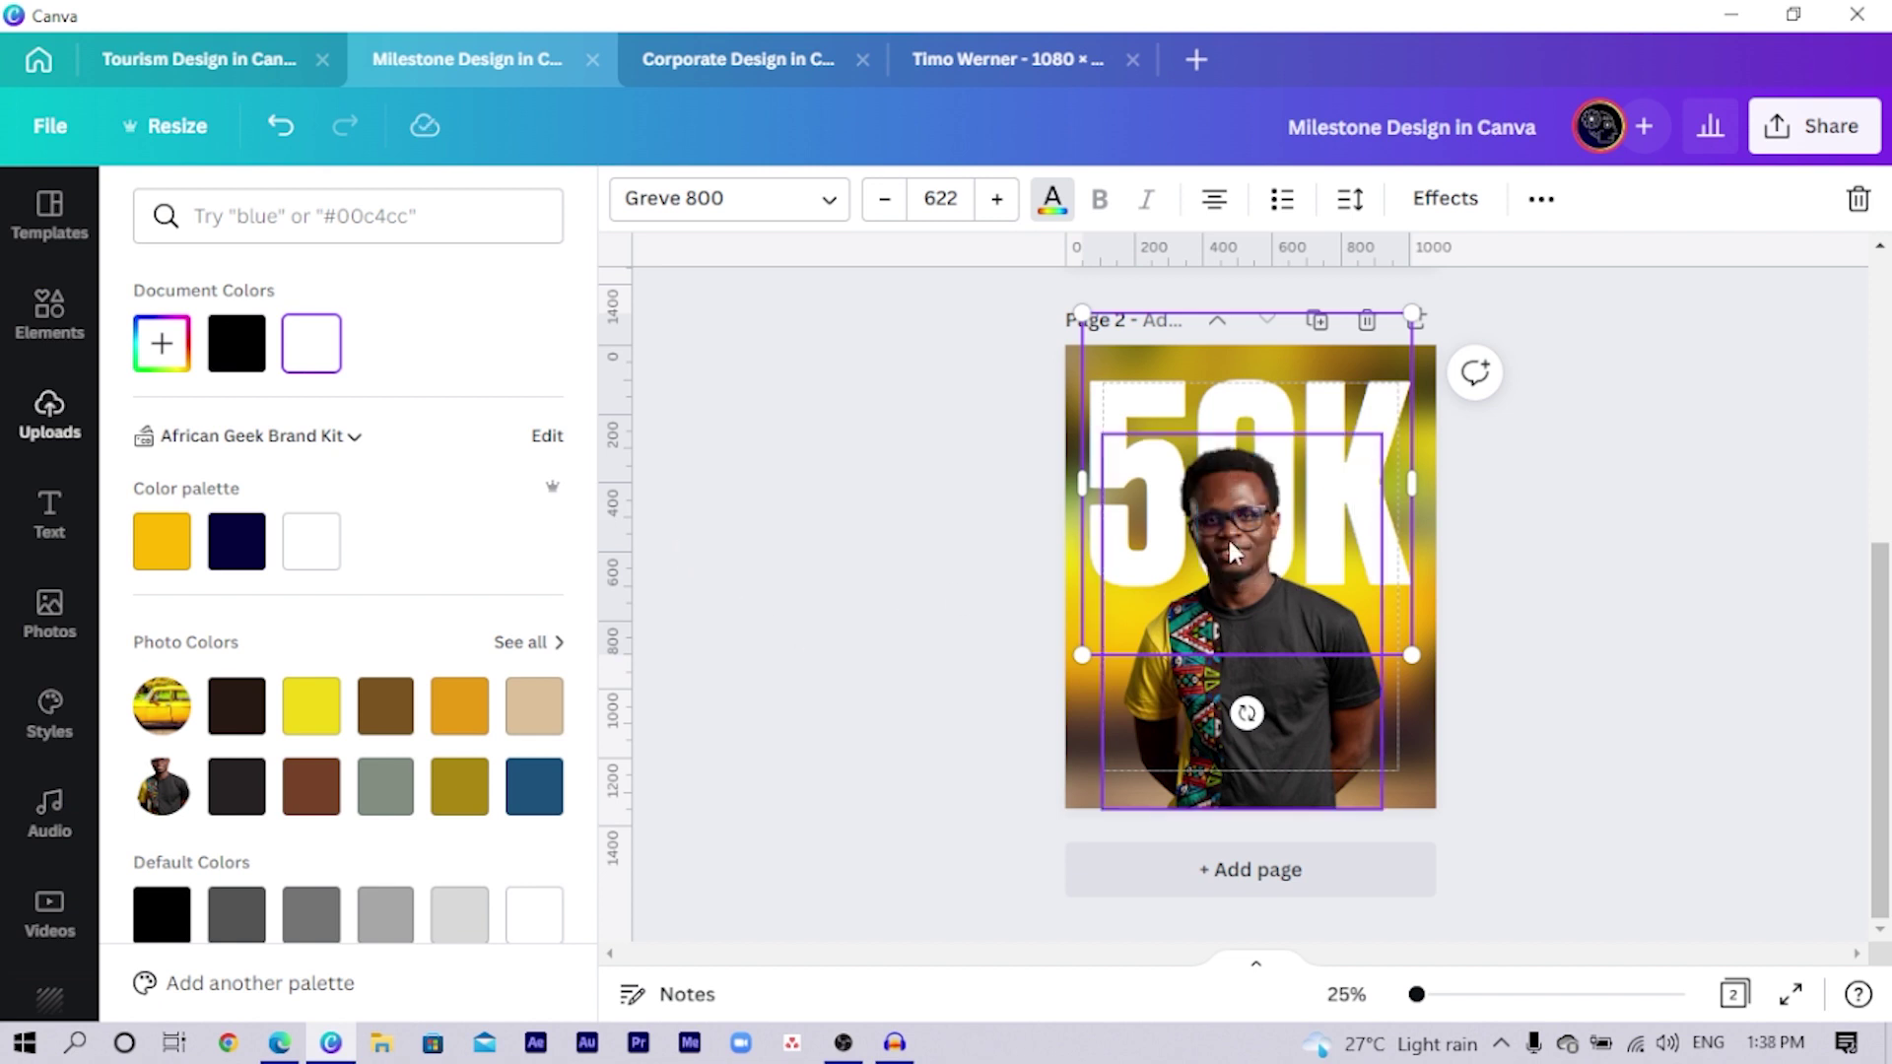
Step: Give 50K a black drop shadow with blur 36
left_click(1445, 200)
left_click(347, 432)
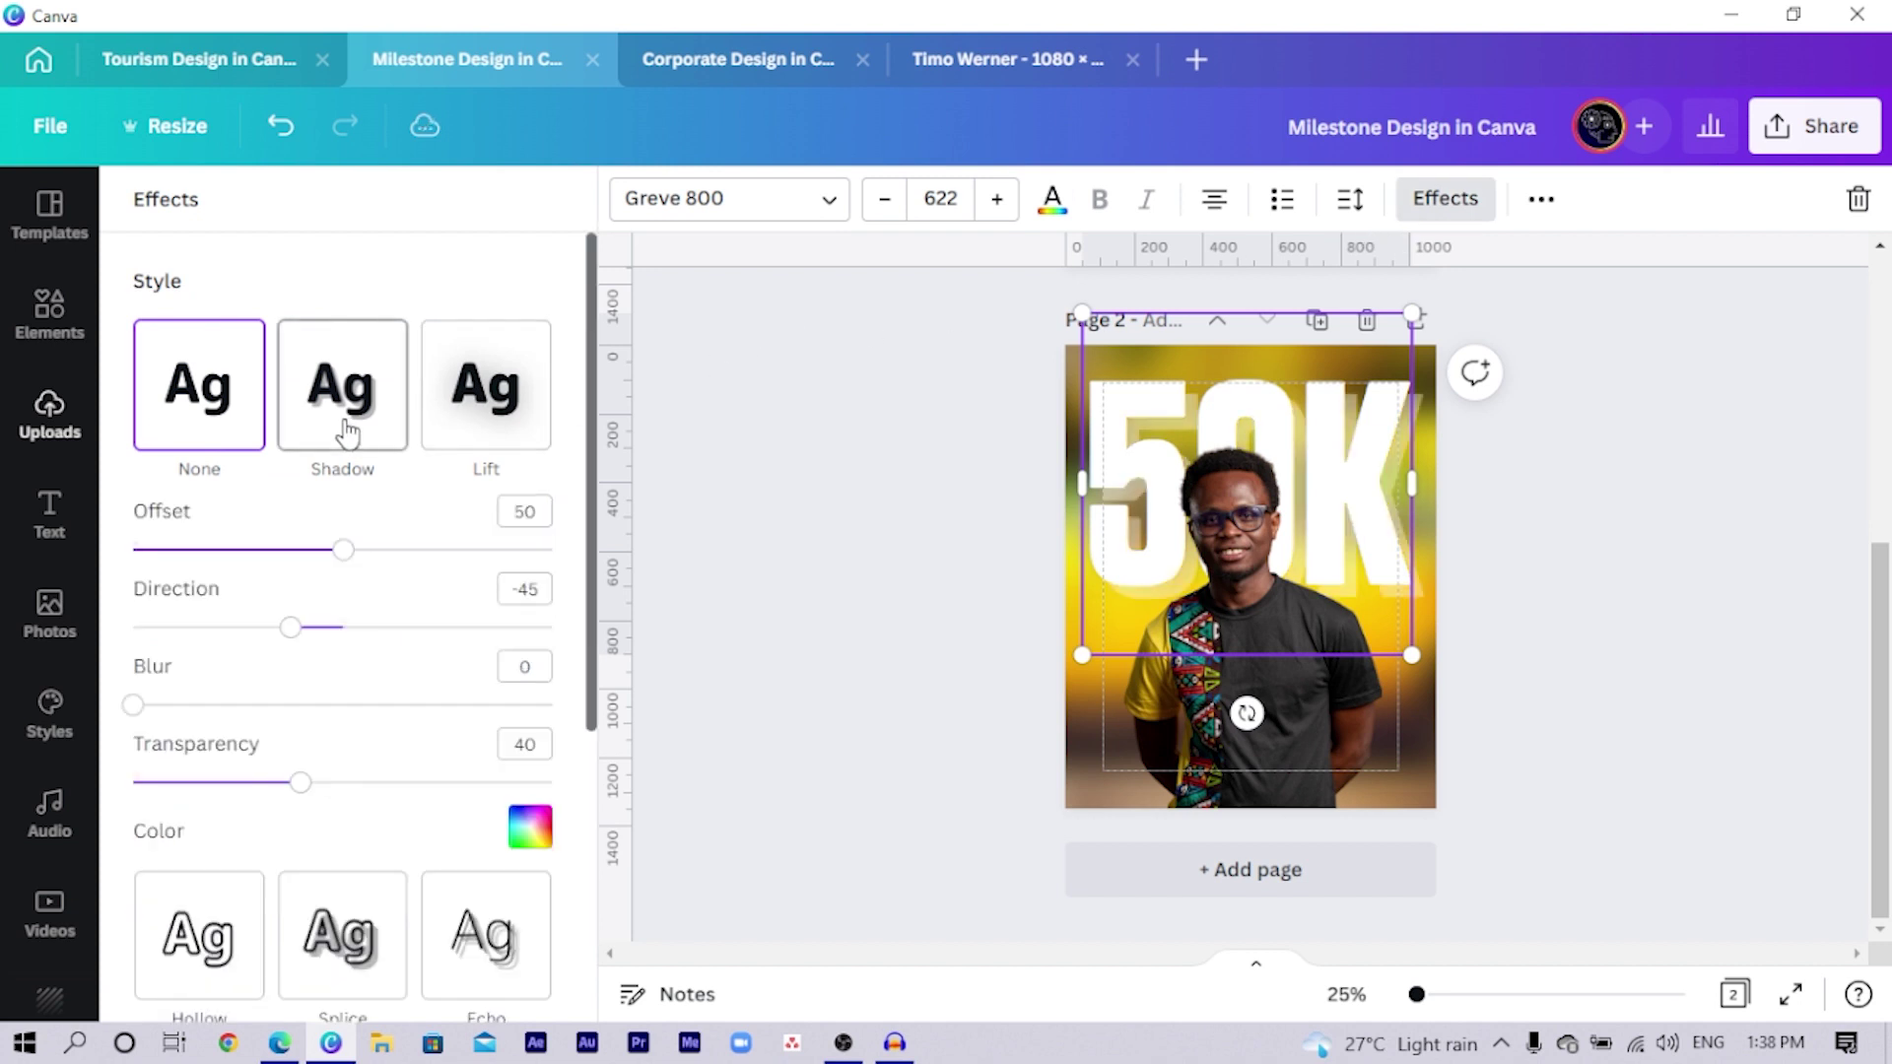
left_click(531, 830)
left_click(172, 671)
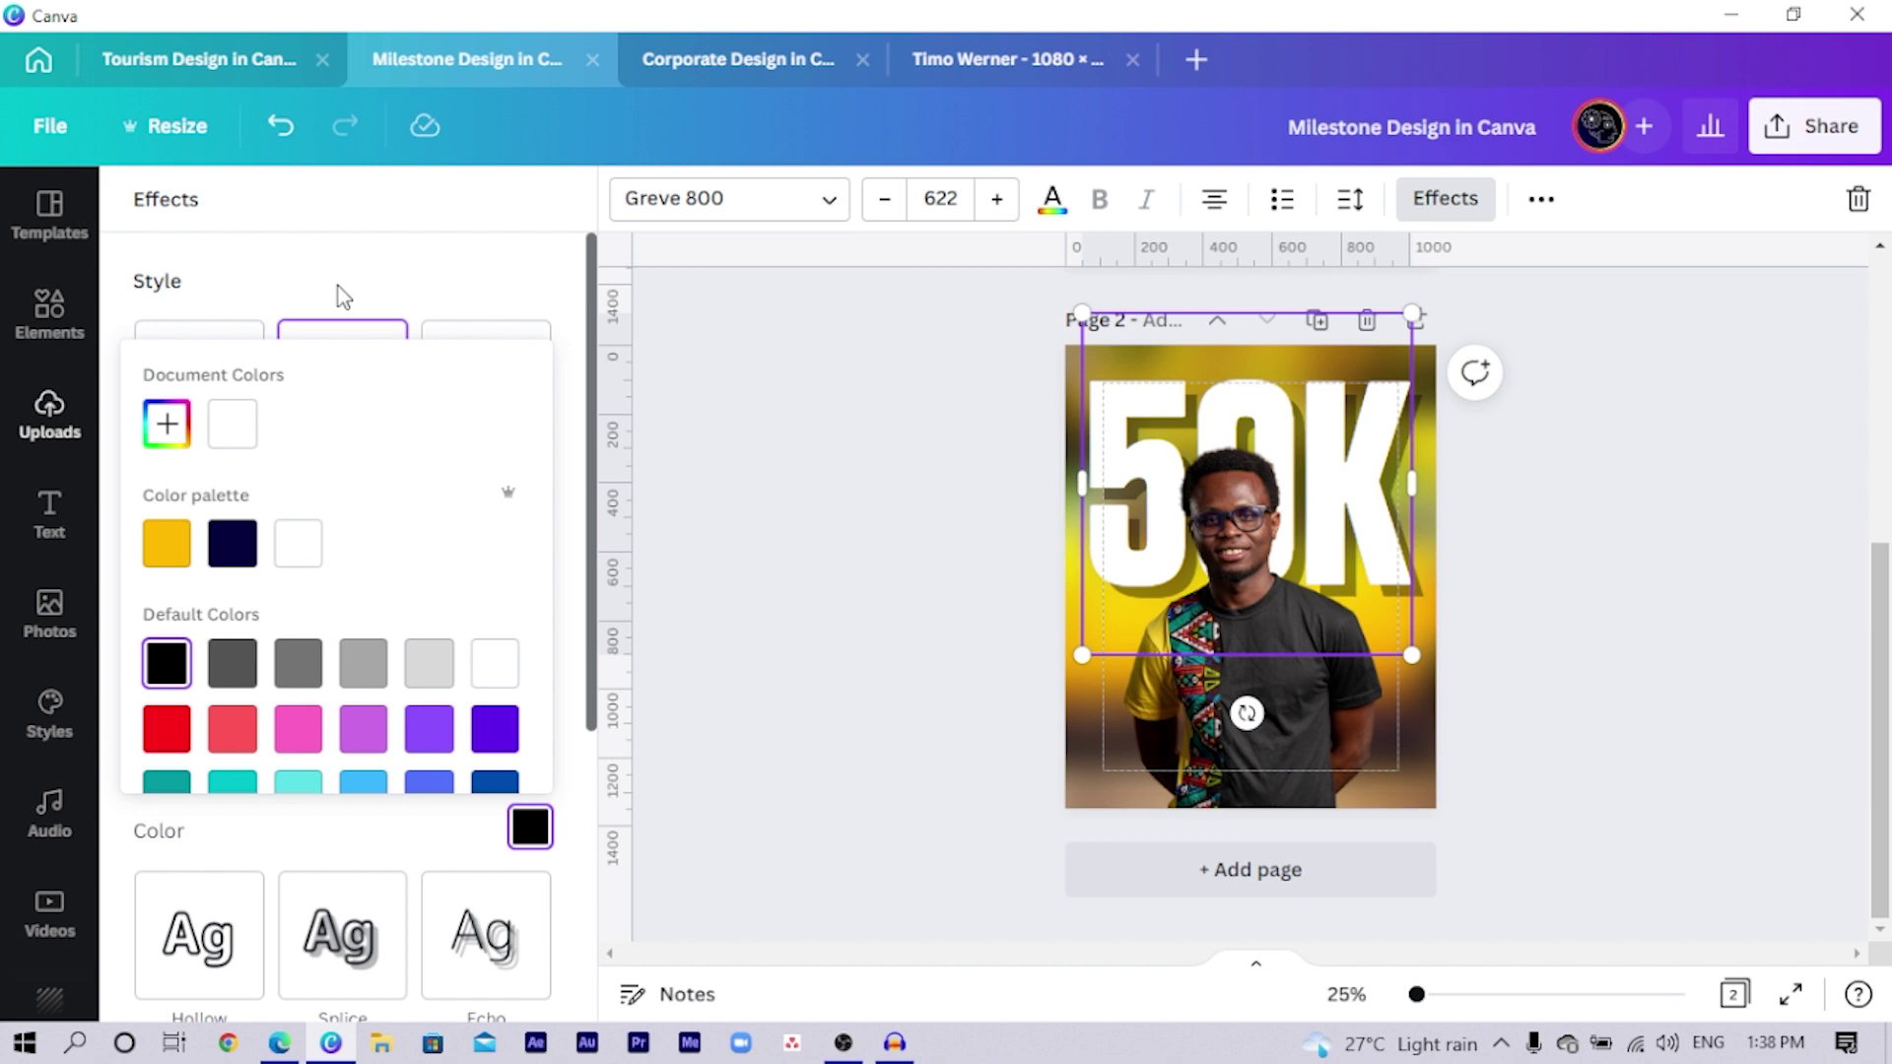
left_click(347, 291)
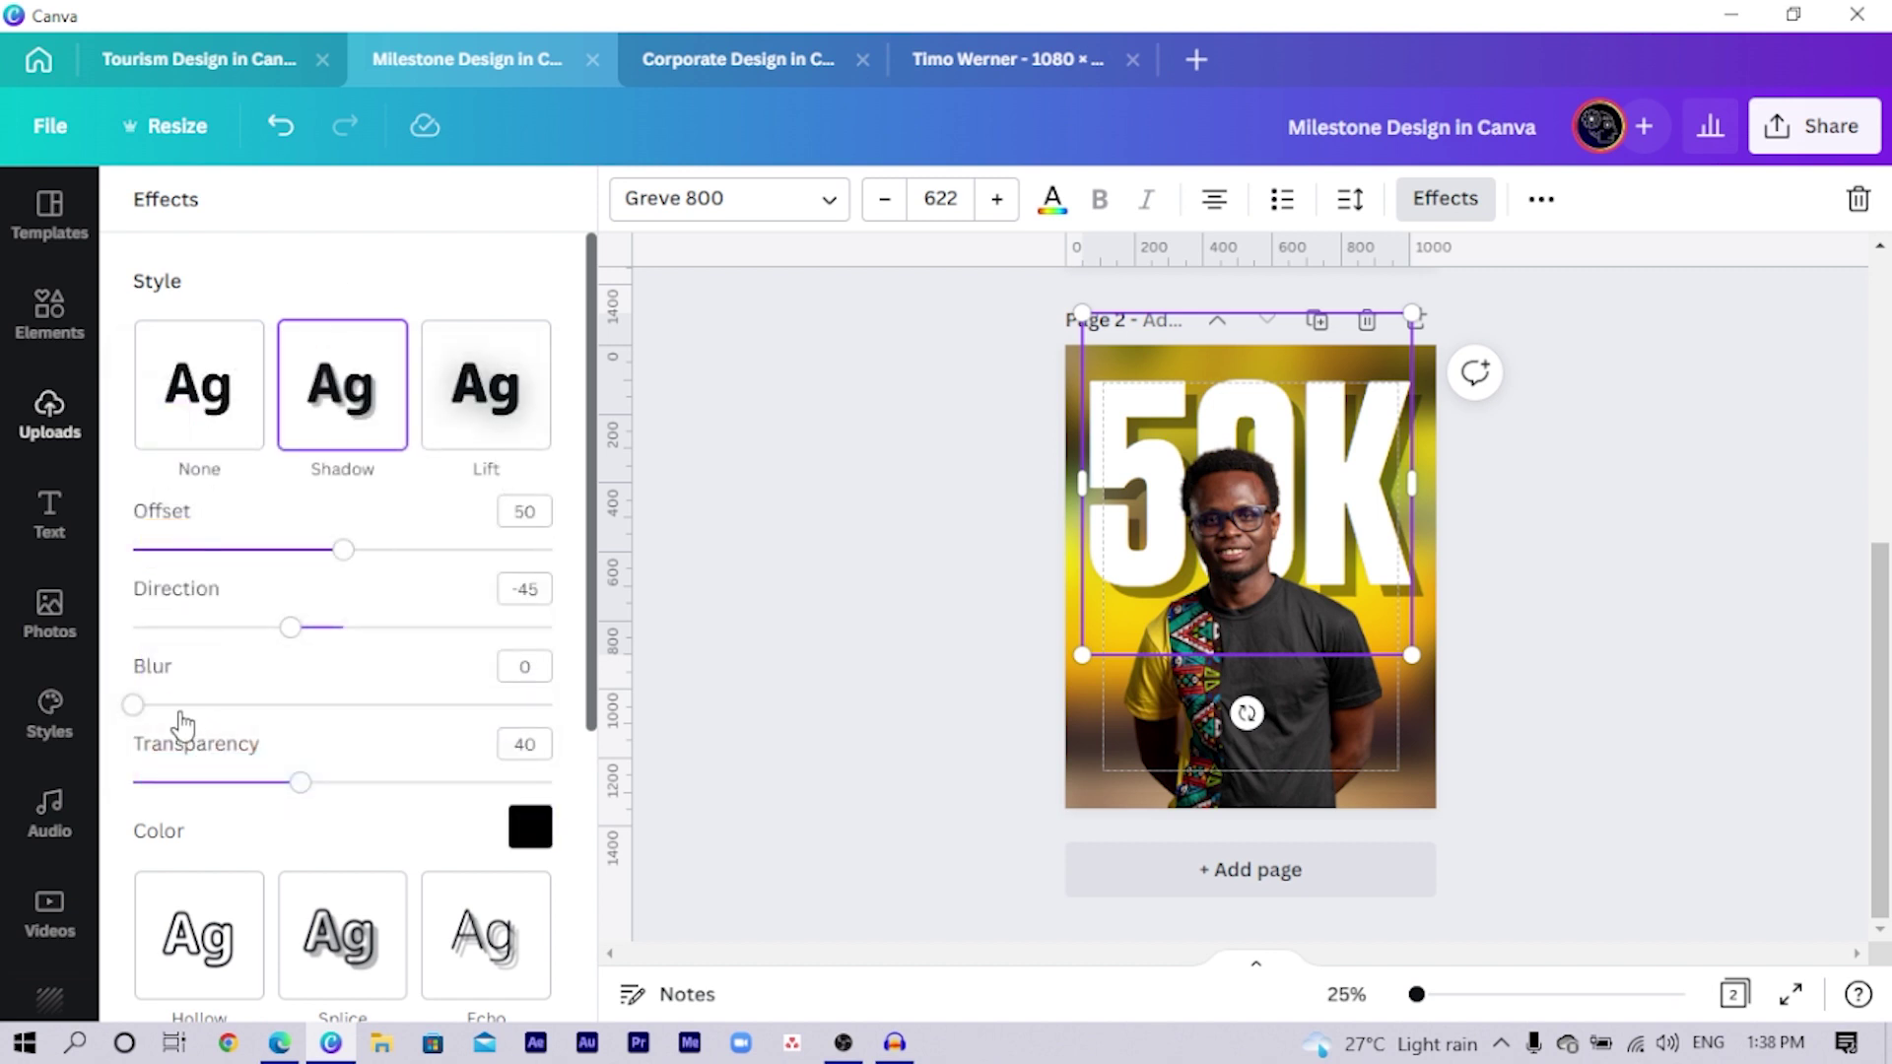
left_click_drag(180, 714, 247, 730)
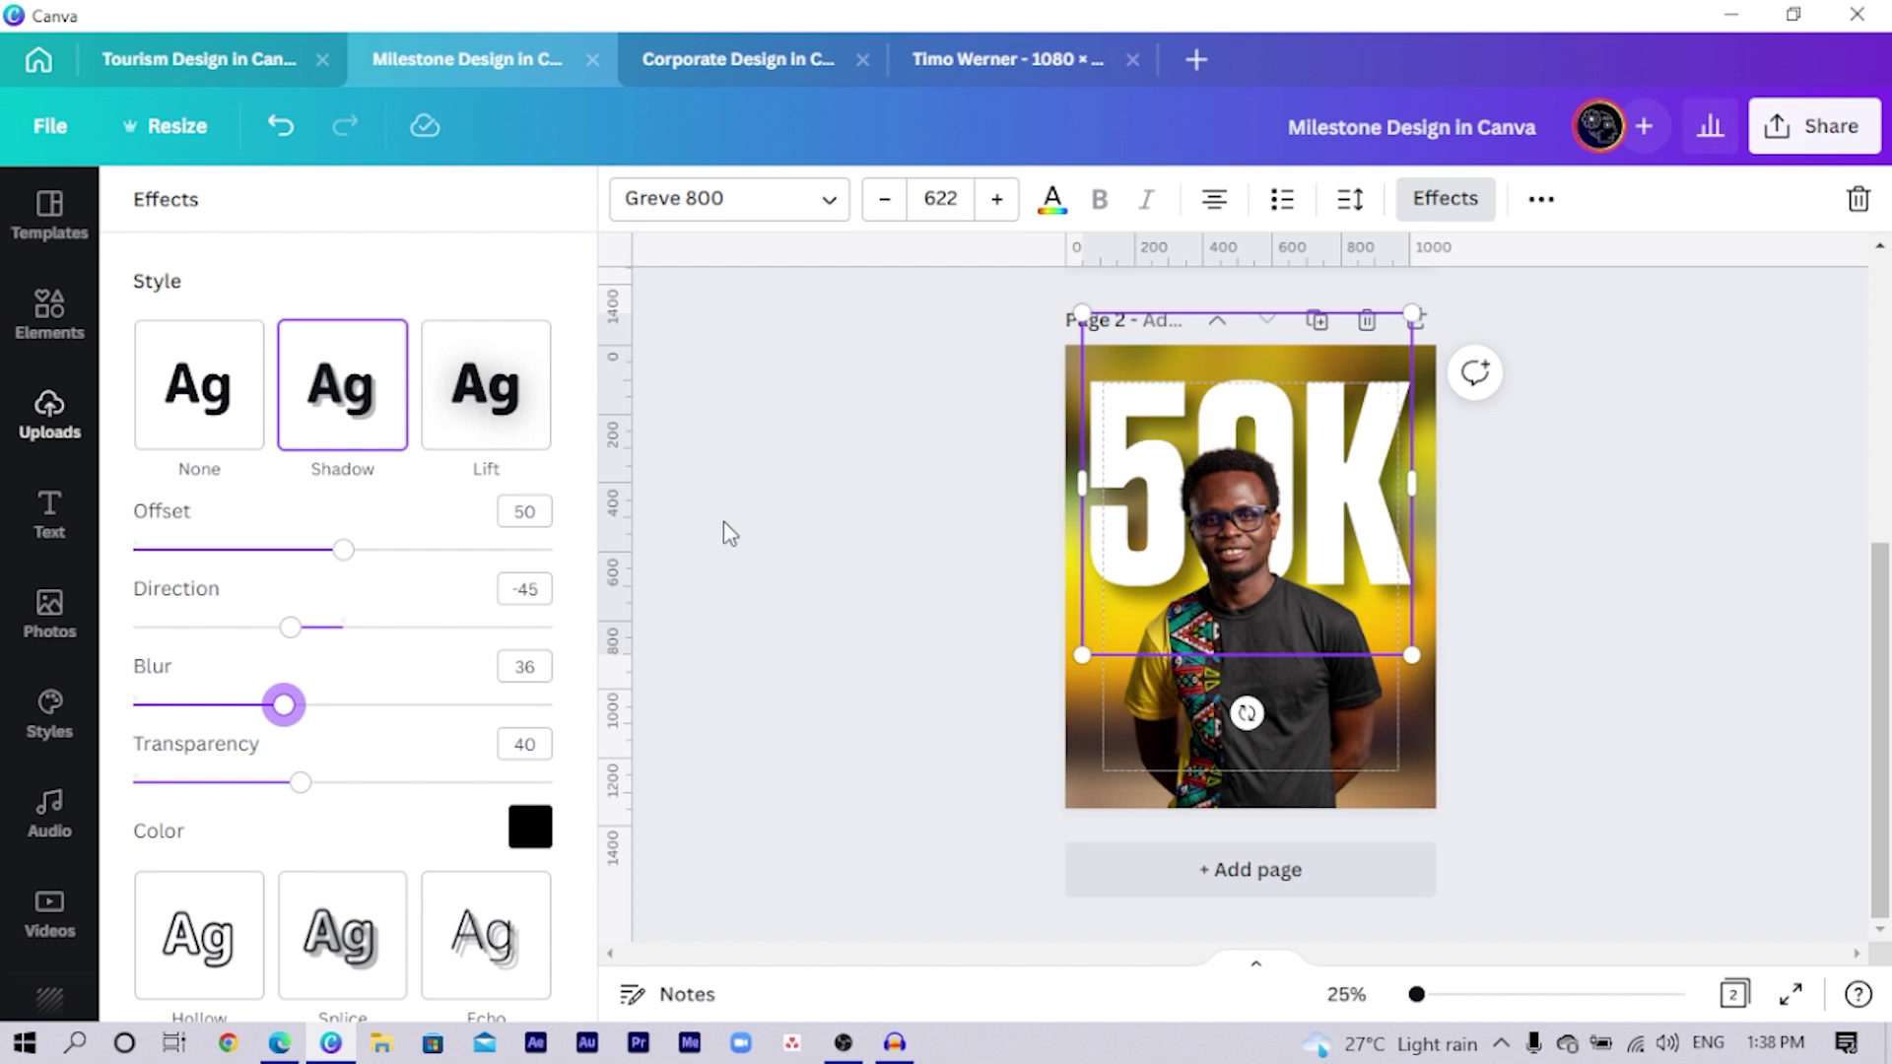
key("Escape")
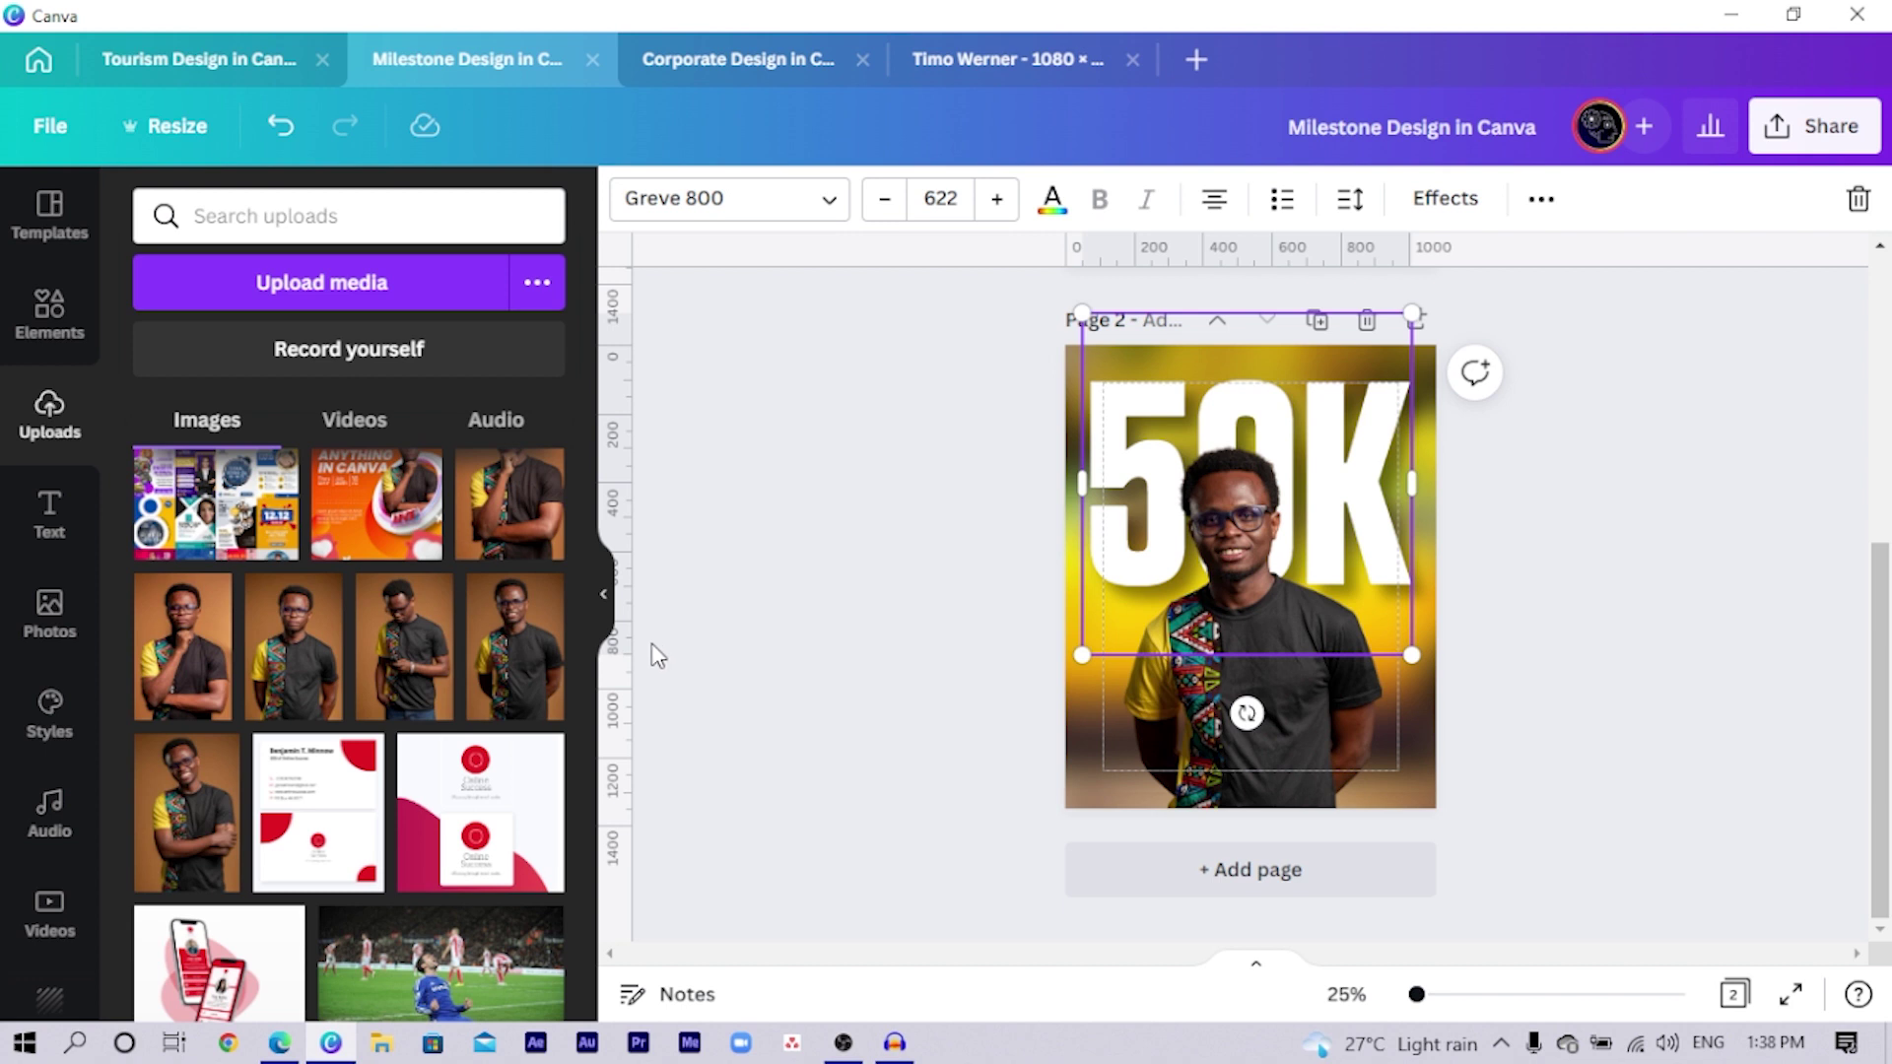
Step: Add a third page with a yellow rectangle flattened into a thin bar
left_click(1212, 869)
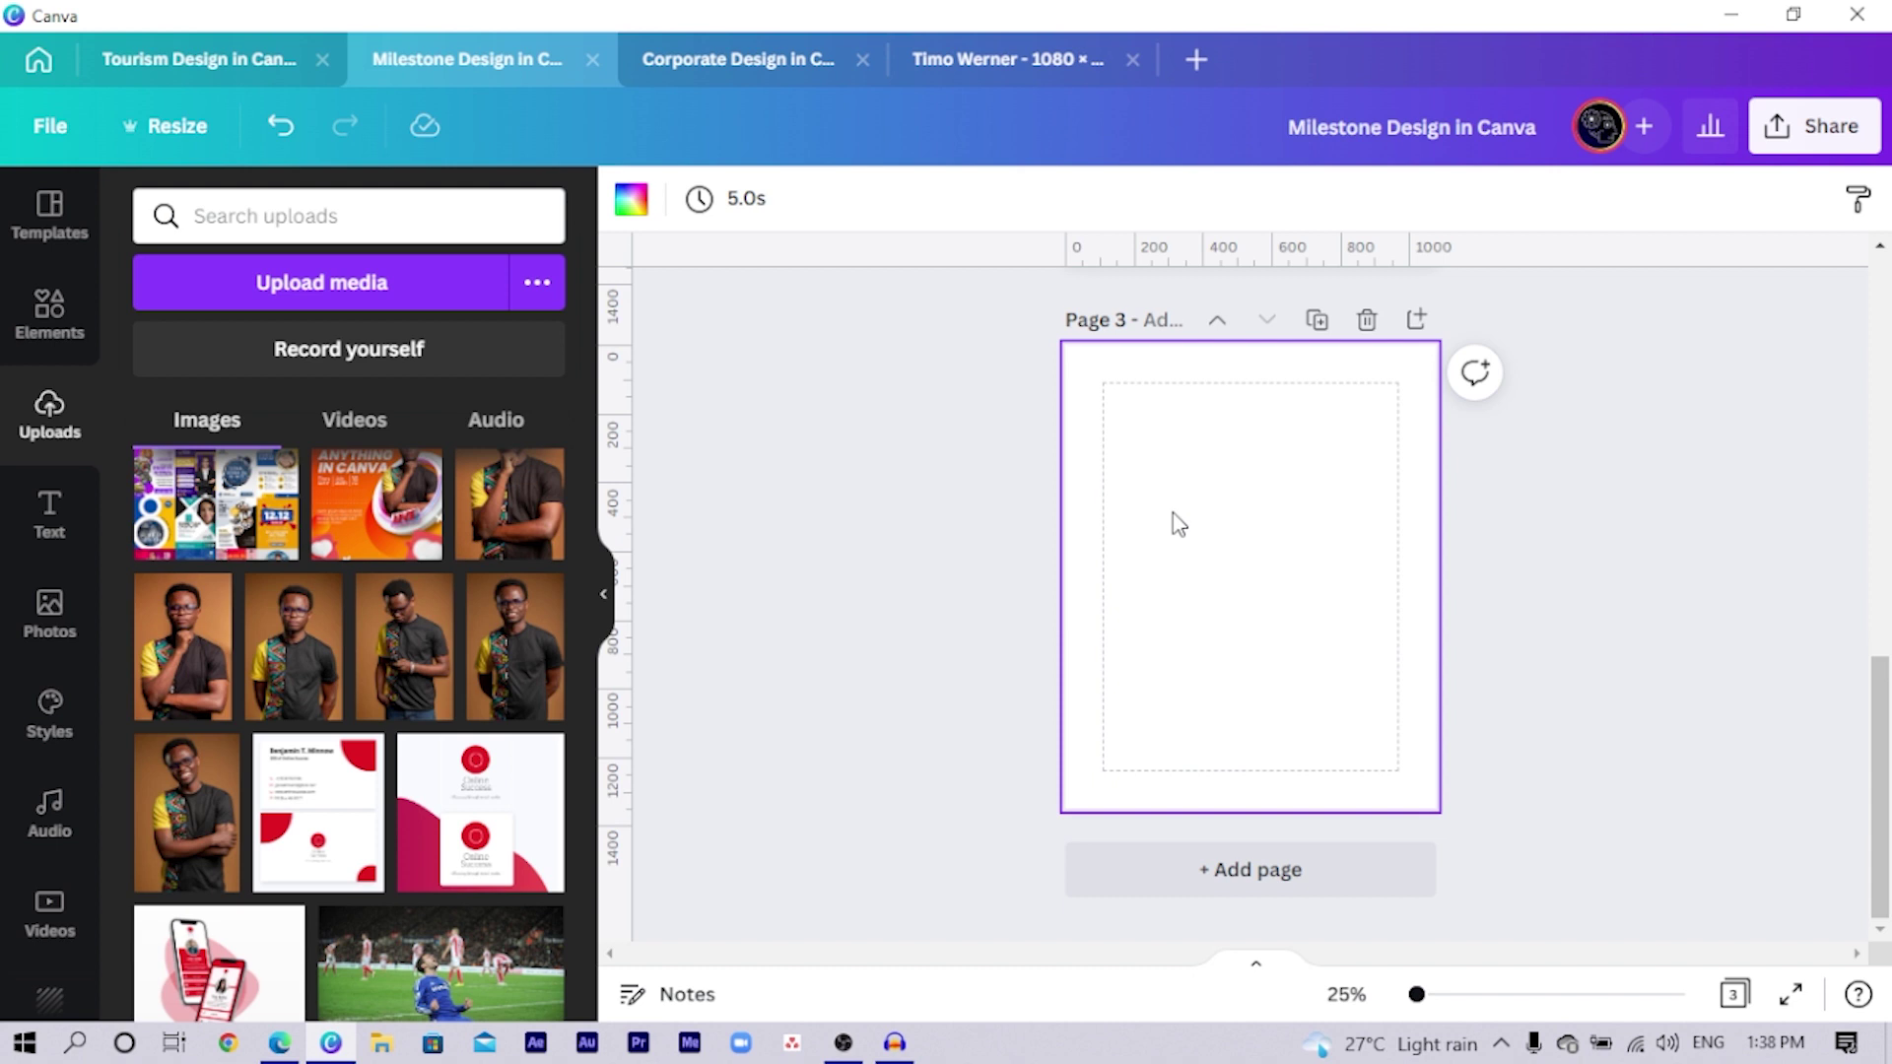
key("r")
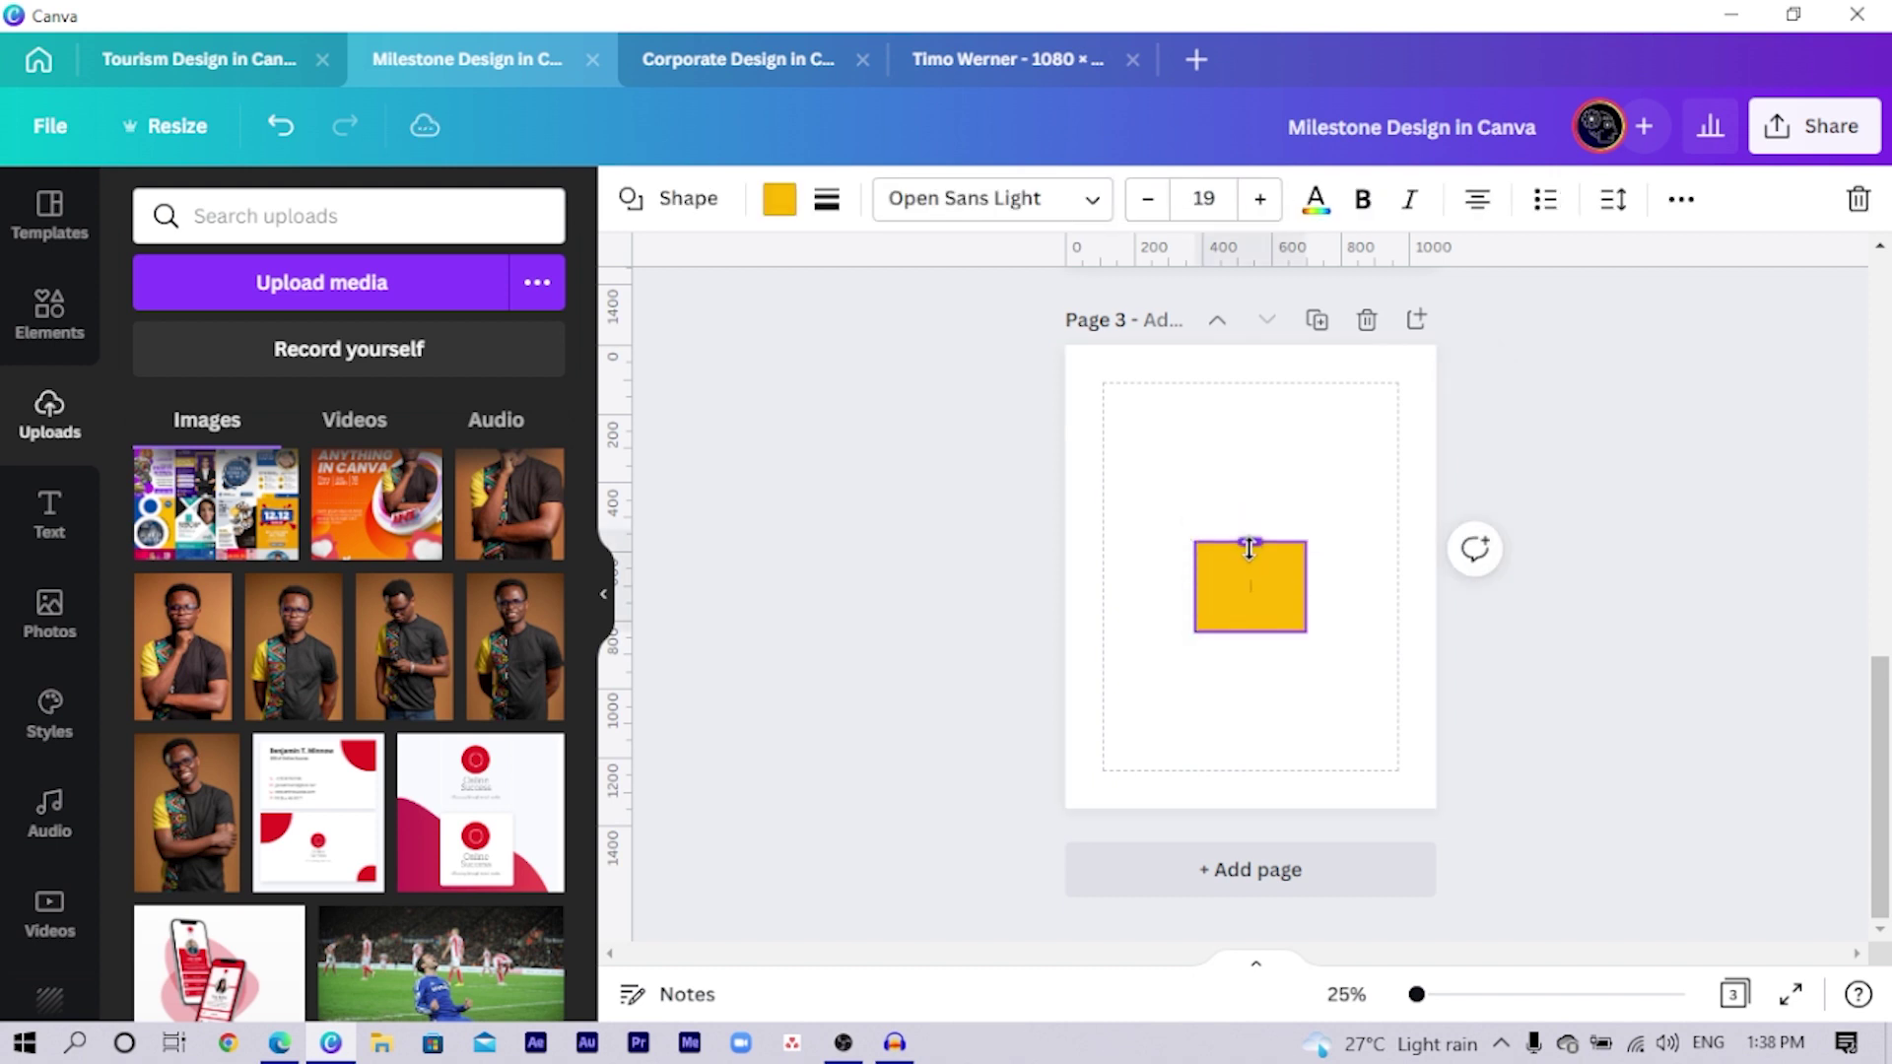
left_click_drag(1249, 548, 1442, 595)
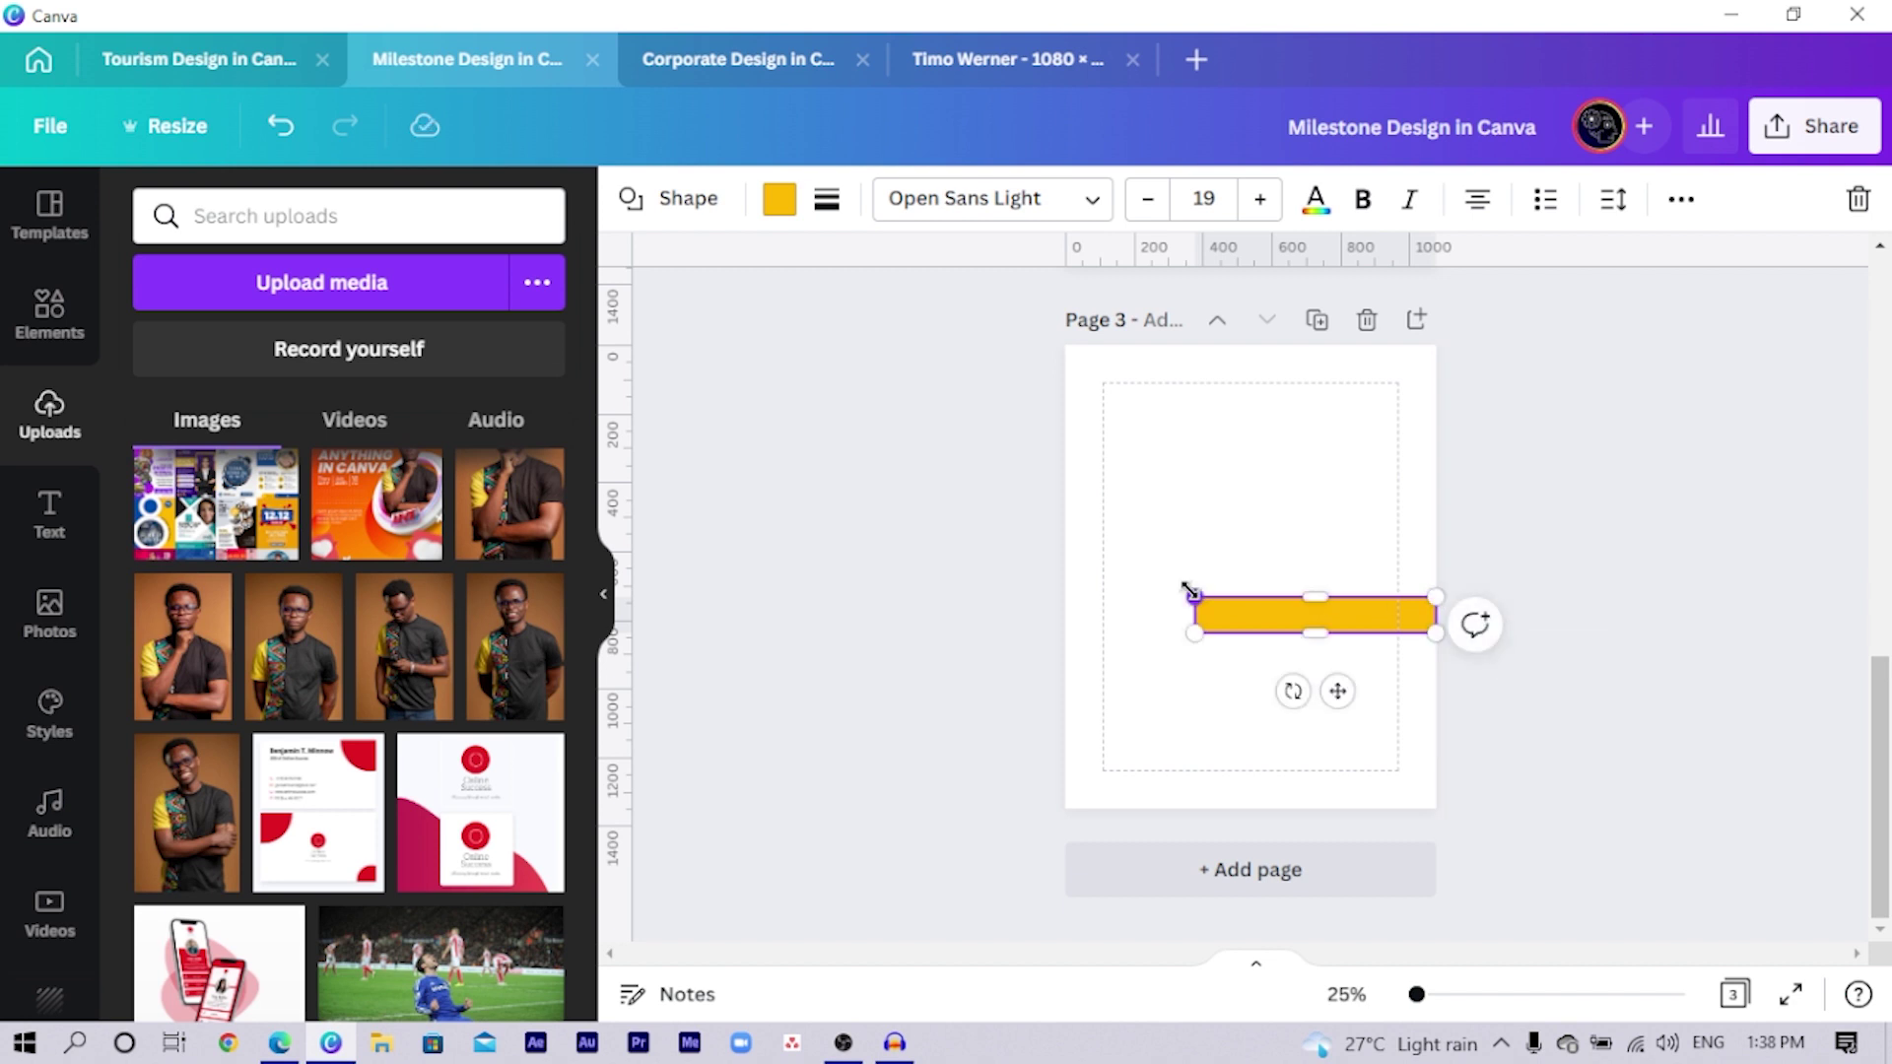
Step: Widen the yellow bar and add 'THANK YOU' text in Poppins over it
left_click_drag(1189, 596, 1064, 582)
left_click(1288, 473)
type("Your paragraph text")
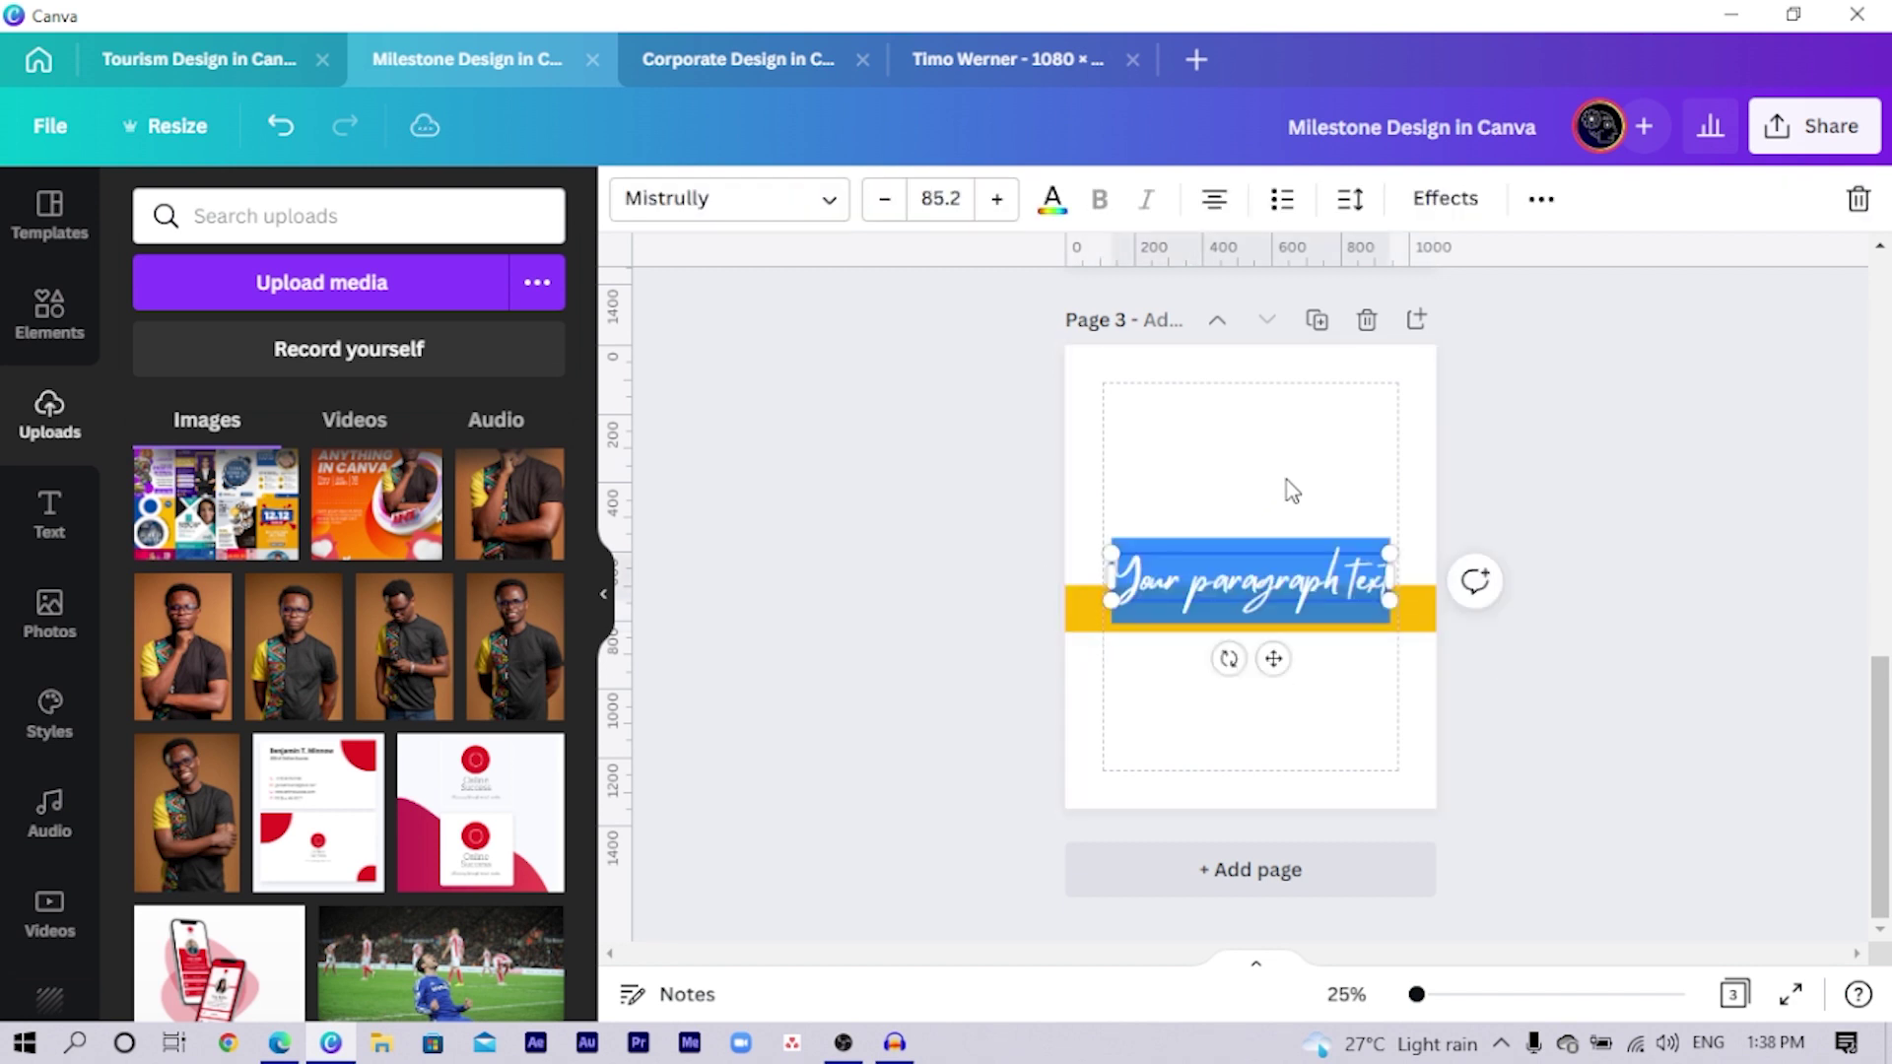
type("Thank")
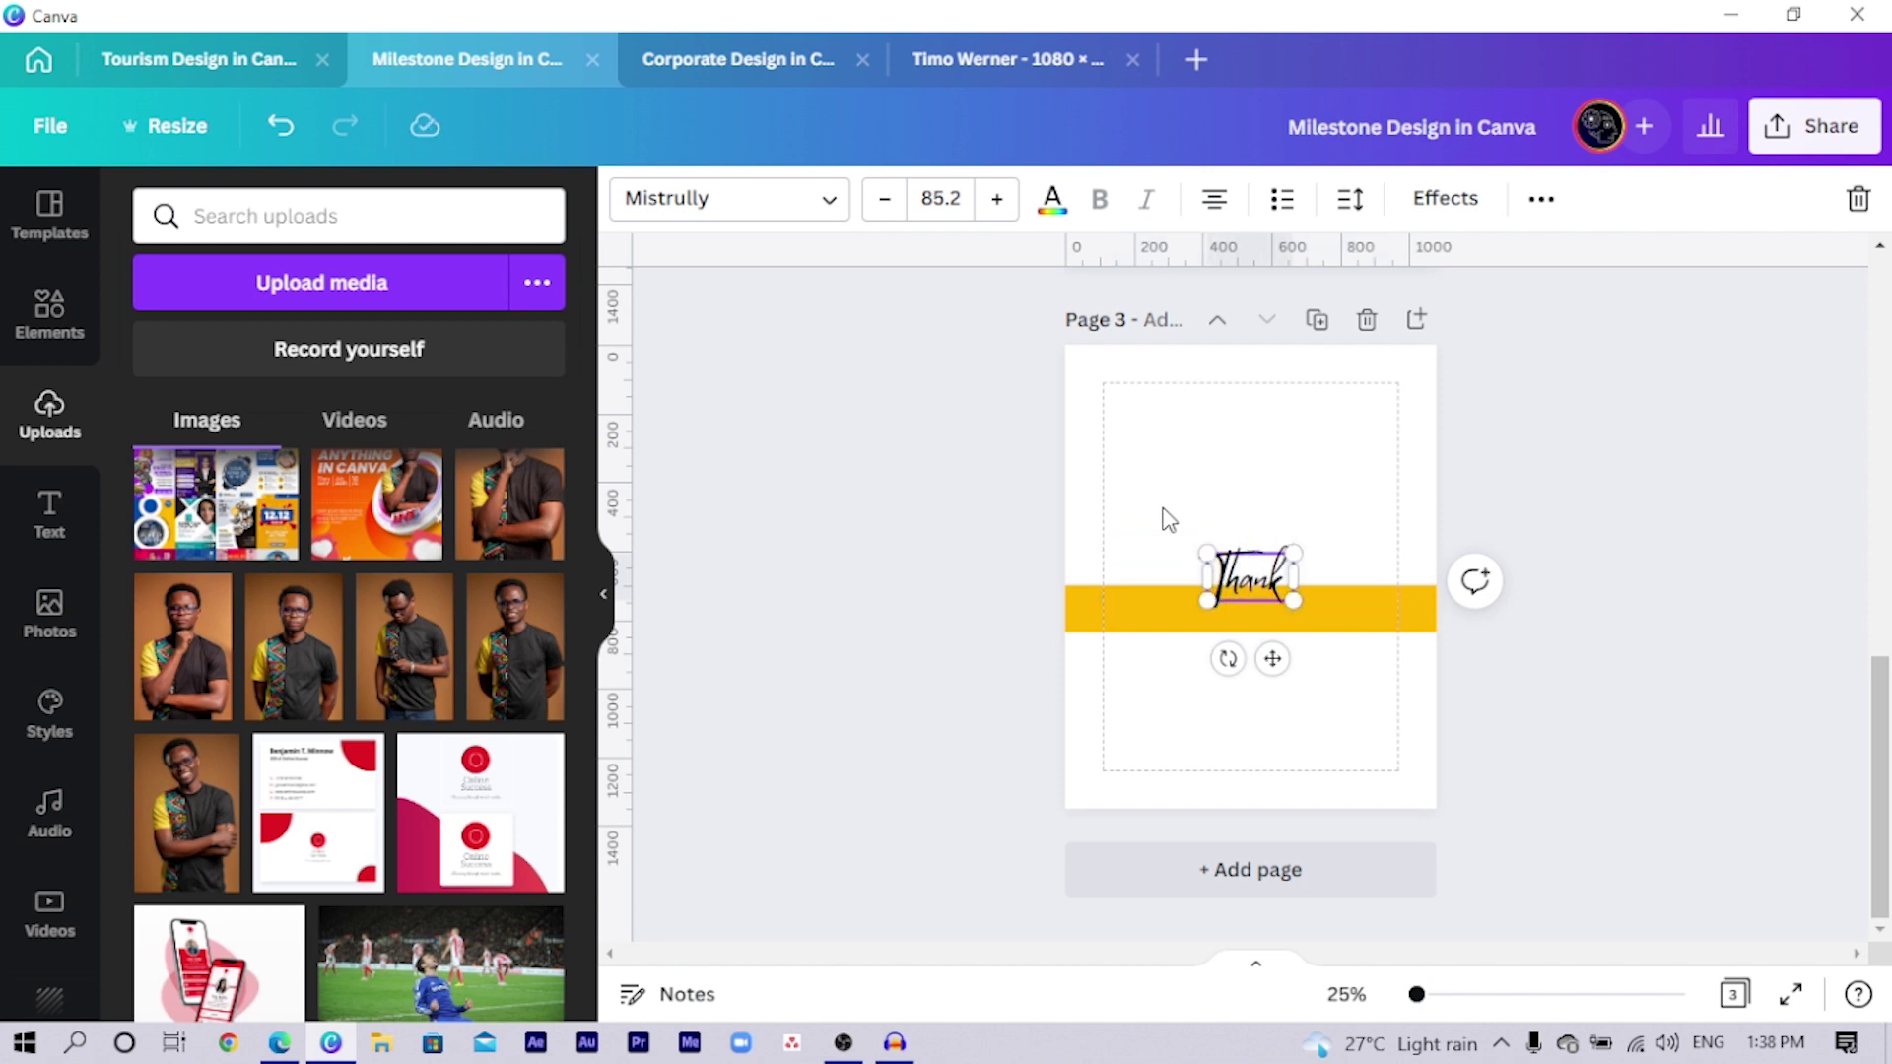
key("ctrl+a")
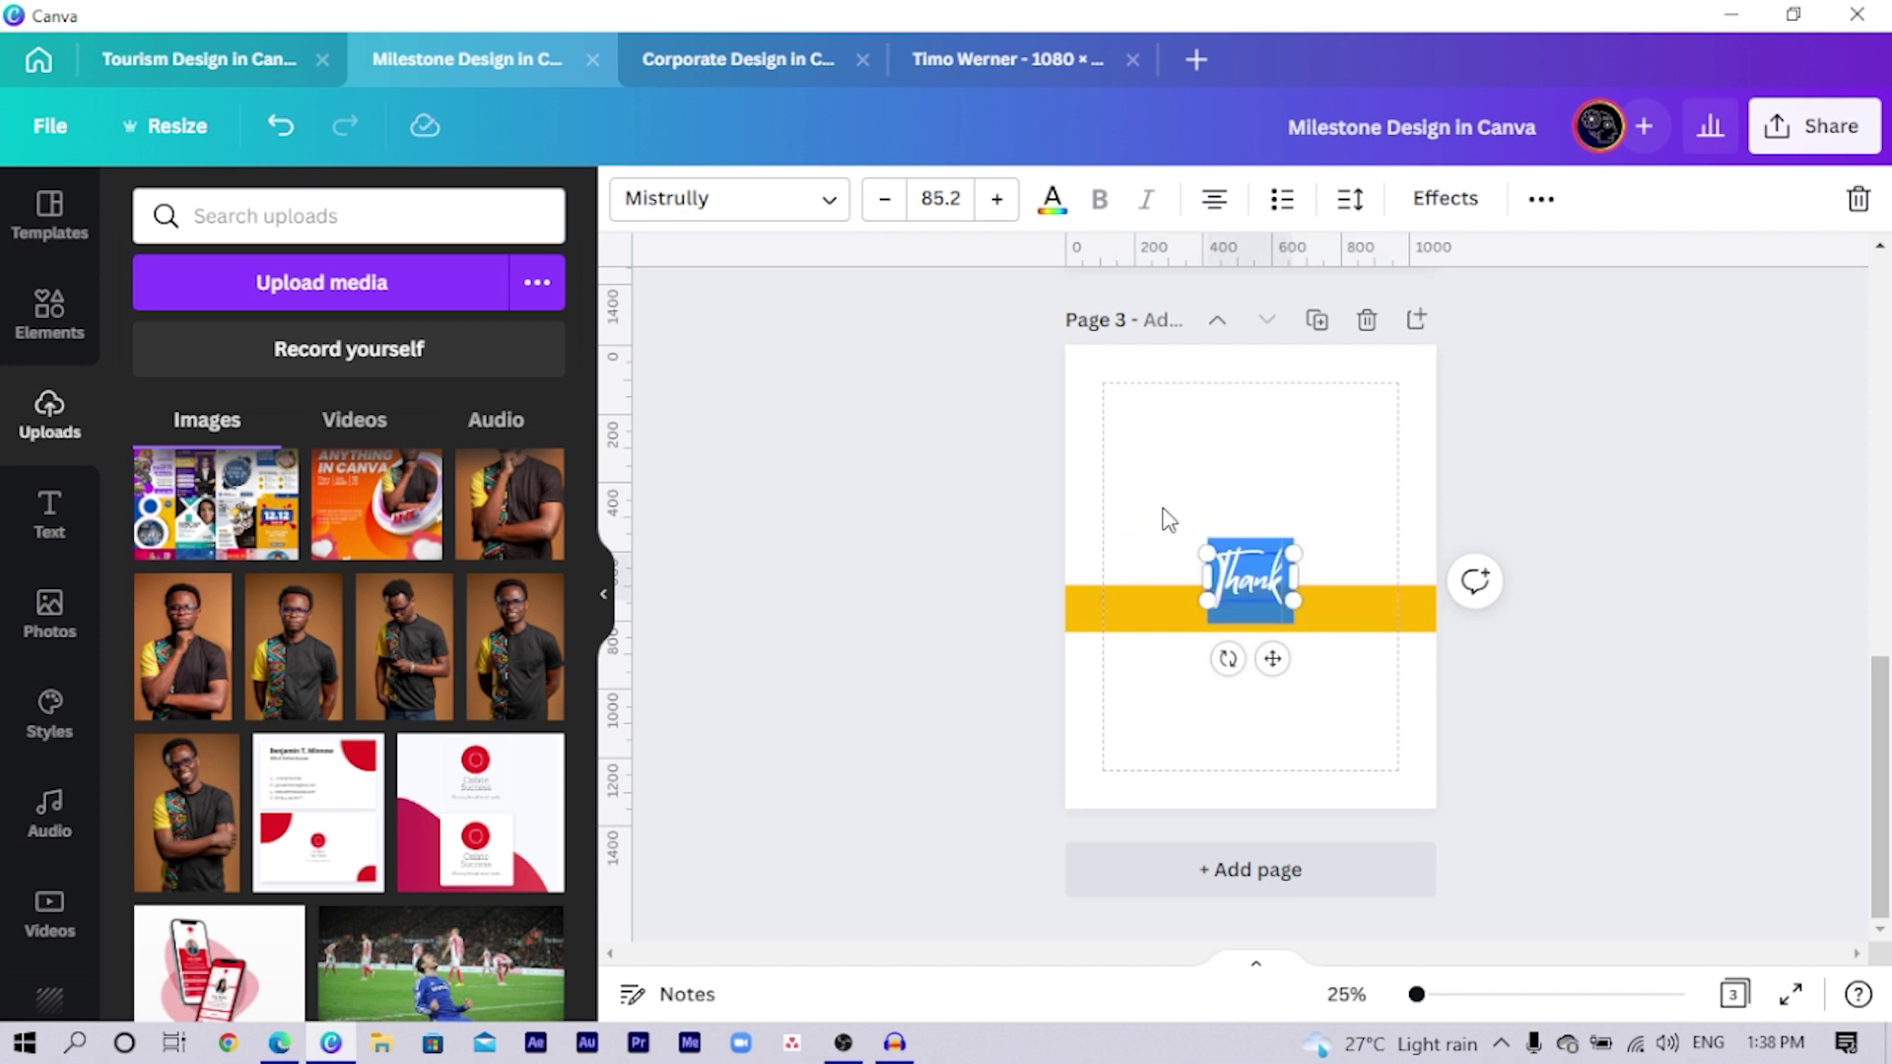
type("TH")
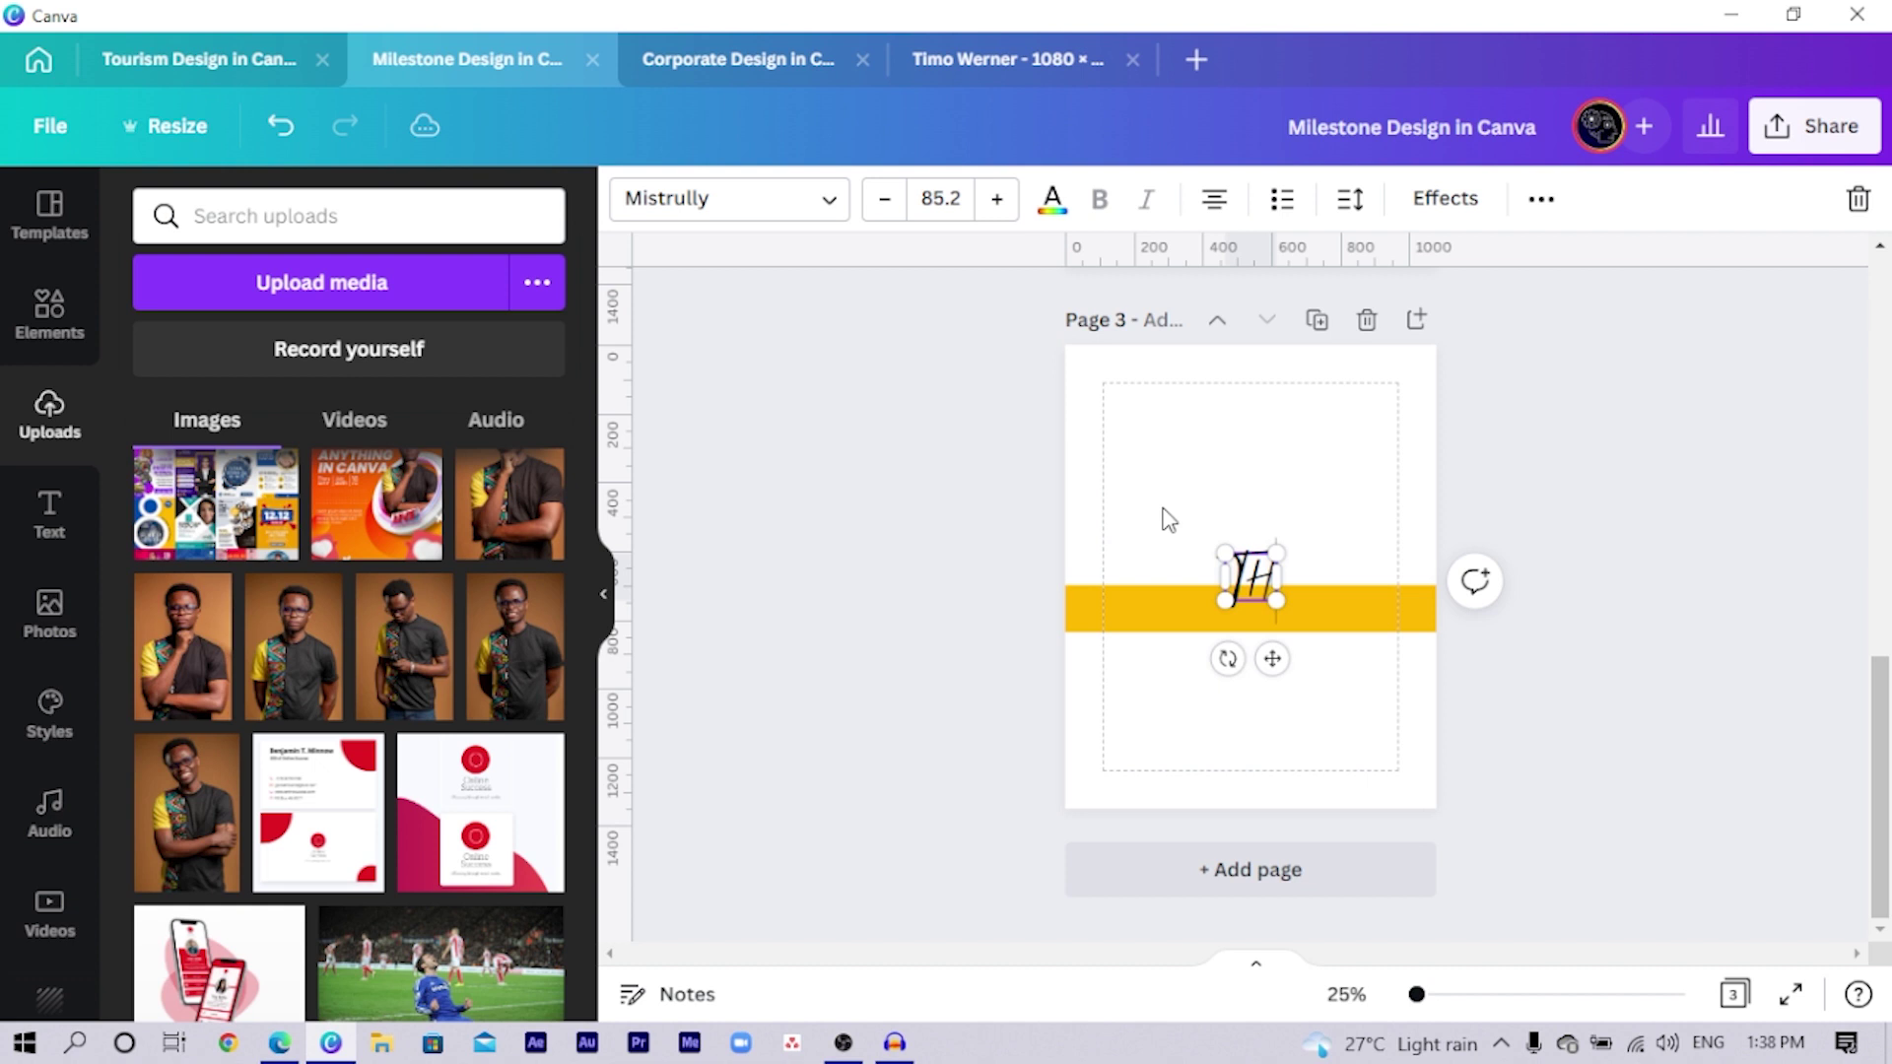
type("ANK YOU")
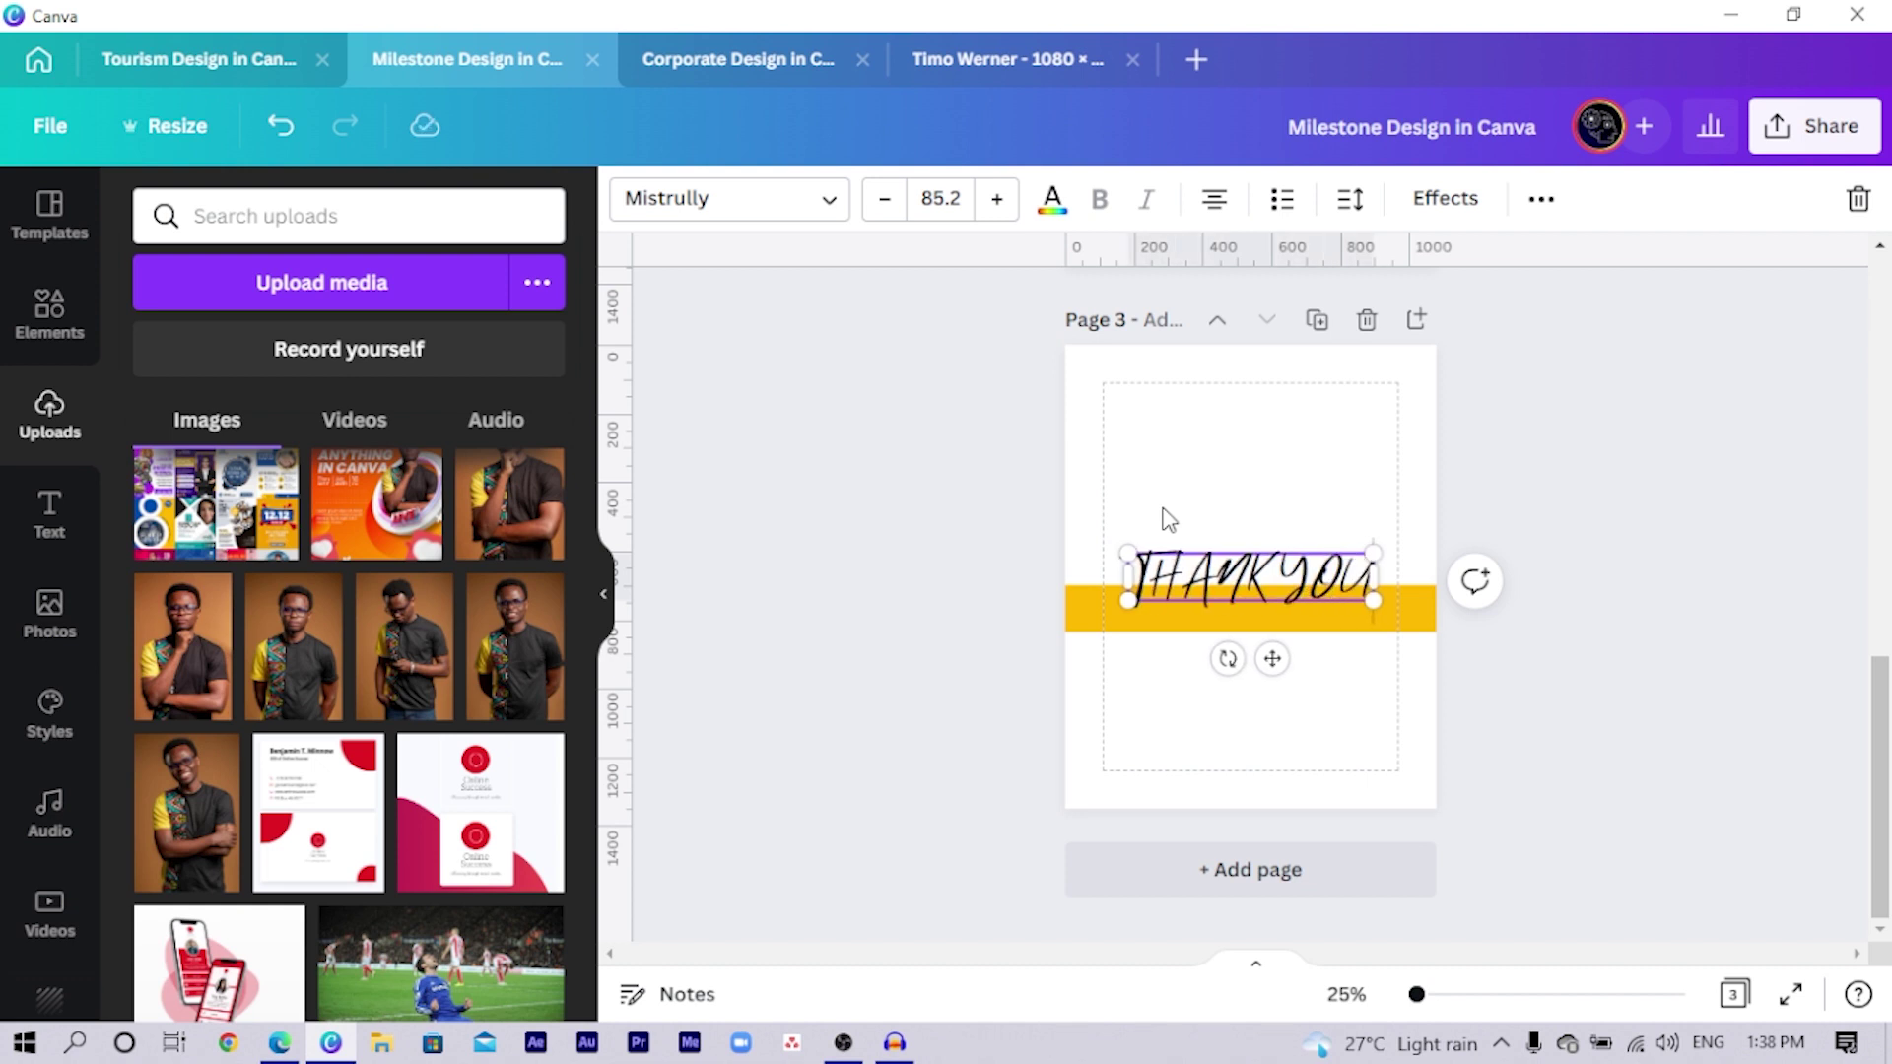
key("ctrl+a")
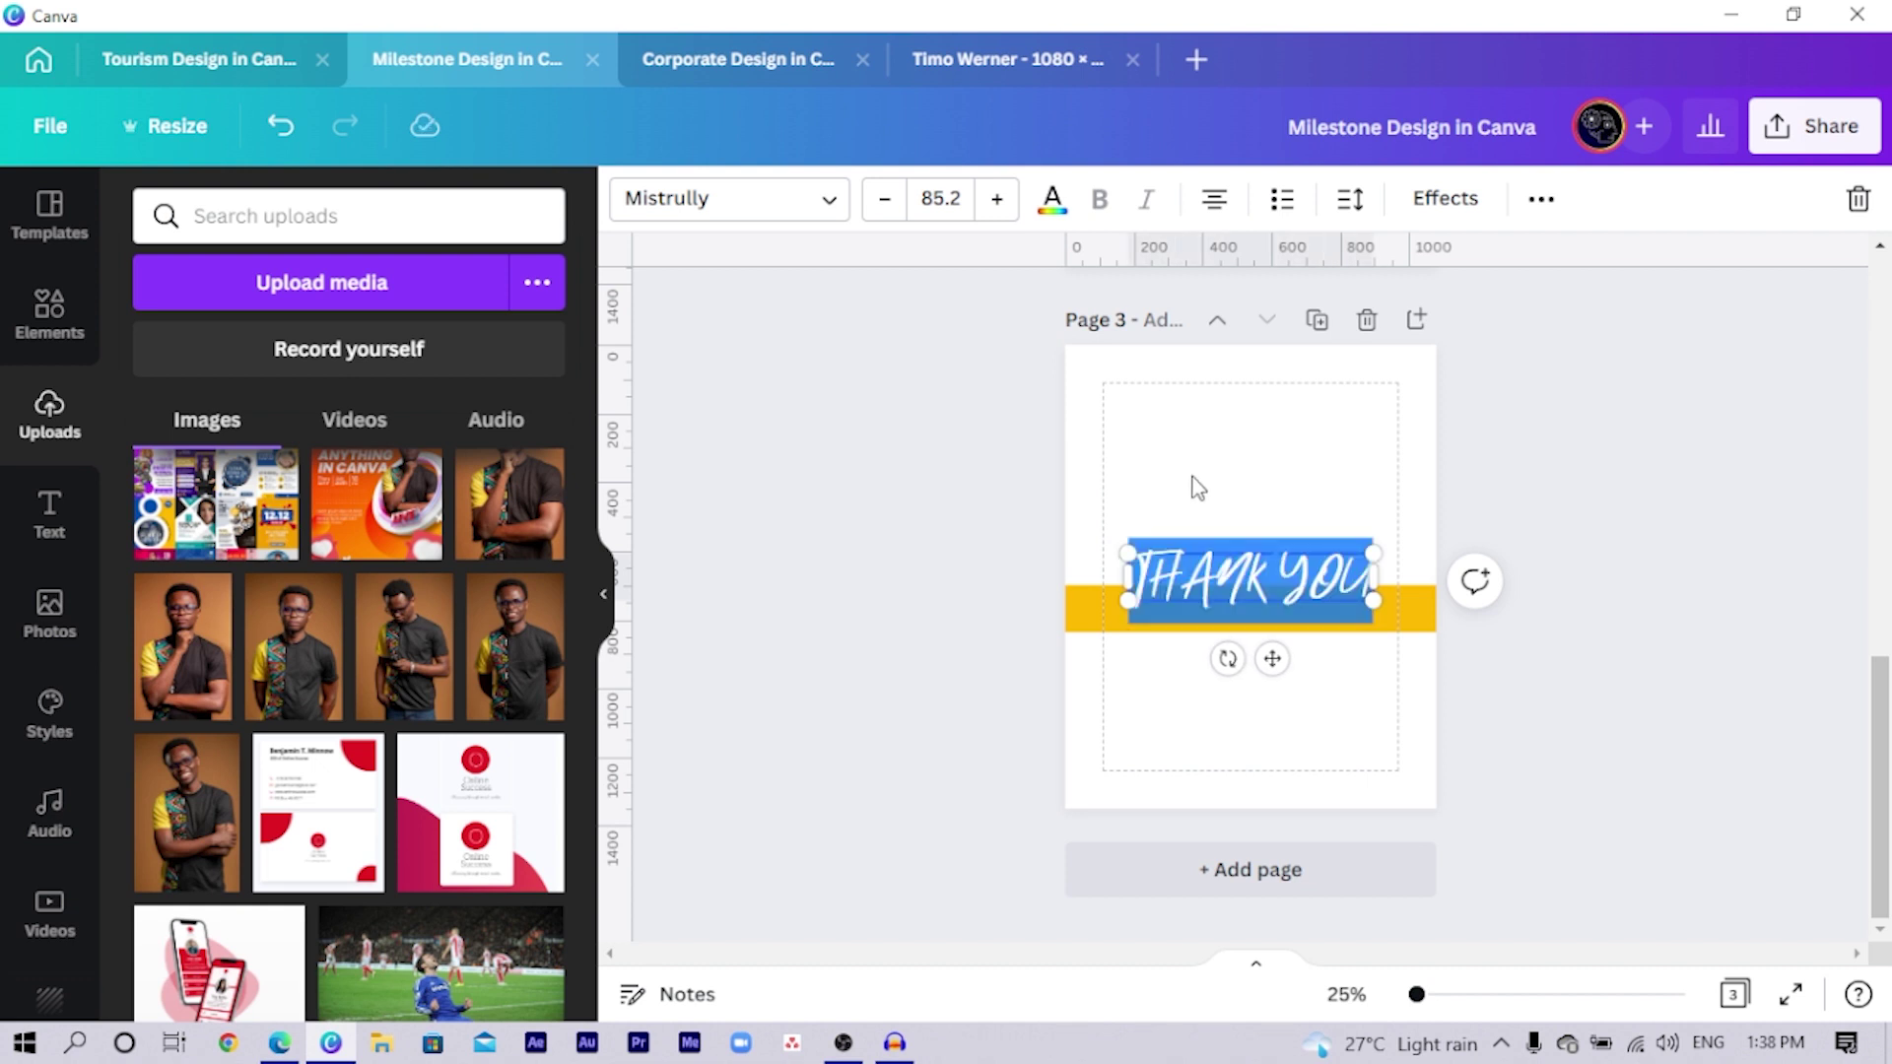
left_click(695, 209)
left_click(165, 589)
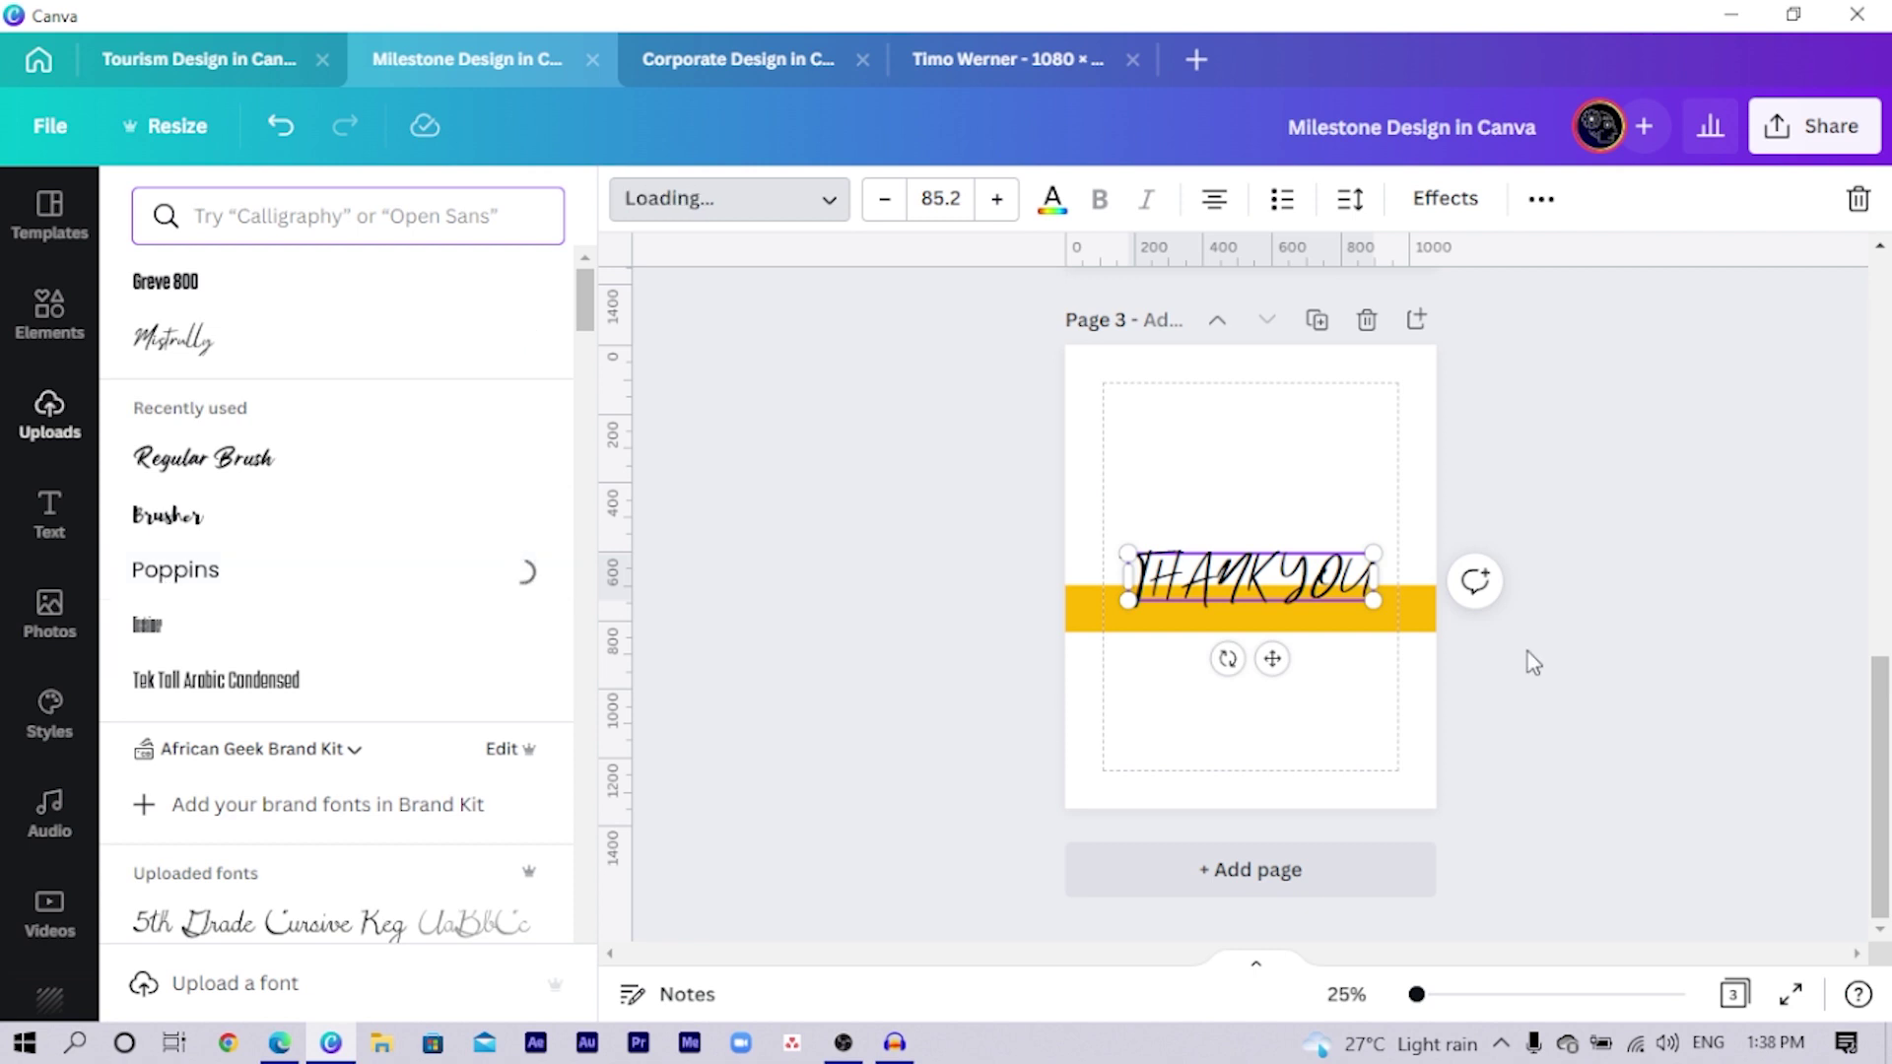
Step: Repeat it as 'THANK YOU THANK YOU' on one line, centred on the bar, selecting both
triple_click(1319, 571)
key("ctrl+c")
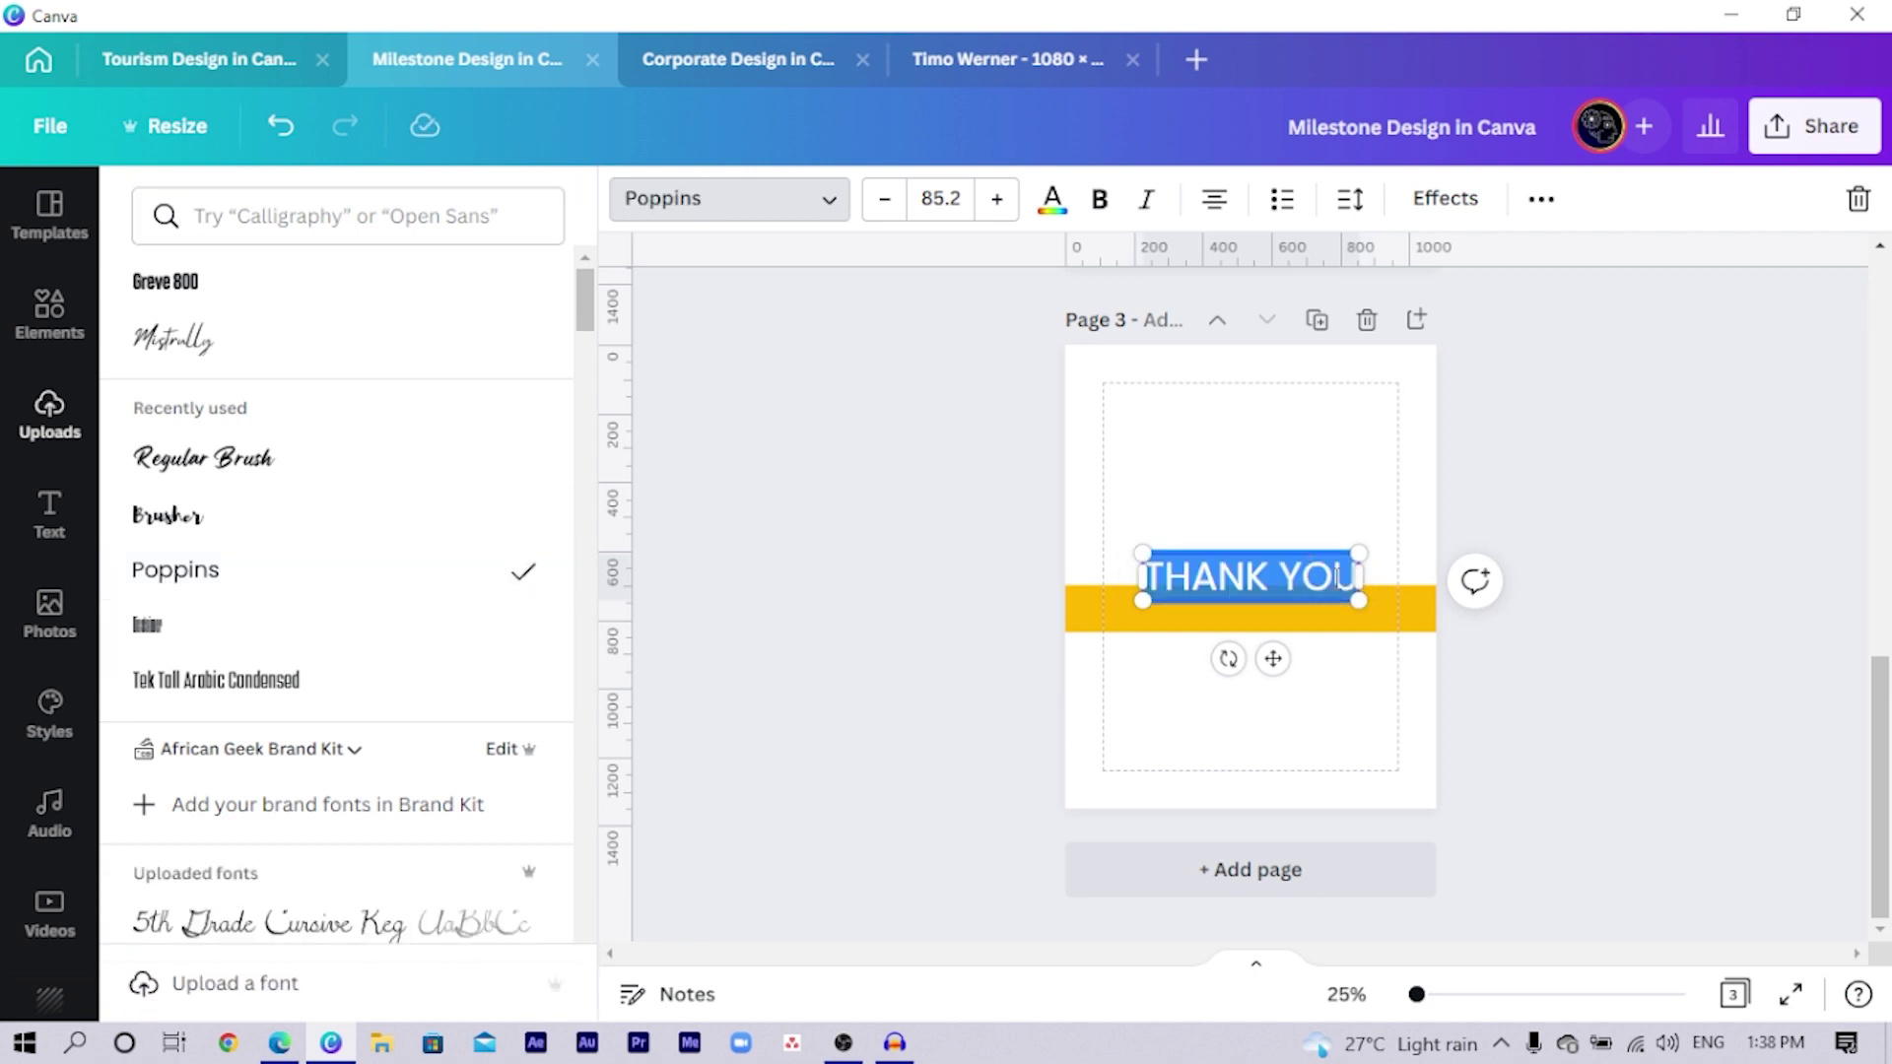
left_click(1346, 581)
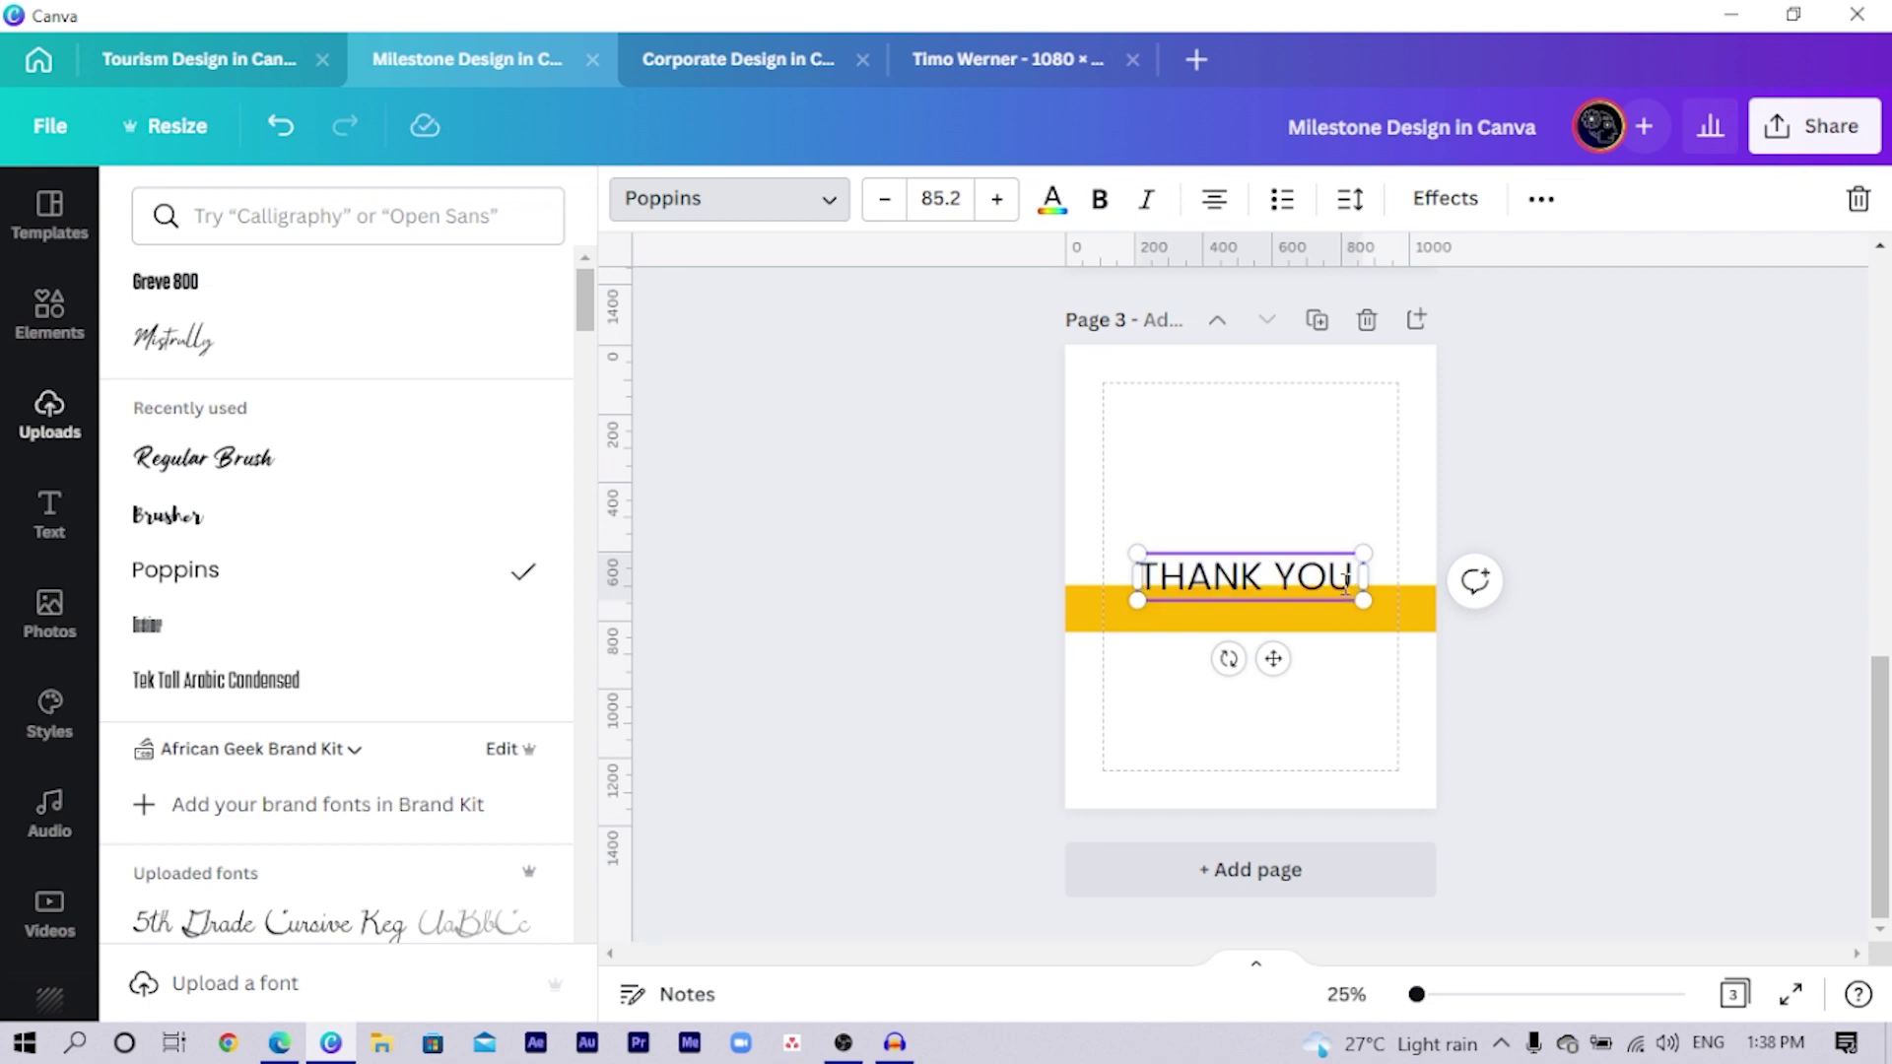
key("ctrl+v")
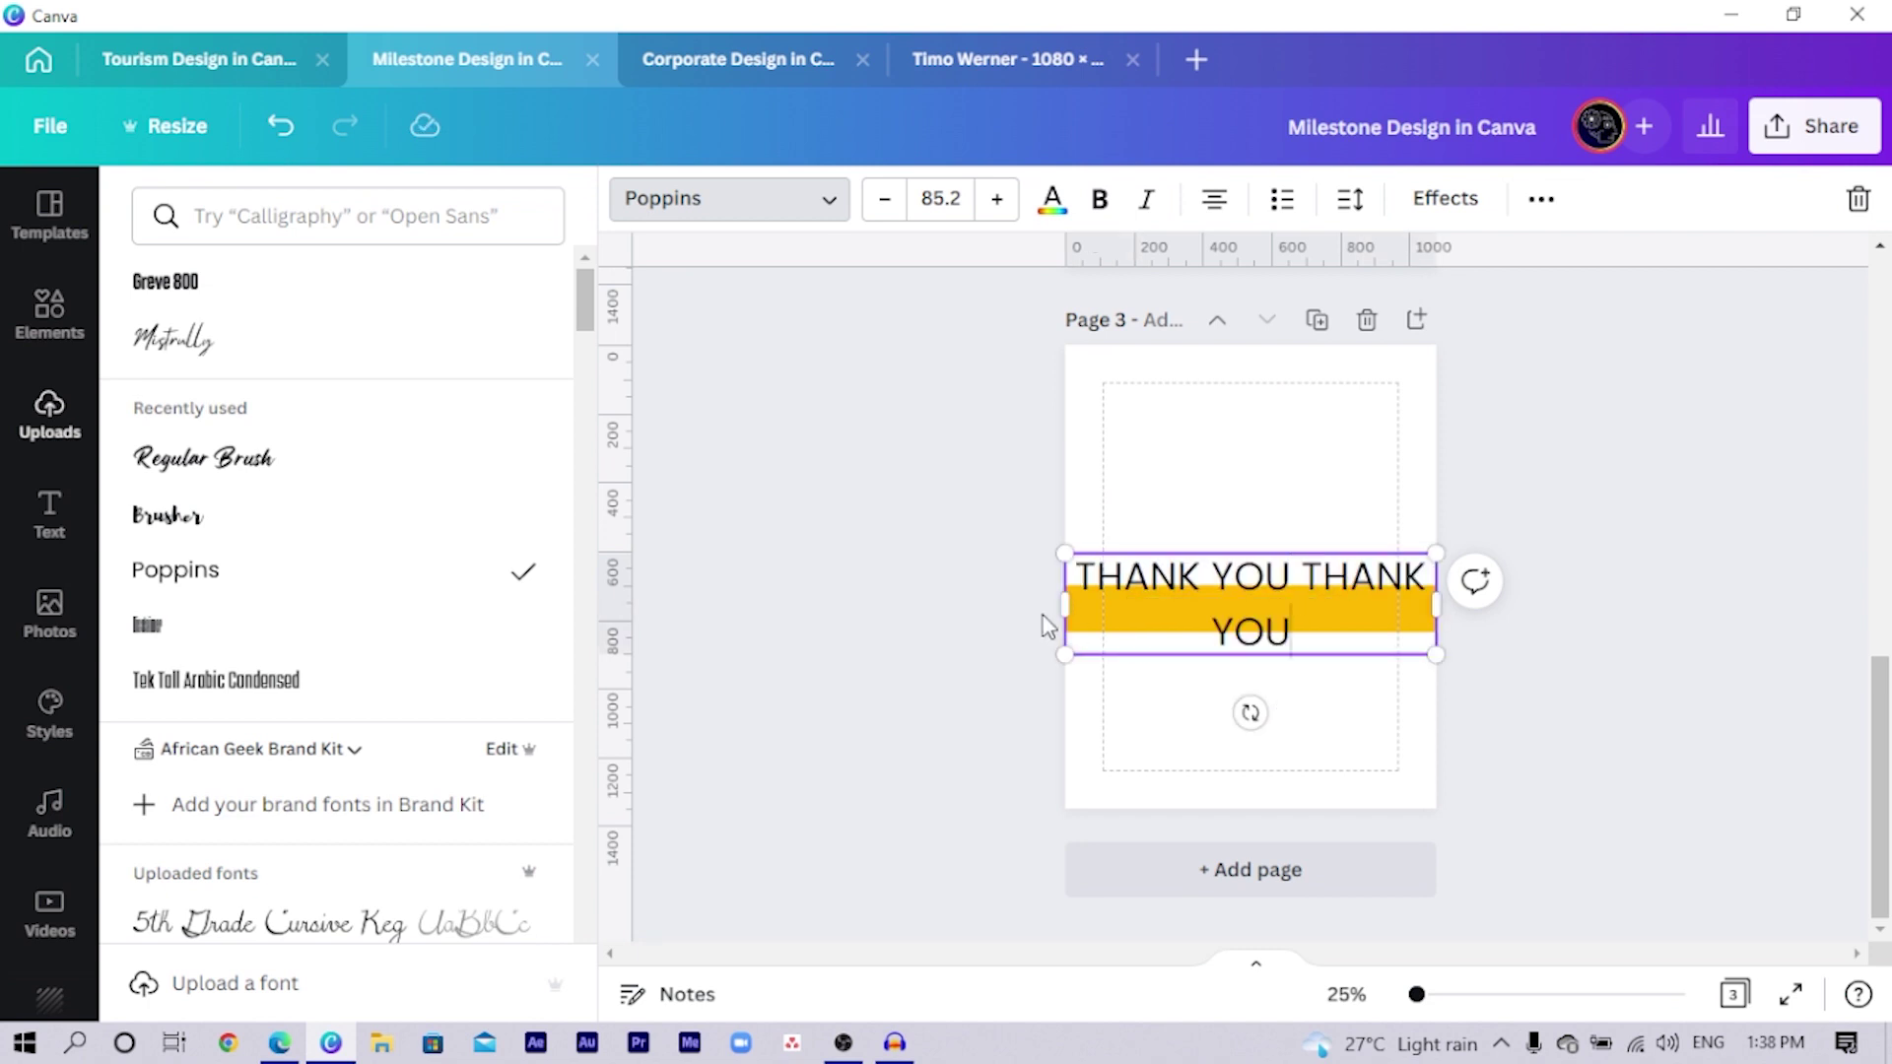
left_click_drag(1057, 613, 983, 639)
left_click_drag(985, 555, 1087, 597)
left_click_drag(1255, 659, 1270, 687)
left_click(969, 586)
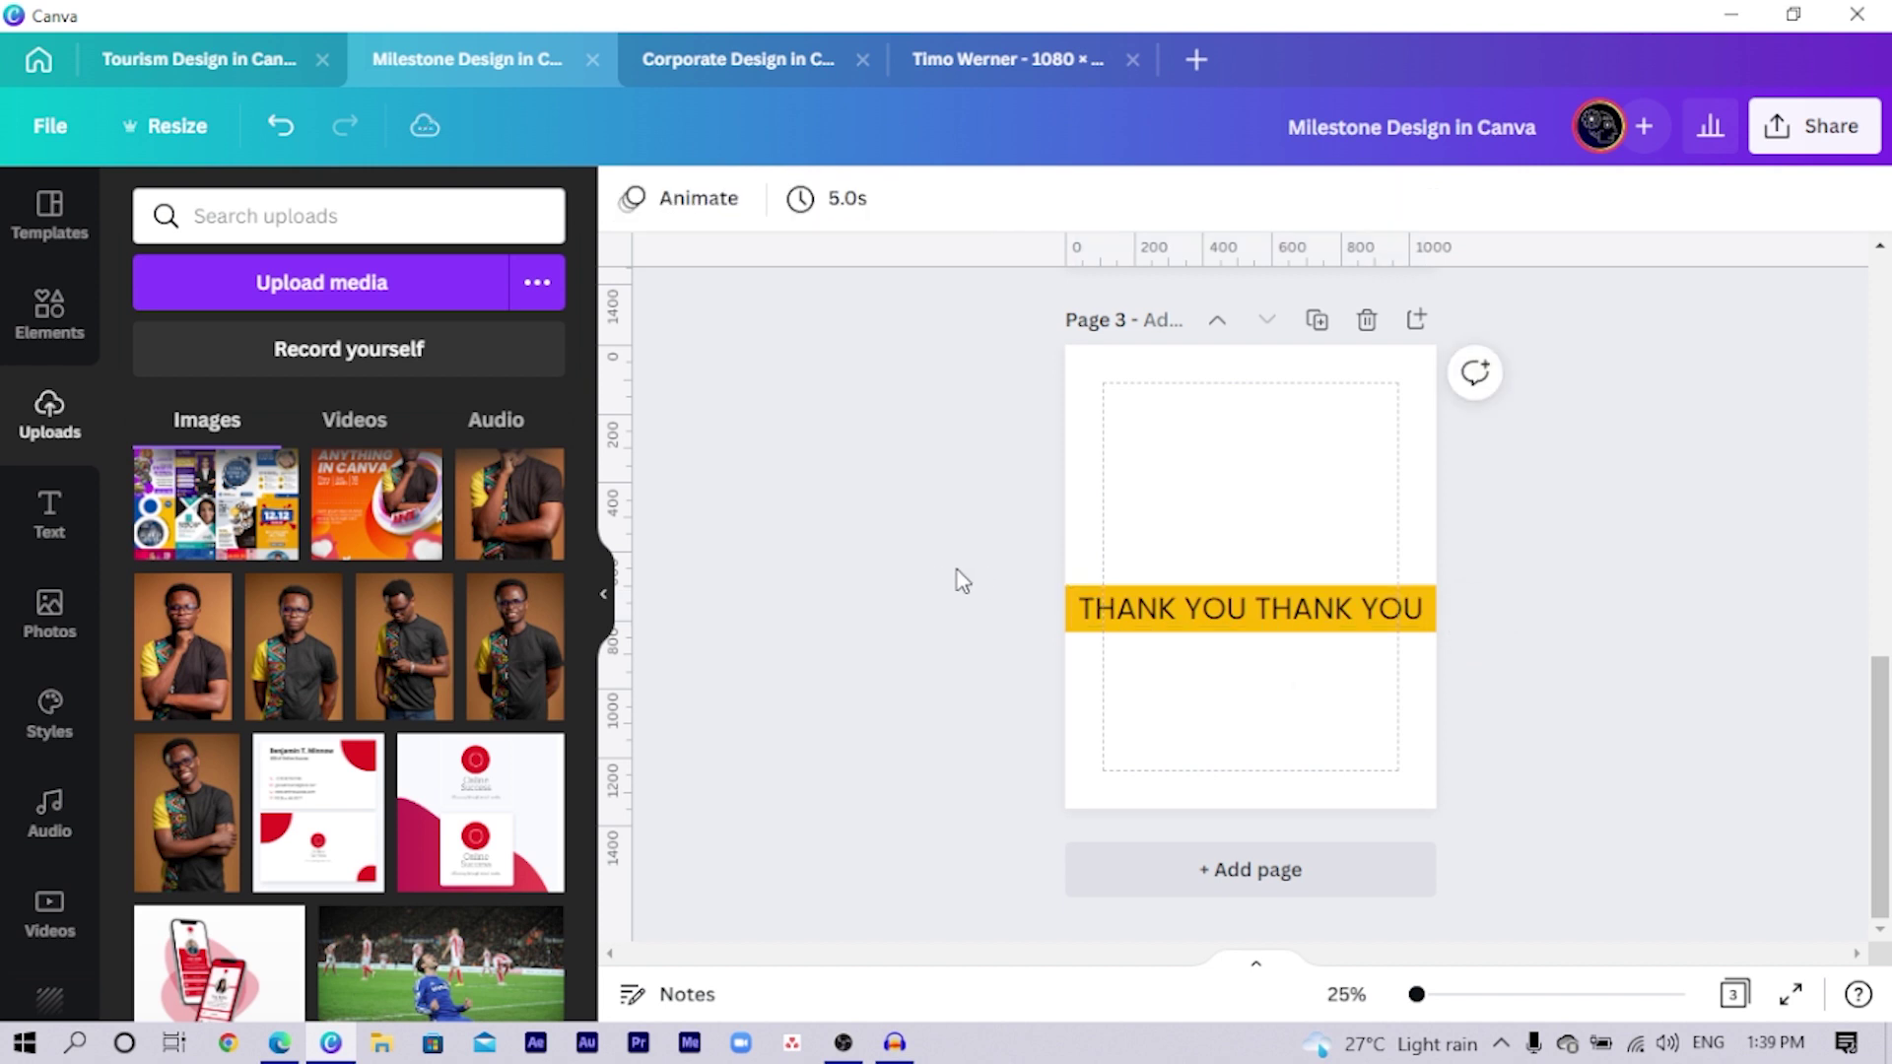
left_click_drag(925, 545, 1360, 628)
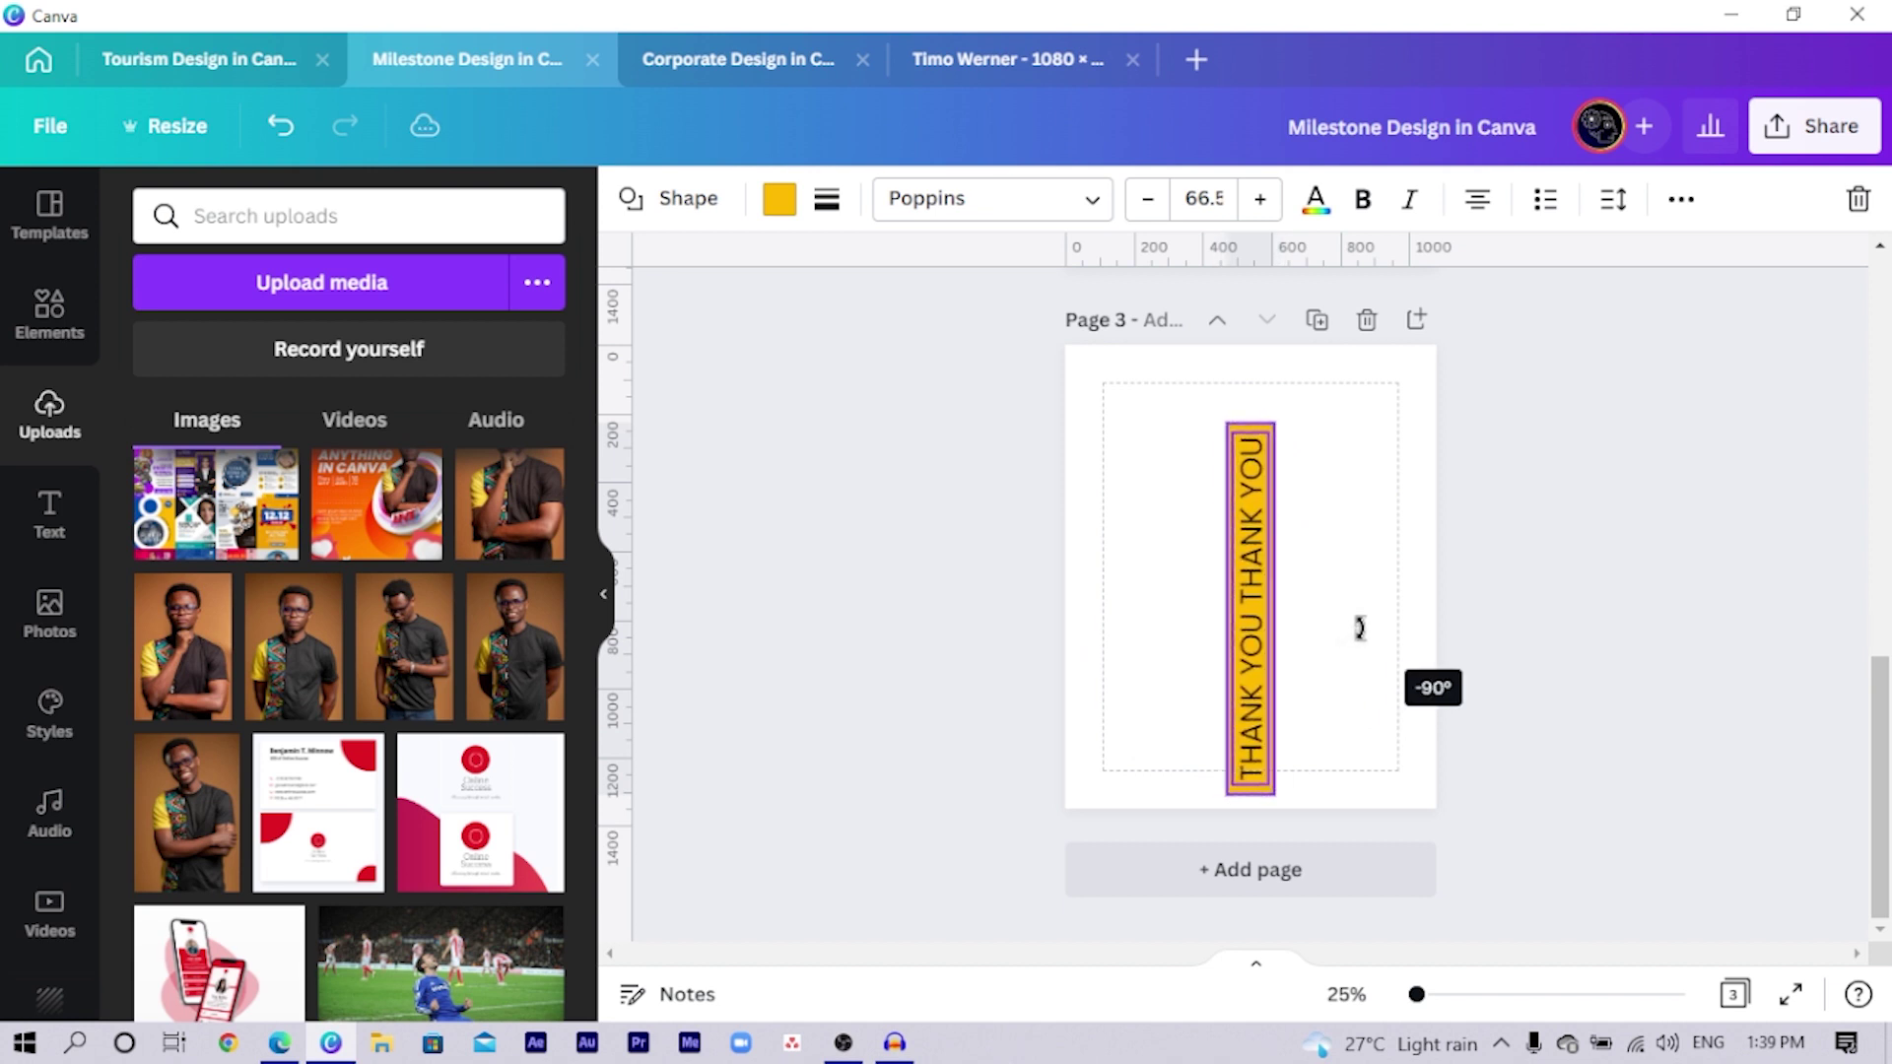
Step: Stretch the vertical yellow bar from the page top to the bottom
left_click(1092, 454)
left_click(1251, 425)
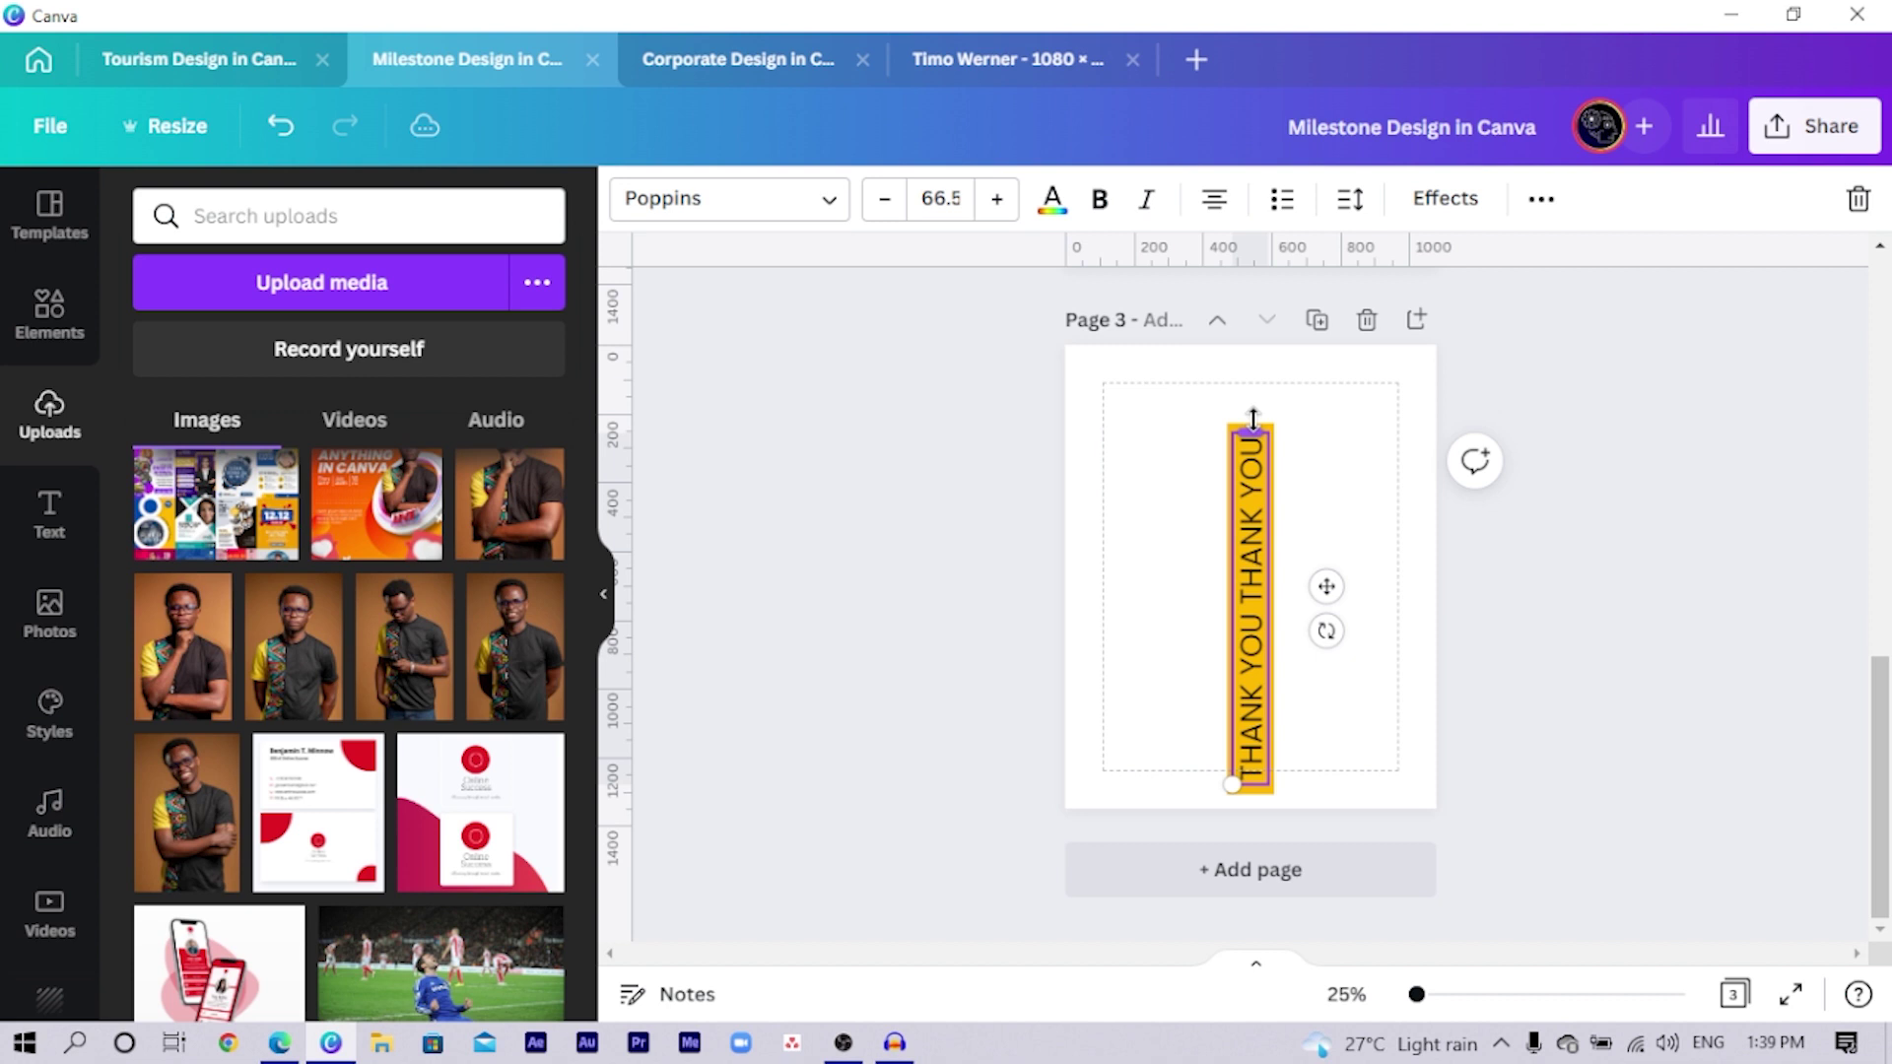
left_click(1108, 463)
left_click(1232, 424)
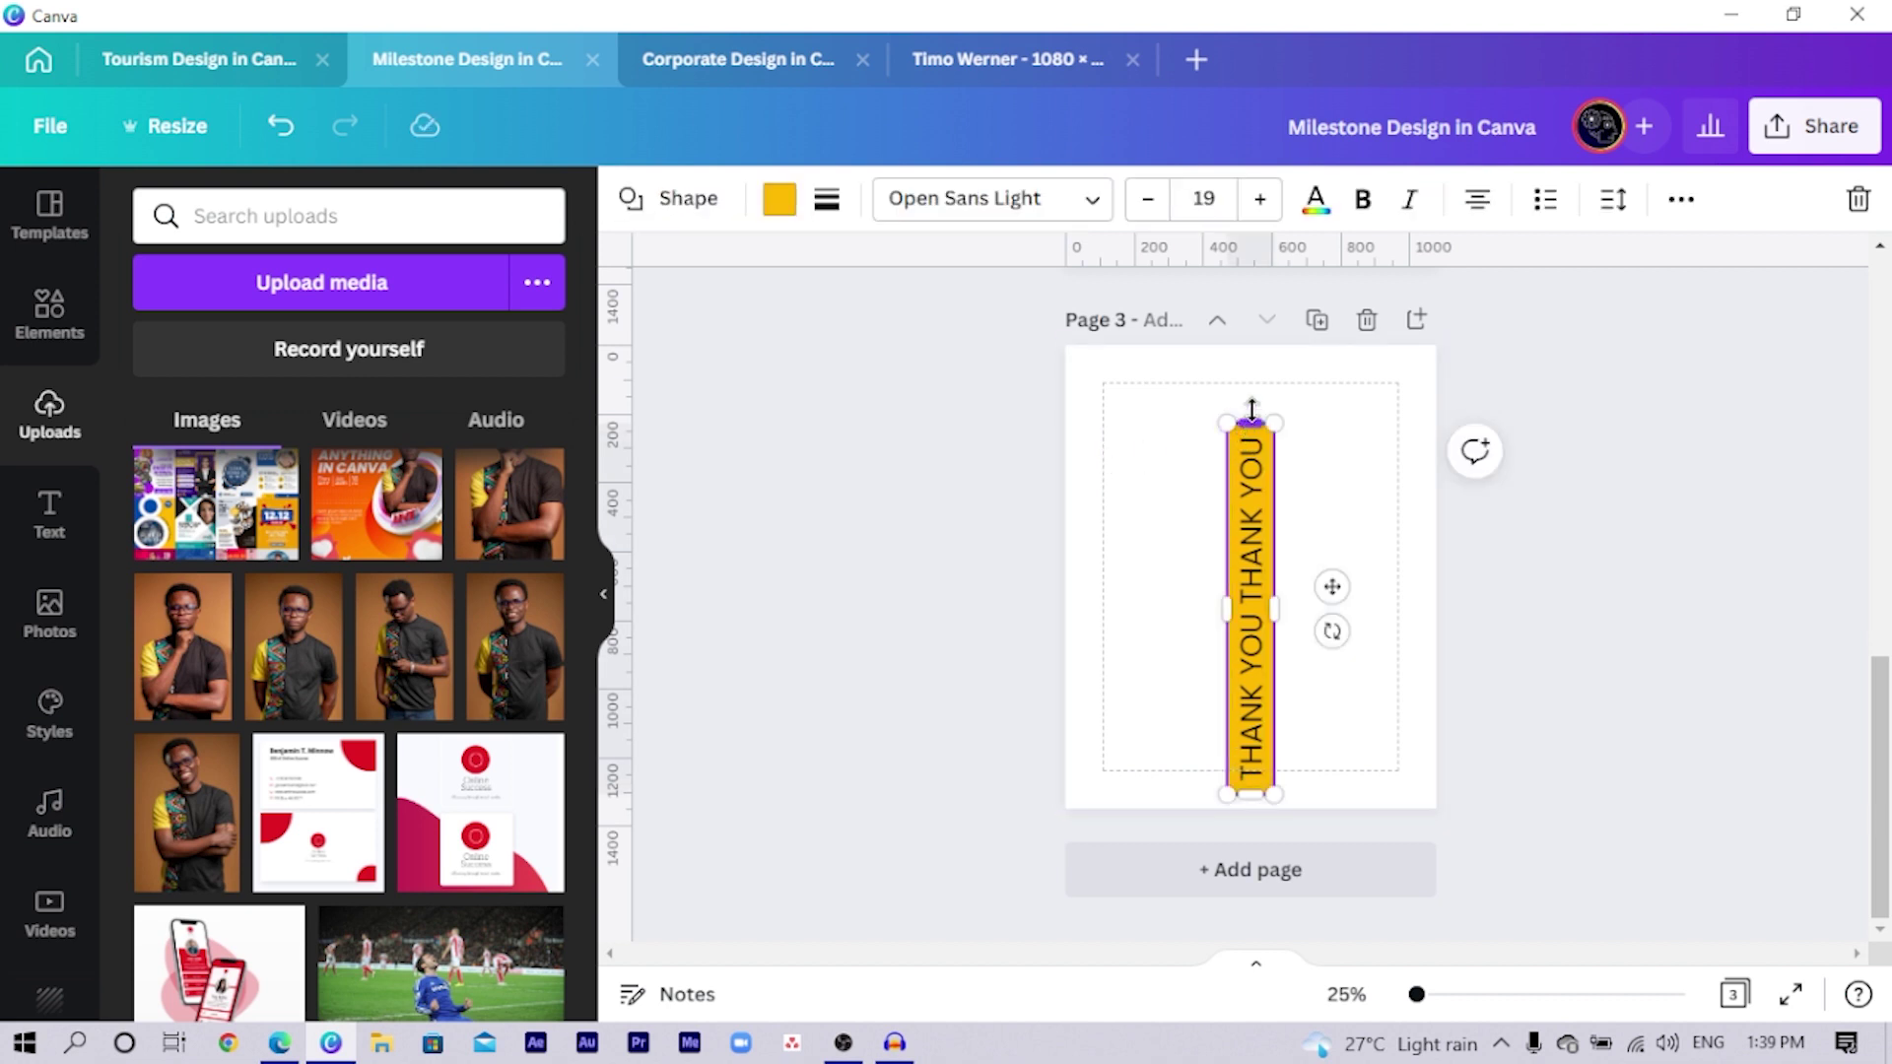
left_click_drag(1251, 408, 1251, 345)
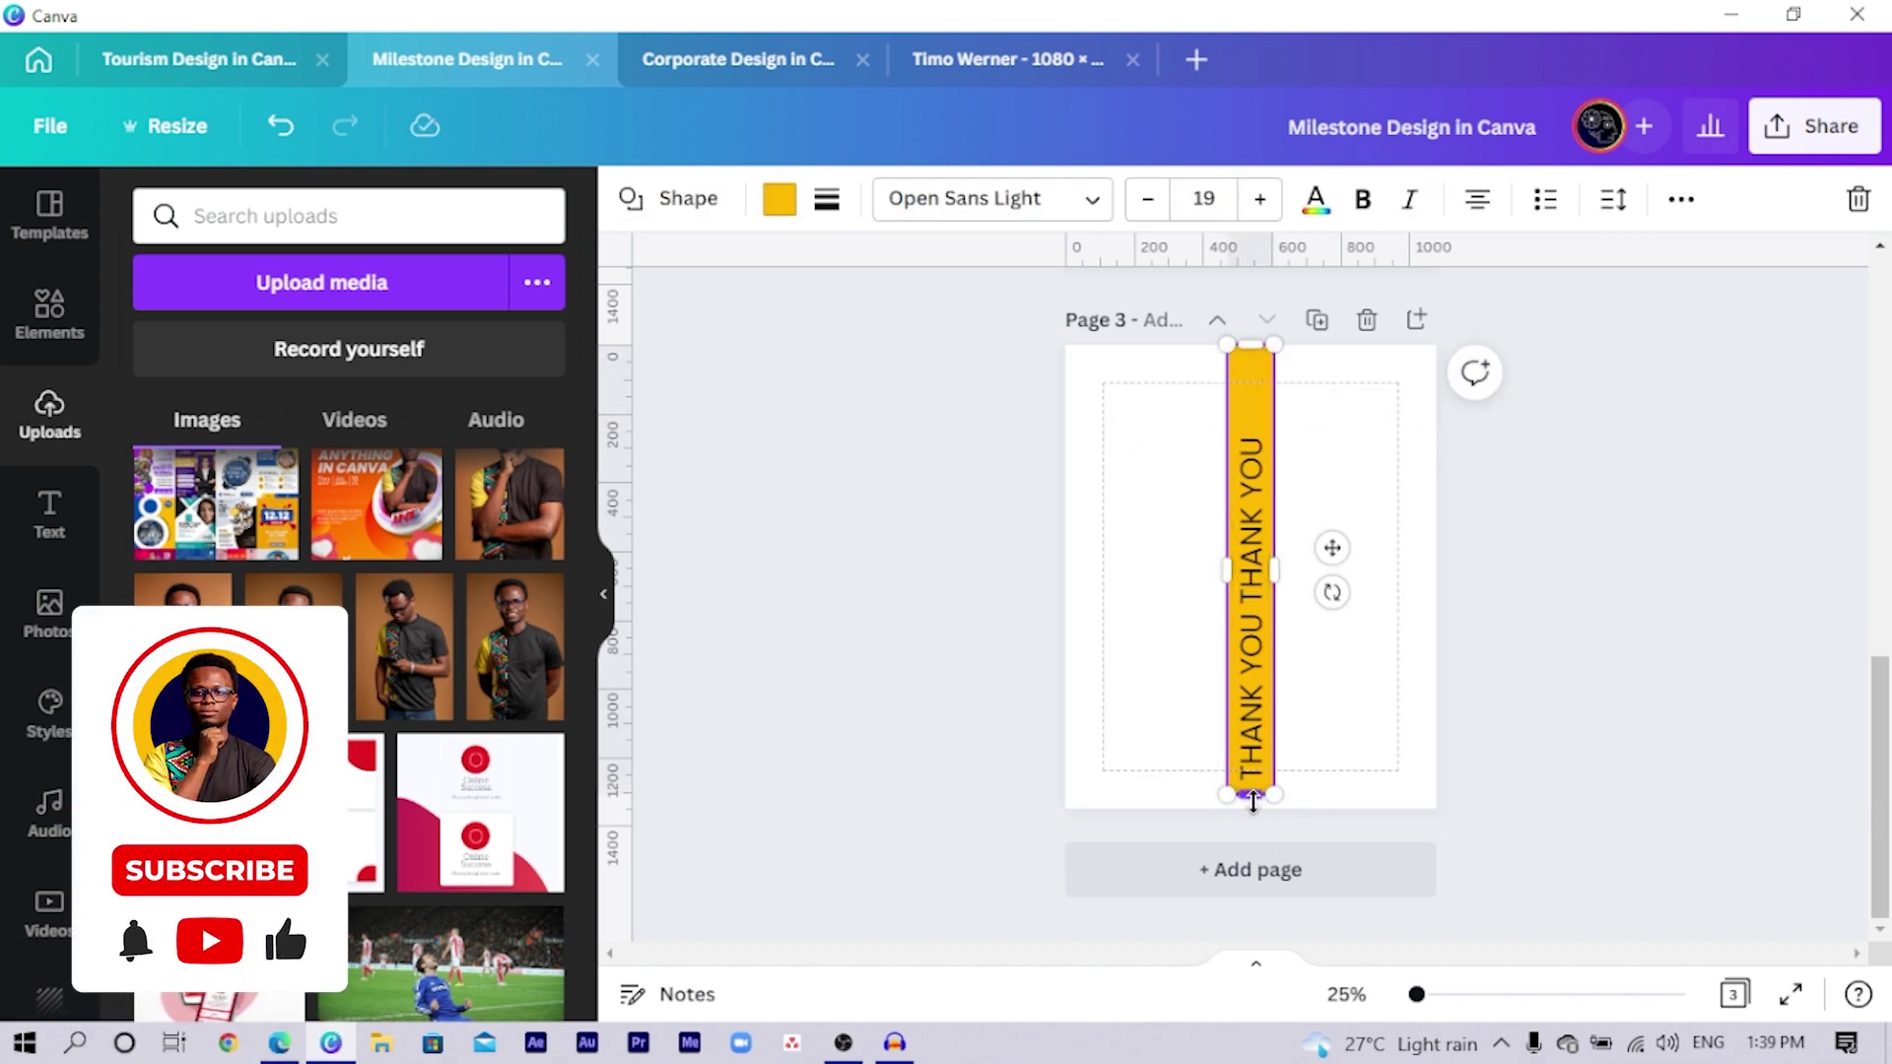
left_click_drag(1253, 800, 1253, 808)
Step: Extend the vertical text to 'THANK YOU THANK YOU THANK' along the full bar height
left_click(1267, 769)
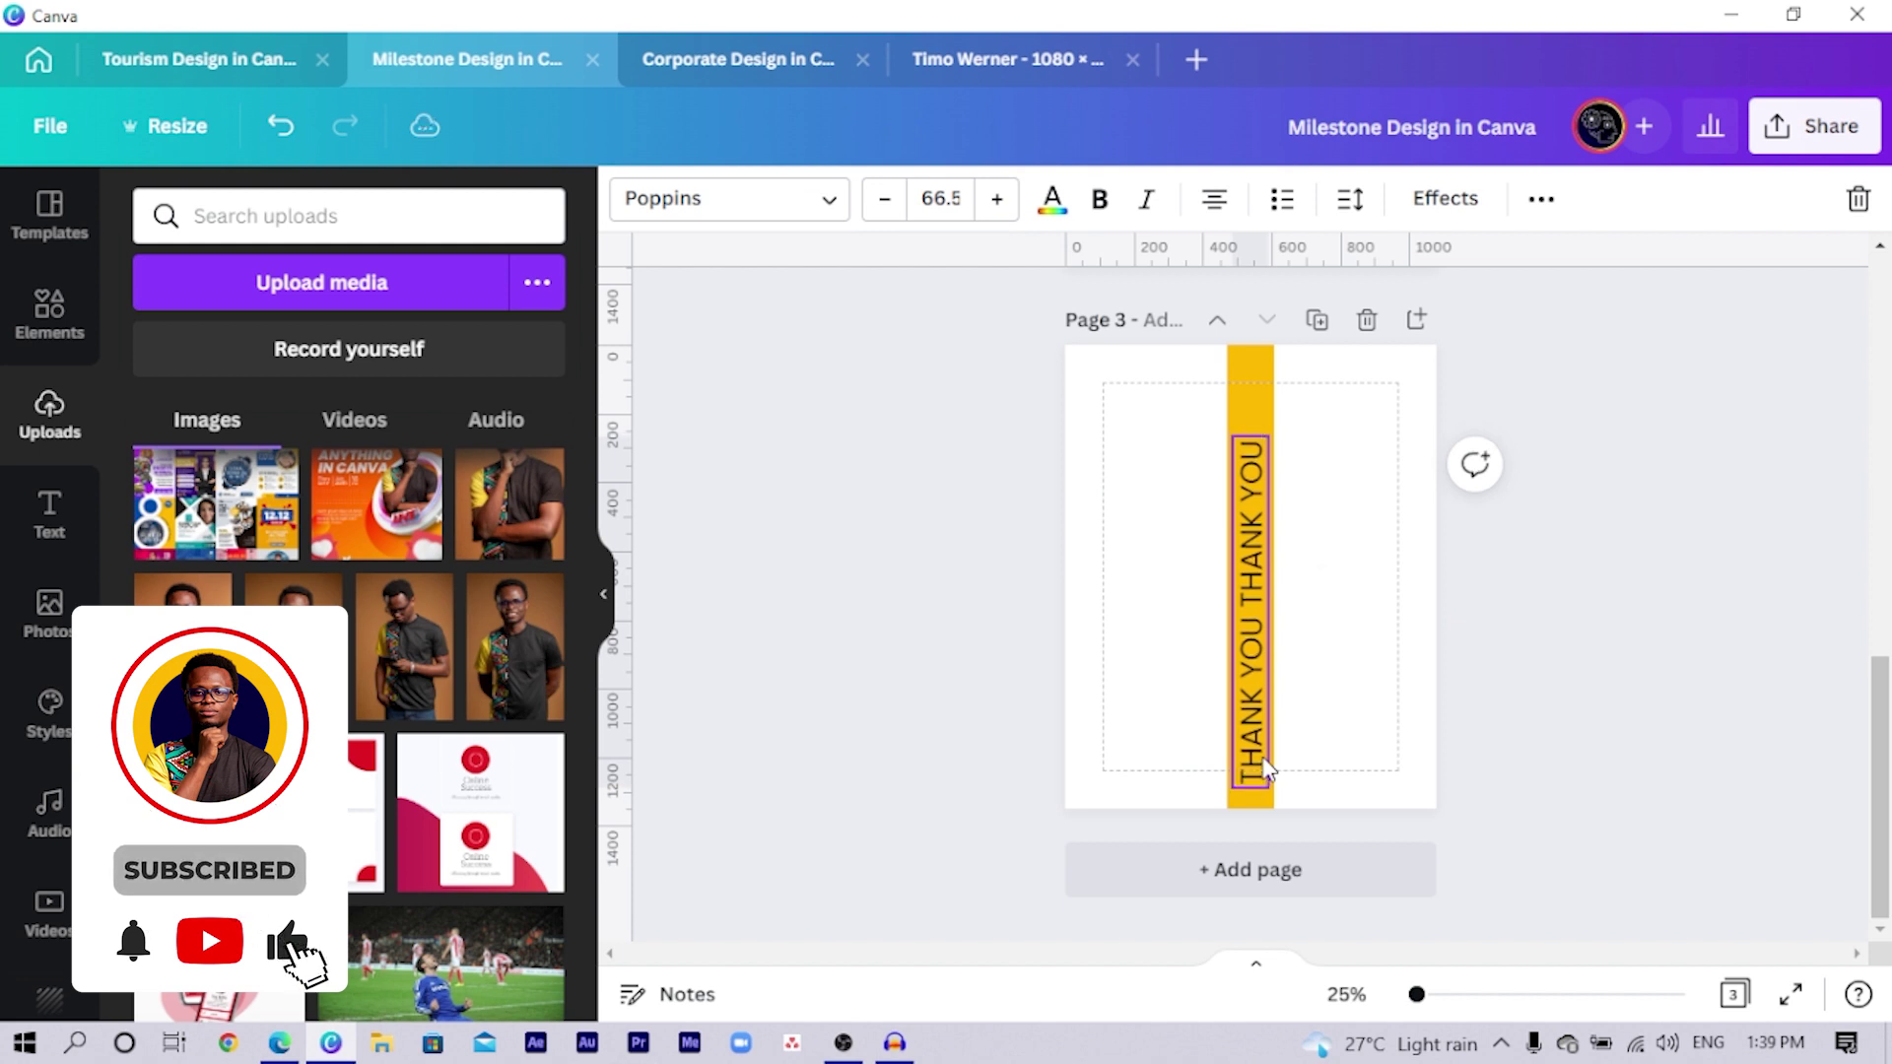
left_click_drag(1242, 664, 1242, 680)
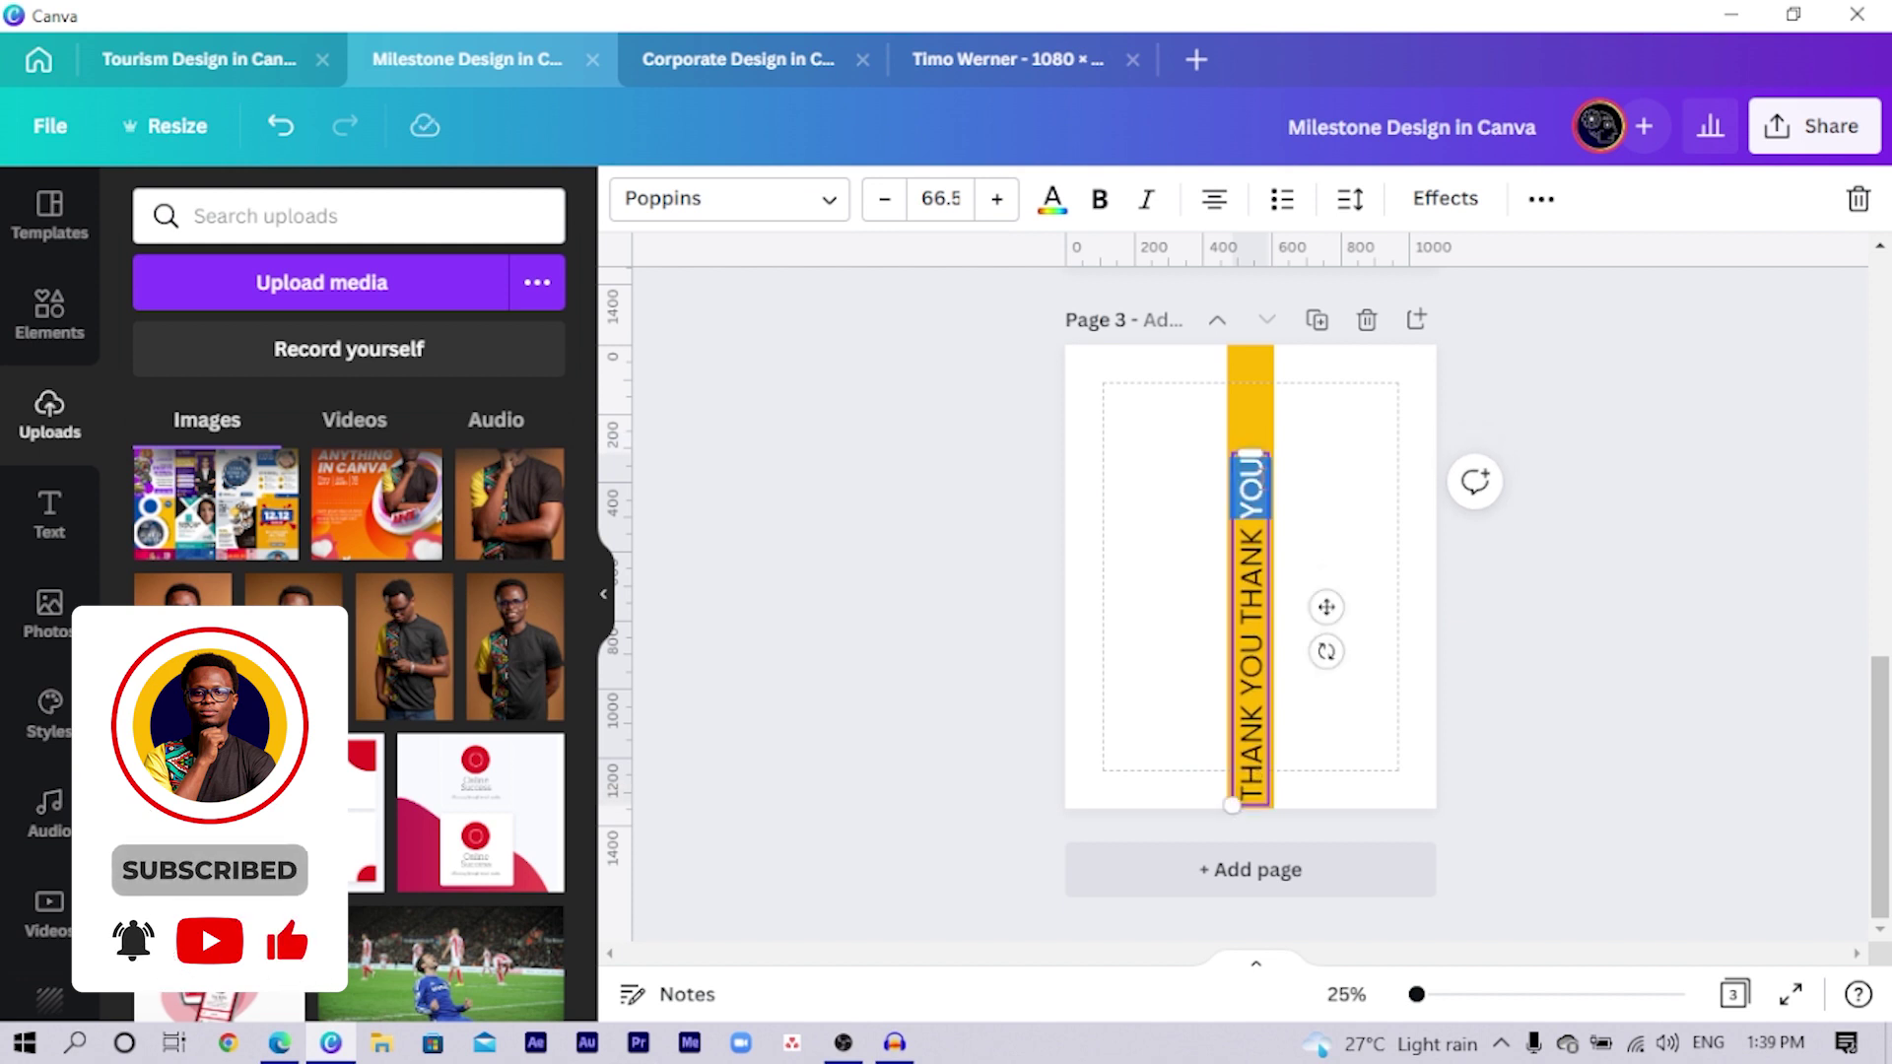
left_click(1228, 451)
left_click(1249, 478)
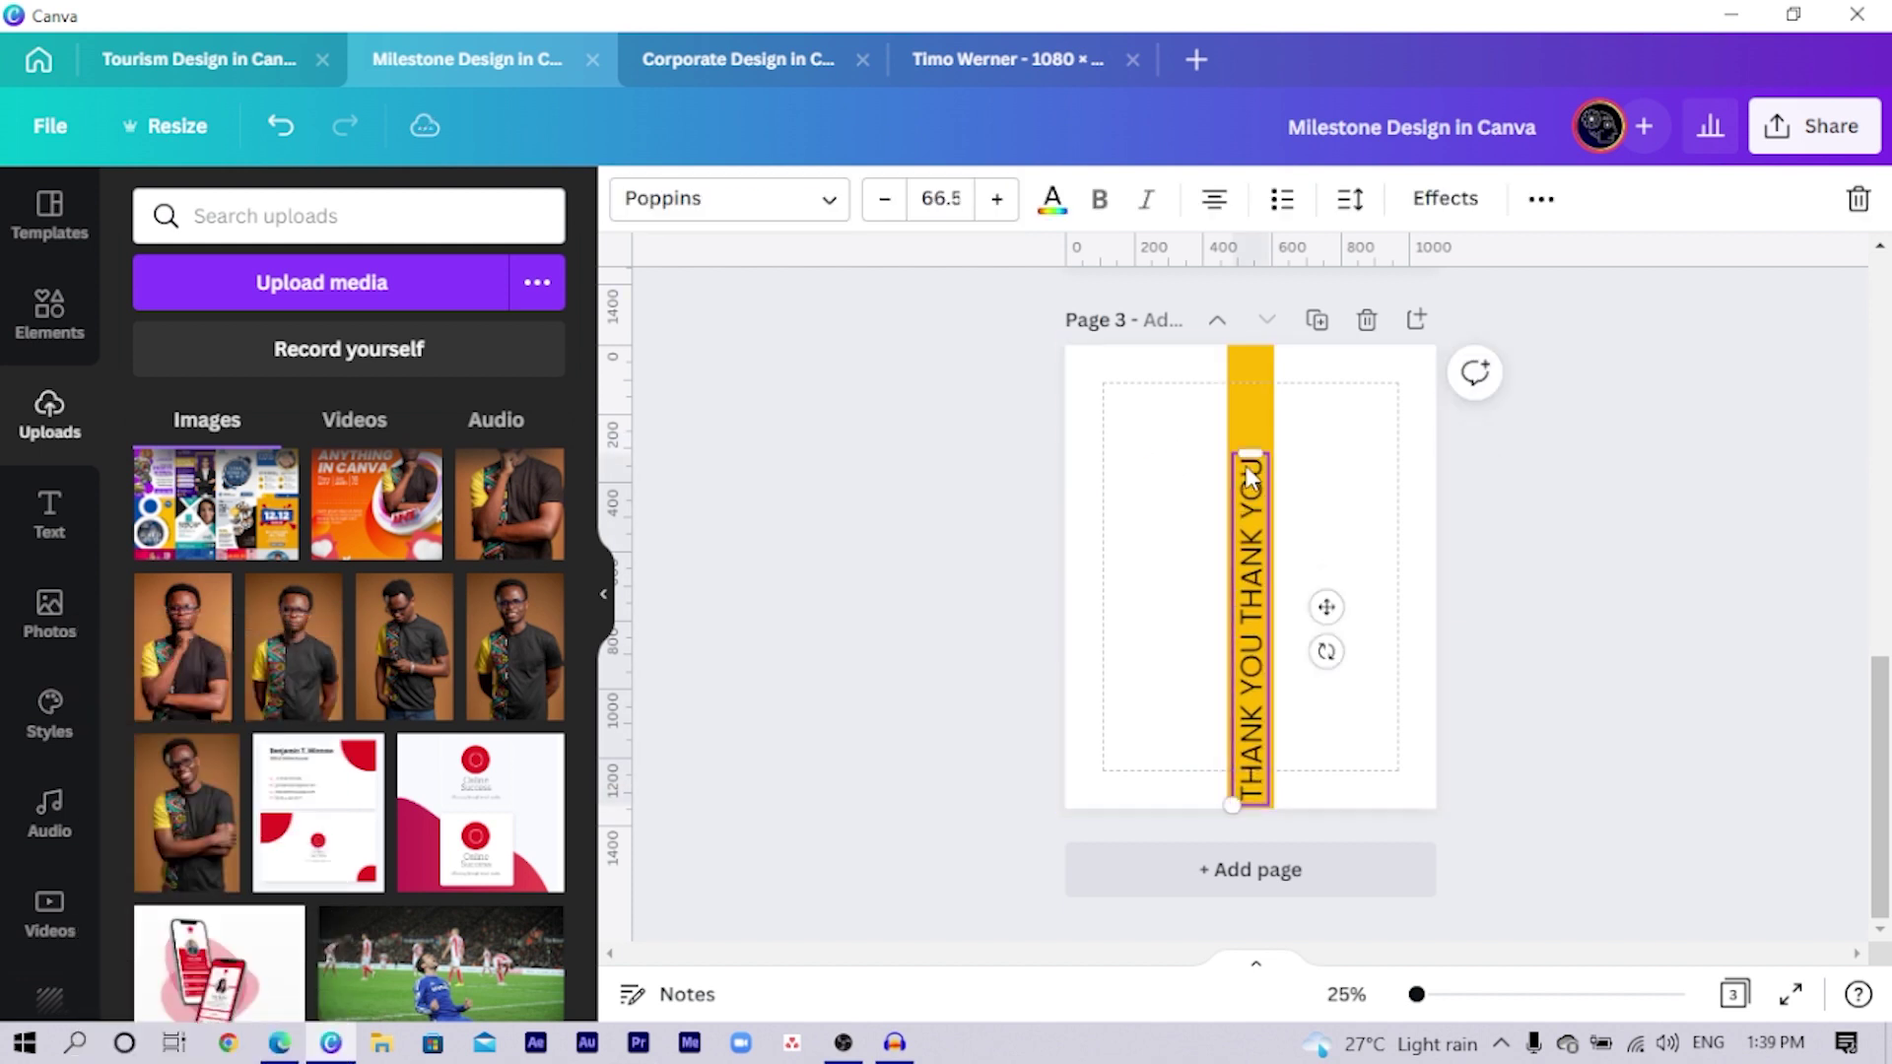
left_click_drag(1249, 453, 1250, 359)
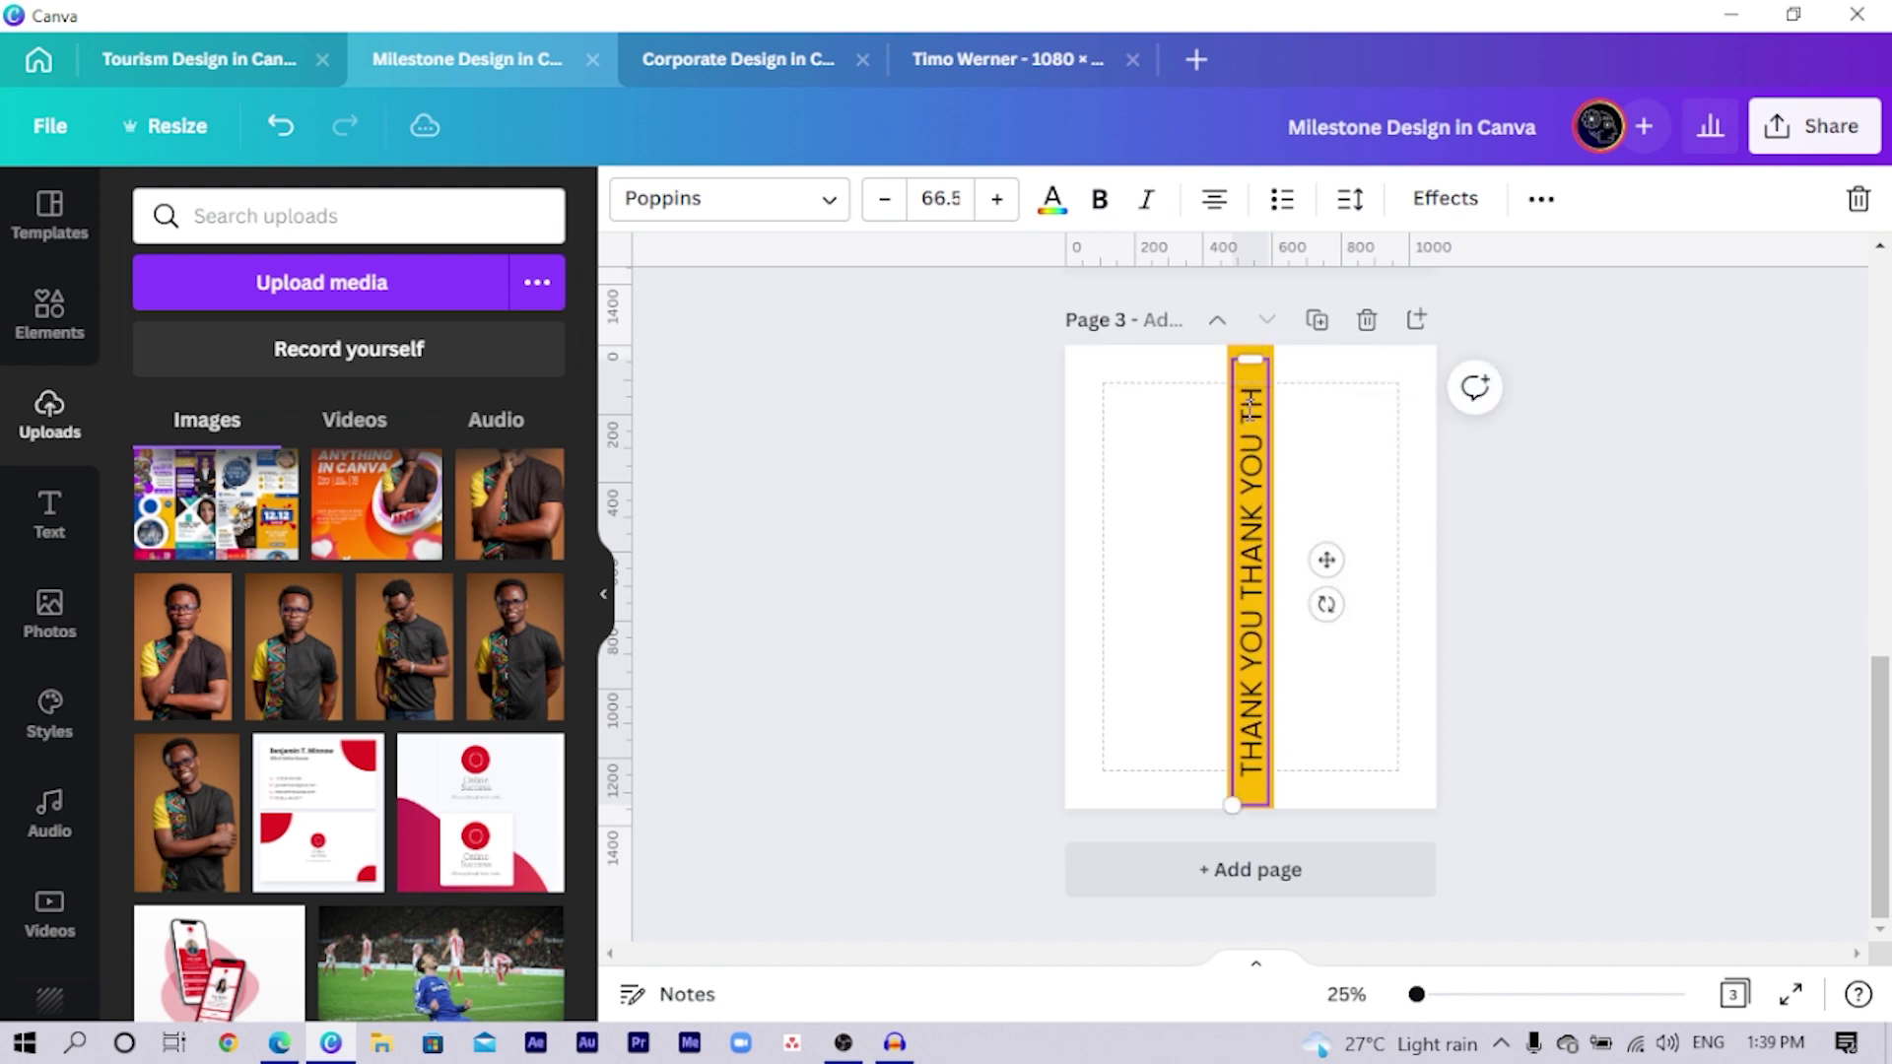
type("ANK")
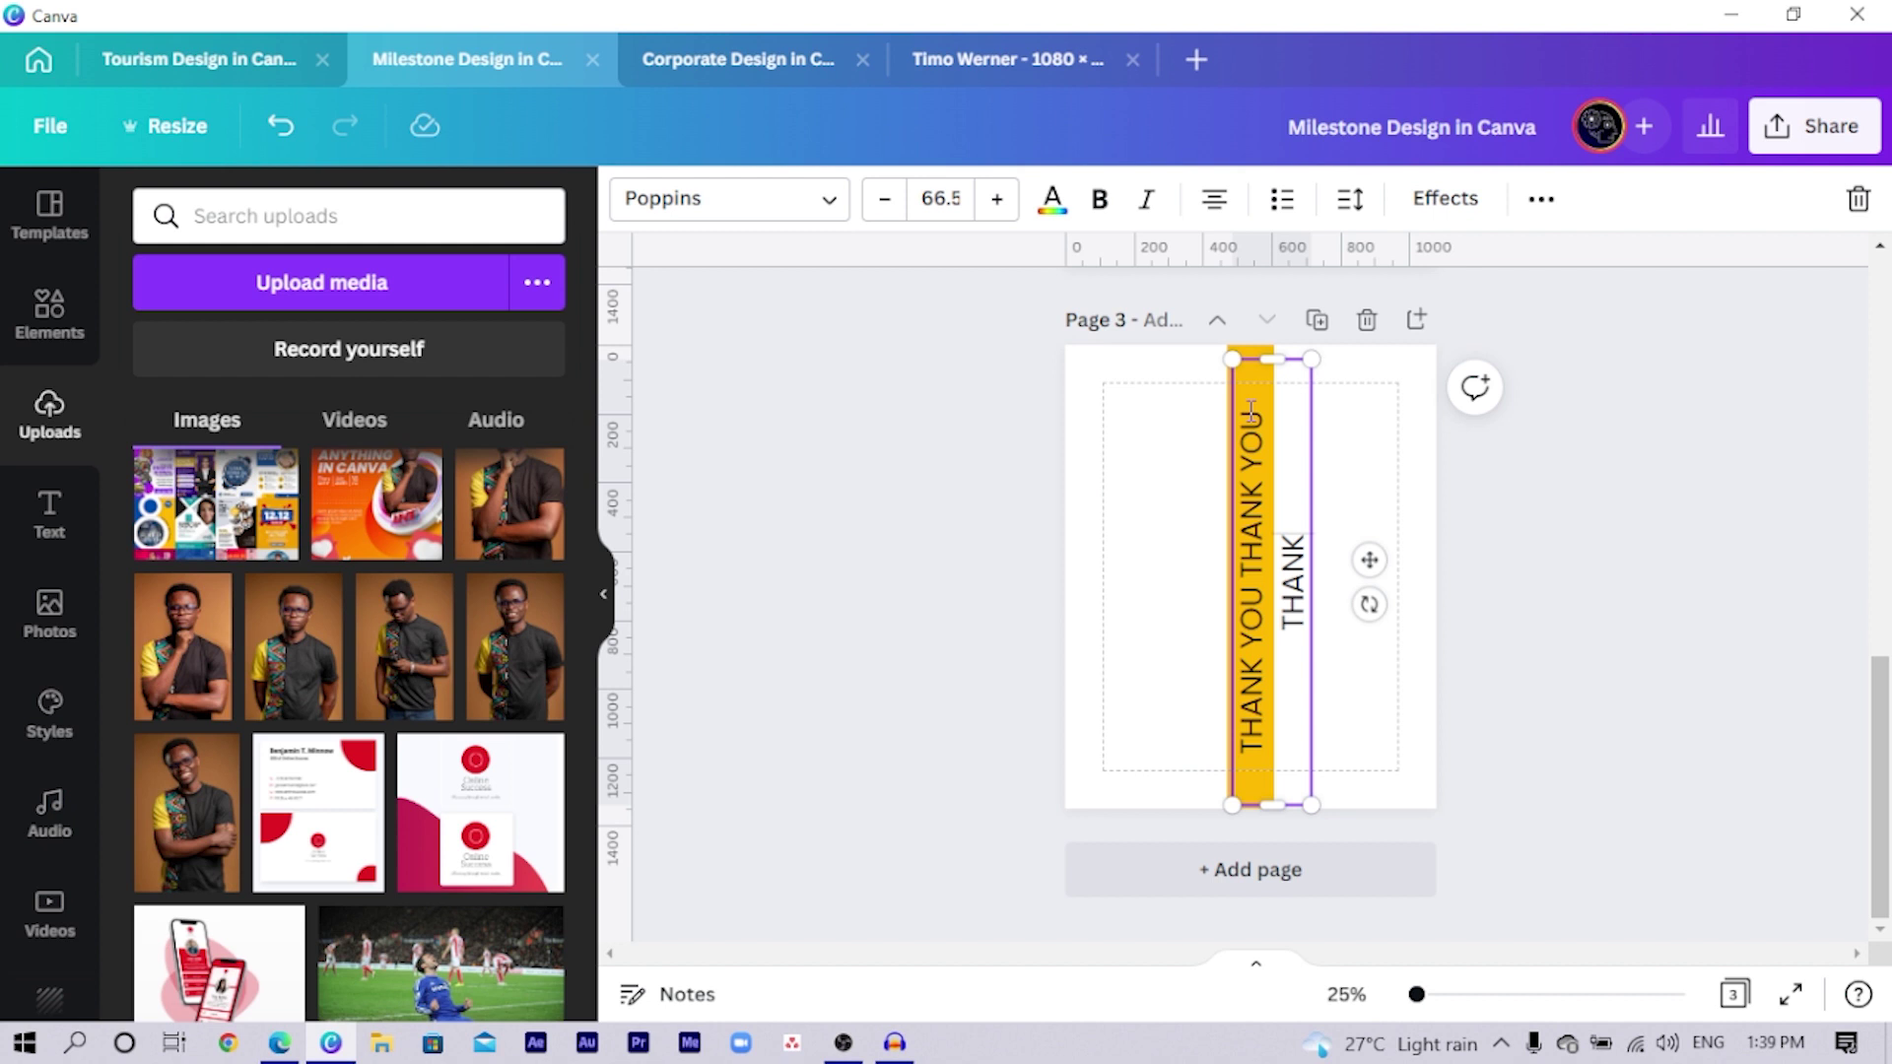
left_click_drag(1279, 357, 1277, 211)
key("ctrl+z")
mouse_move(1279, 661)
left_mouse_down()
mouse_move(1292, 777)
mouse_move(1260, 674)
left_mouse_up()
left_click_drag(1330, 426, 1323, 549)
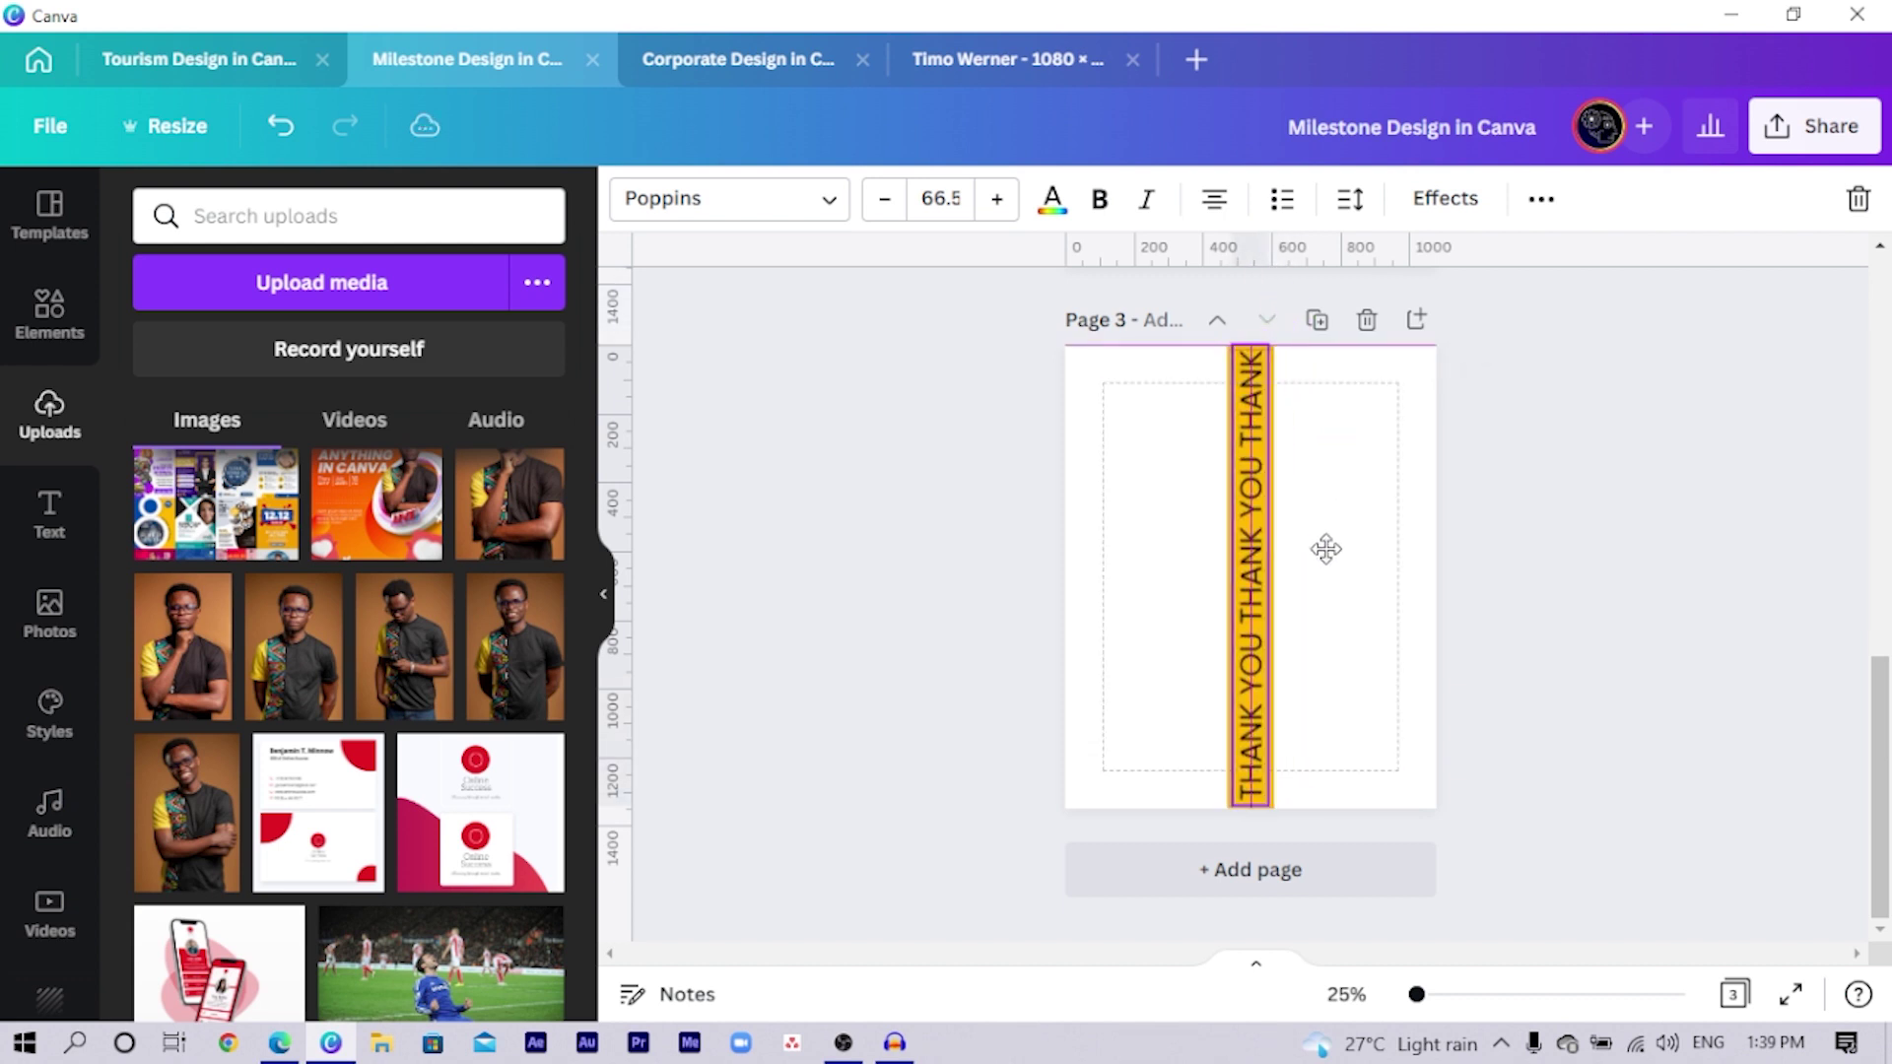
left_click(1105, 627)
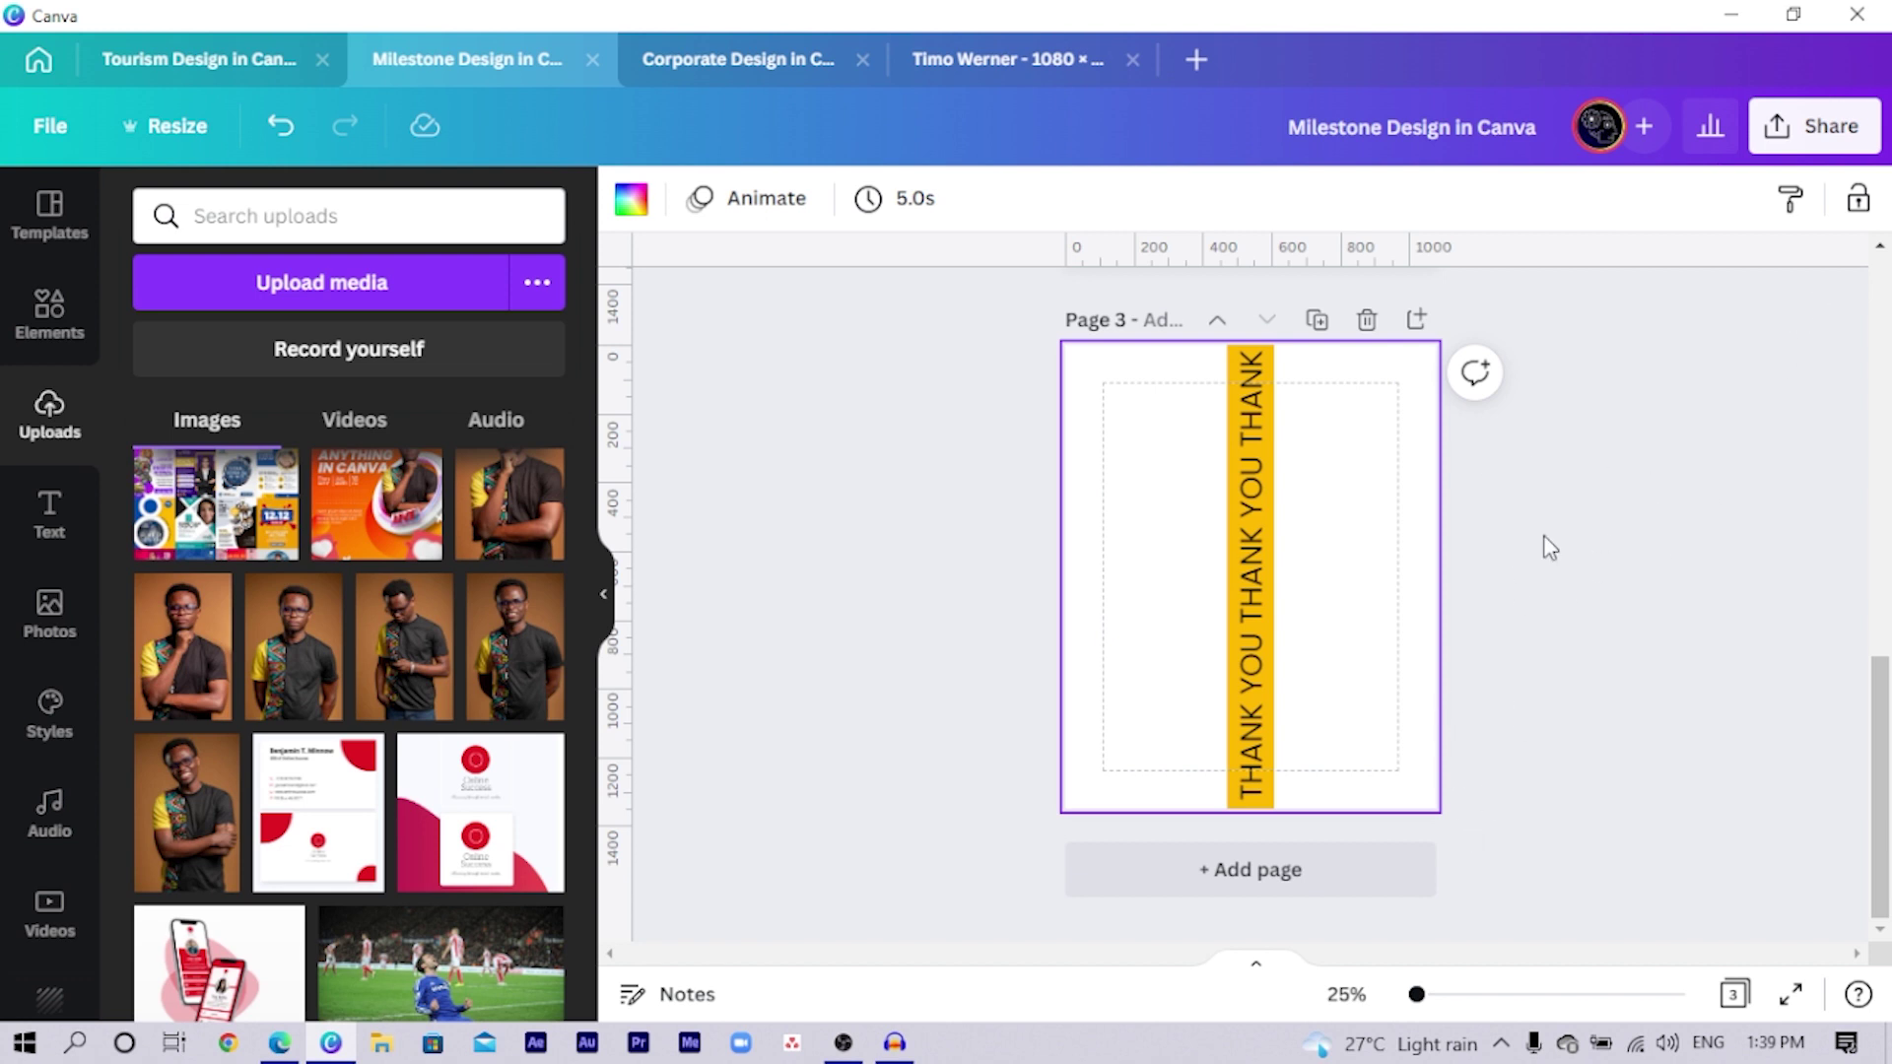
Step: Download page 3 alone as a 1080 × 1350 px PNG with transparent background
left_click(1779, 143)
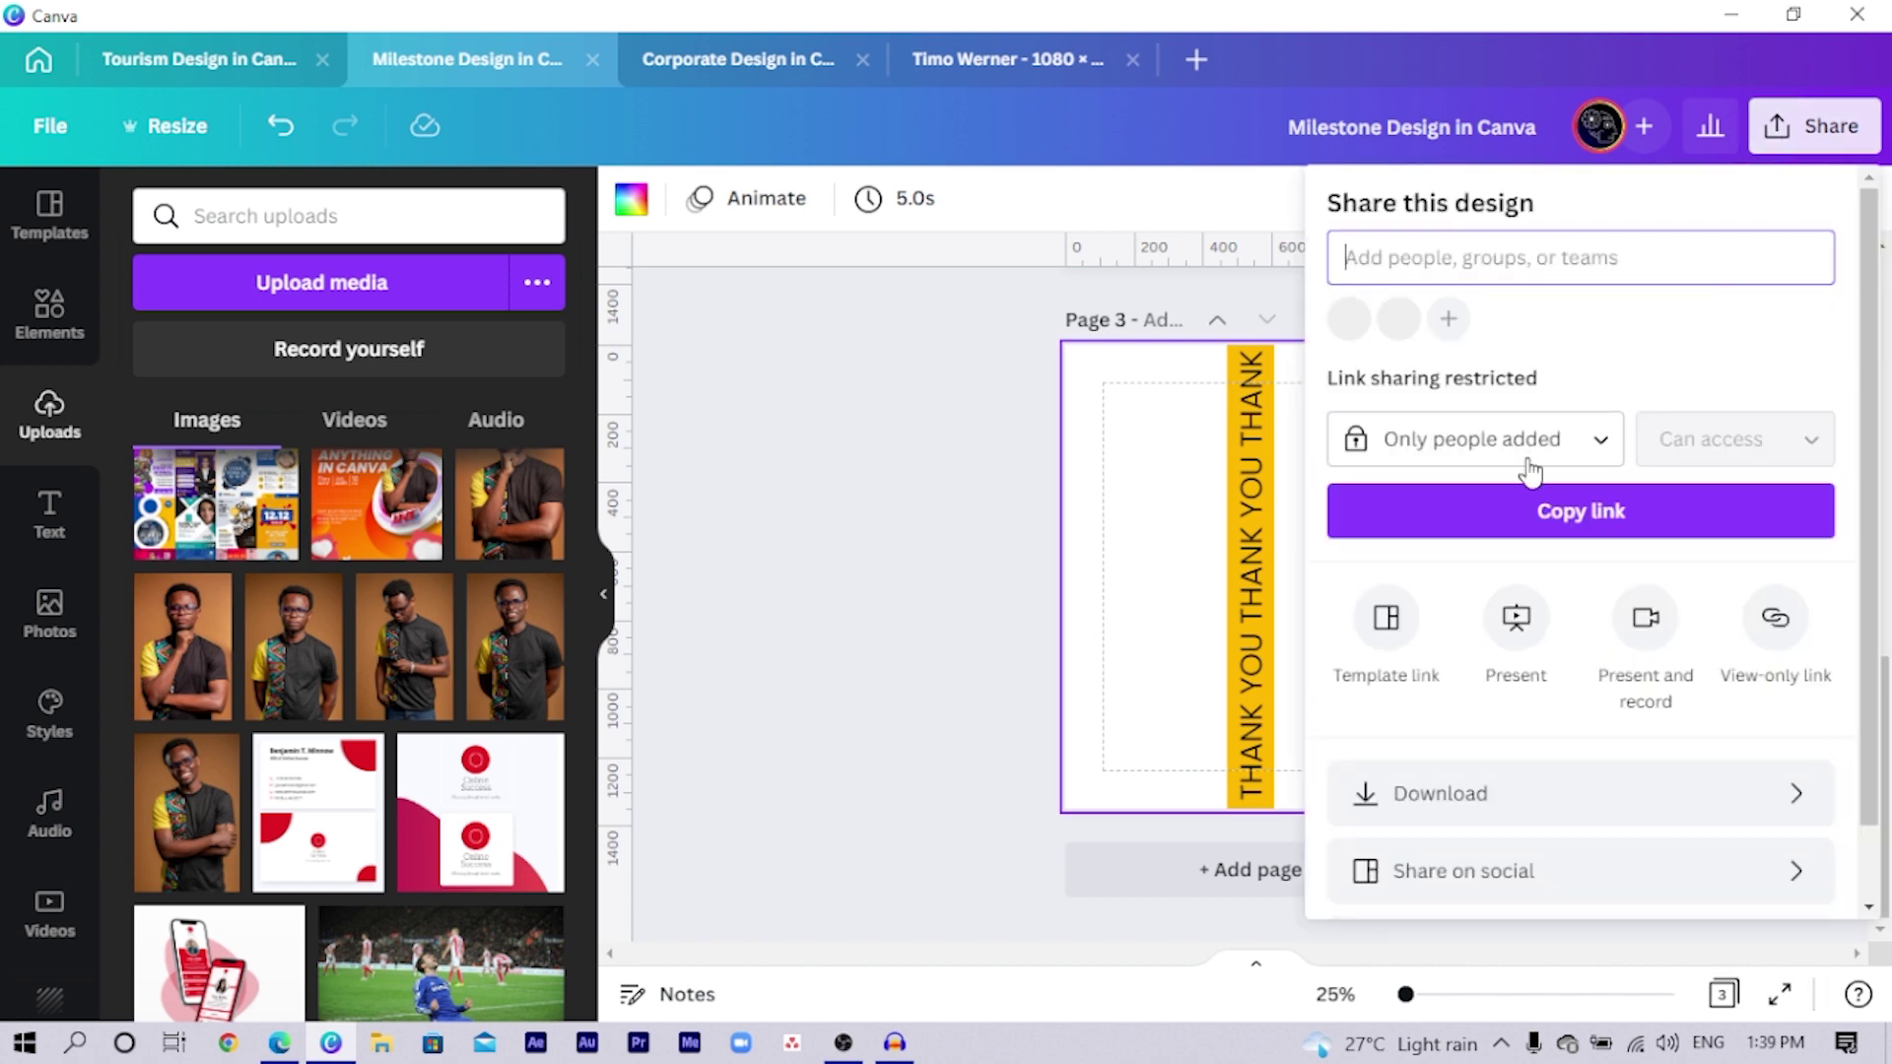
left_click(1490, 821)
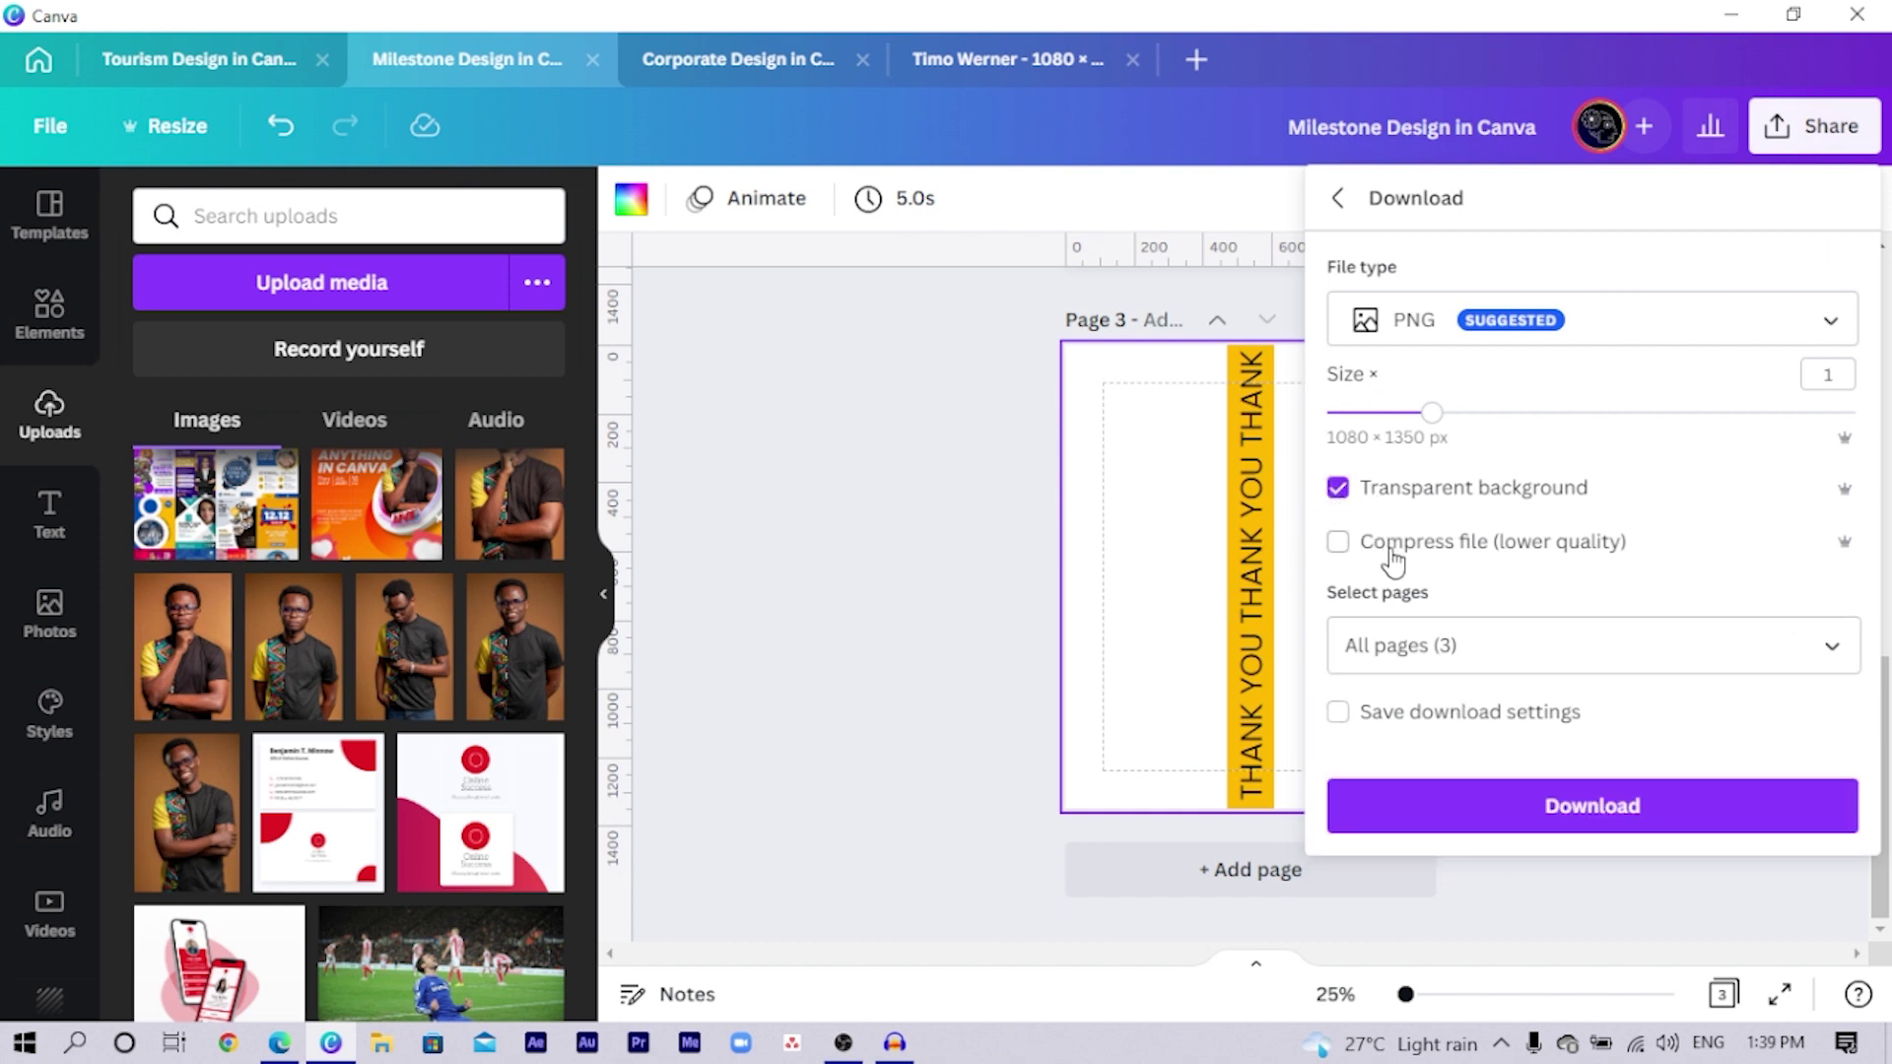
left_click(1571, 641)
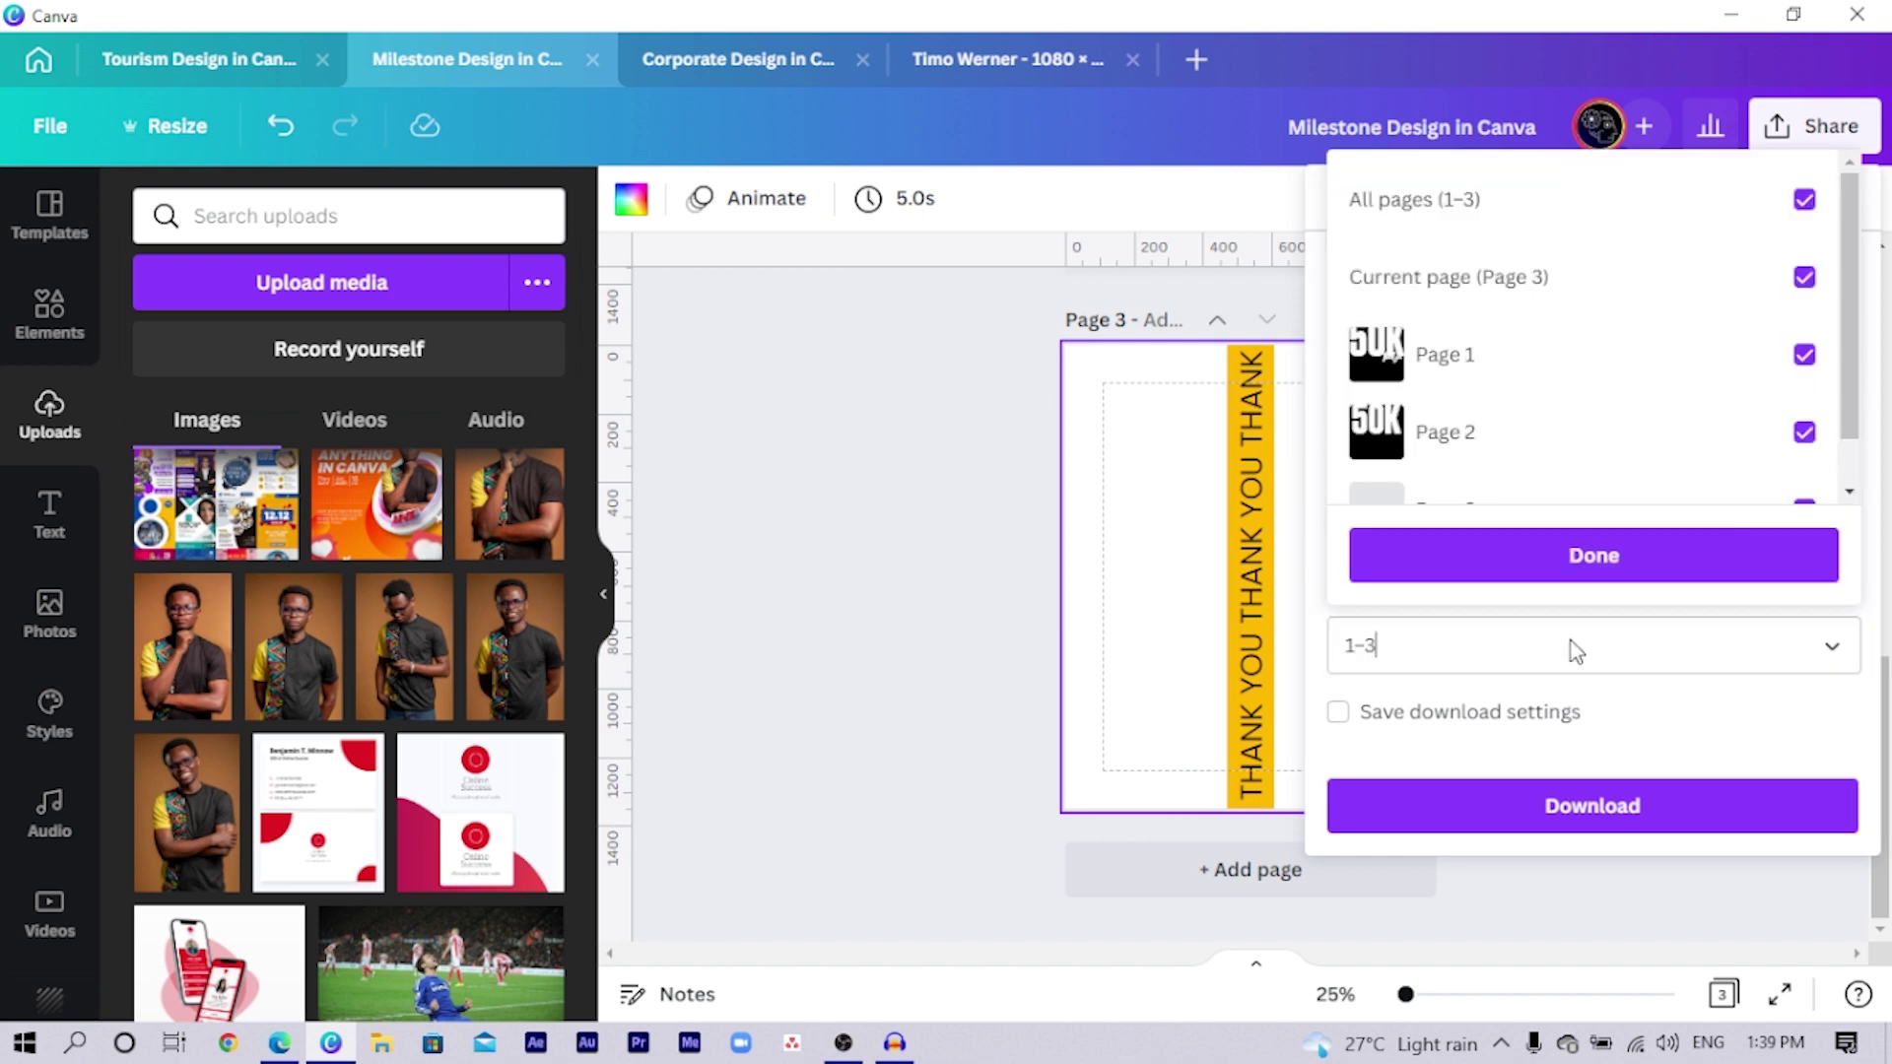
left_click(1805, 200)
scroll(1676, 414, "down", 1)
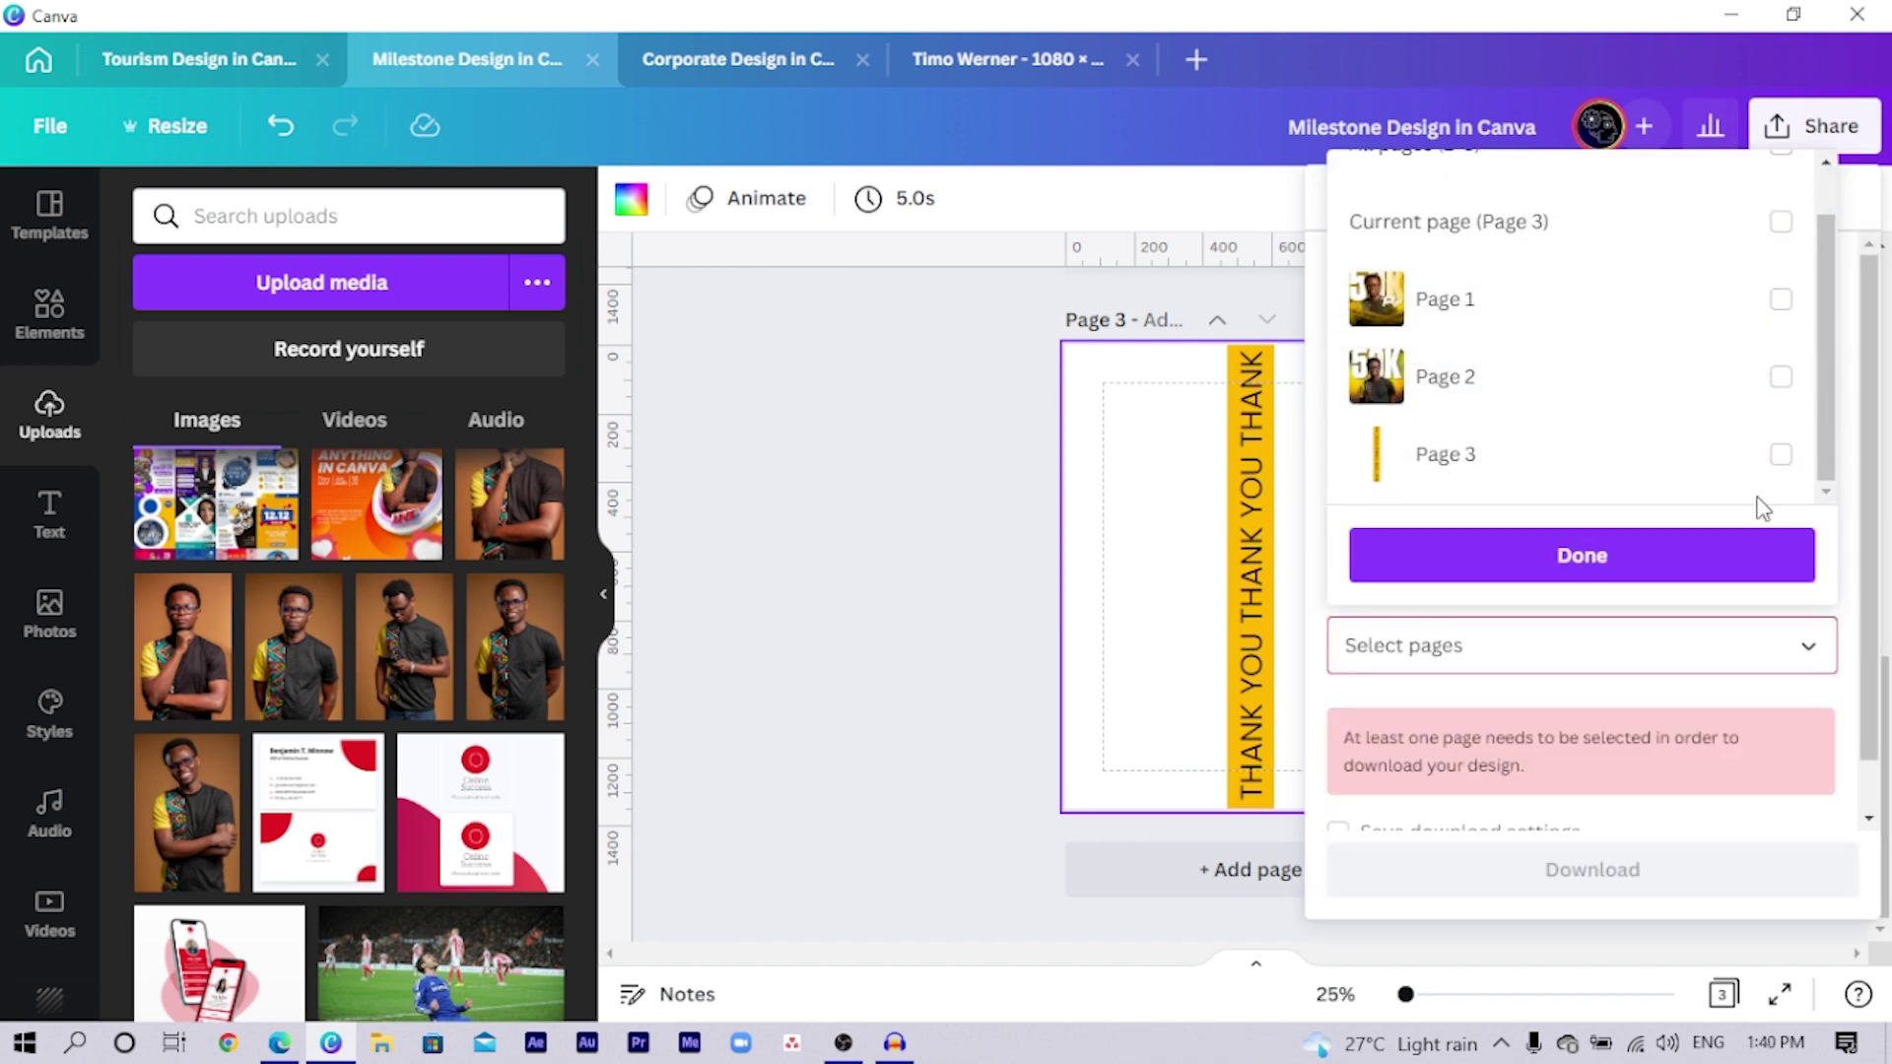
left_click(1782, 455)
left_click(1449, 567)
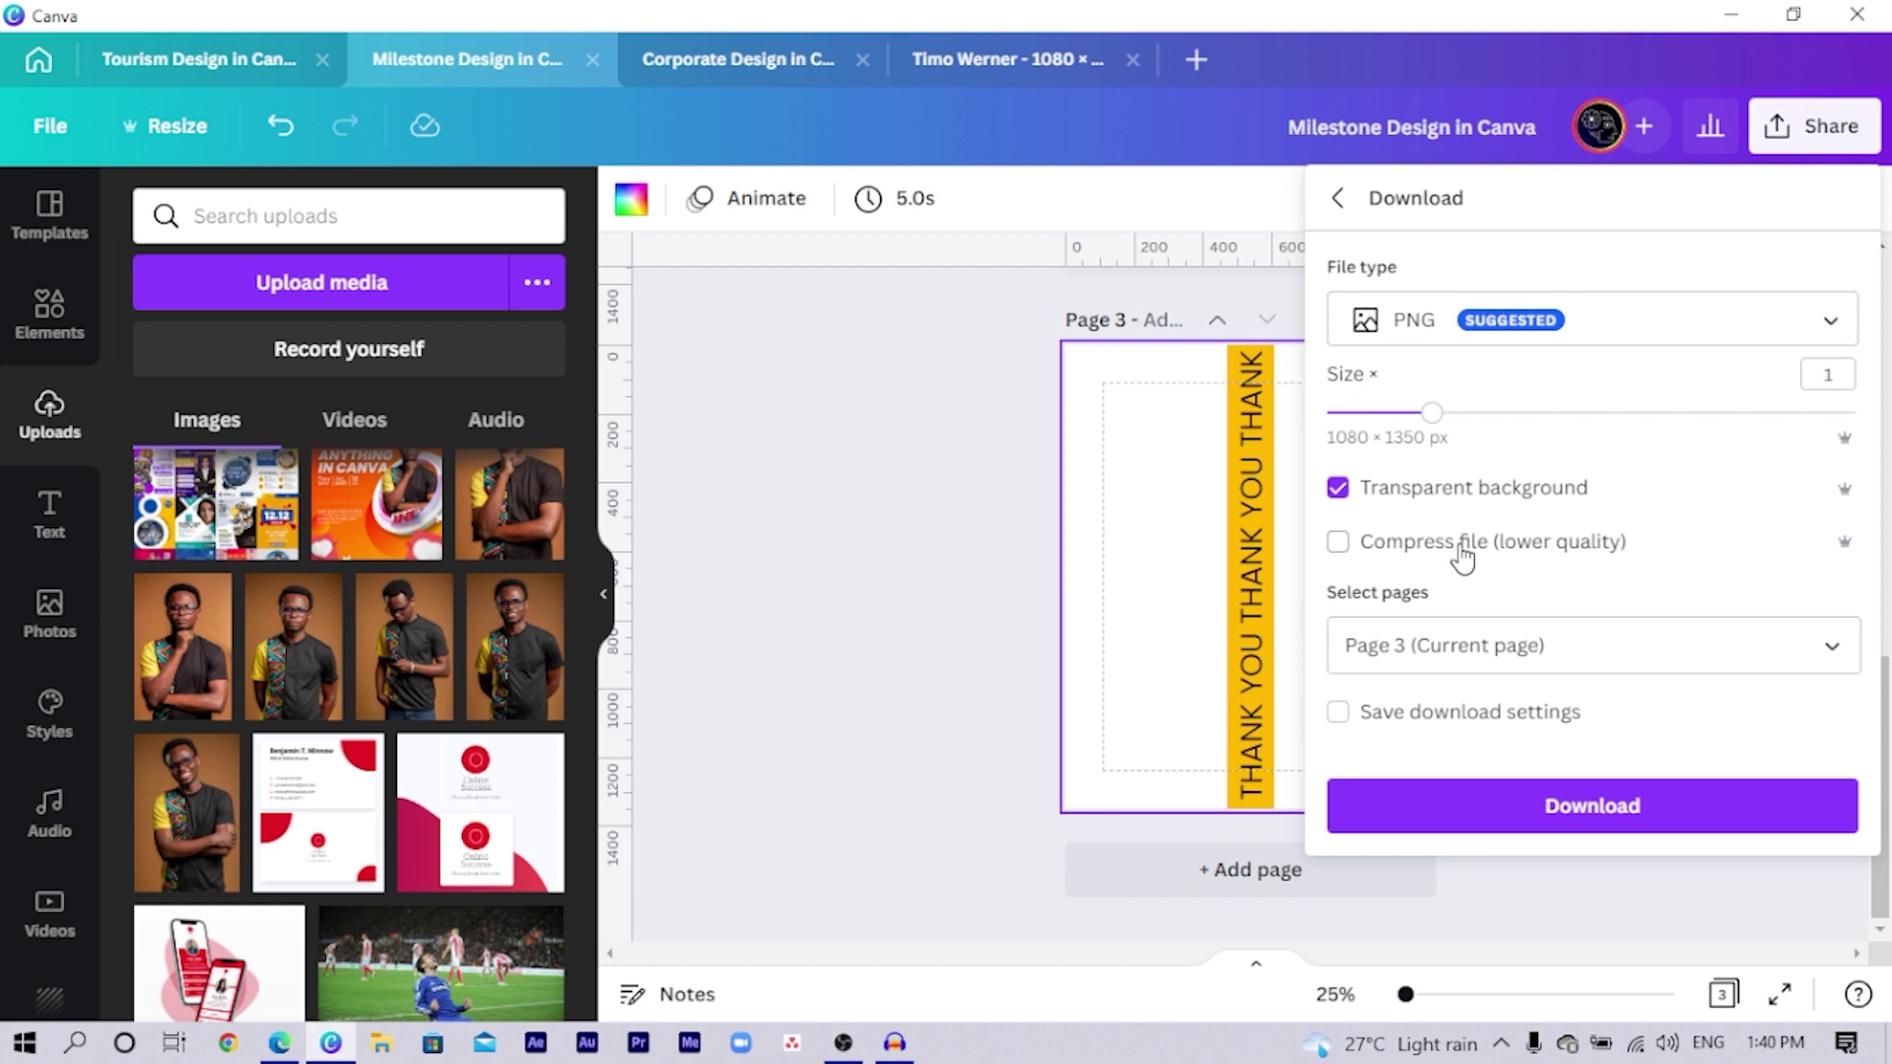
left_click(1508, 813)
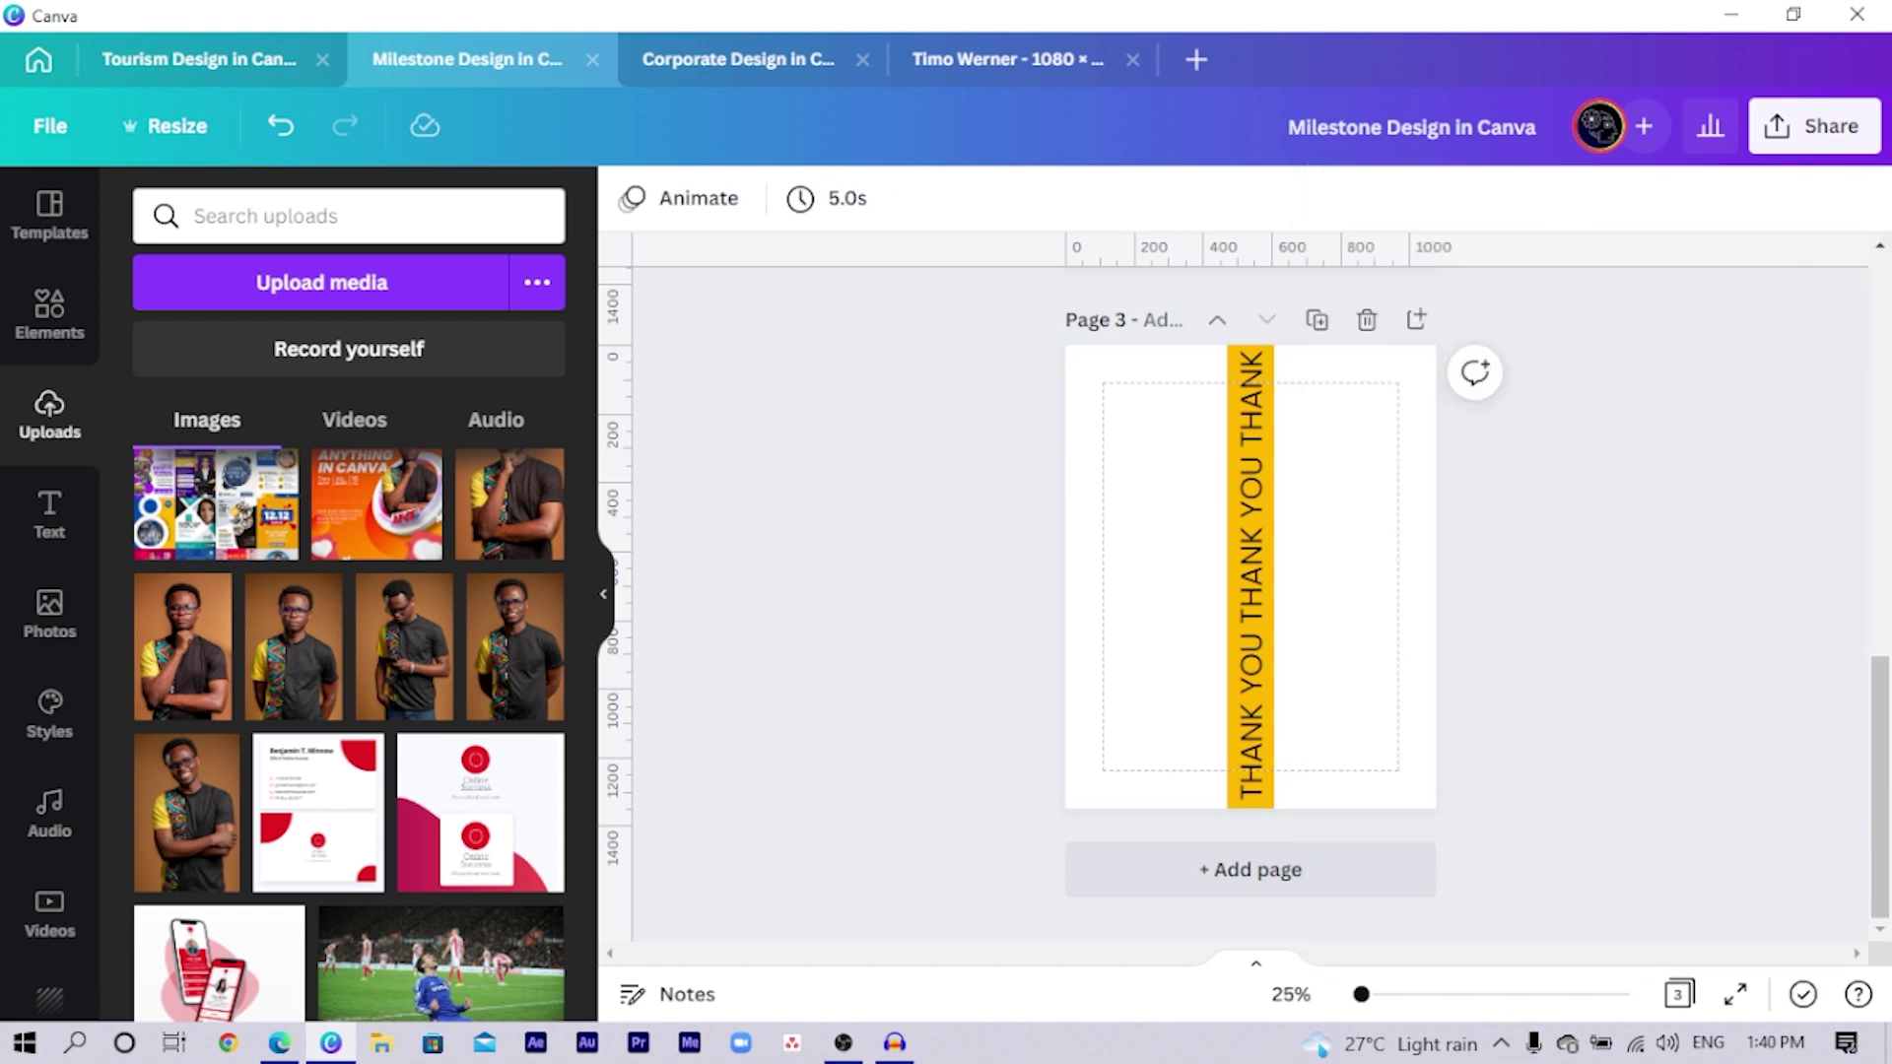
Step: Upload the downloaded Milestone Design PNG and tilt it diagonally across page 2's portrait
left_click(326, 289)
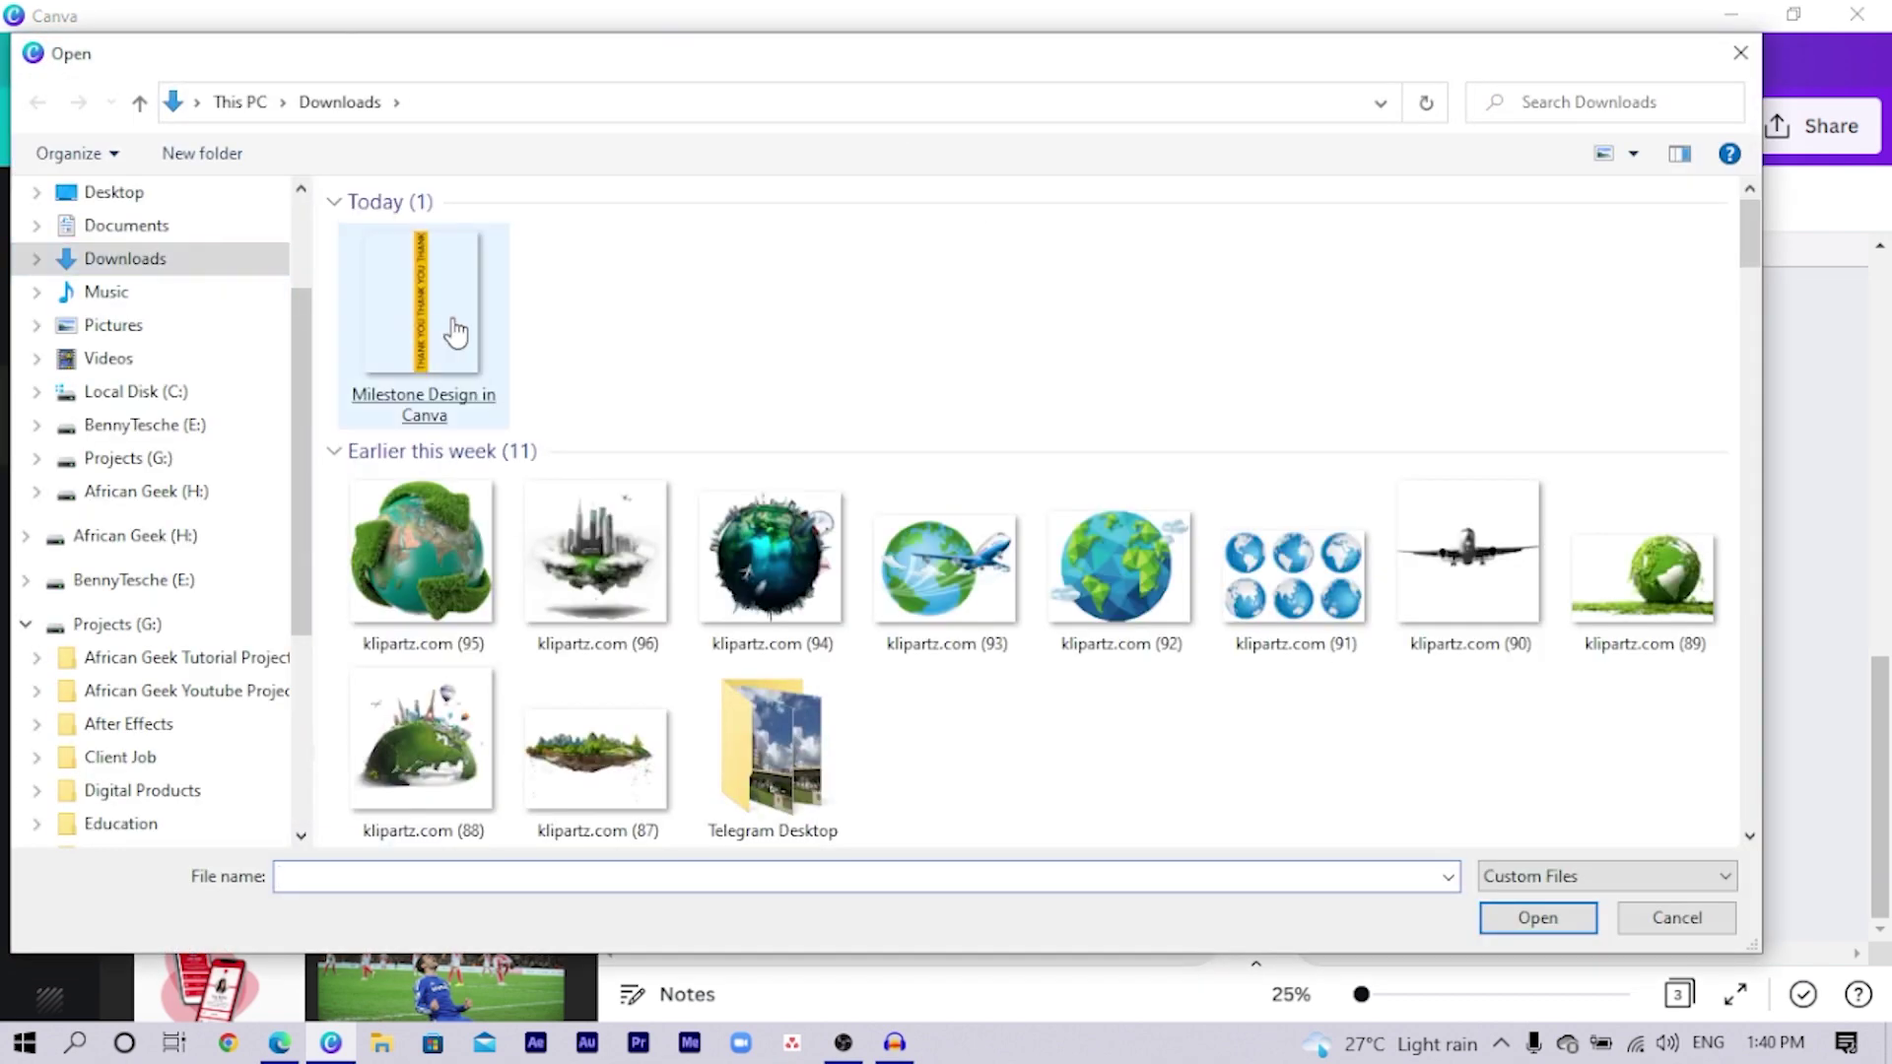
double_click(455, 332)
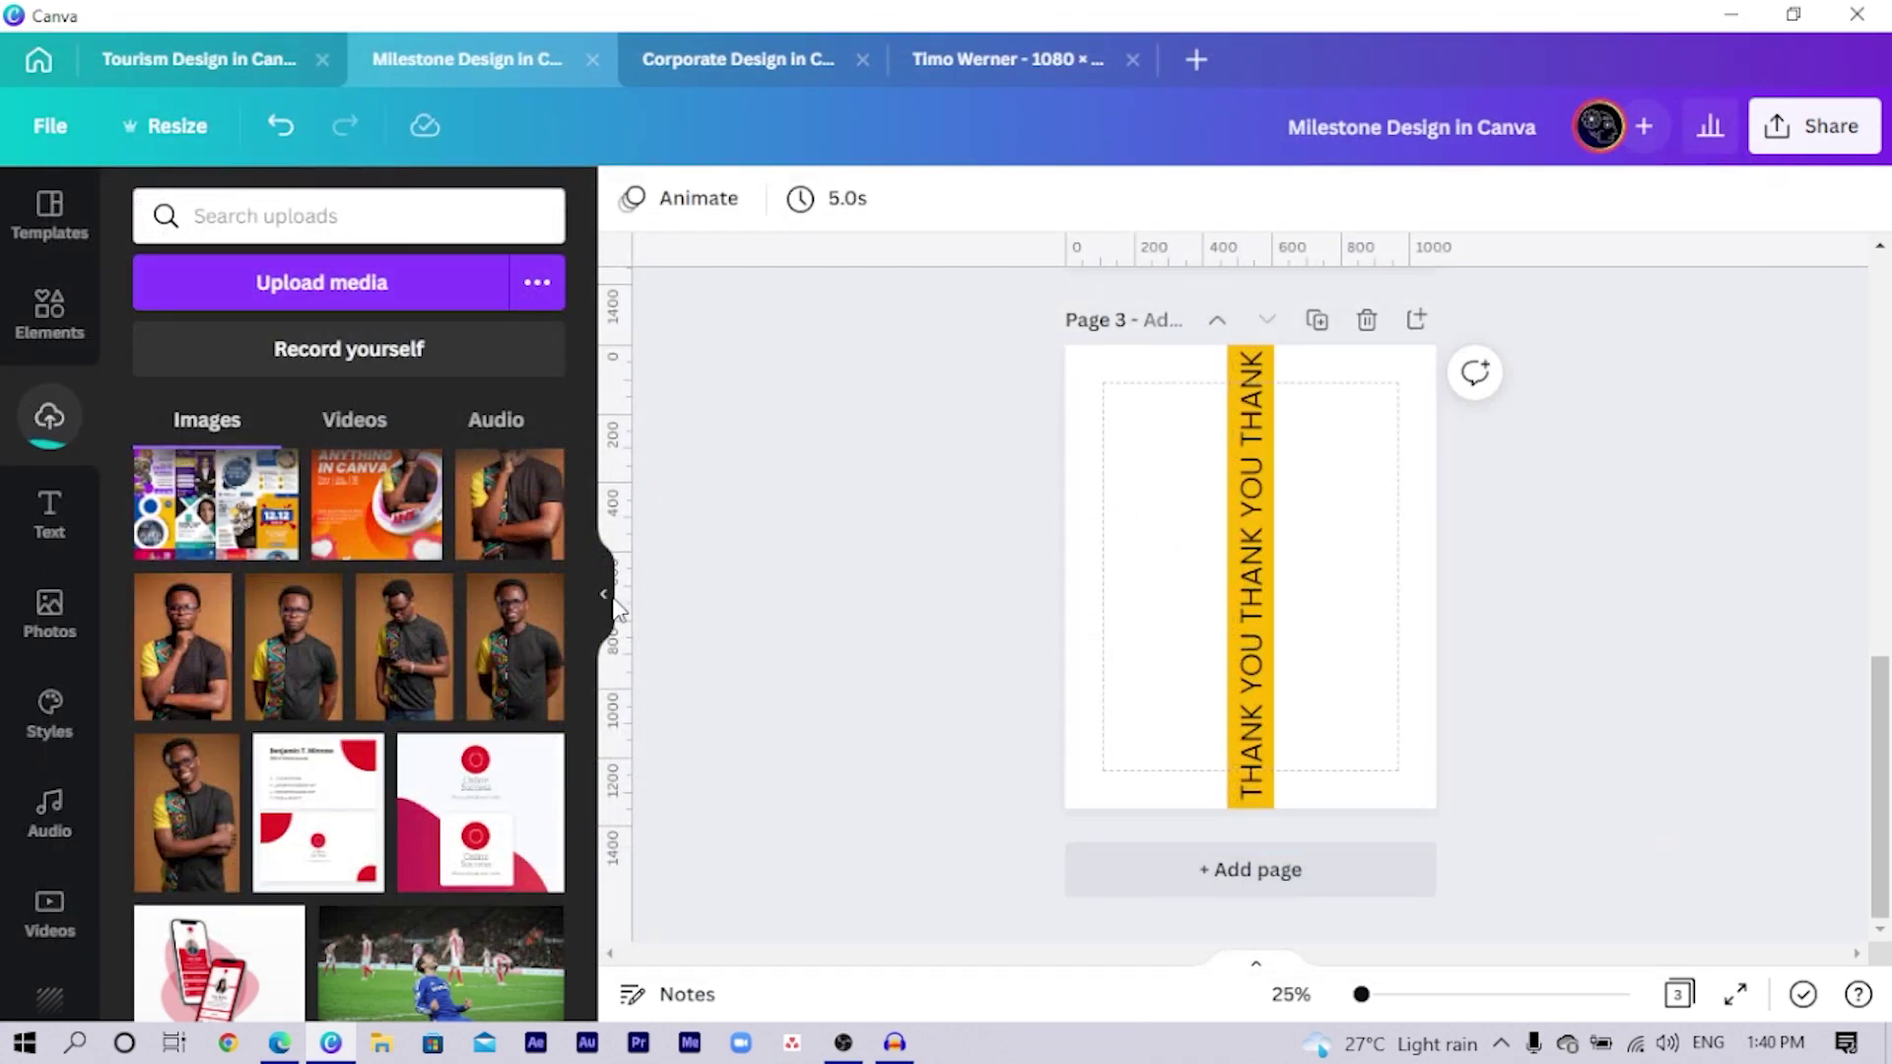
scroll(547, 680, "down", 5)
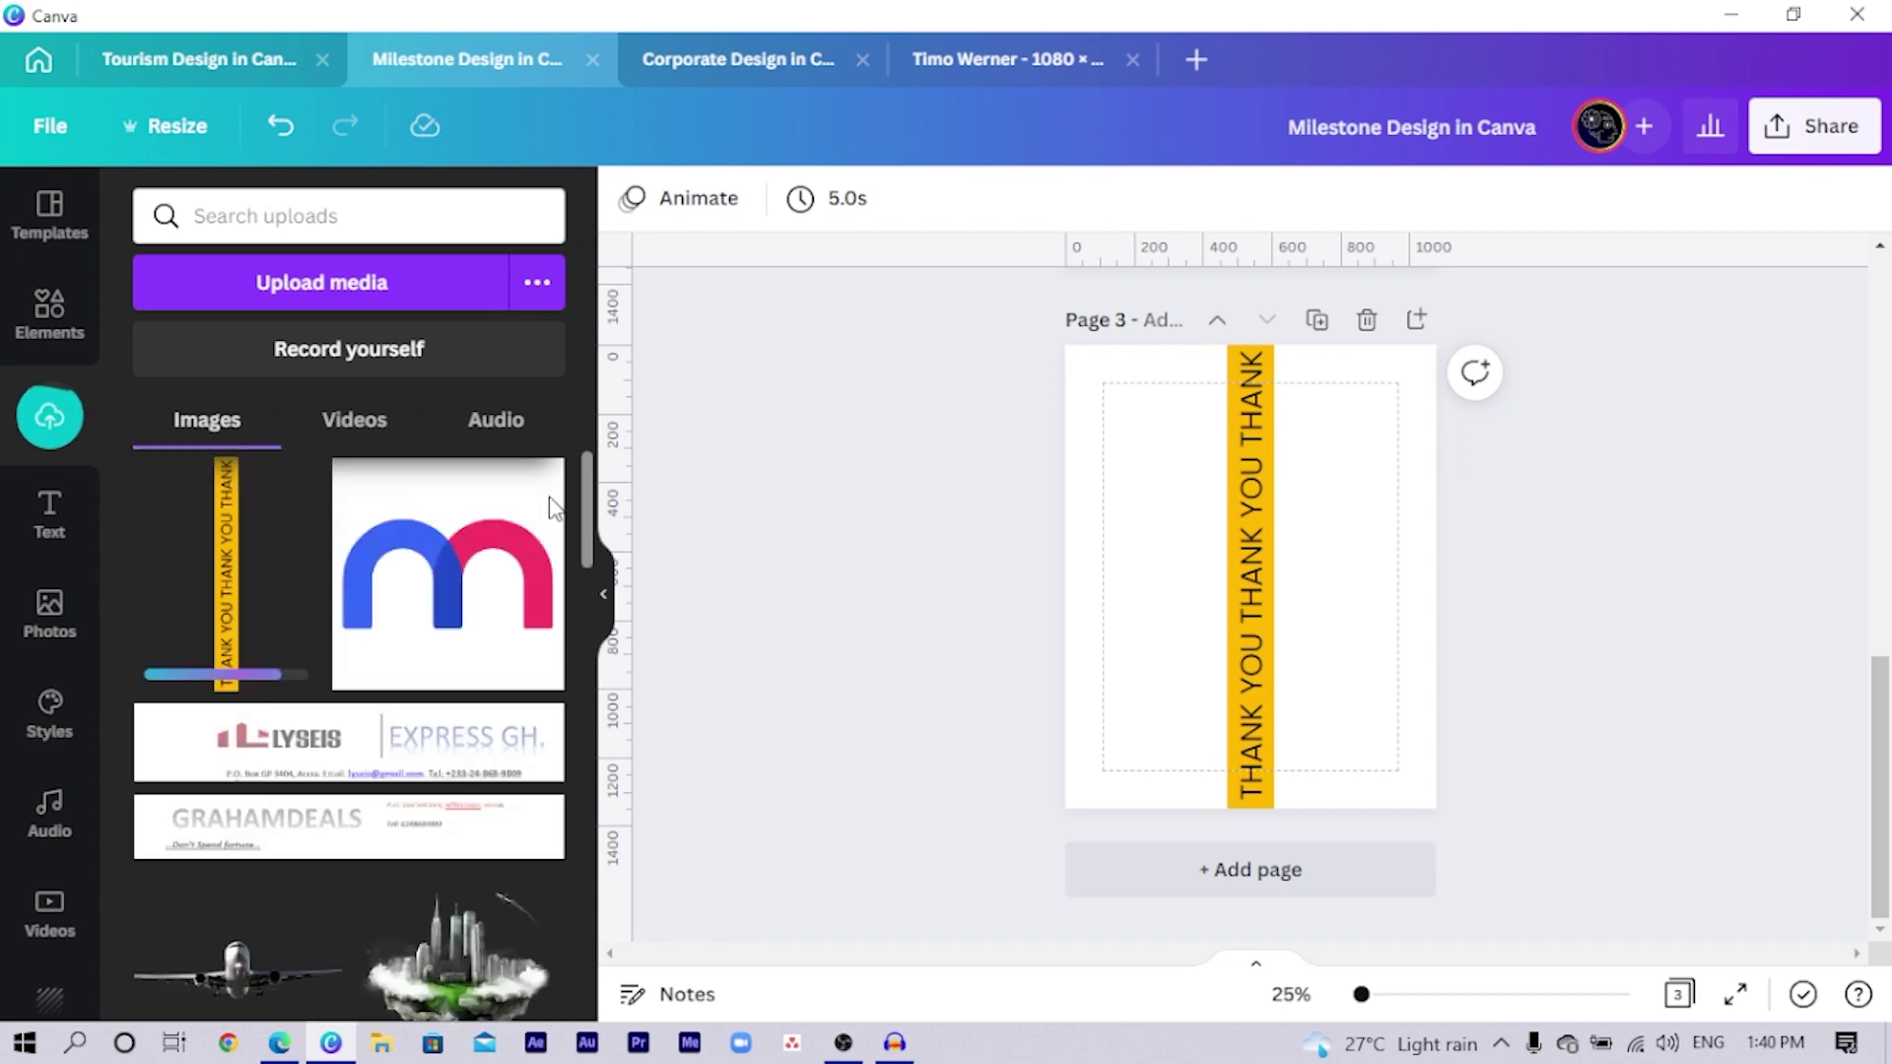
scroll(1375, 695, "up", 4)
scroll(1380, 708, "up", 4)
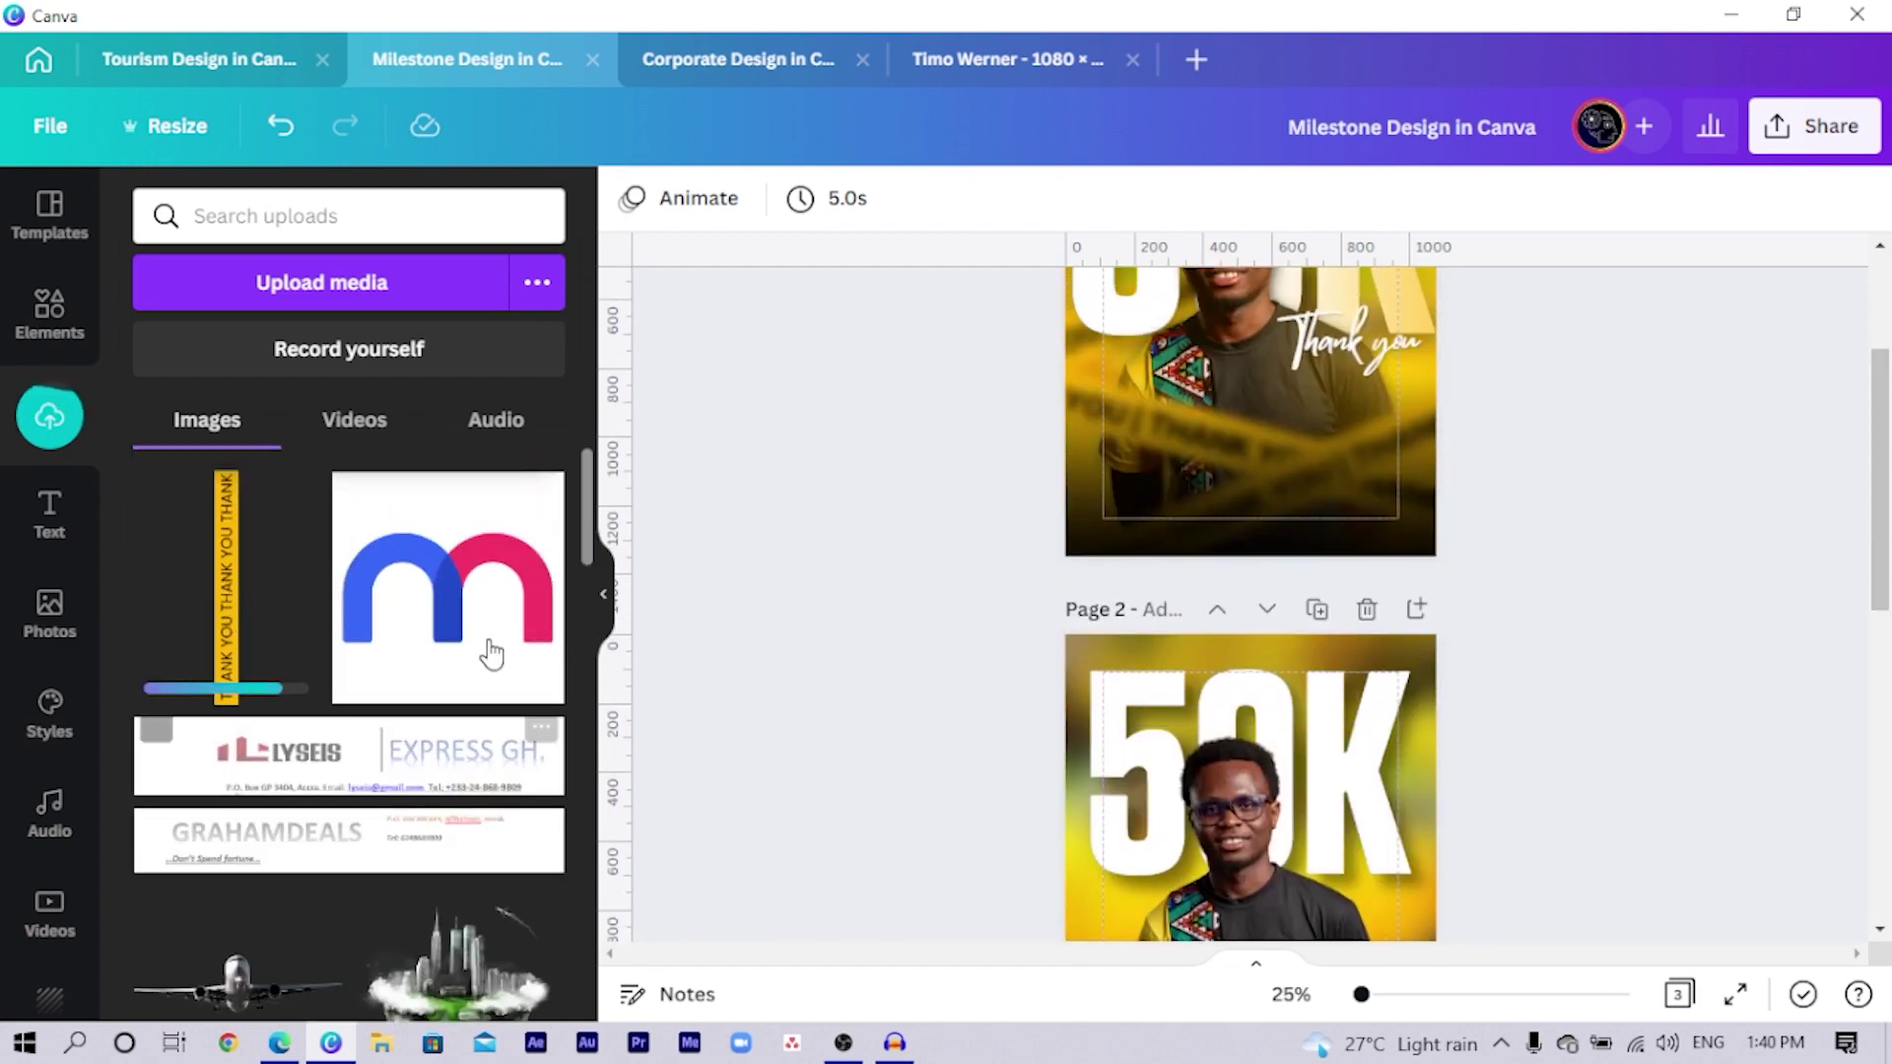
scroll(528, 663, "down", 3)
scroll(1097, 702, "down", 1)
scroll(1097, 702, "down", 2)
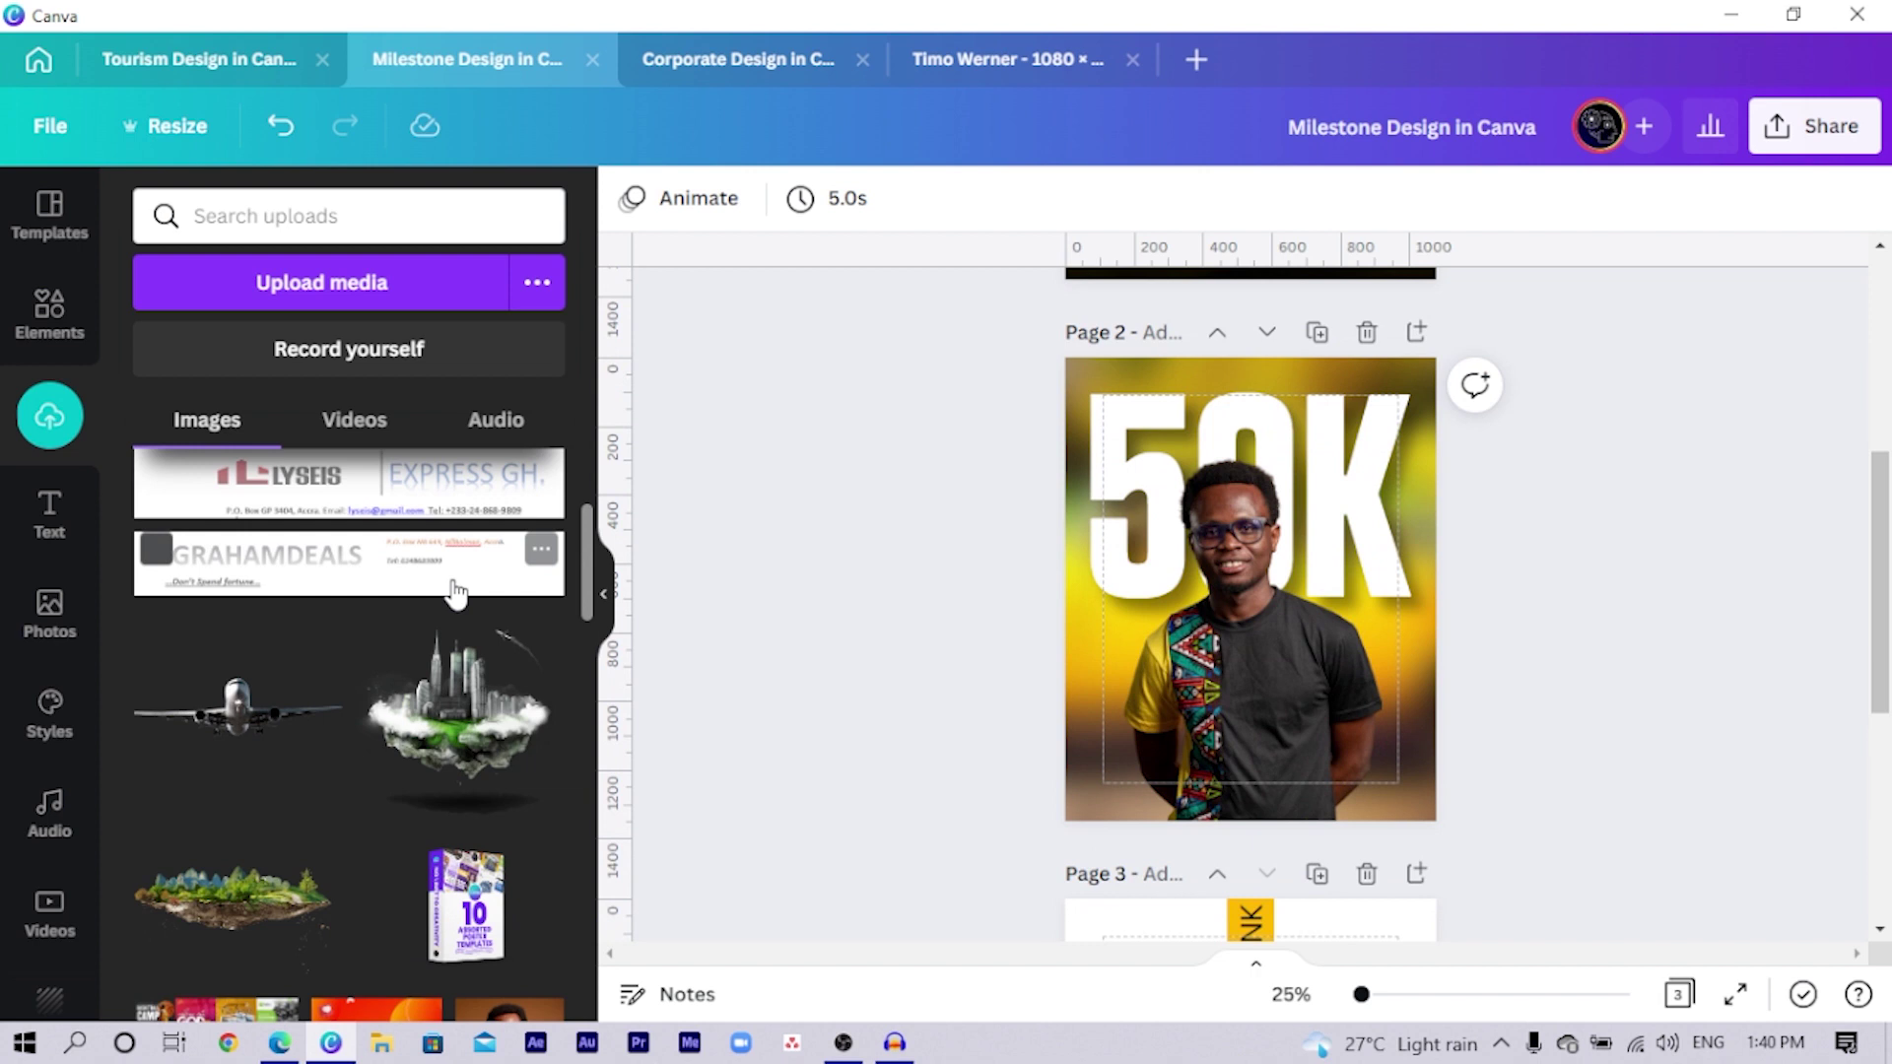
scroll(312, 631, "up", 3)
left_click(207, 636)
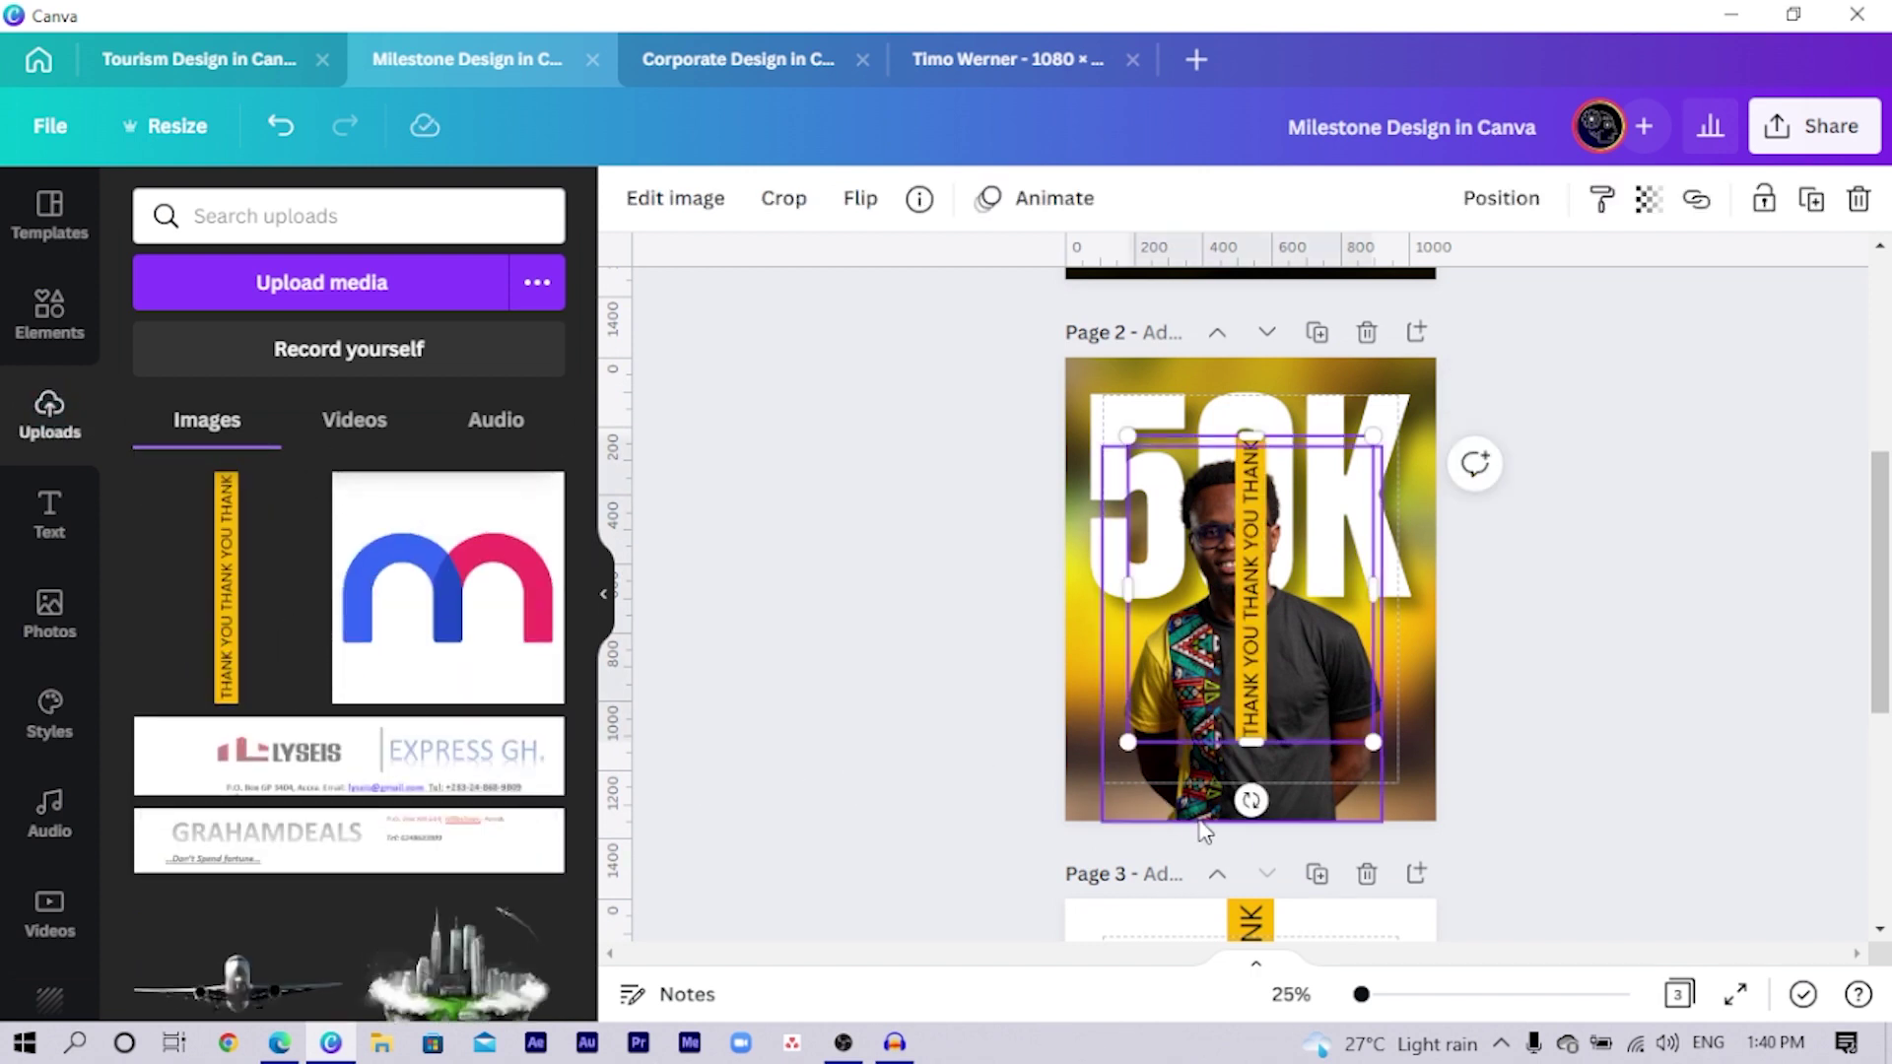
left_click_drag(1250, 798, 1043, 637)
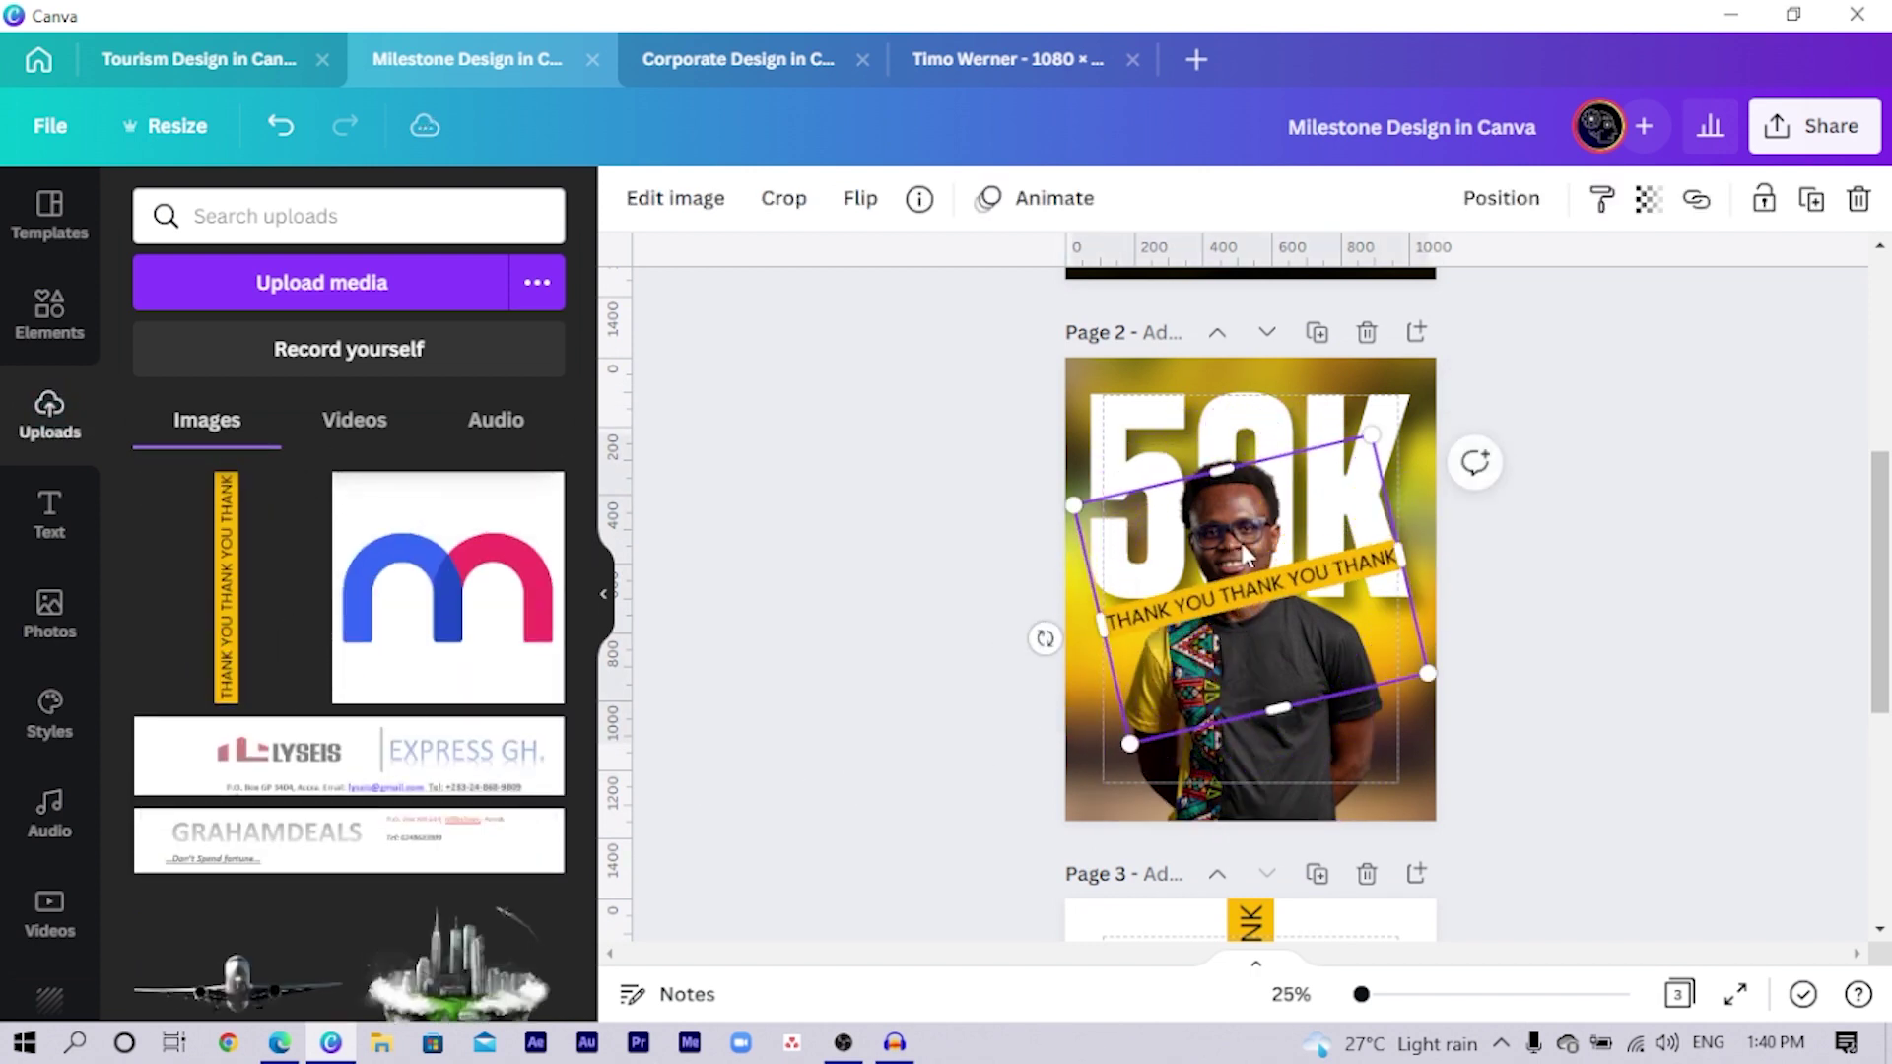
Step: Delete page 3, then make the THANK YOU band thinner, longer off the left edge, and tilted down-right
left_click(1366, 874)
left_click_drag(1222, 470, 1244, 562)
left_click_drag(1301, 729, 1279, 645)
left_click_drag(1109, 659, 1245, 751)
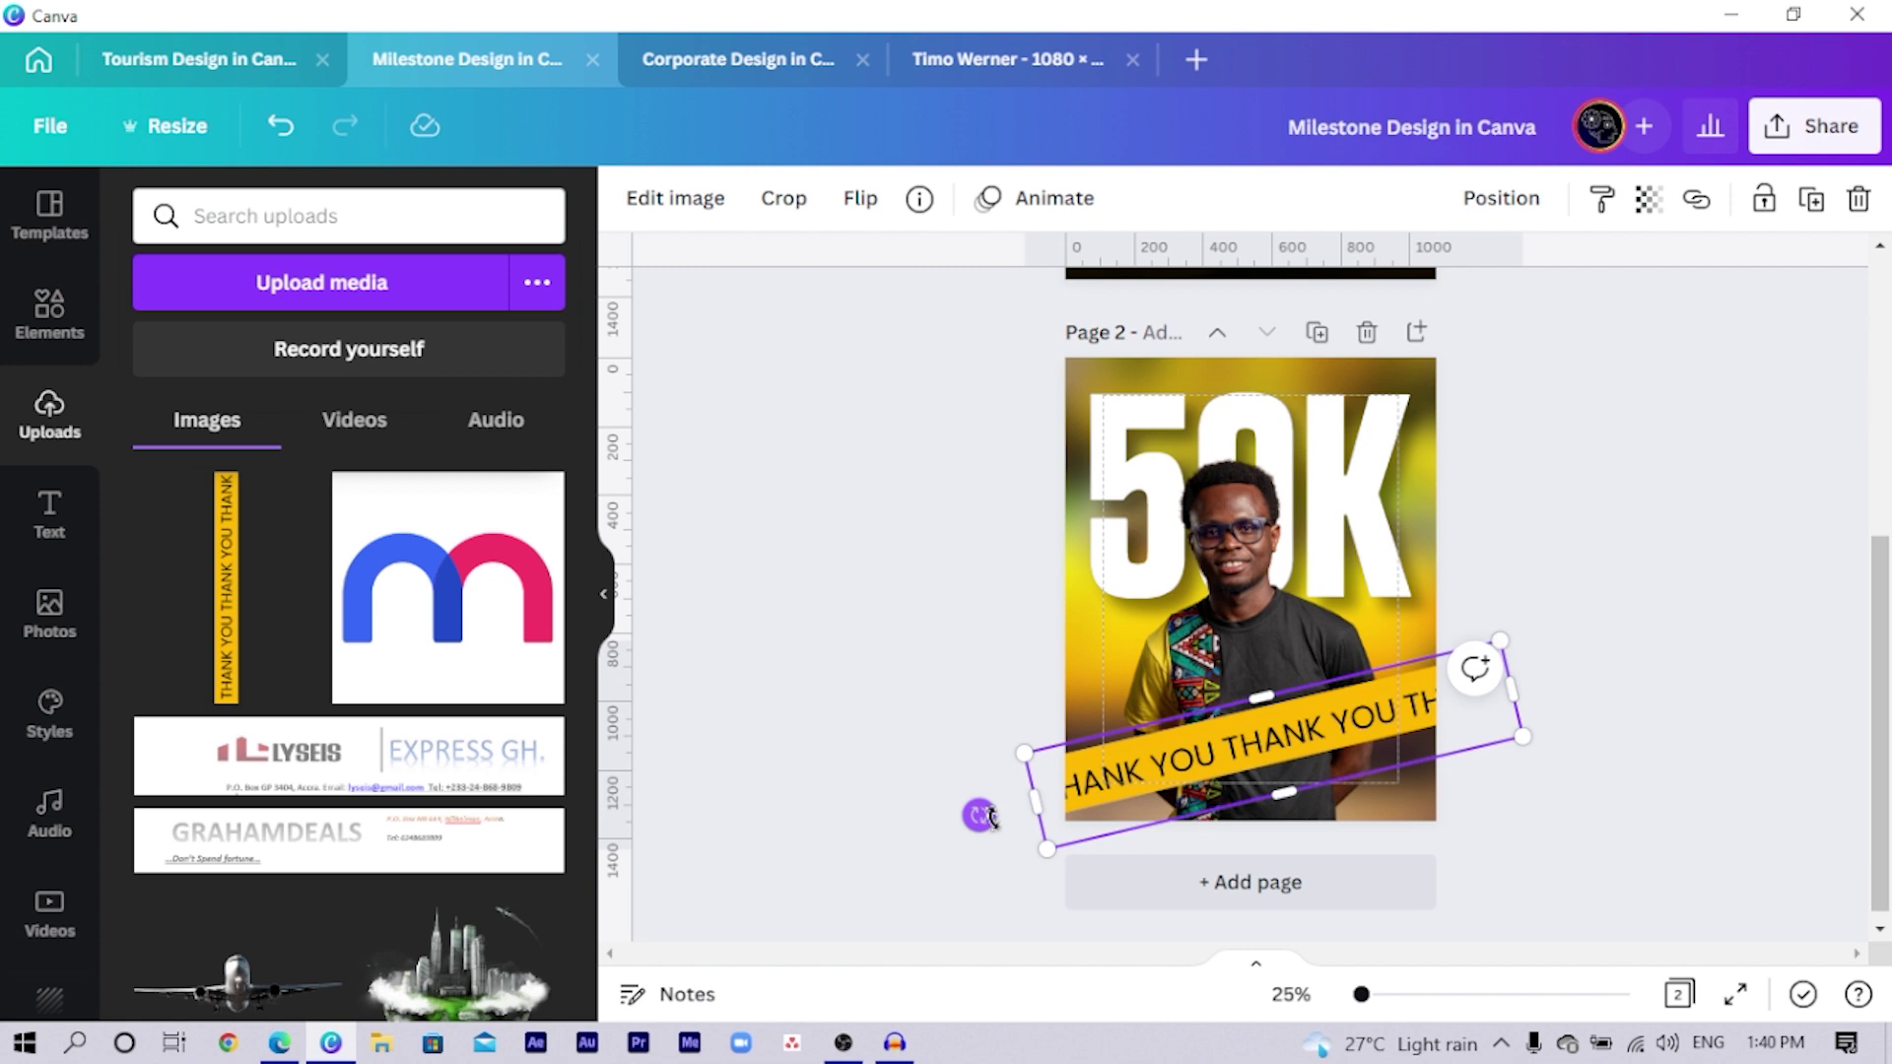
left_click_drag(981, 816, 983, 661)
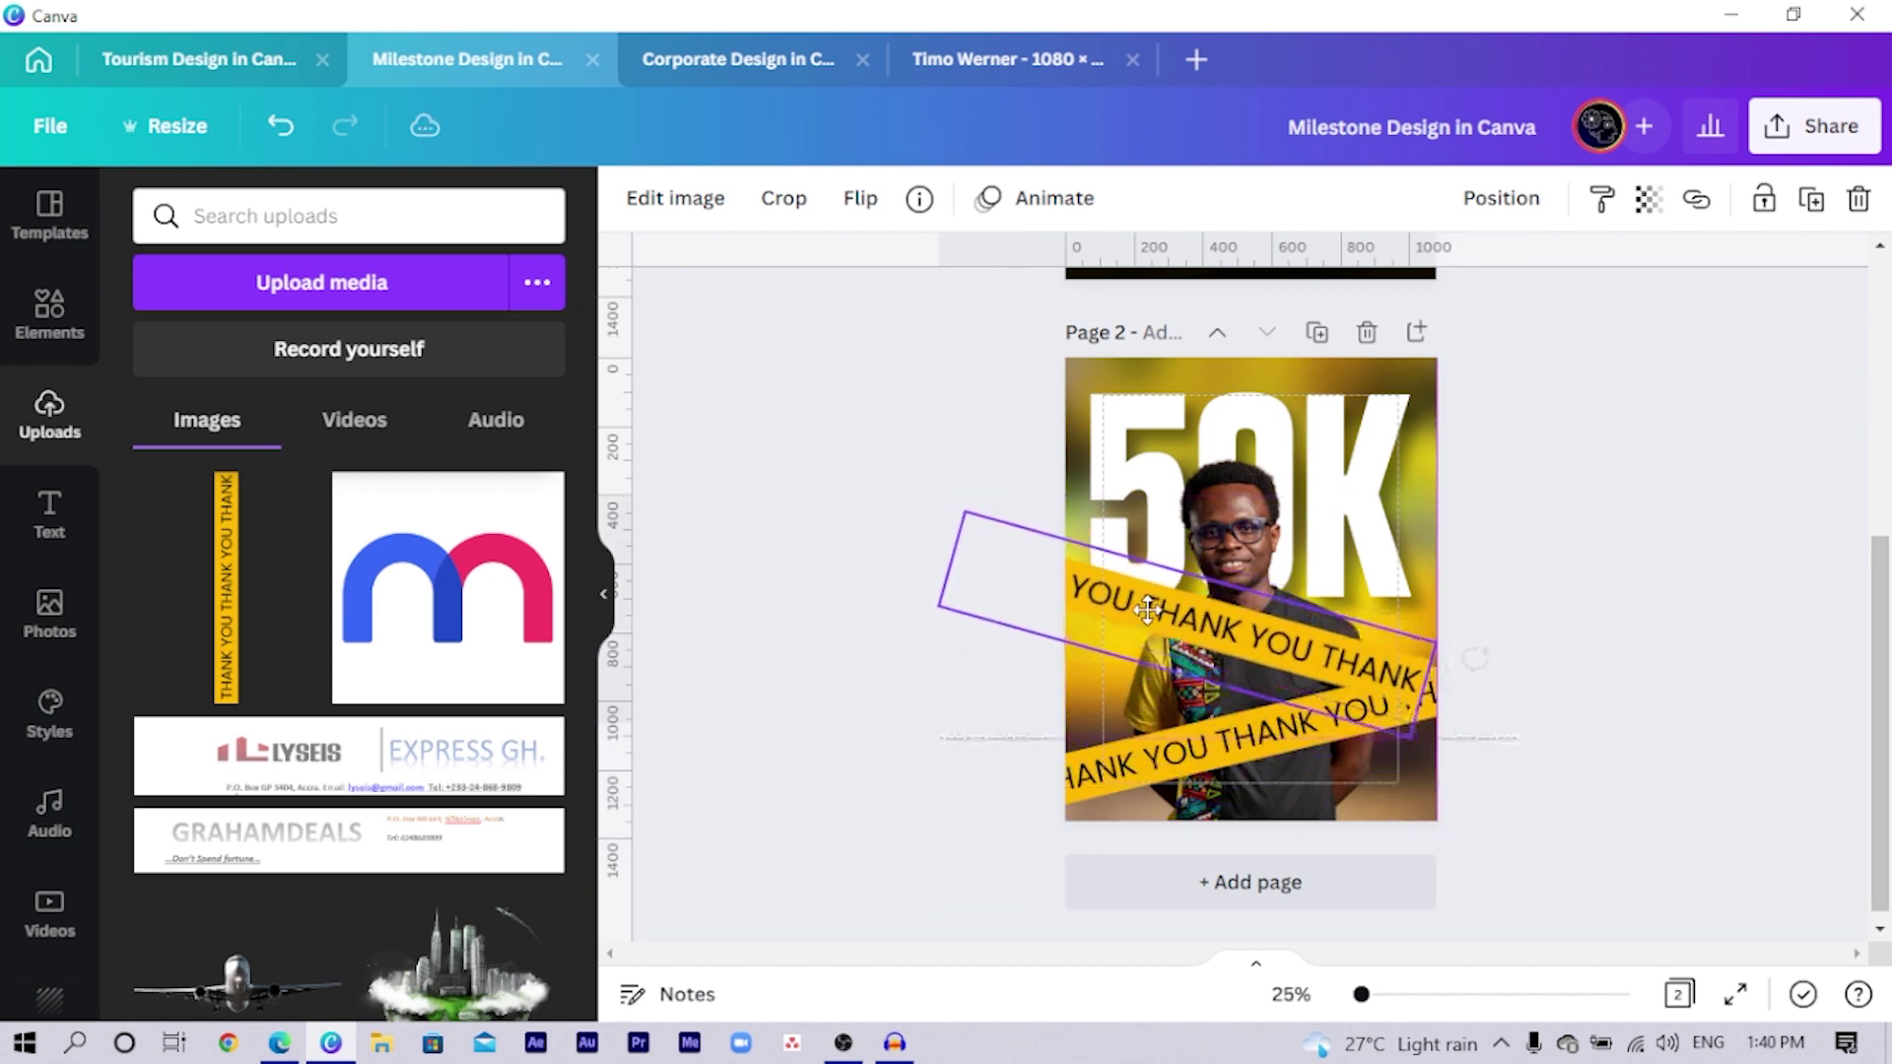
left_click_drag(1148, 611, 1165, 631)
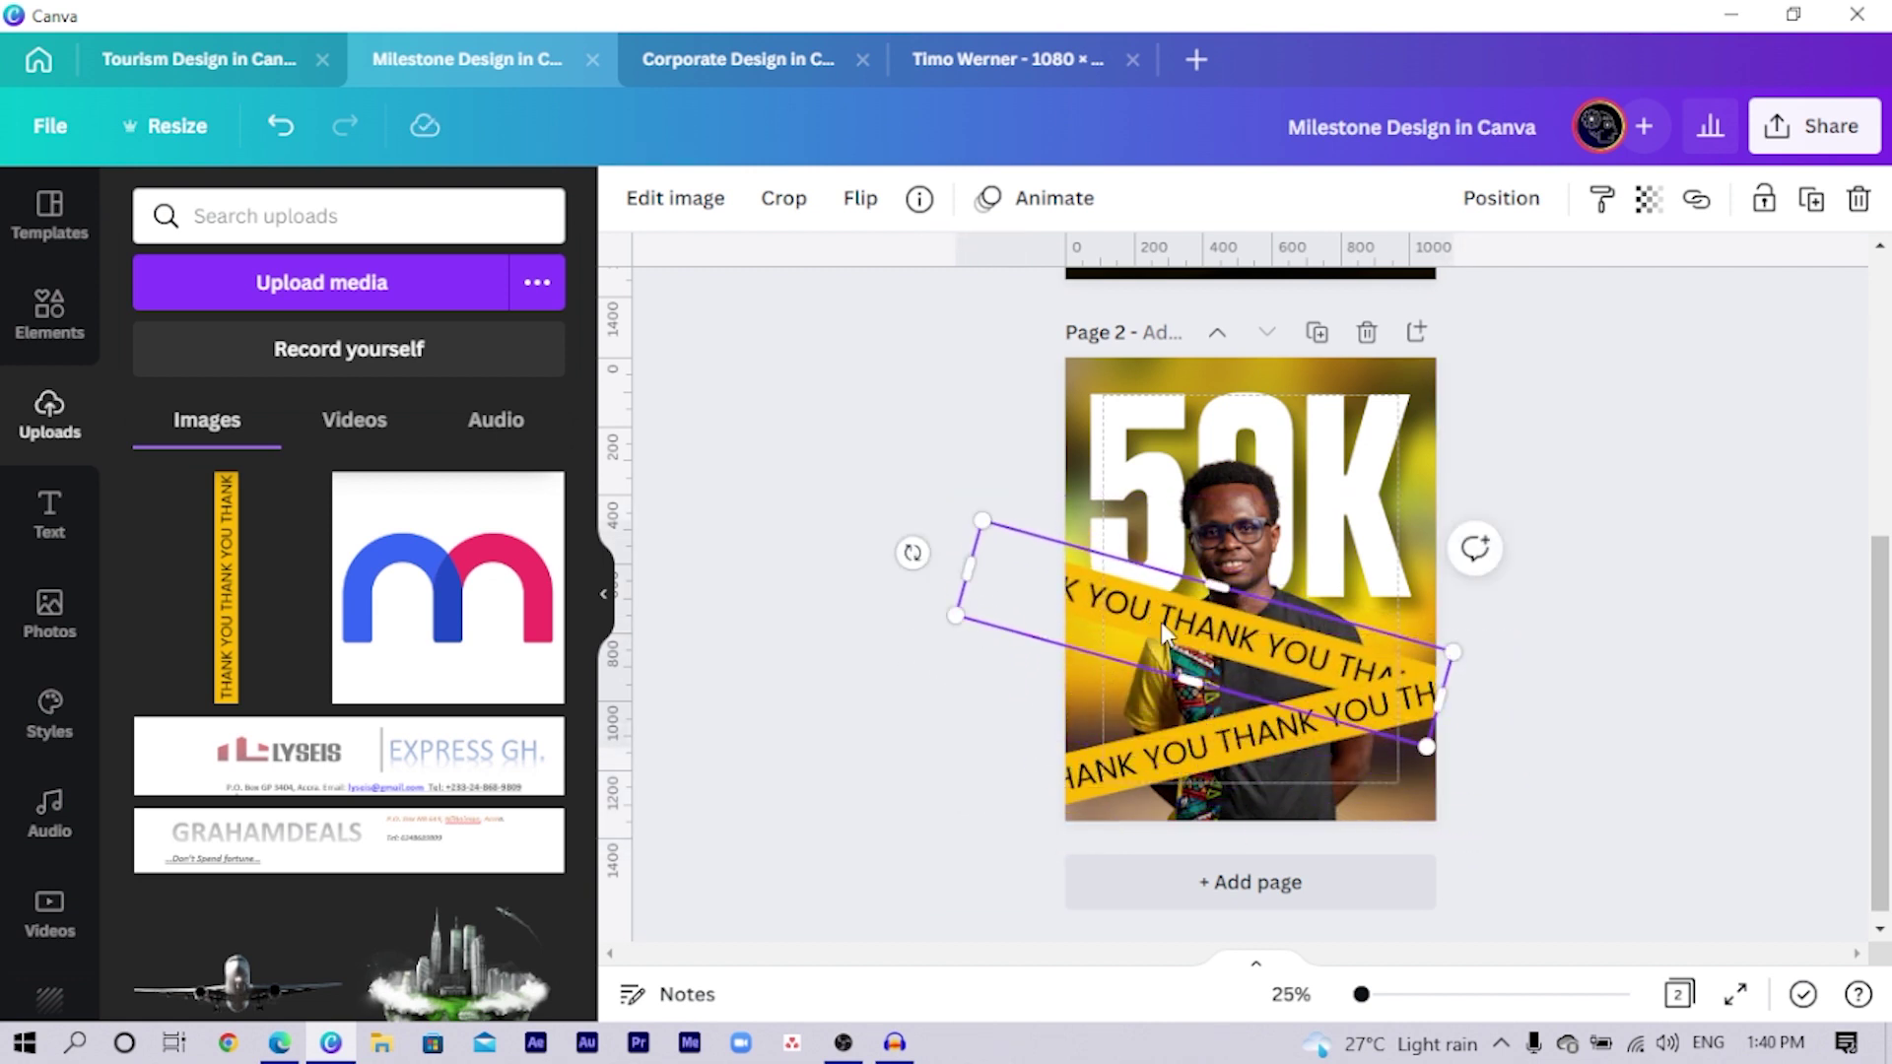
Step: Move the upper THANK YOU tape to the top of the page, keeping its original tilt
key("ctrl+bracketleft")
key("ctrl+bracketright")
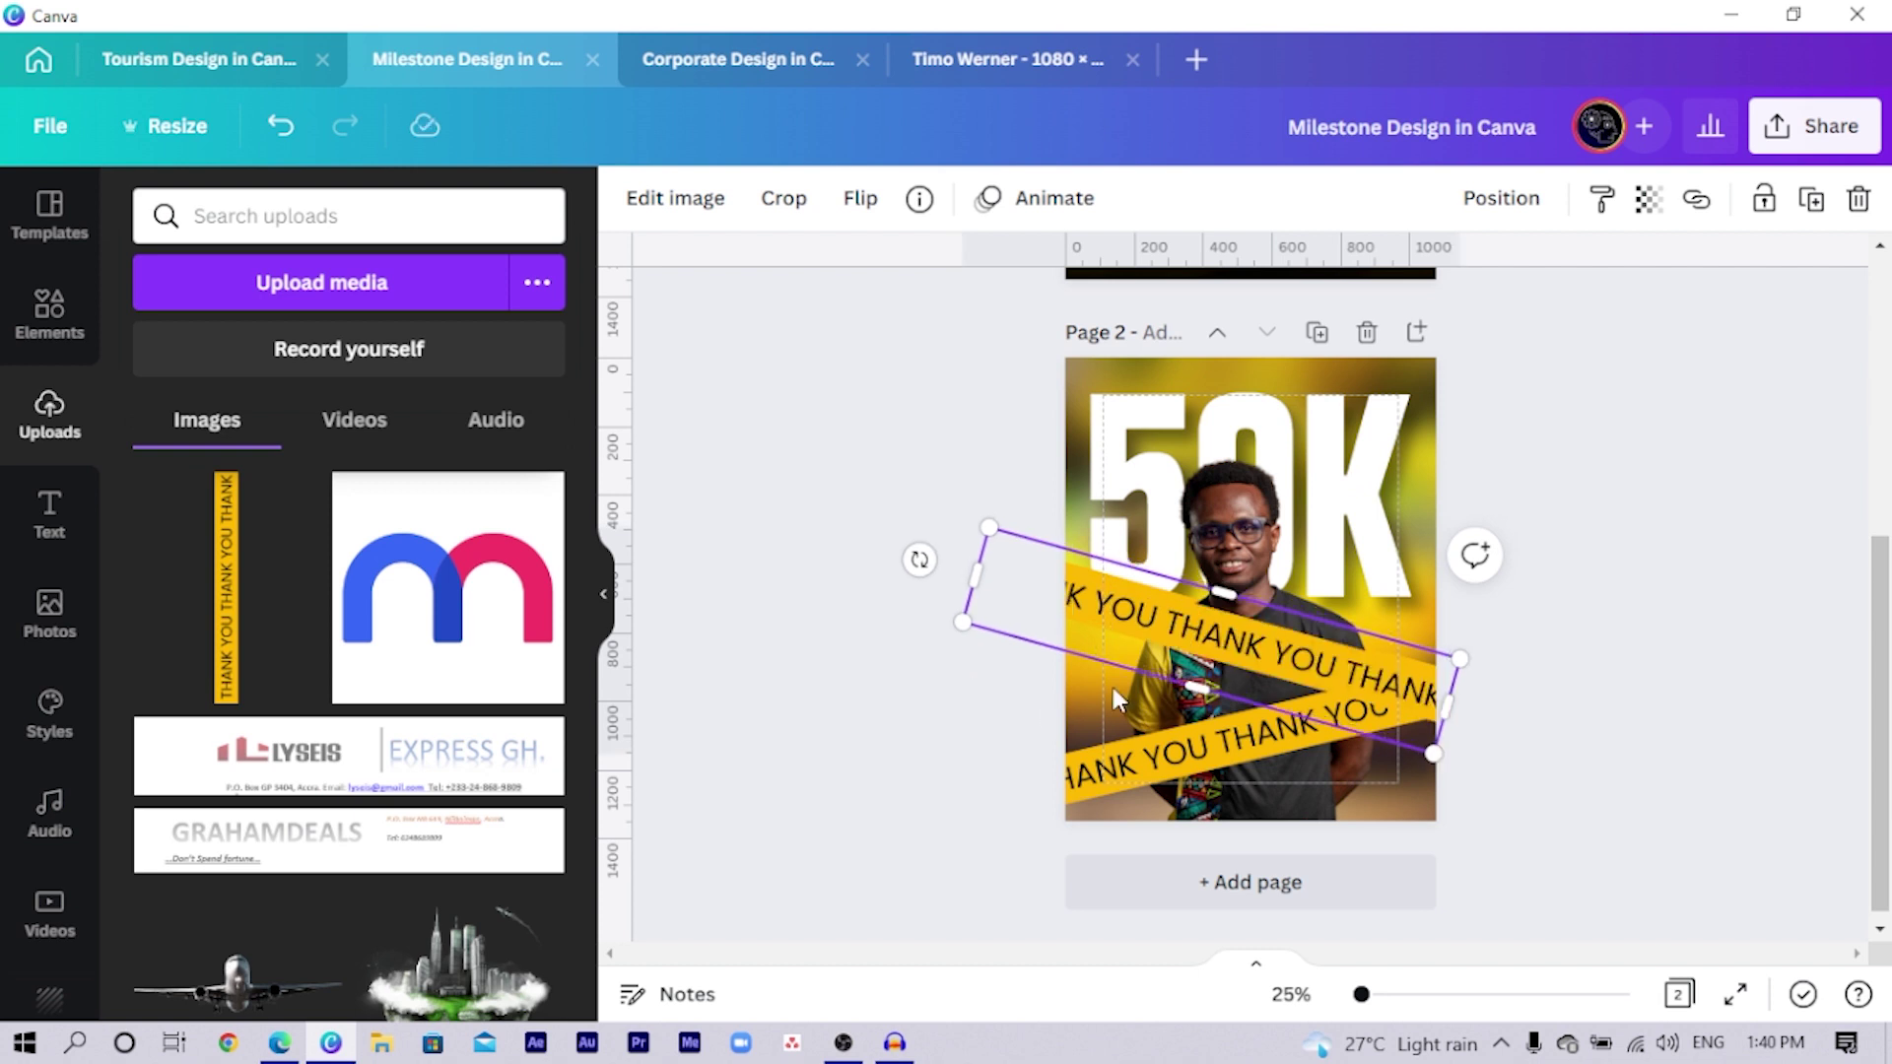
left_click_drag(1222, 633, 1365, 400)
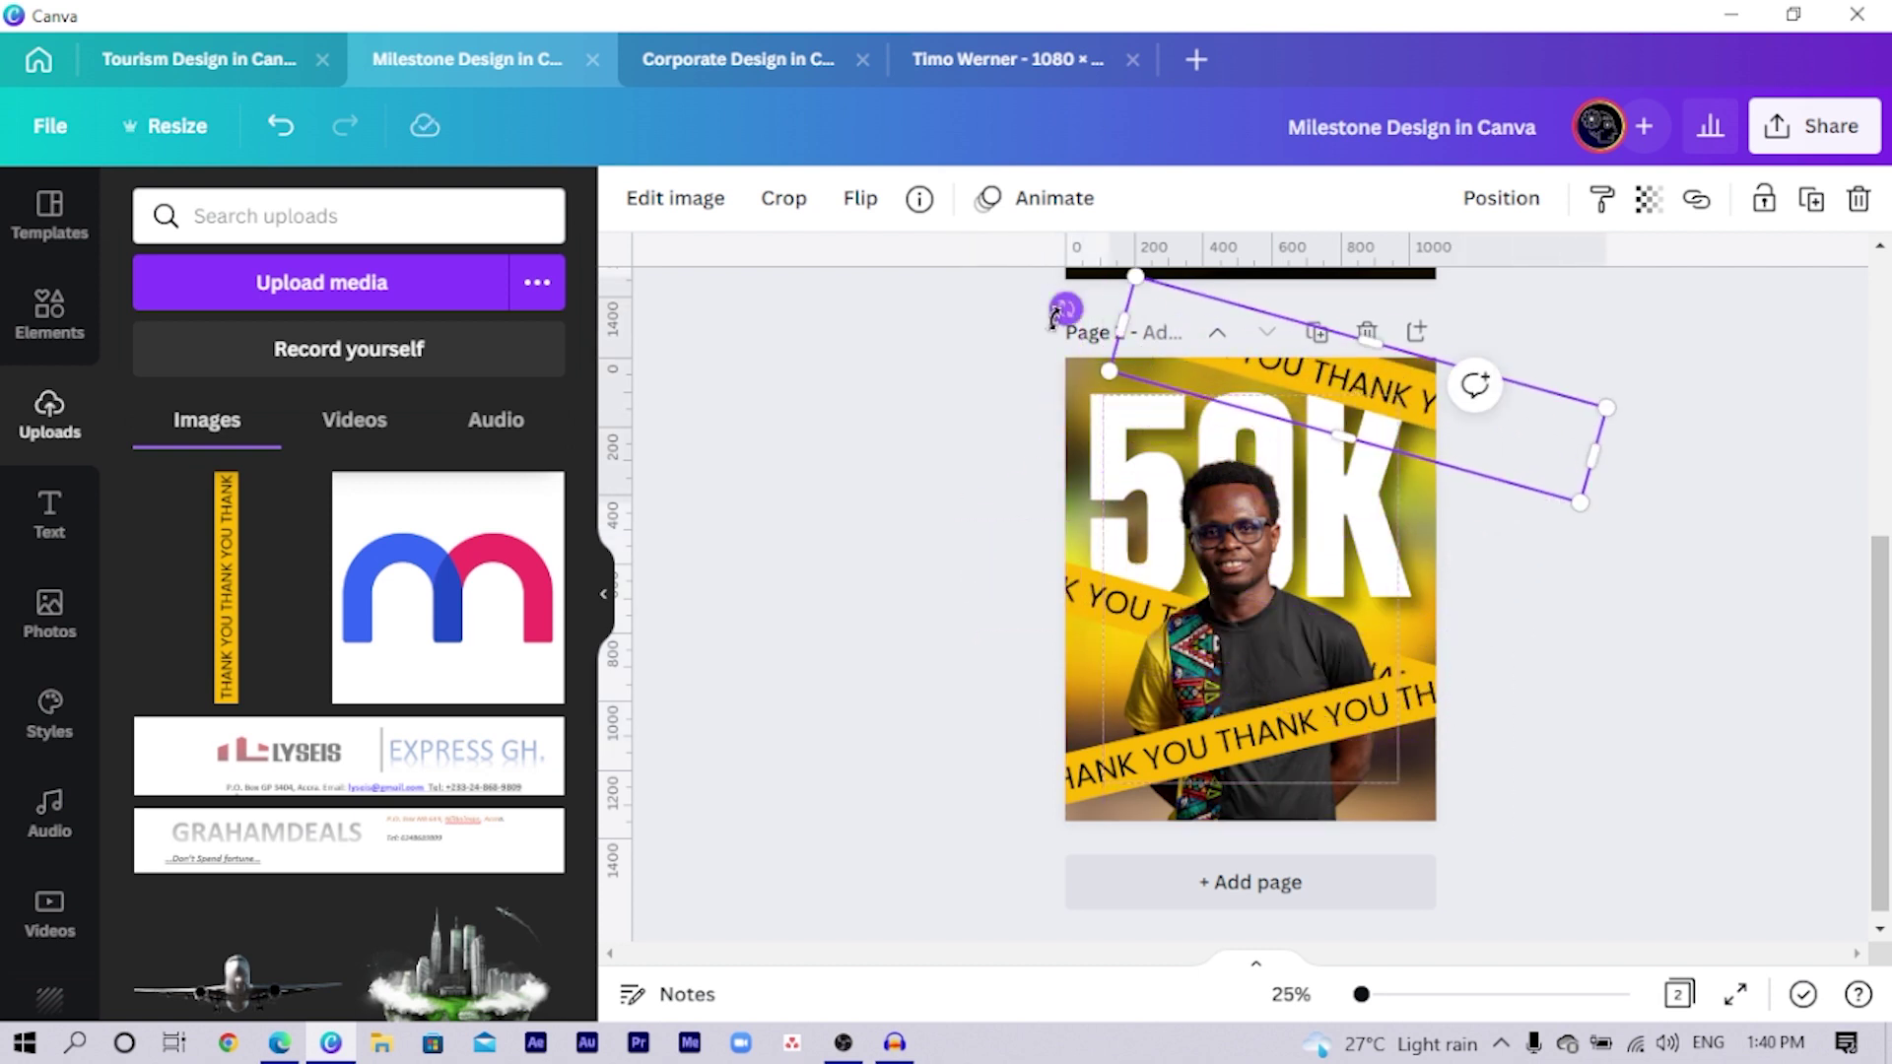
left_click_drag(1064, 311, 1120, 481)
key("ctrl+z")
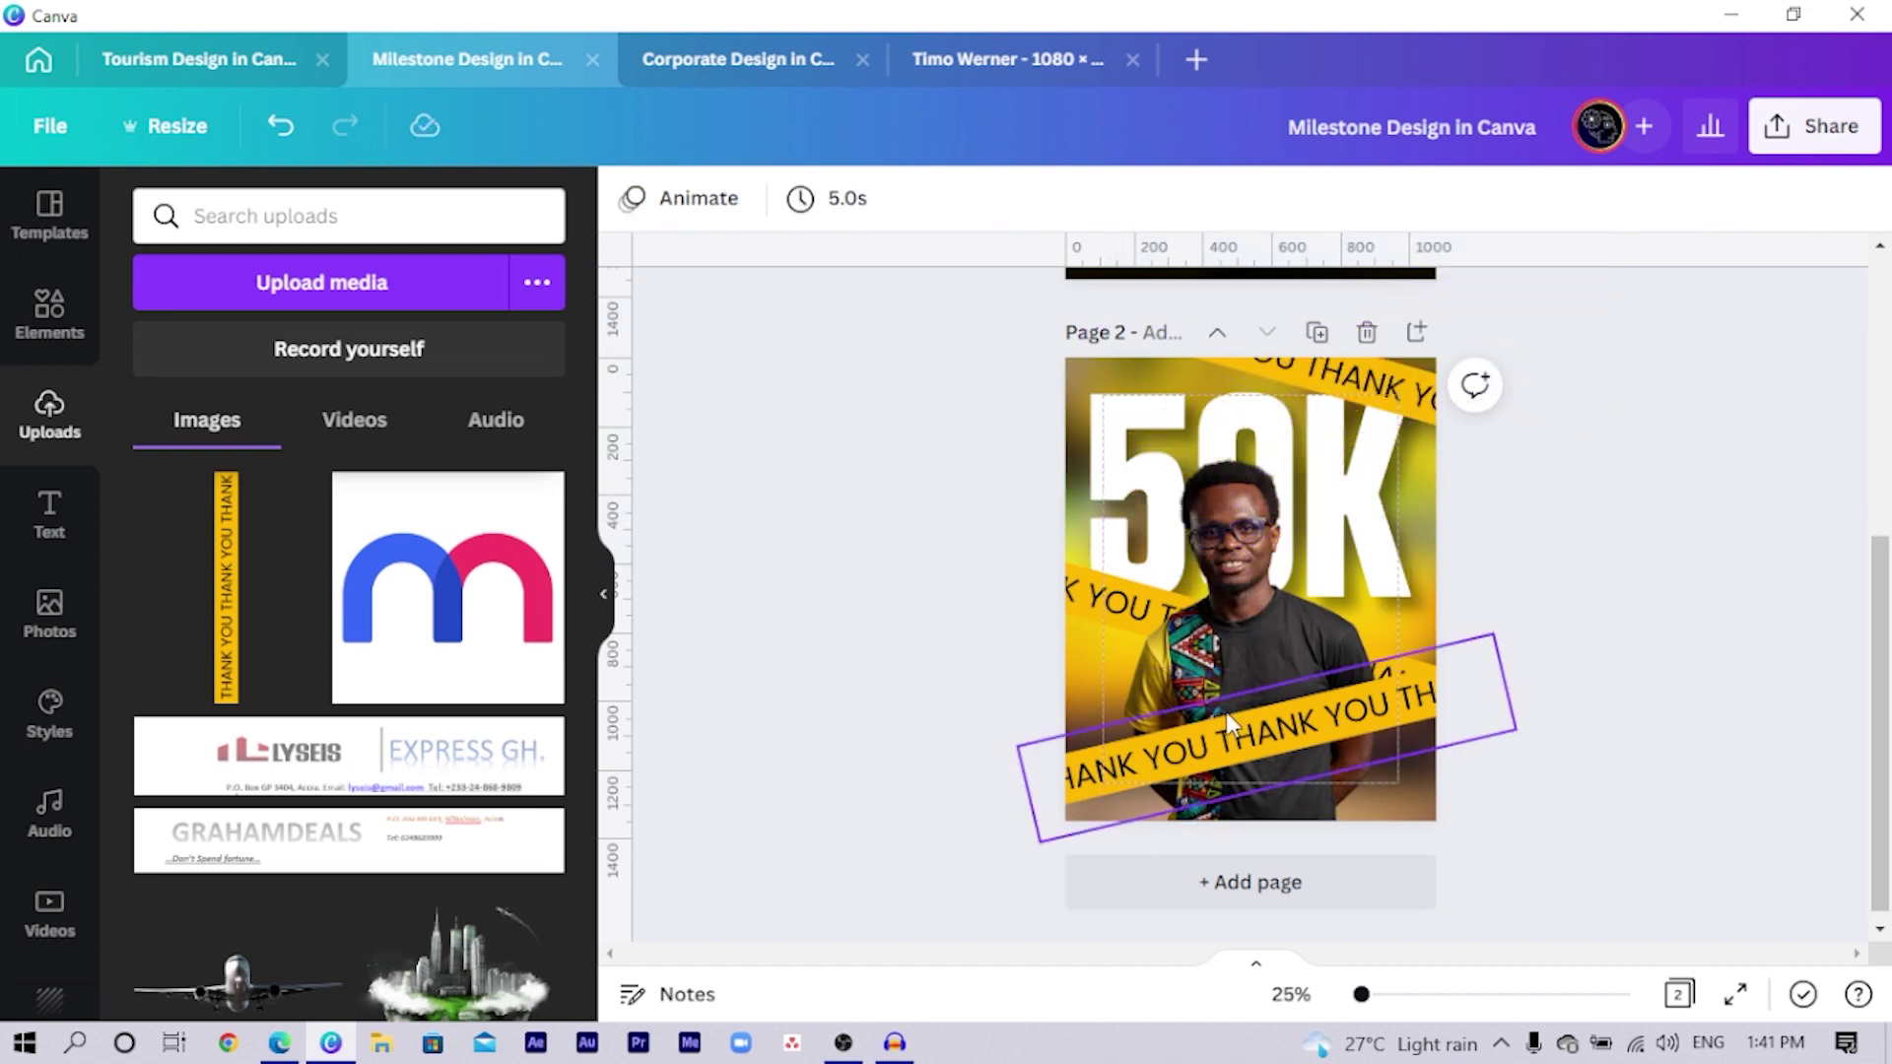
Step: Try moving the bottom THANK YOU tape toward the top, then revert it
left_click(1229, 725)
left_click_drag(1276, 749, 1039, 393)
key("ctrl+z")
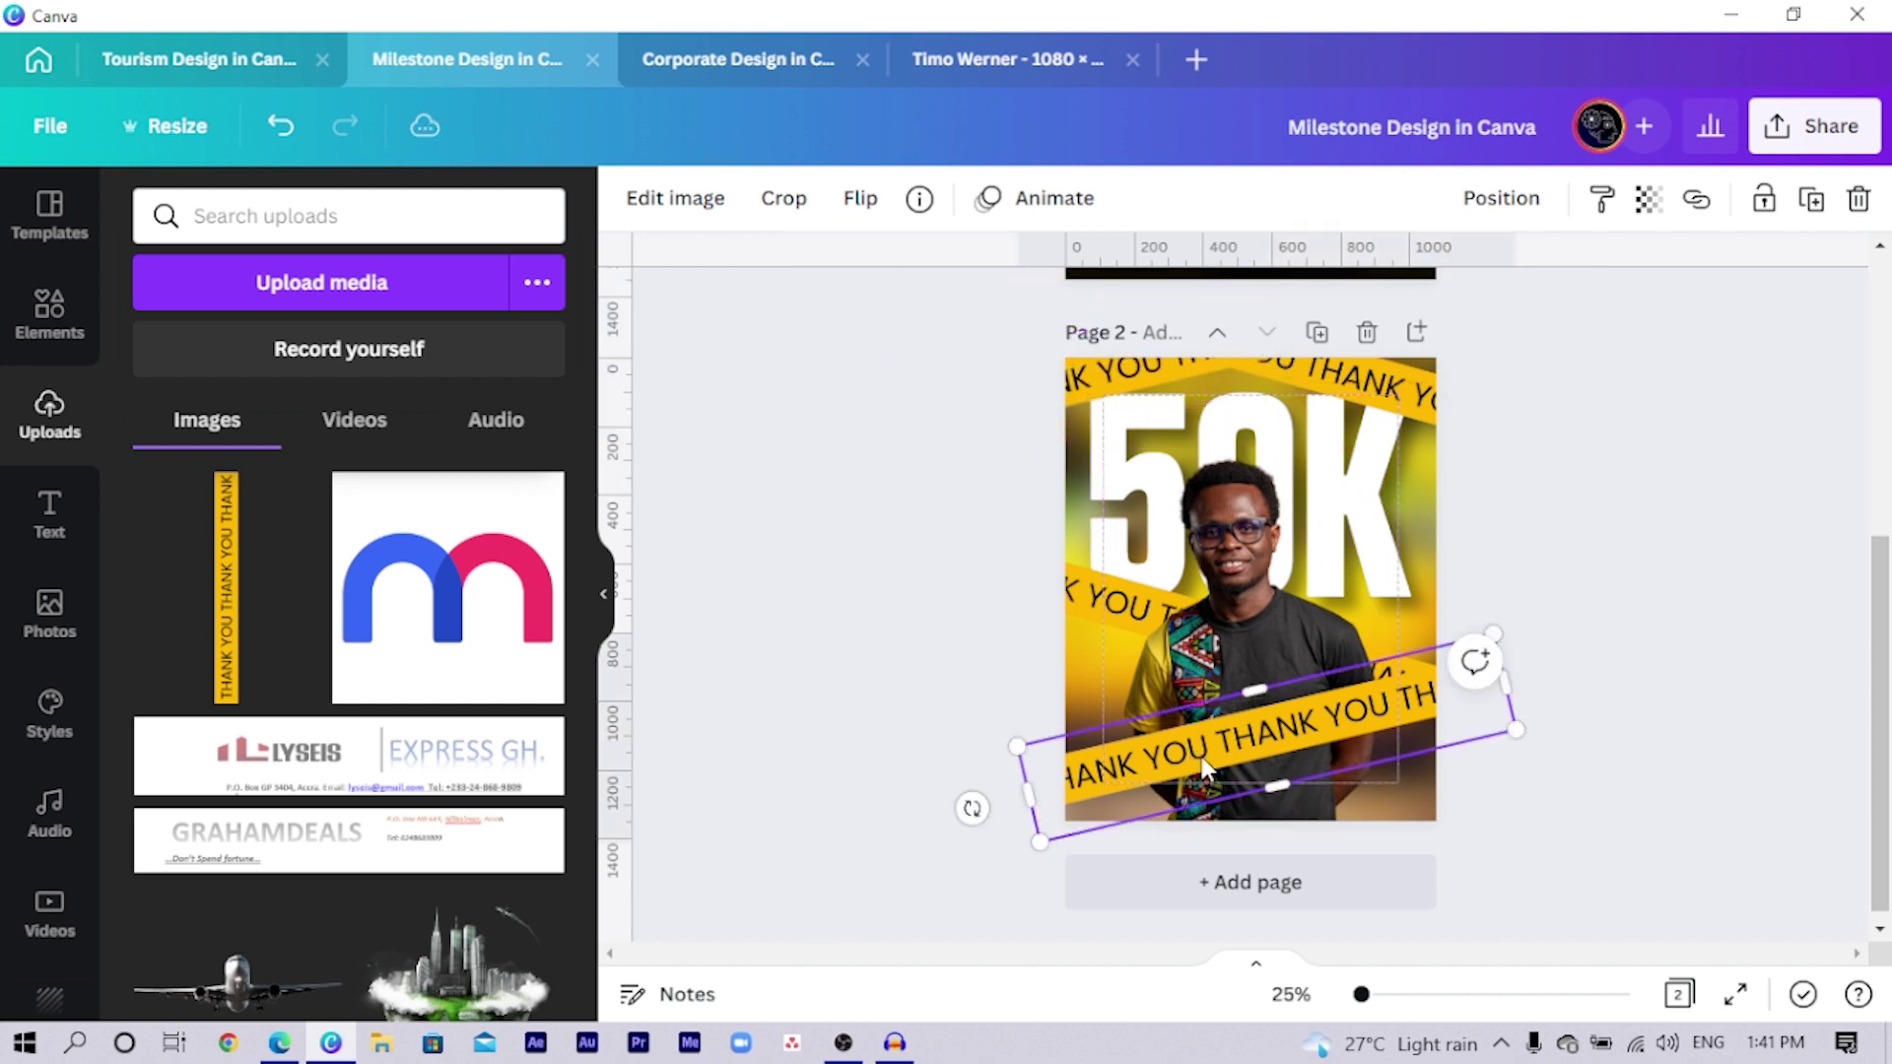
Step: Blur the bottom THANK YOU tape lightly and the middle tape more strongly
left_click(677, 219)
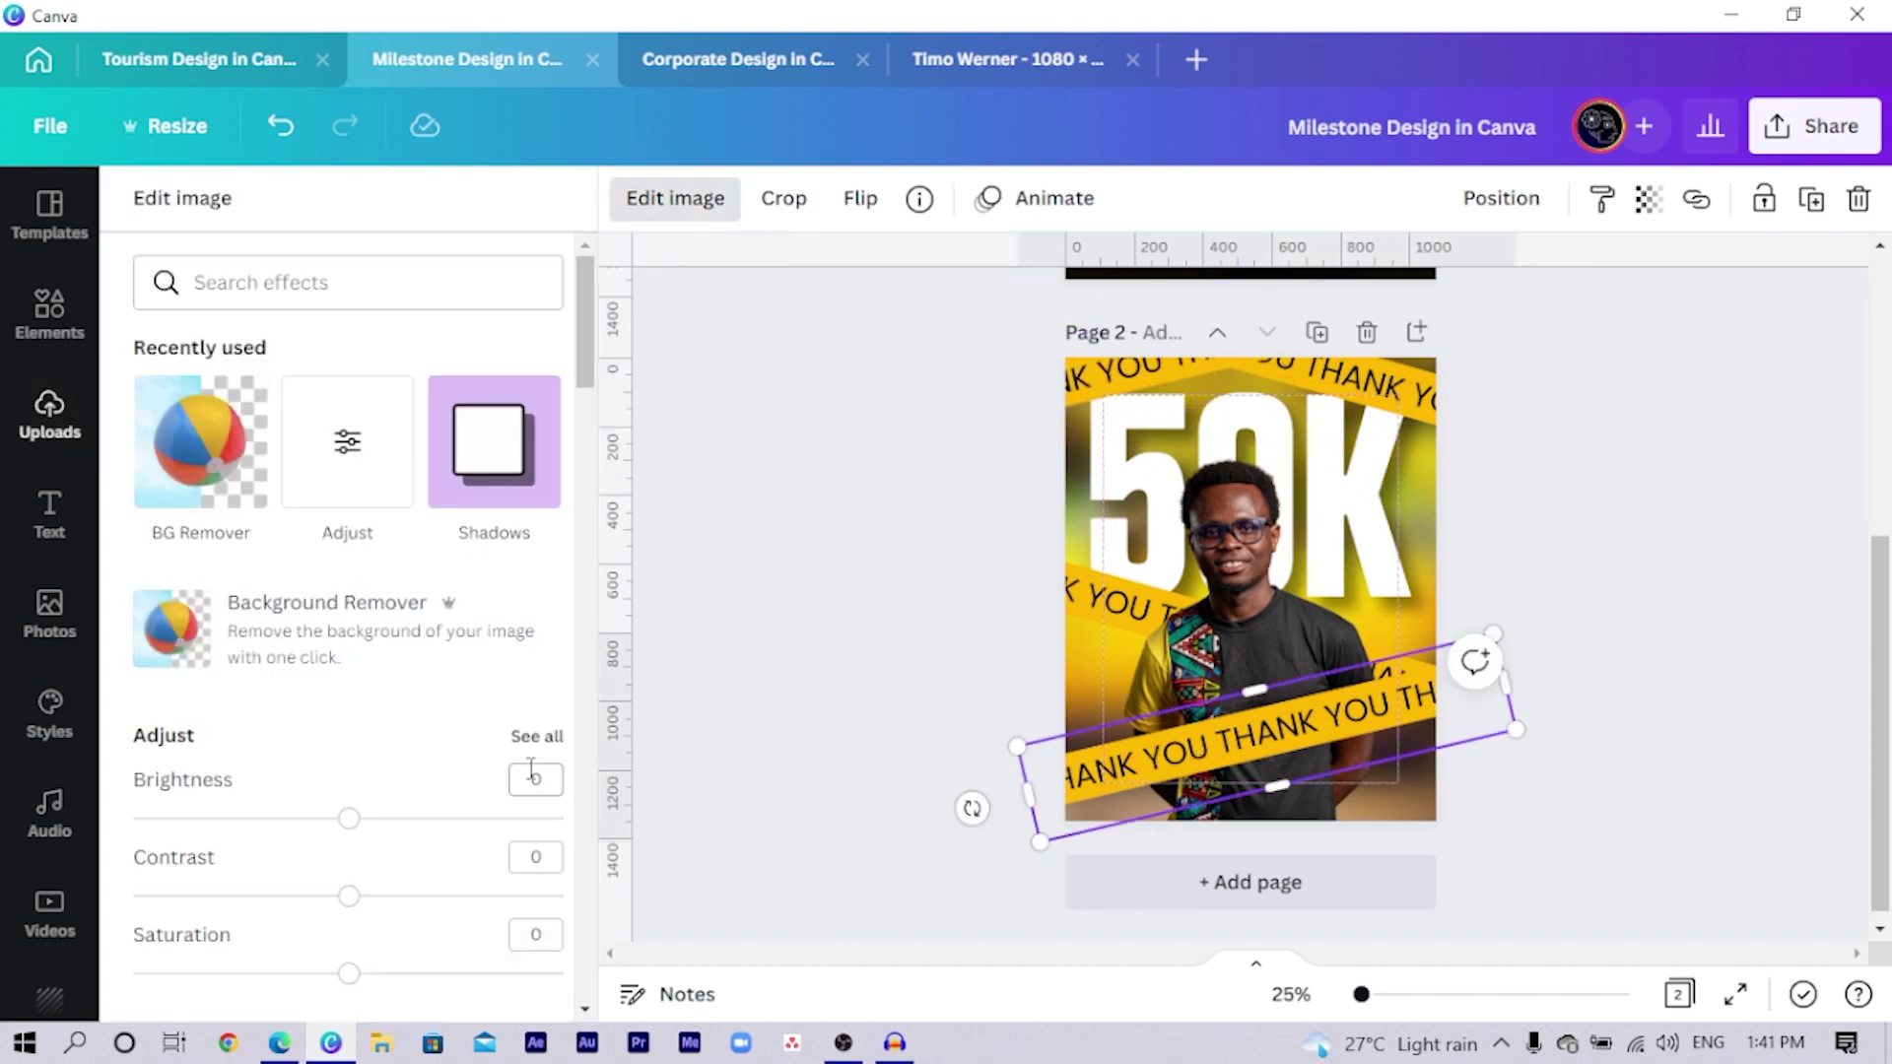
left_click(541, 741)
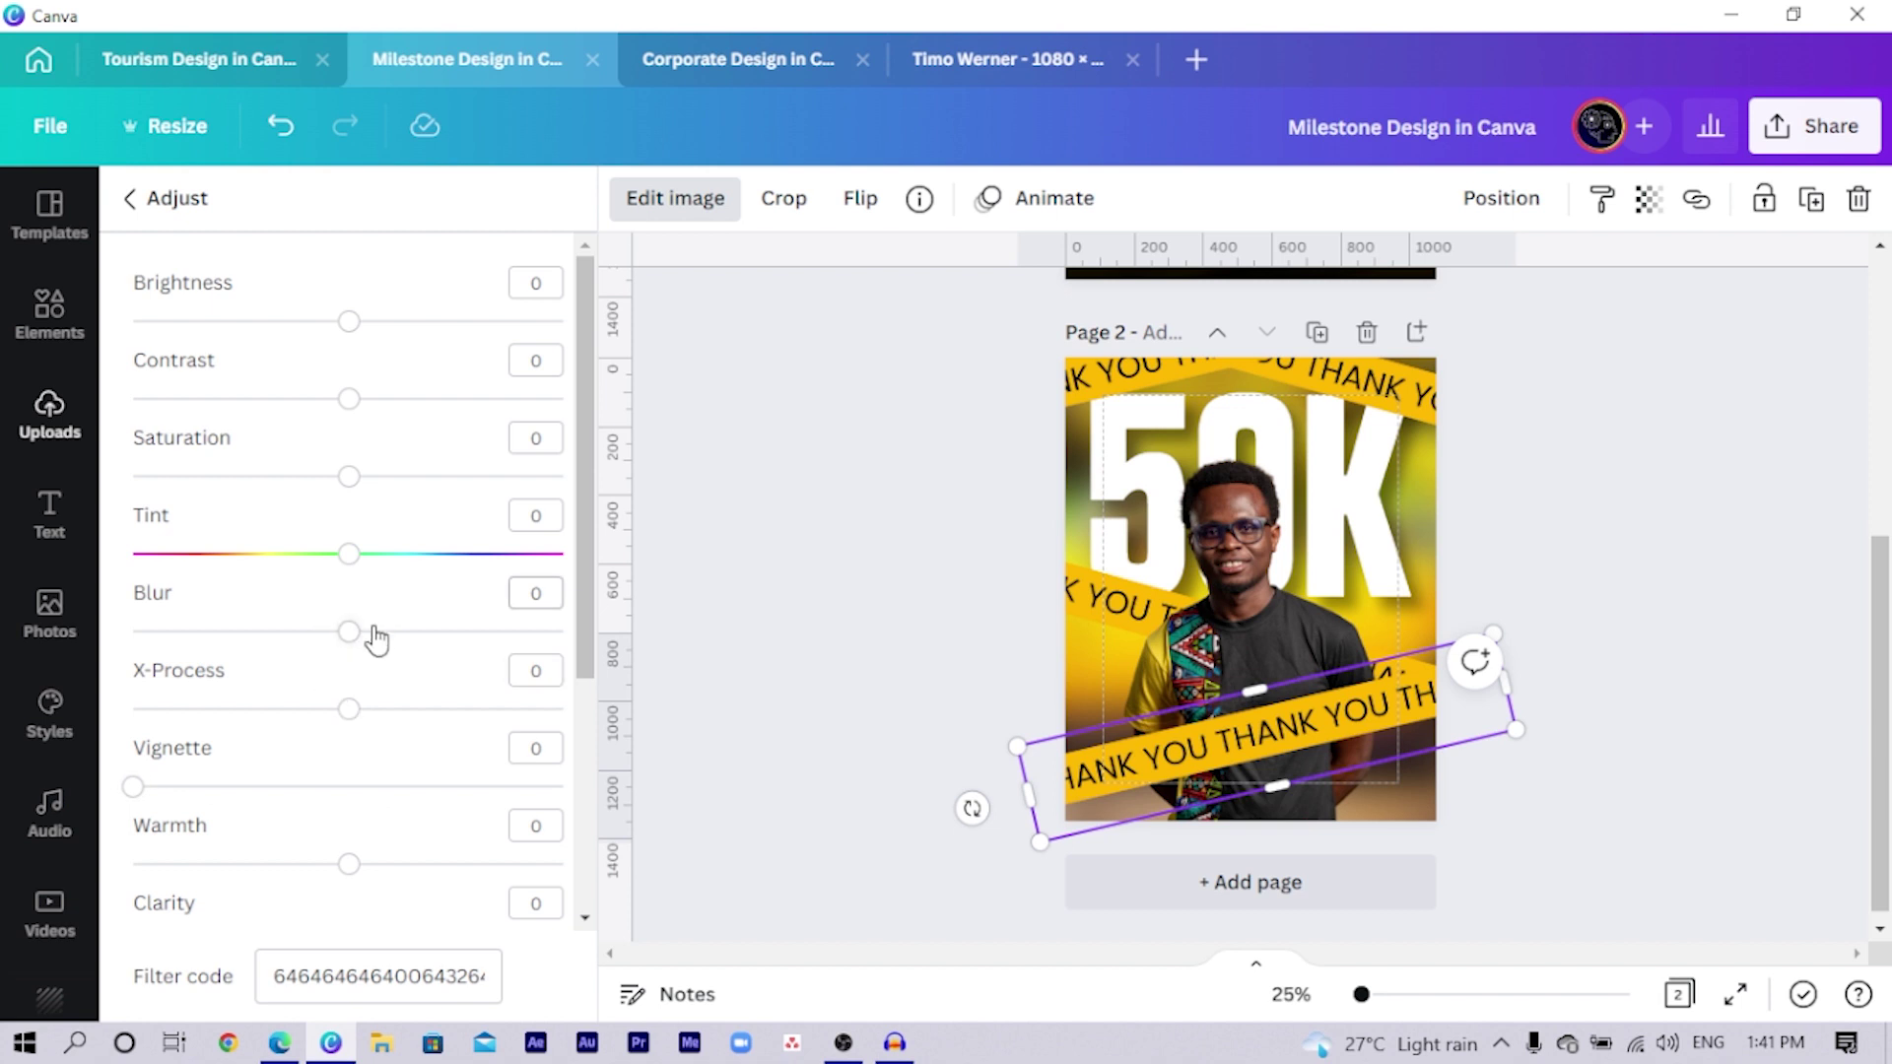
left_click_drag(376, 640, 364, 695)
left_click(1069, 618)
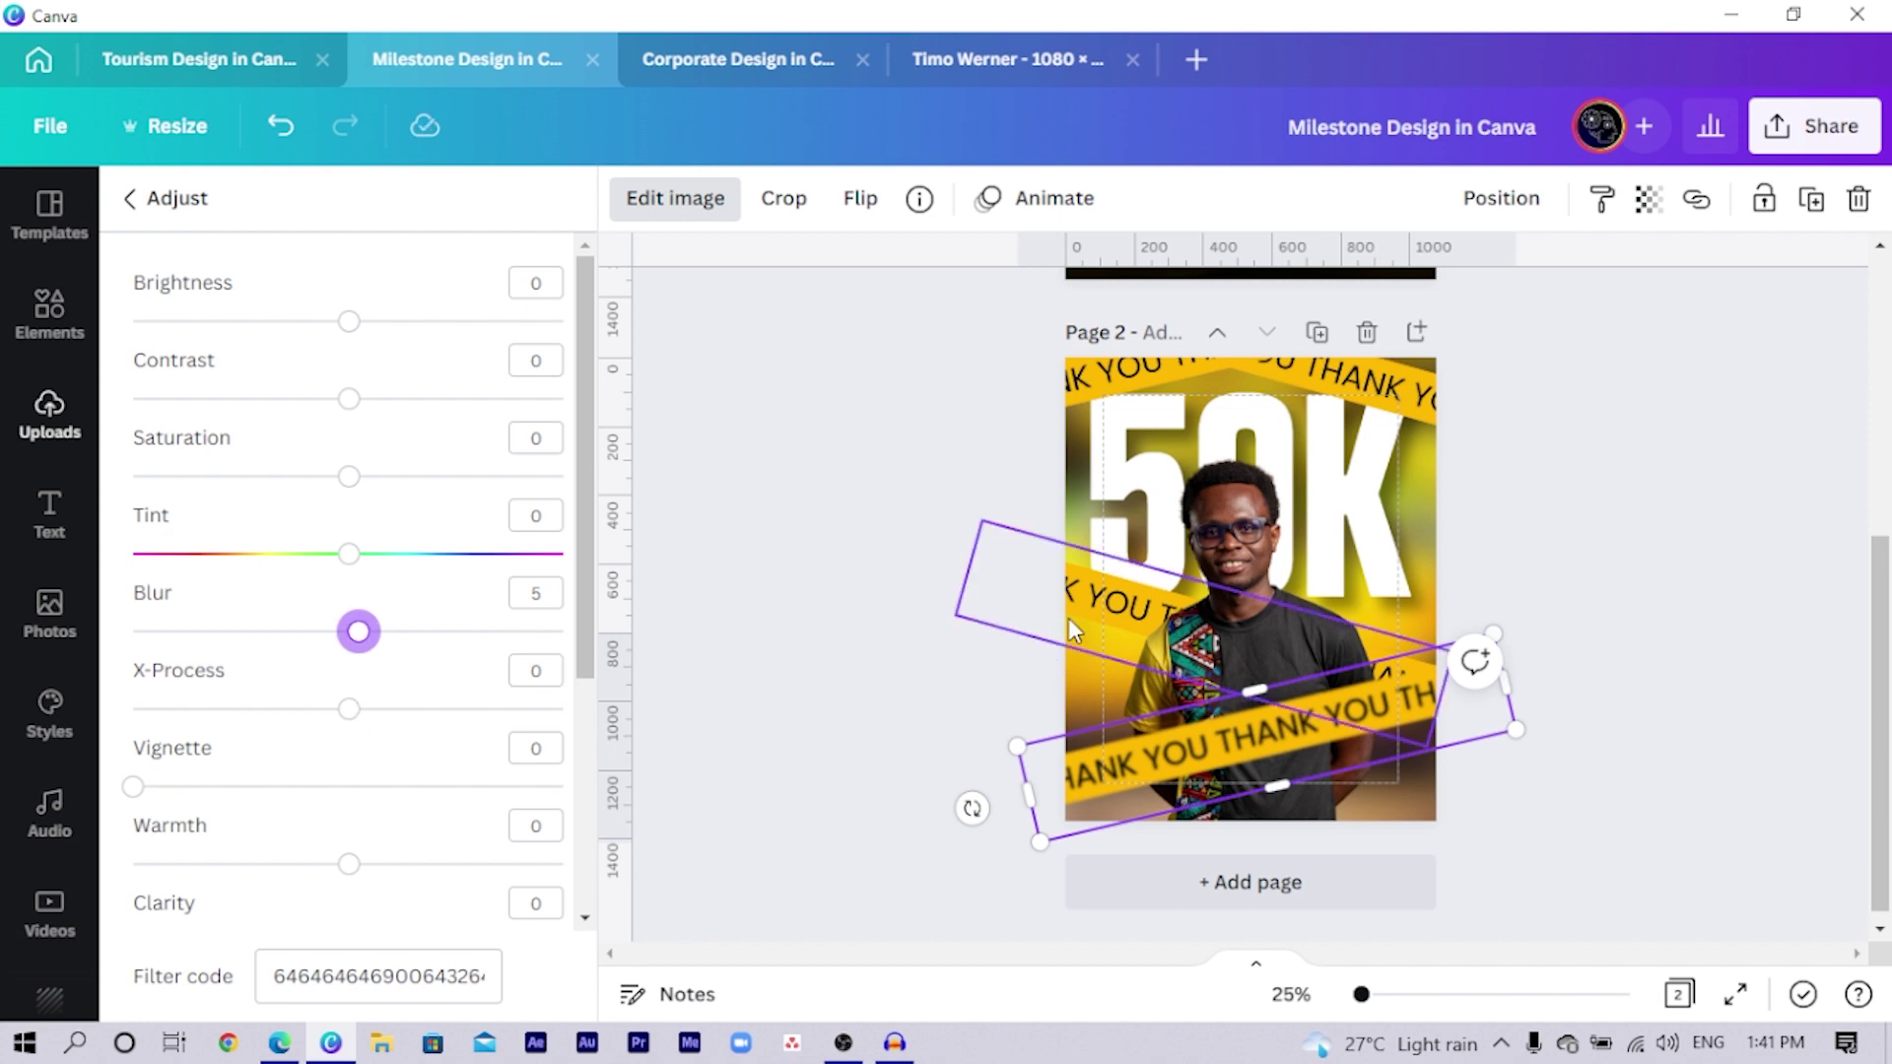
mouse_move(358, 643)
left_mouse_down()
mouse_move(413, 642)
mouse_move(382, 650)
left_mouse_up()
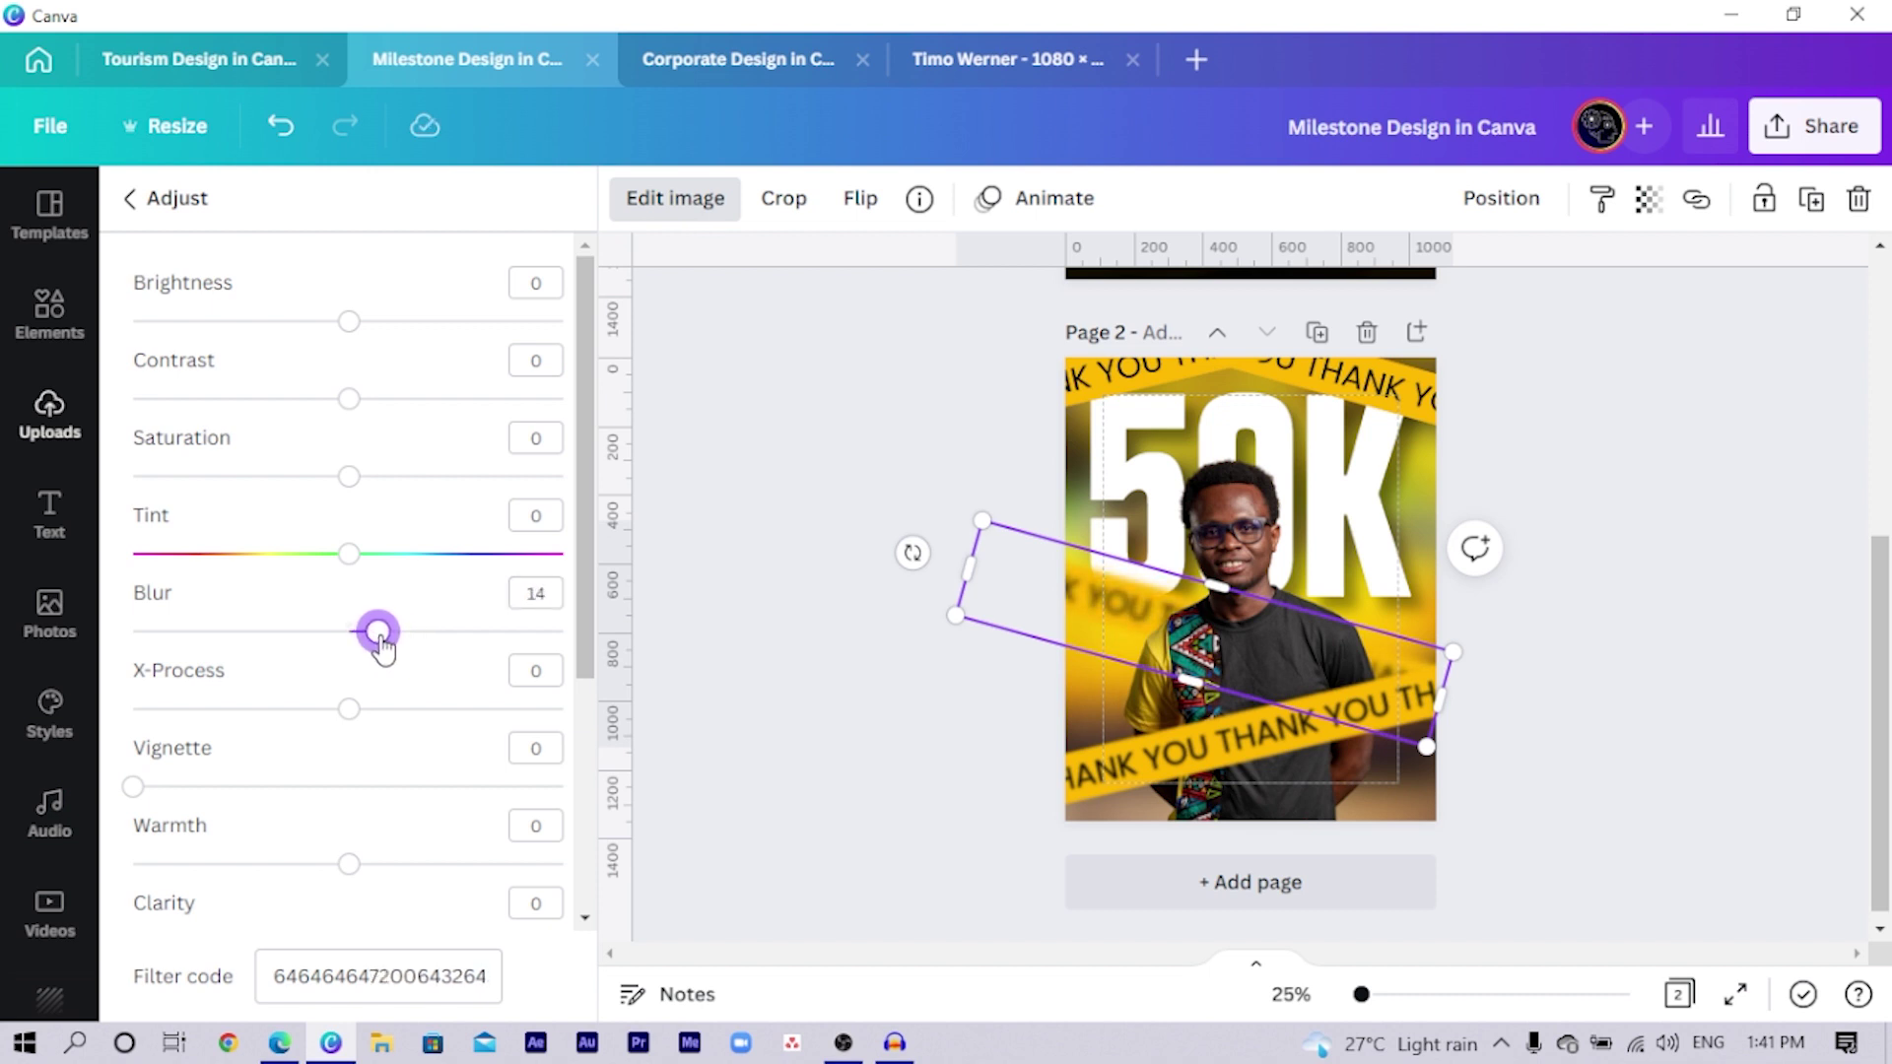
Step: Copy the bottom tape's blur filter code onto the top THANK YOU tape
left_click(1069, 387)
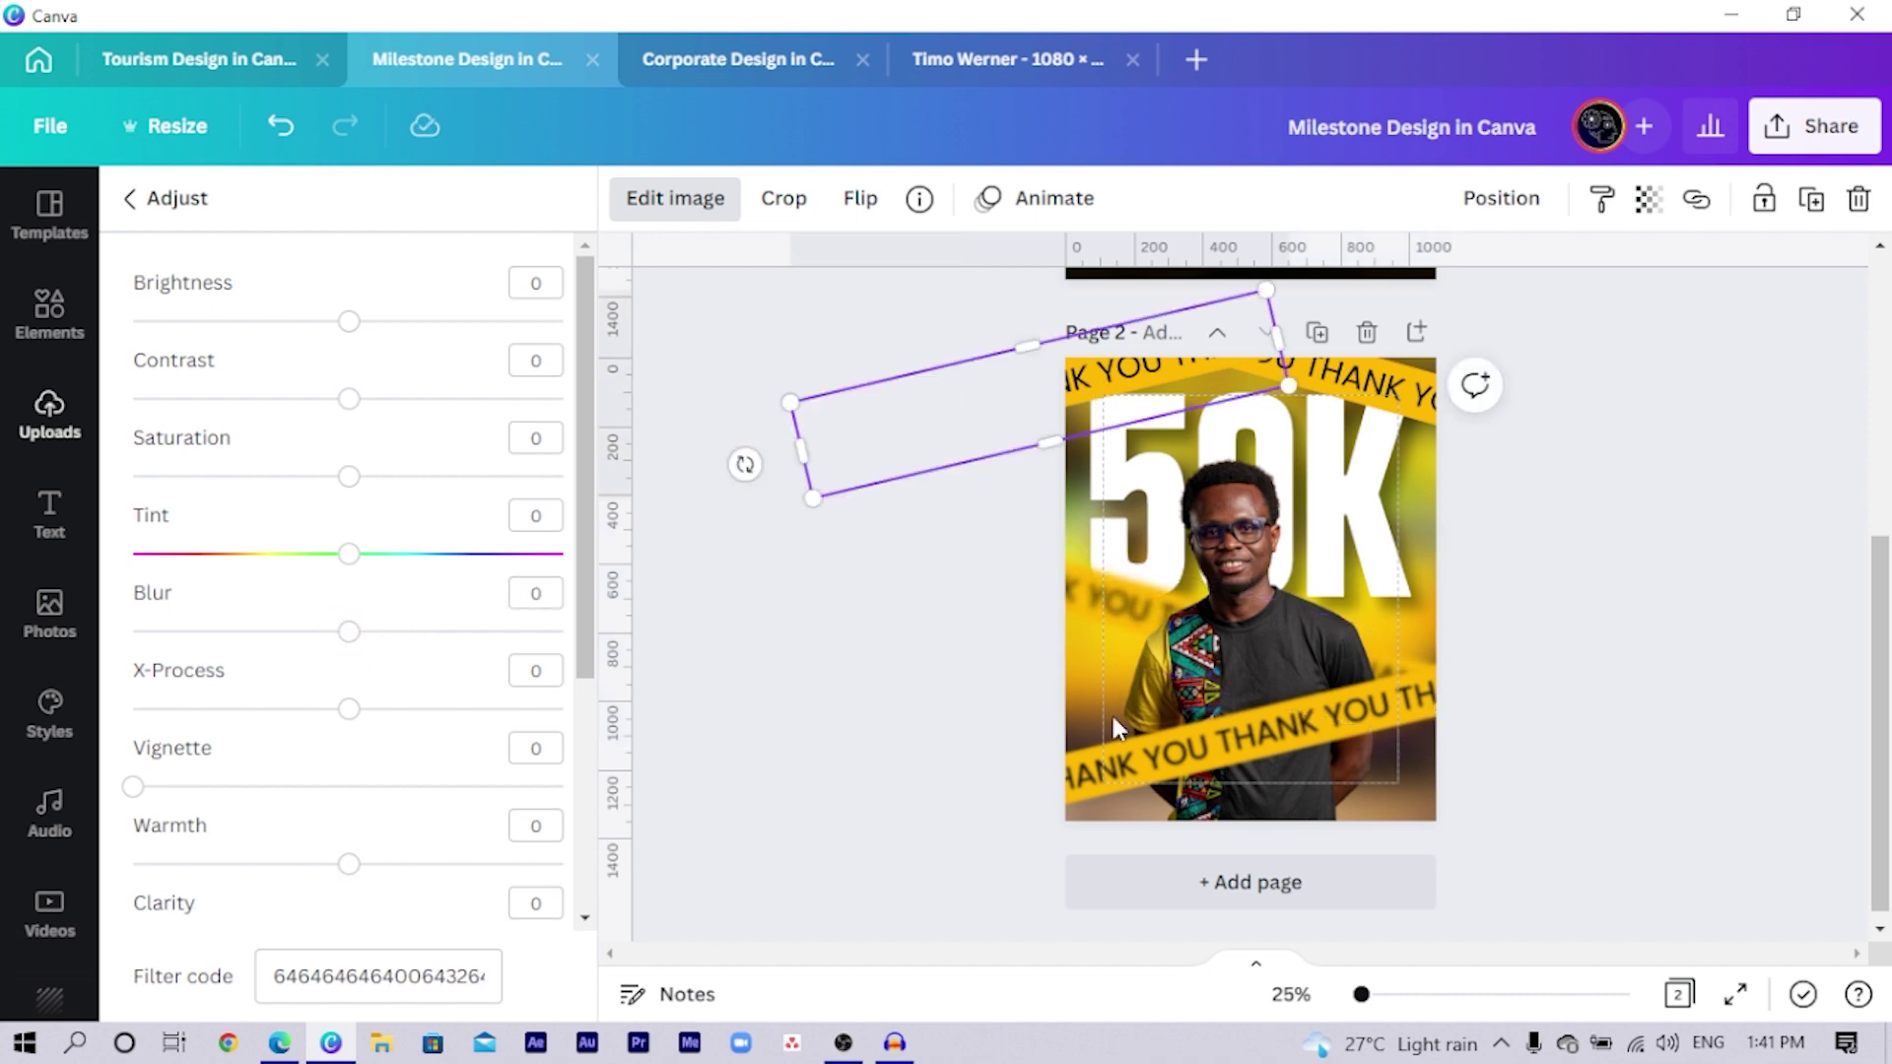
left_click(1100, 591)
left_click(1127, 777)
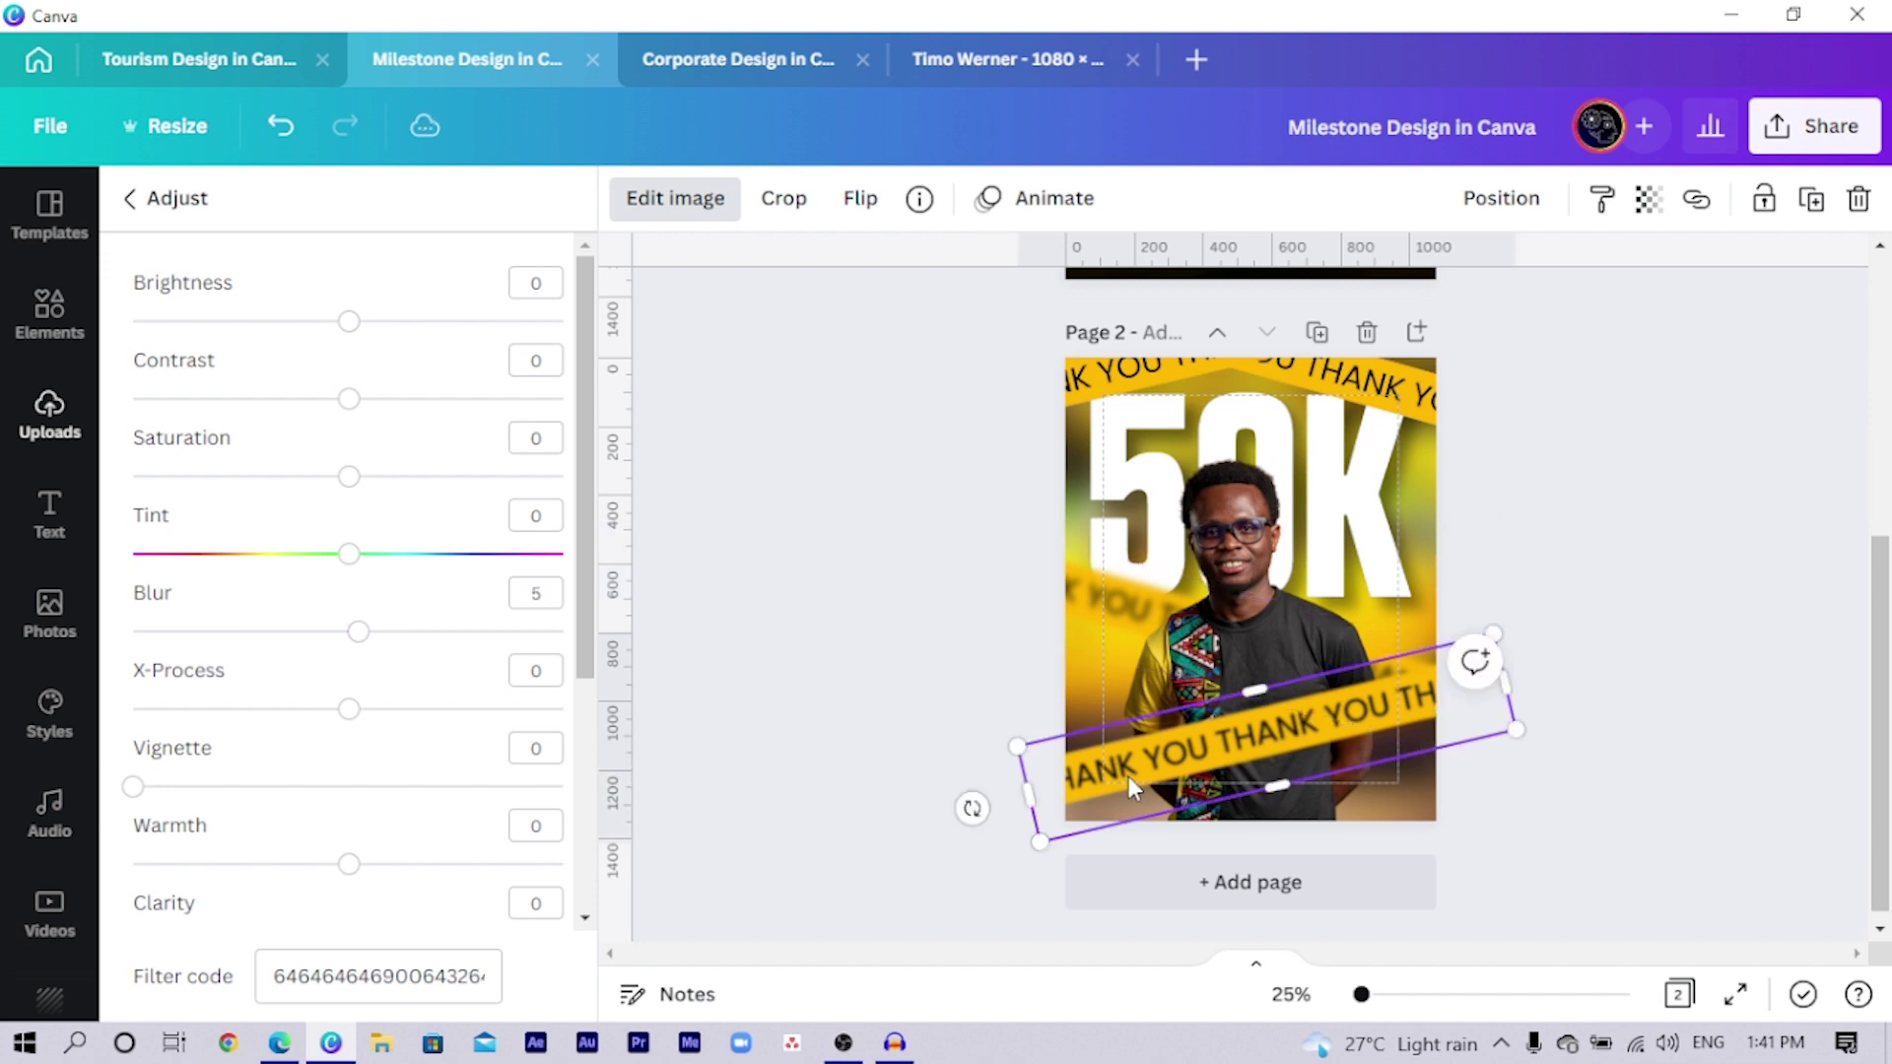
double_click(479, 976)
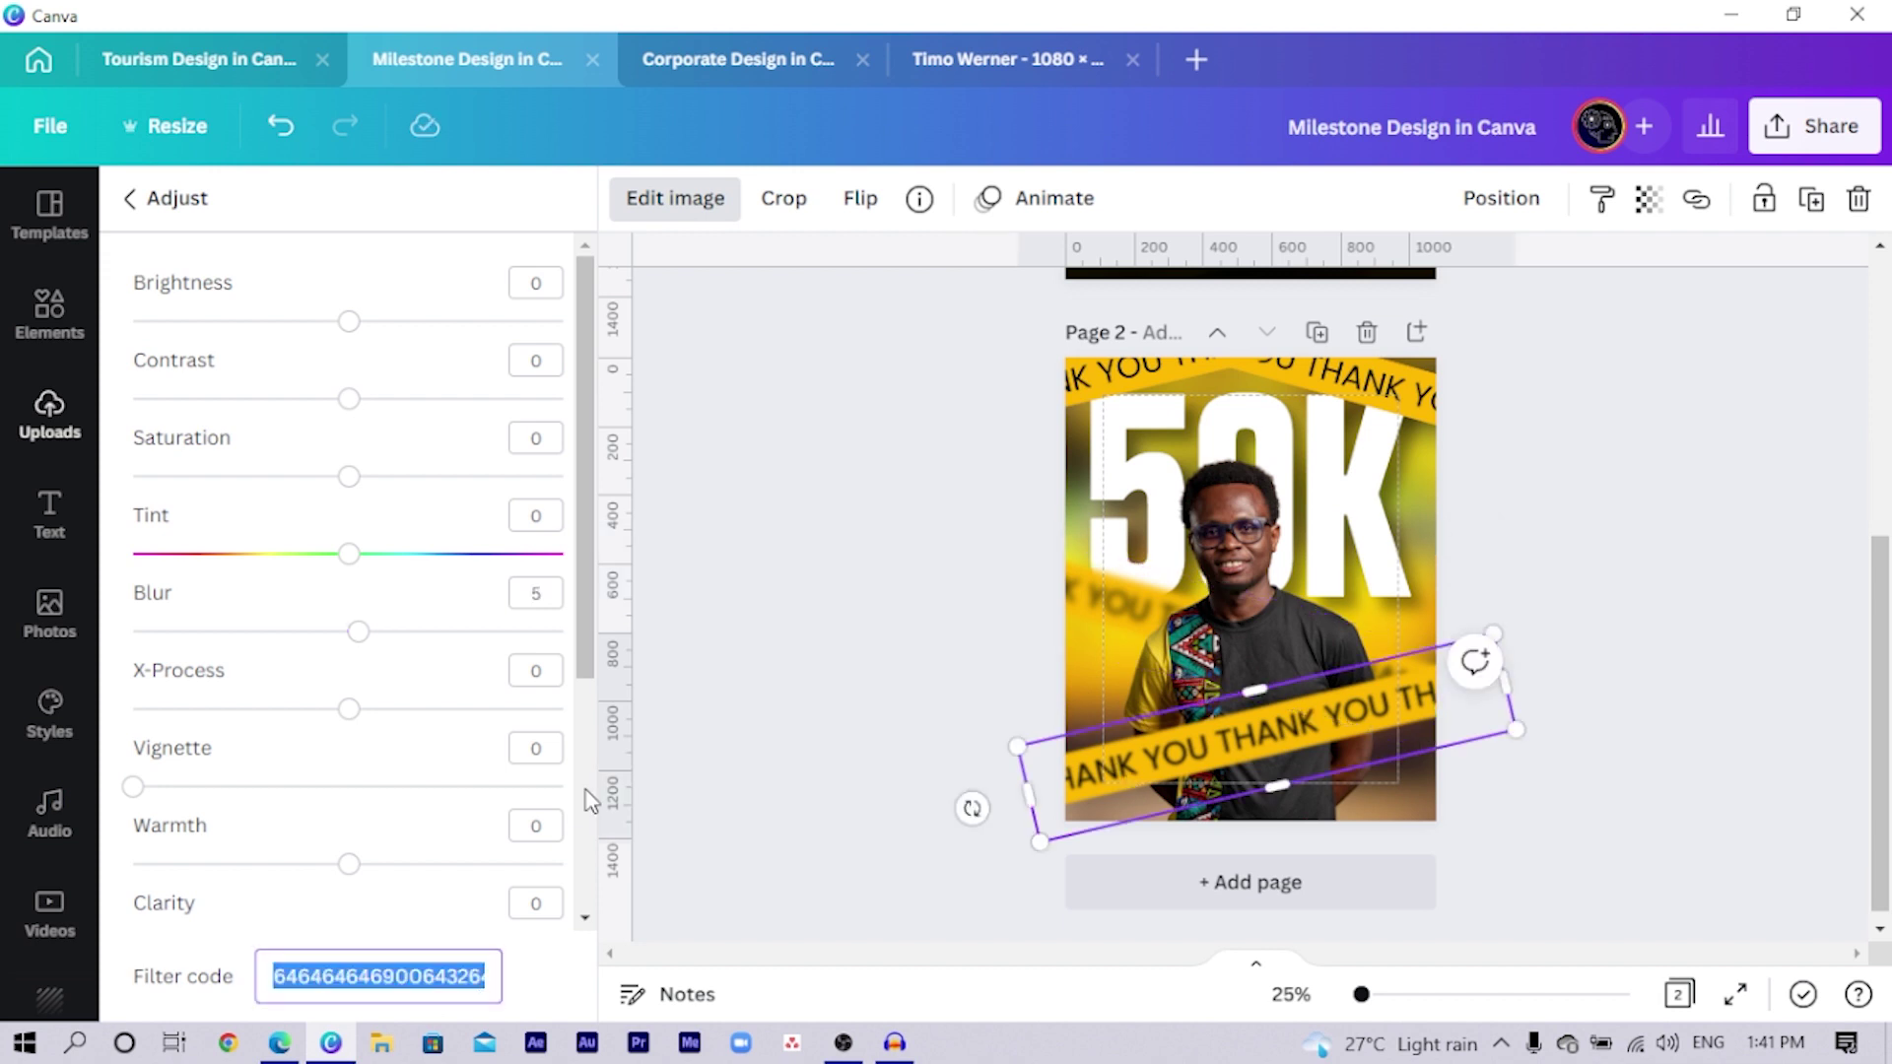
left_click(1148, 366)
double_click(305, 976)
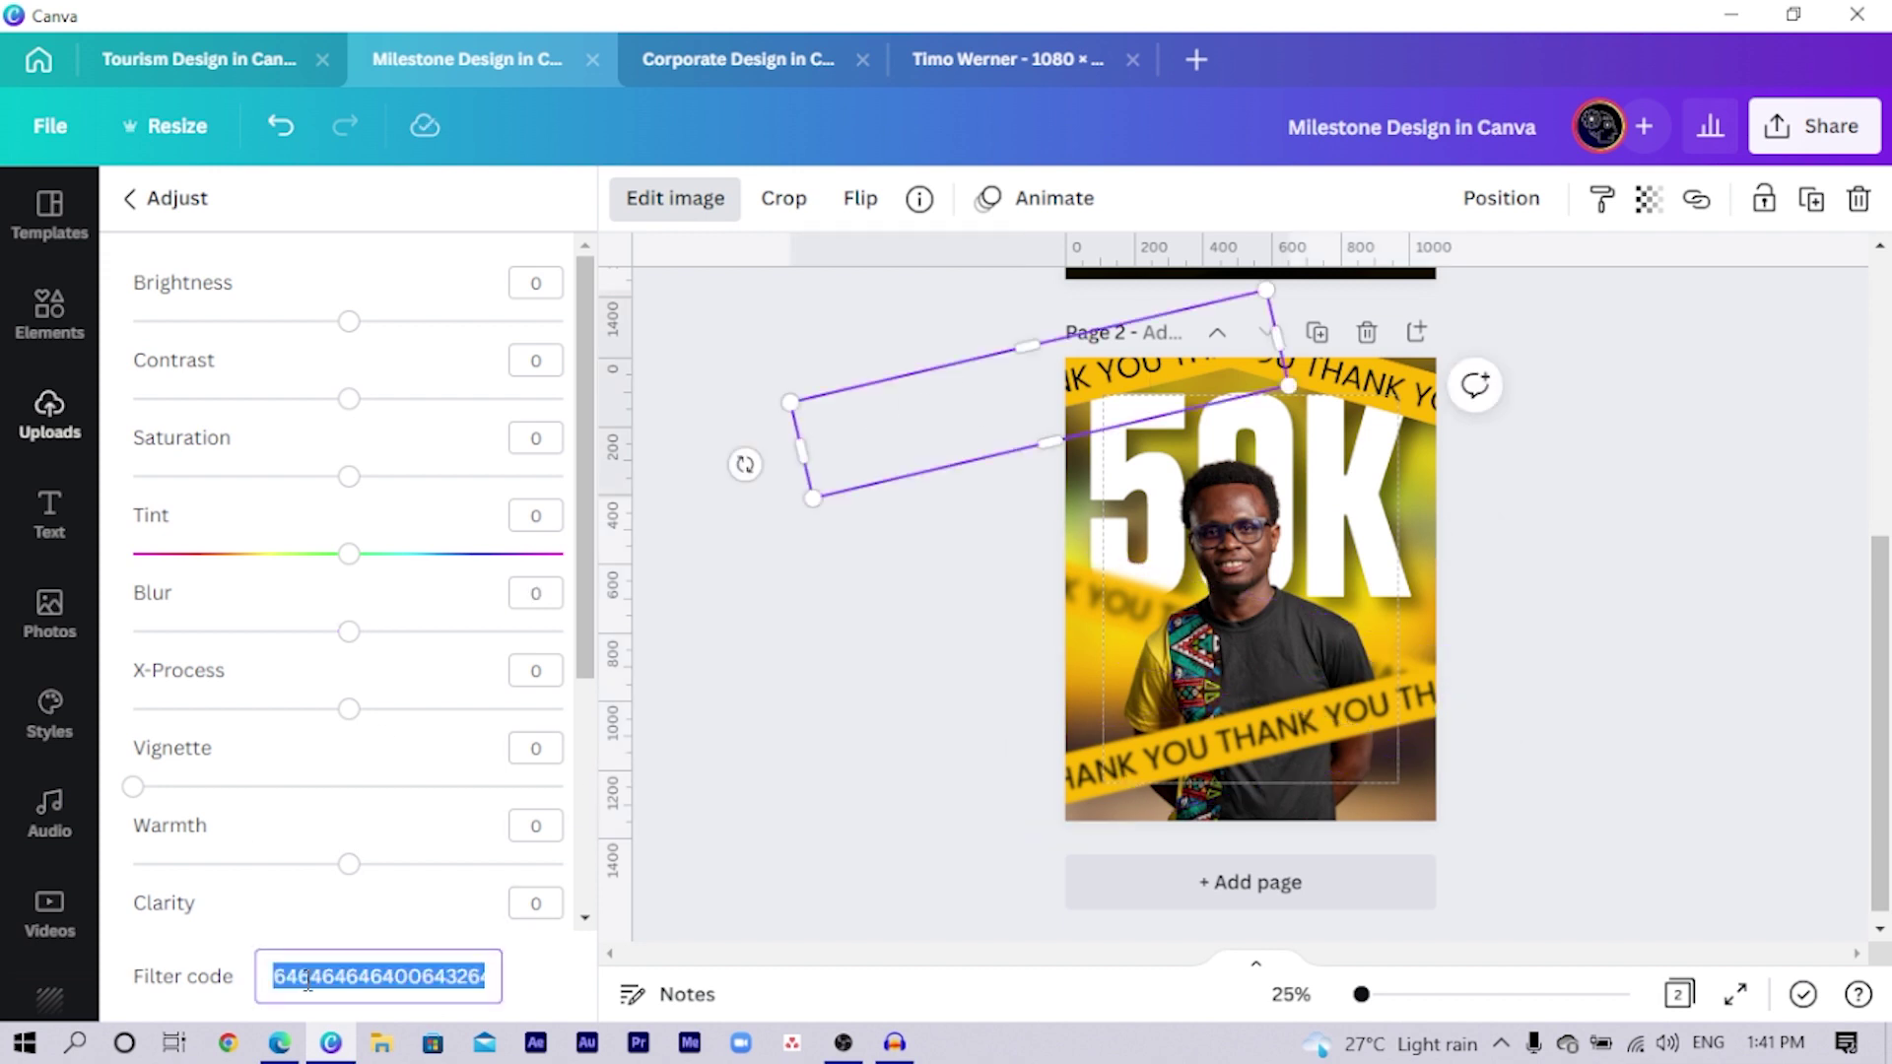
key("ctrl+v")
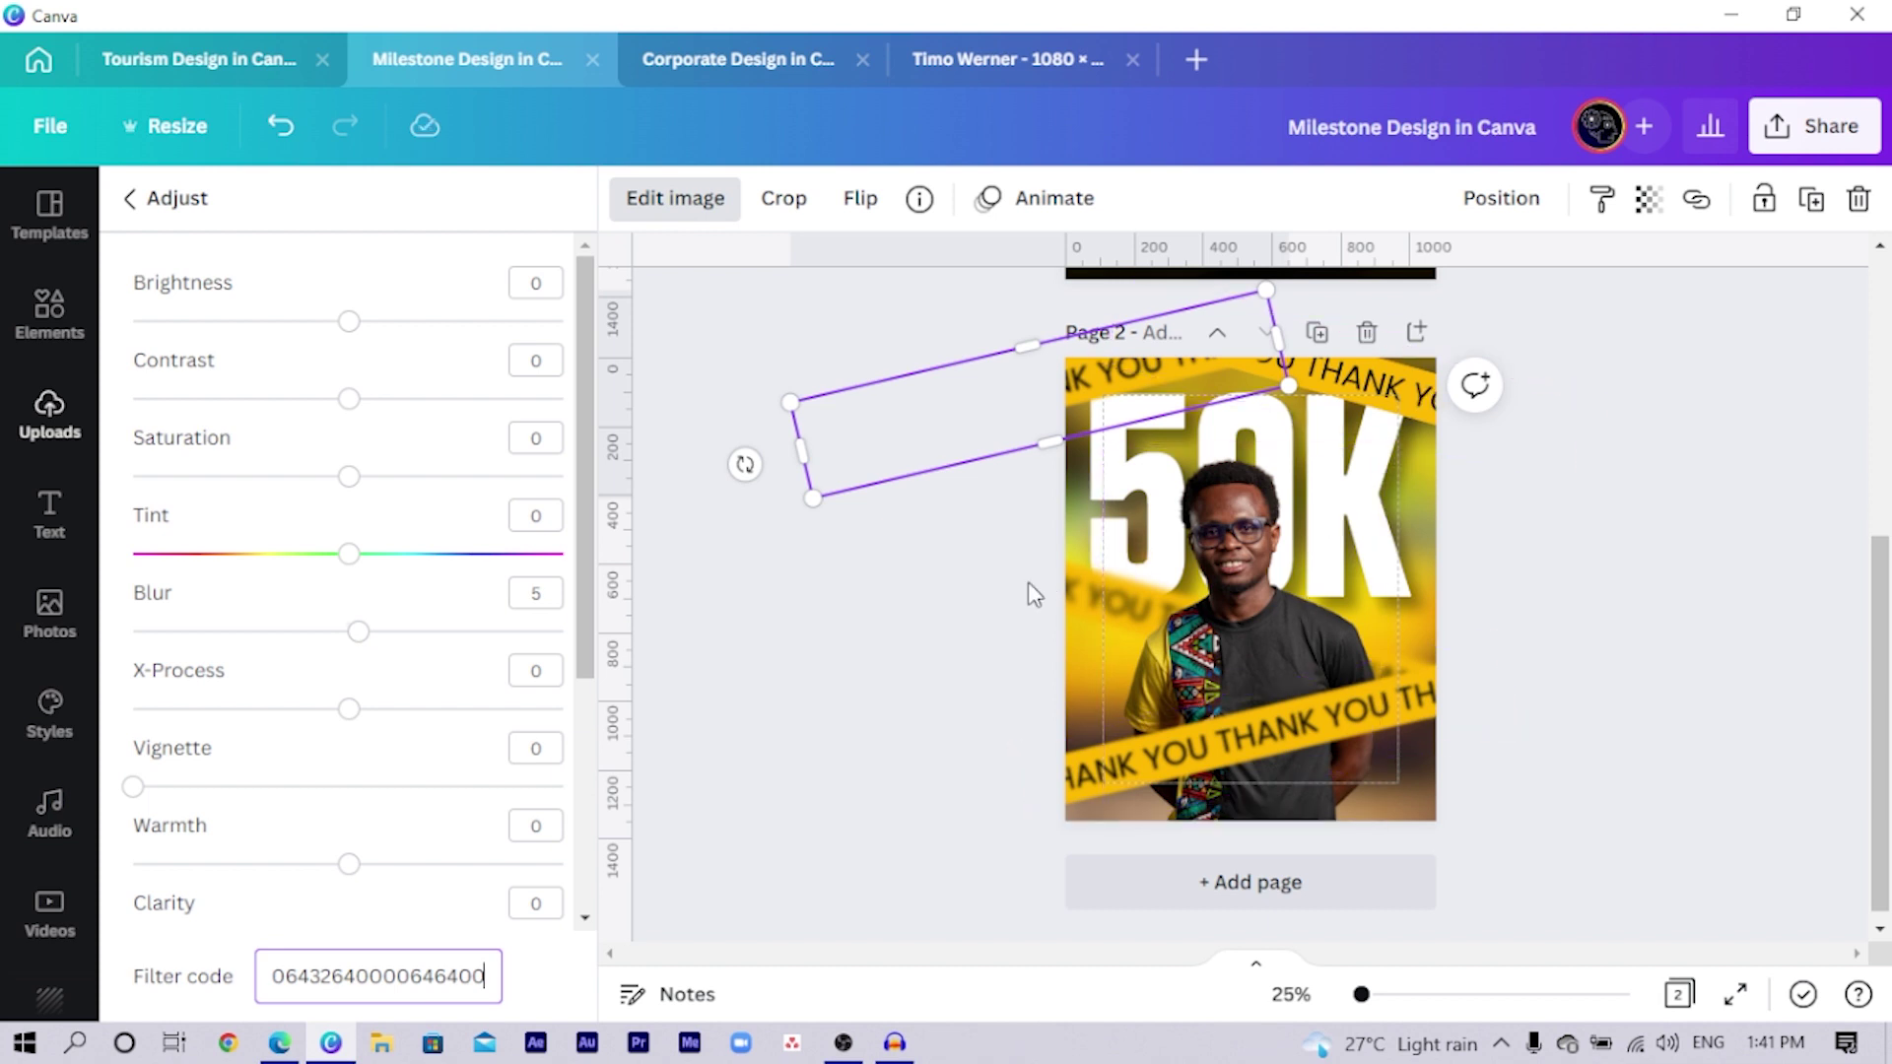
Step: Replace the top tape's filter code with the middle tape's stronger blur (14)
left_click(1080, 594)
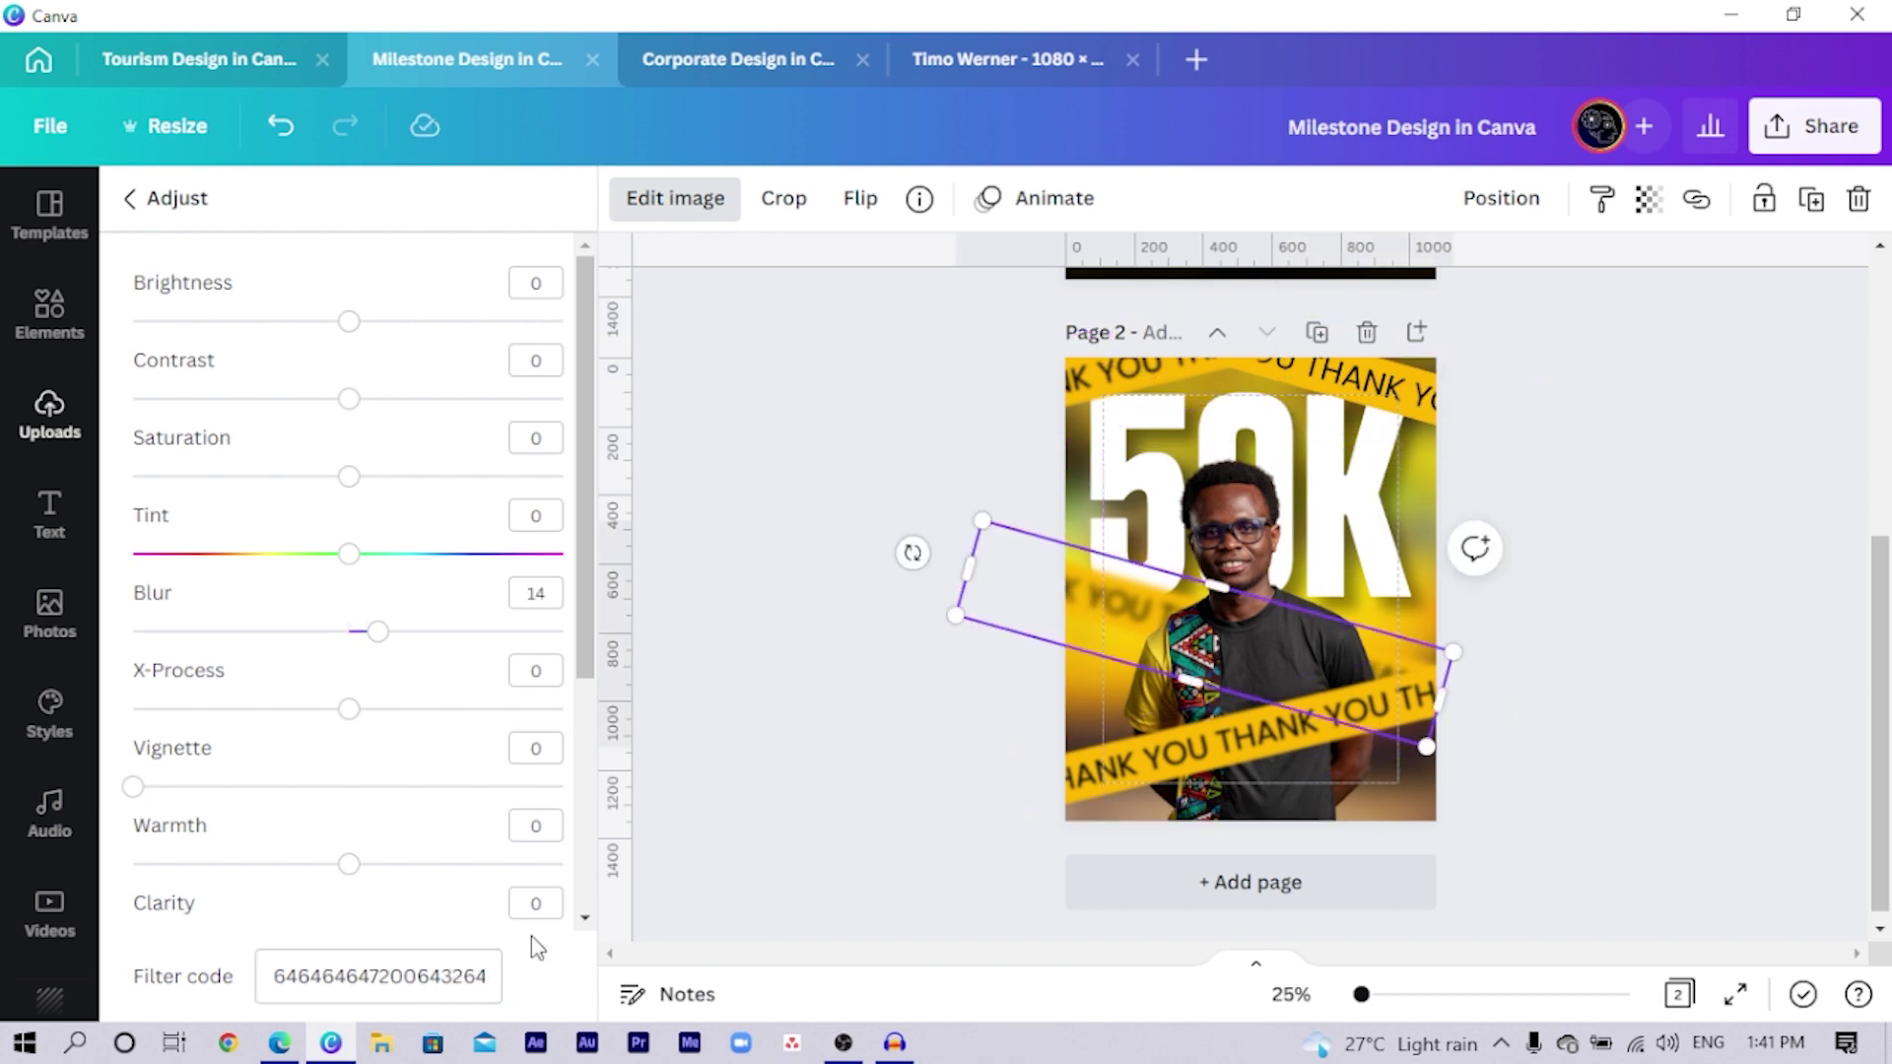
double_click(403, 996)
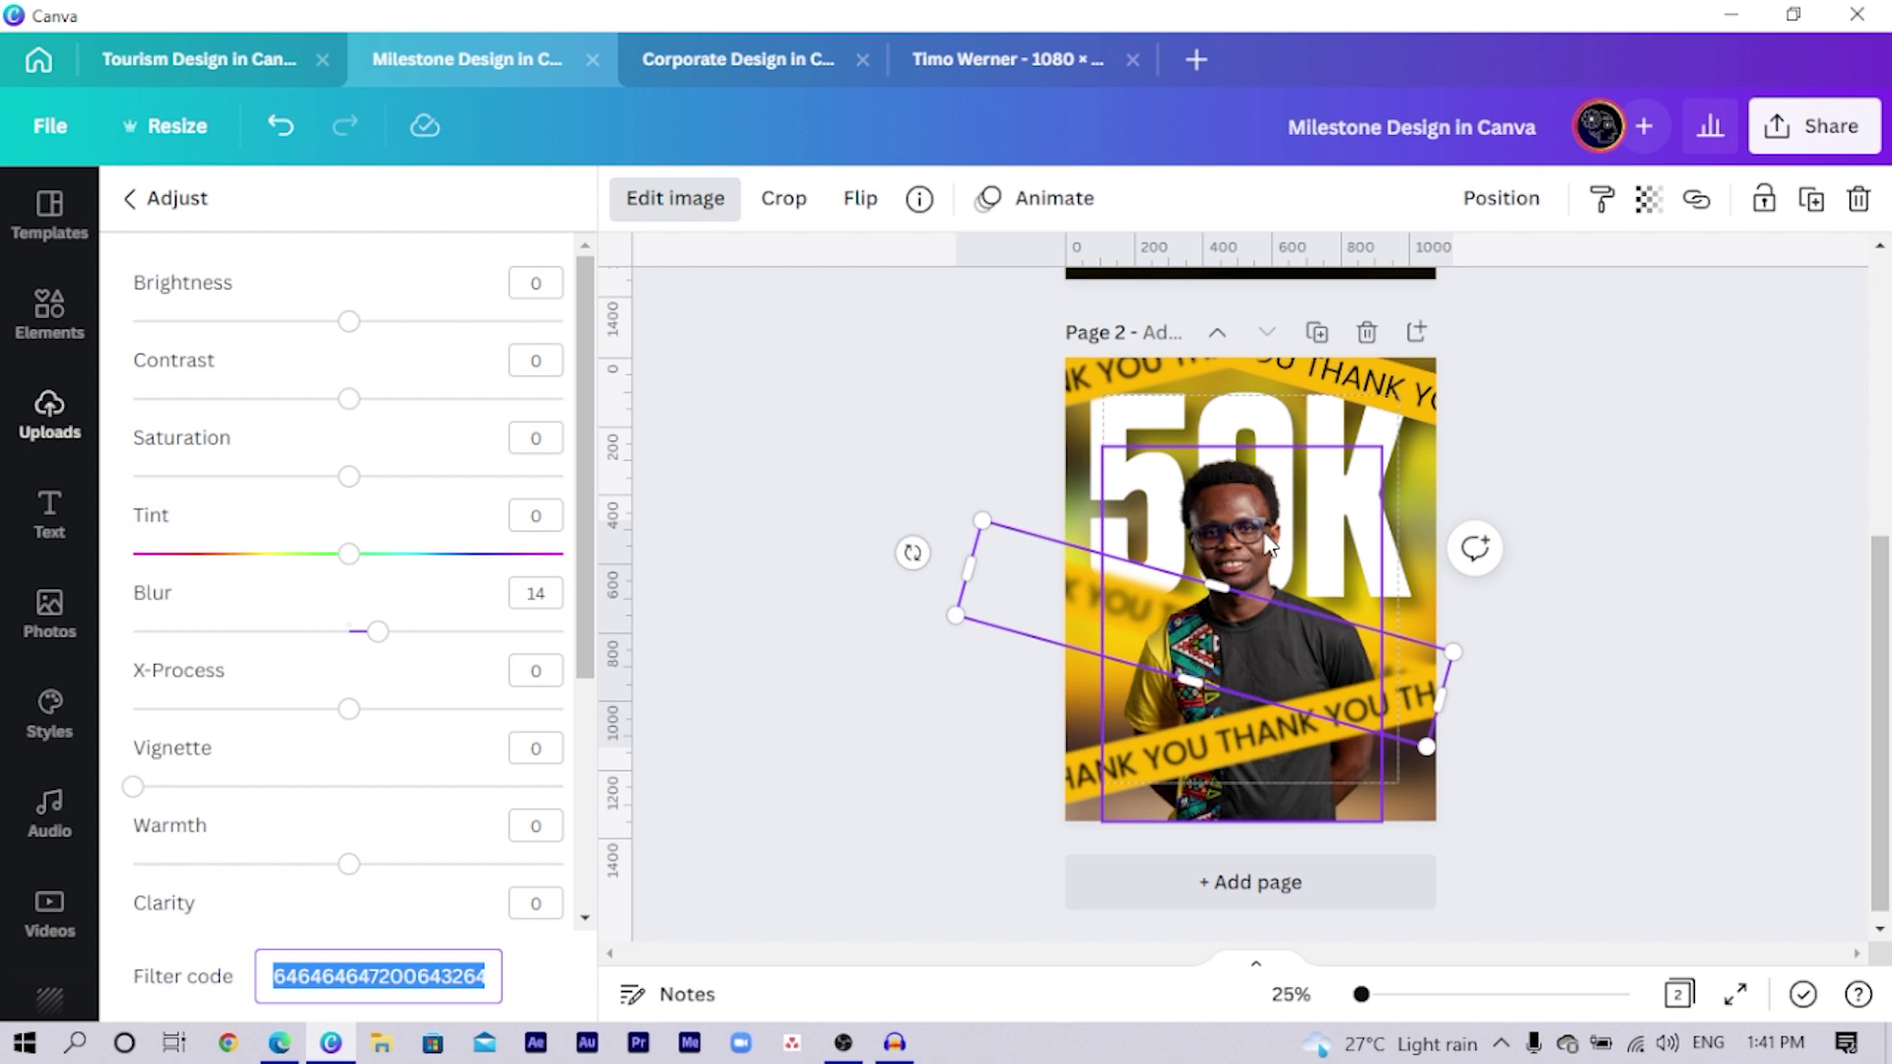
left_click(1424, 407)
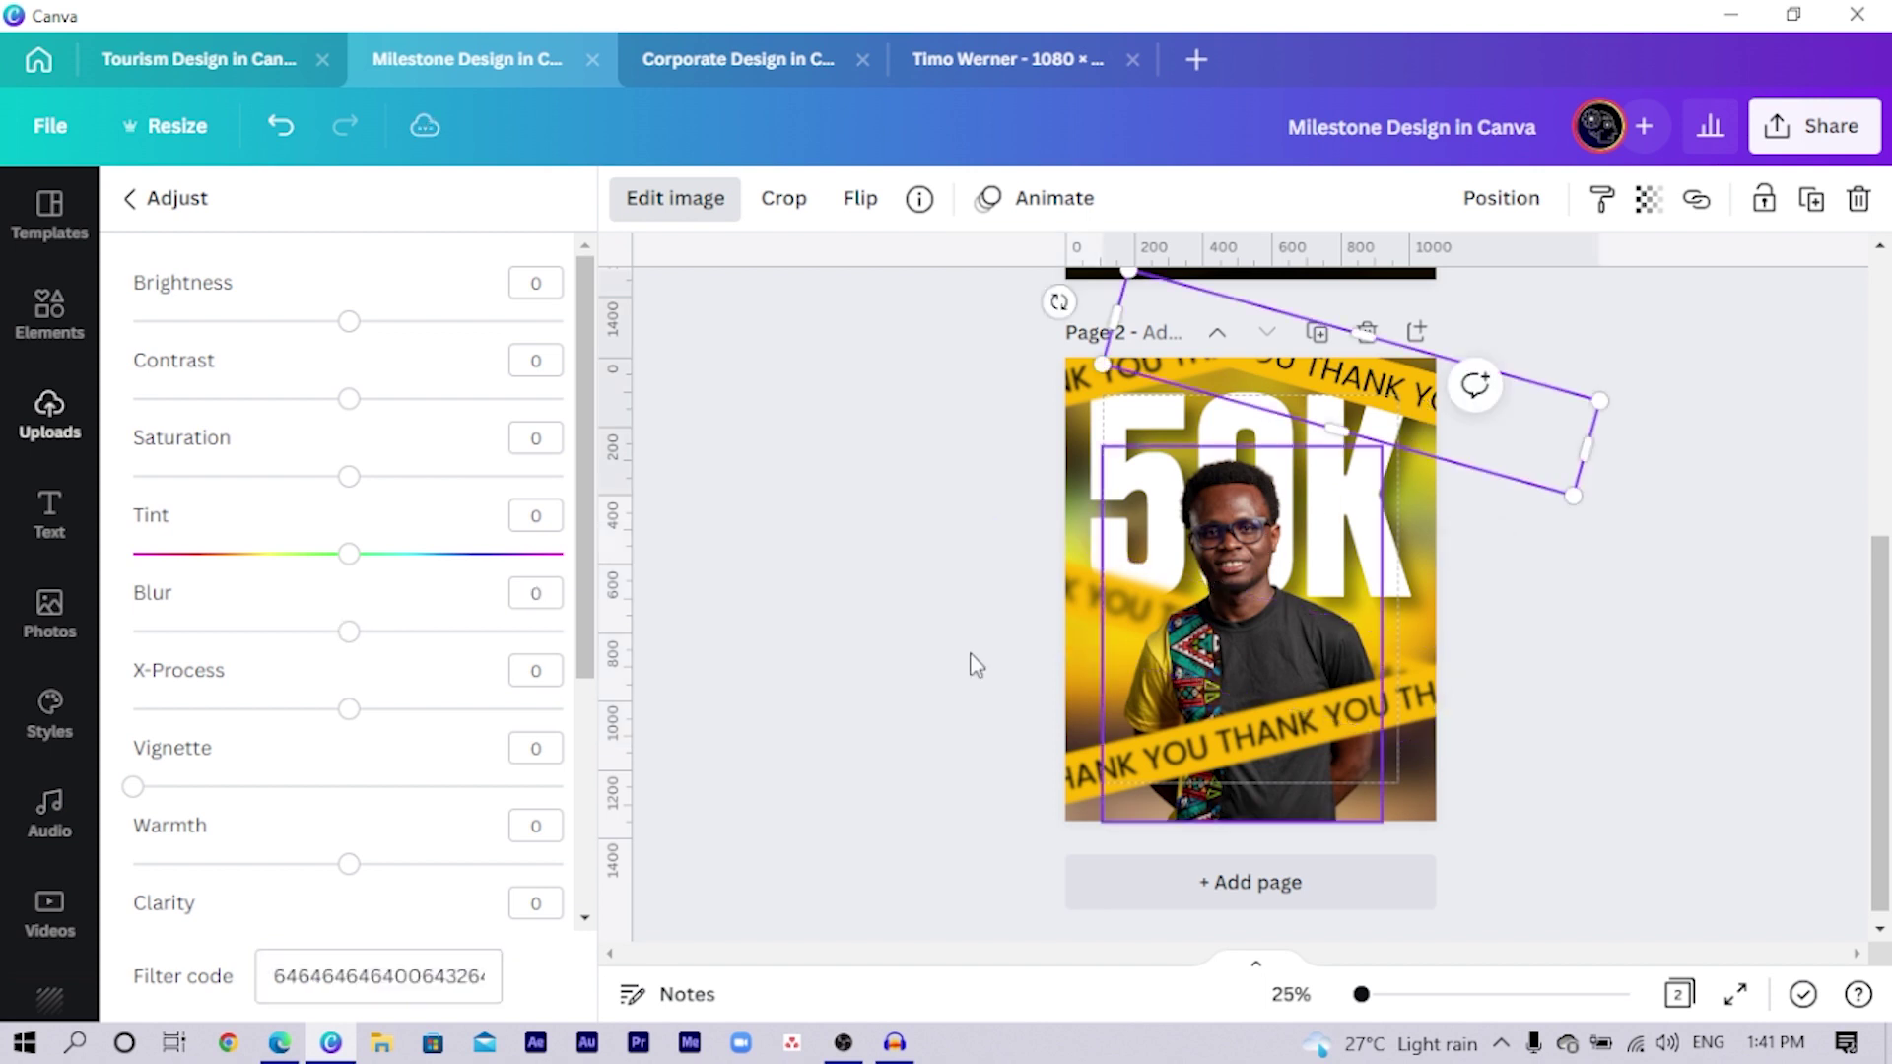
double_click(425, 976)
key("ctrl+v")
key("Escape")
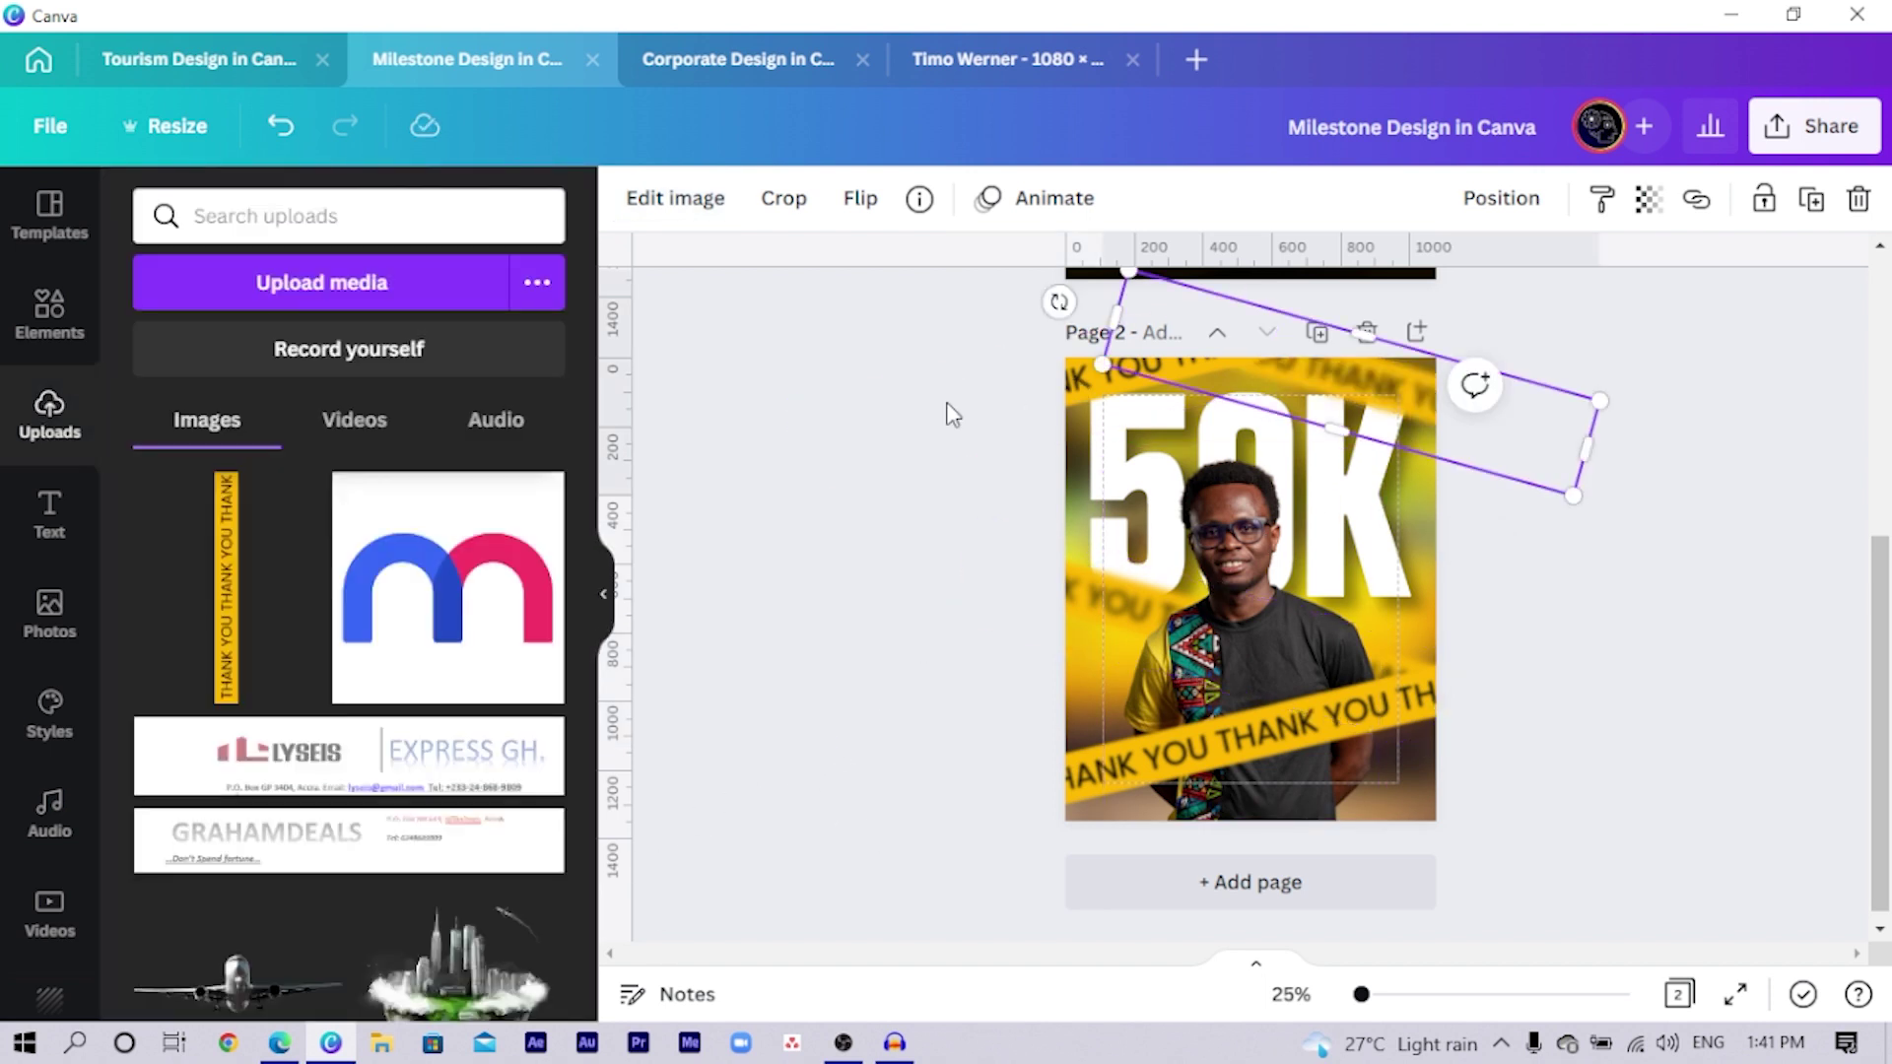
Step: Nudge the top THANK YOU tape slightly right and down
left_click(947, 356)
left_click(1072, 379)
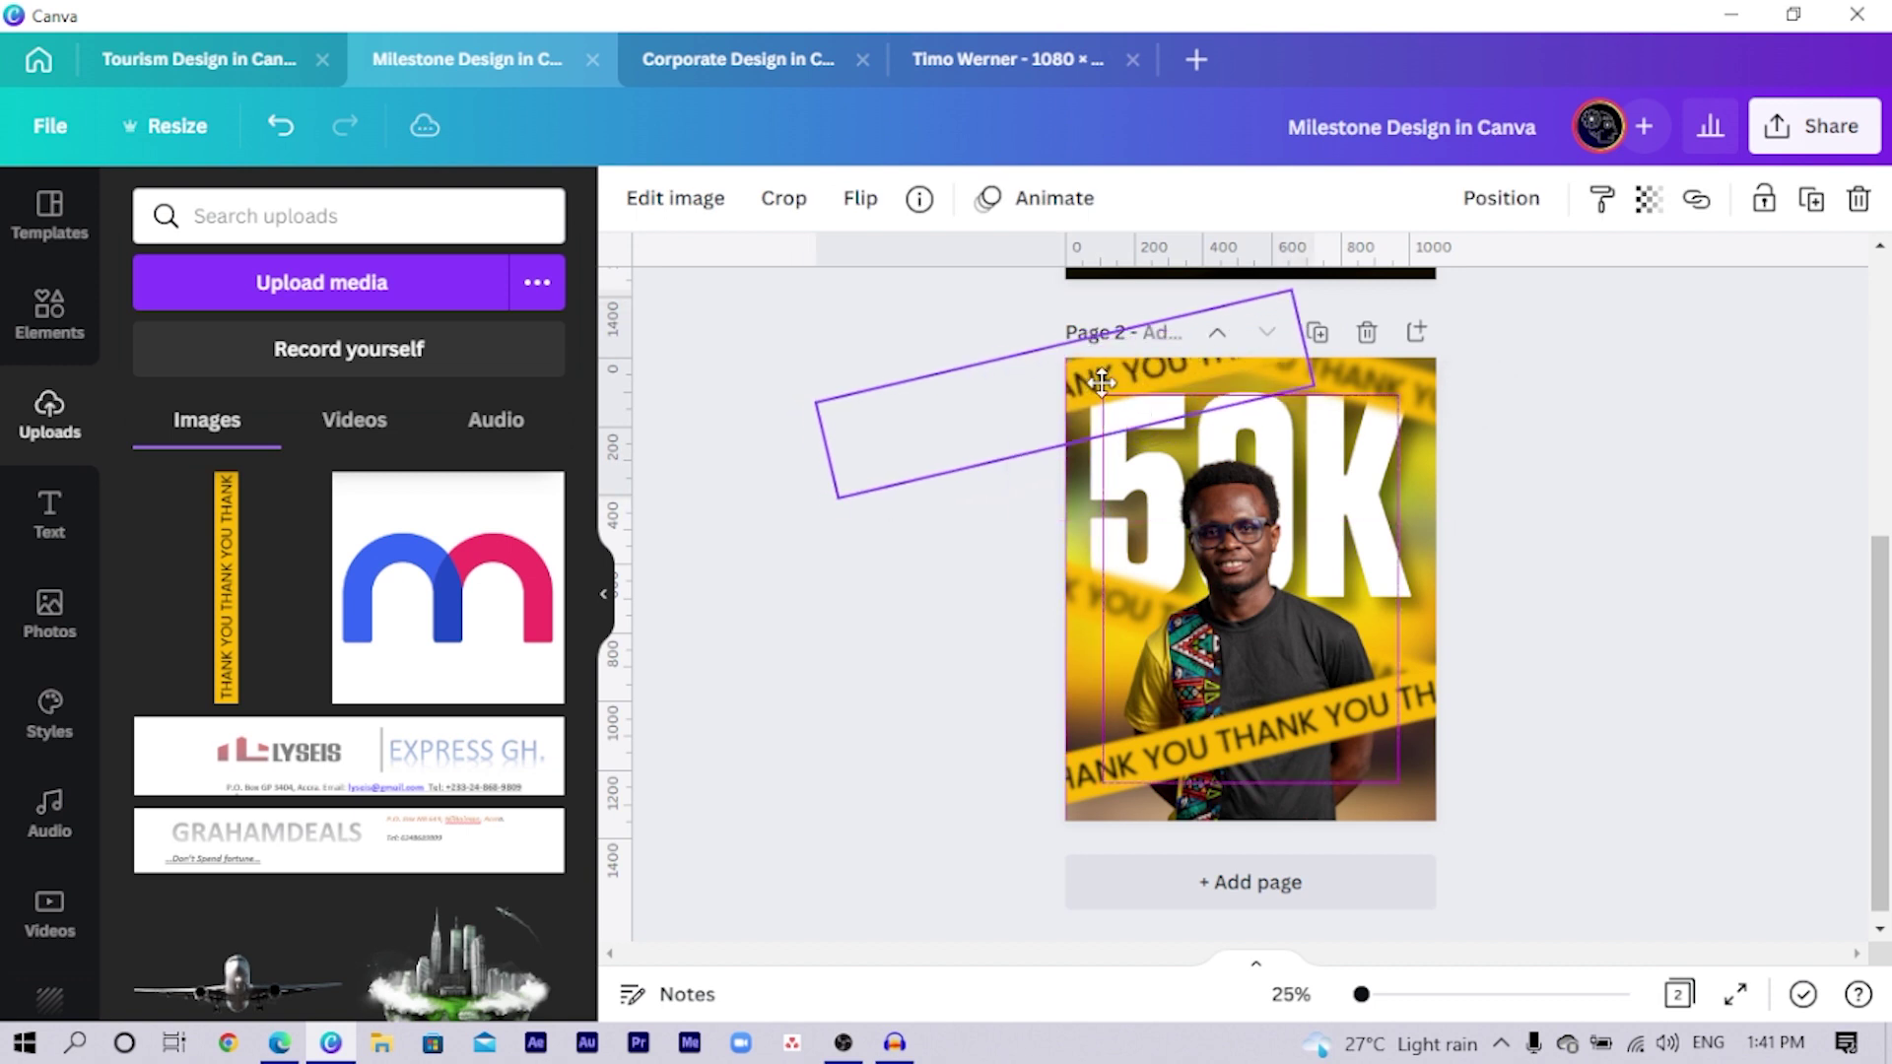
left_click_drag(1102, 381, 1124, 384)
left_click(768, 604)
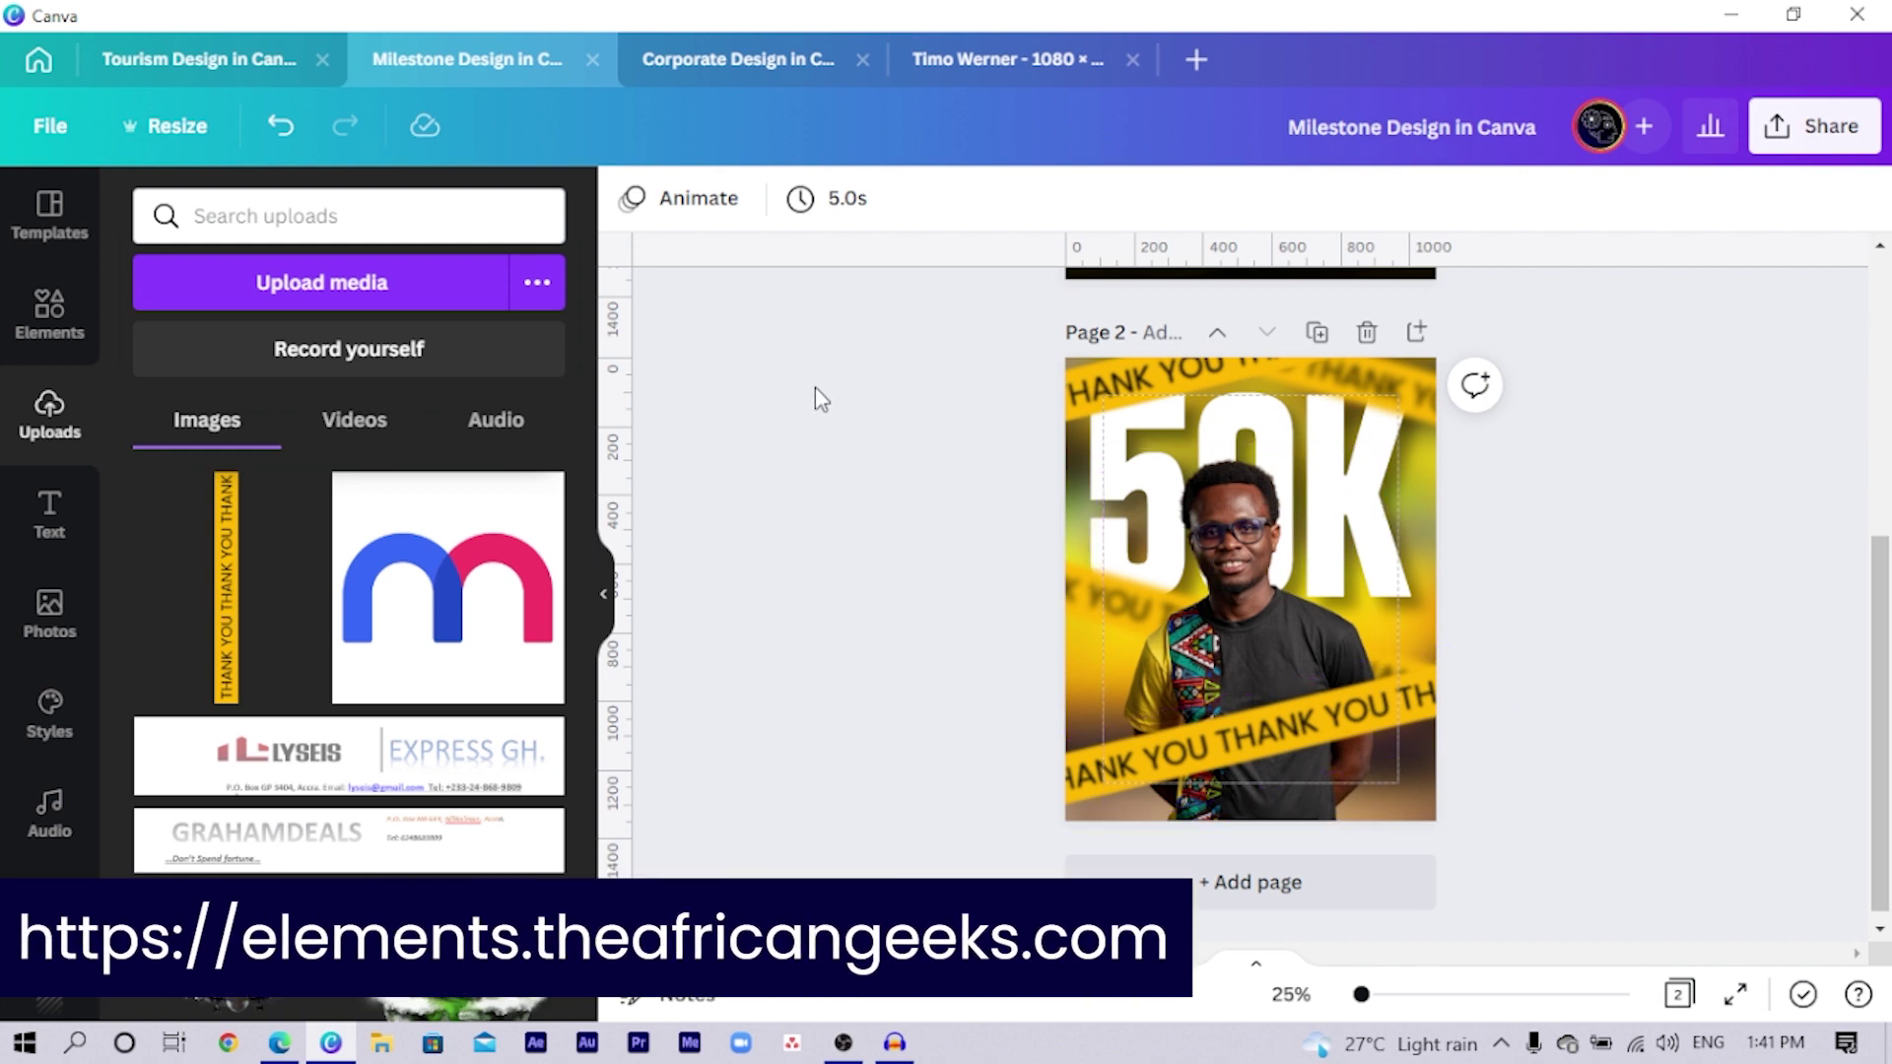
Step: Add the gradient image from Uploads, then position, rotate and stretch it to the page bottom
scroll(831, 558, "up", 5)
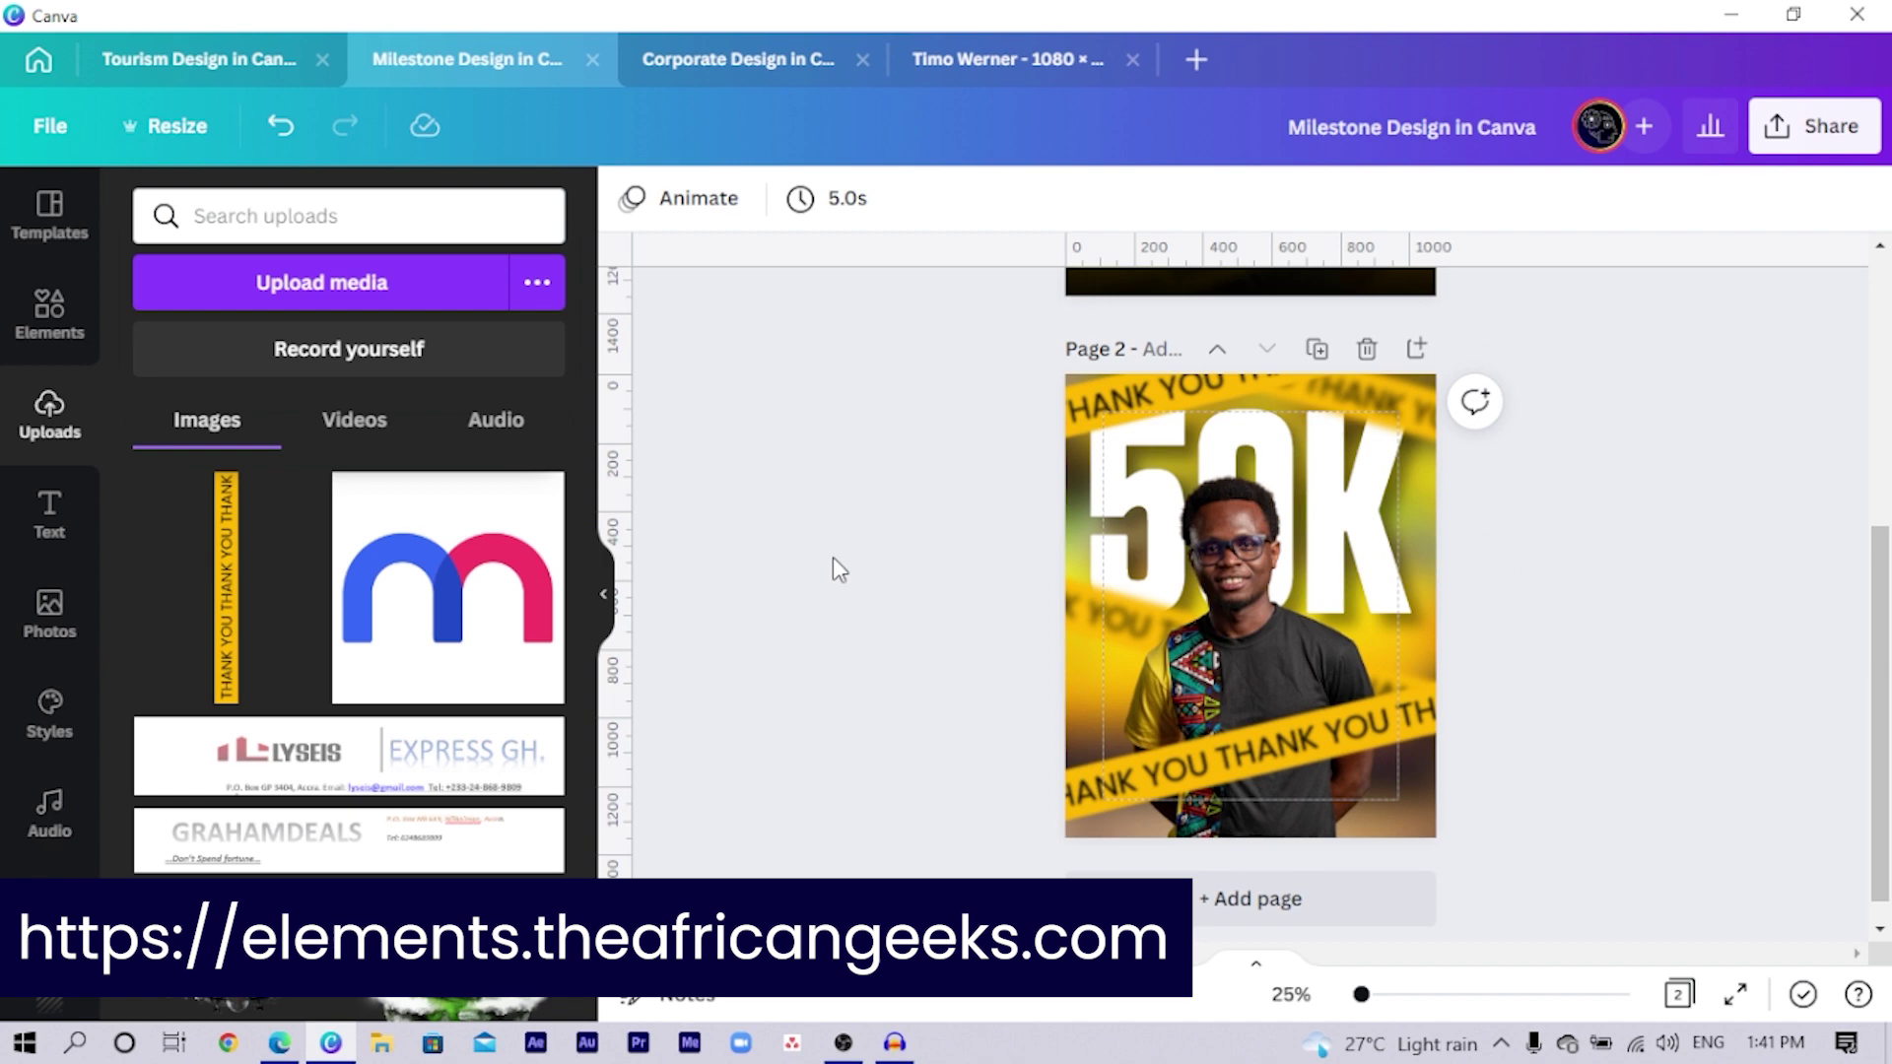
left_click(1311, 736)
scroll(1311, 738, "down", 5)
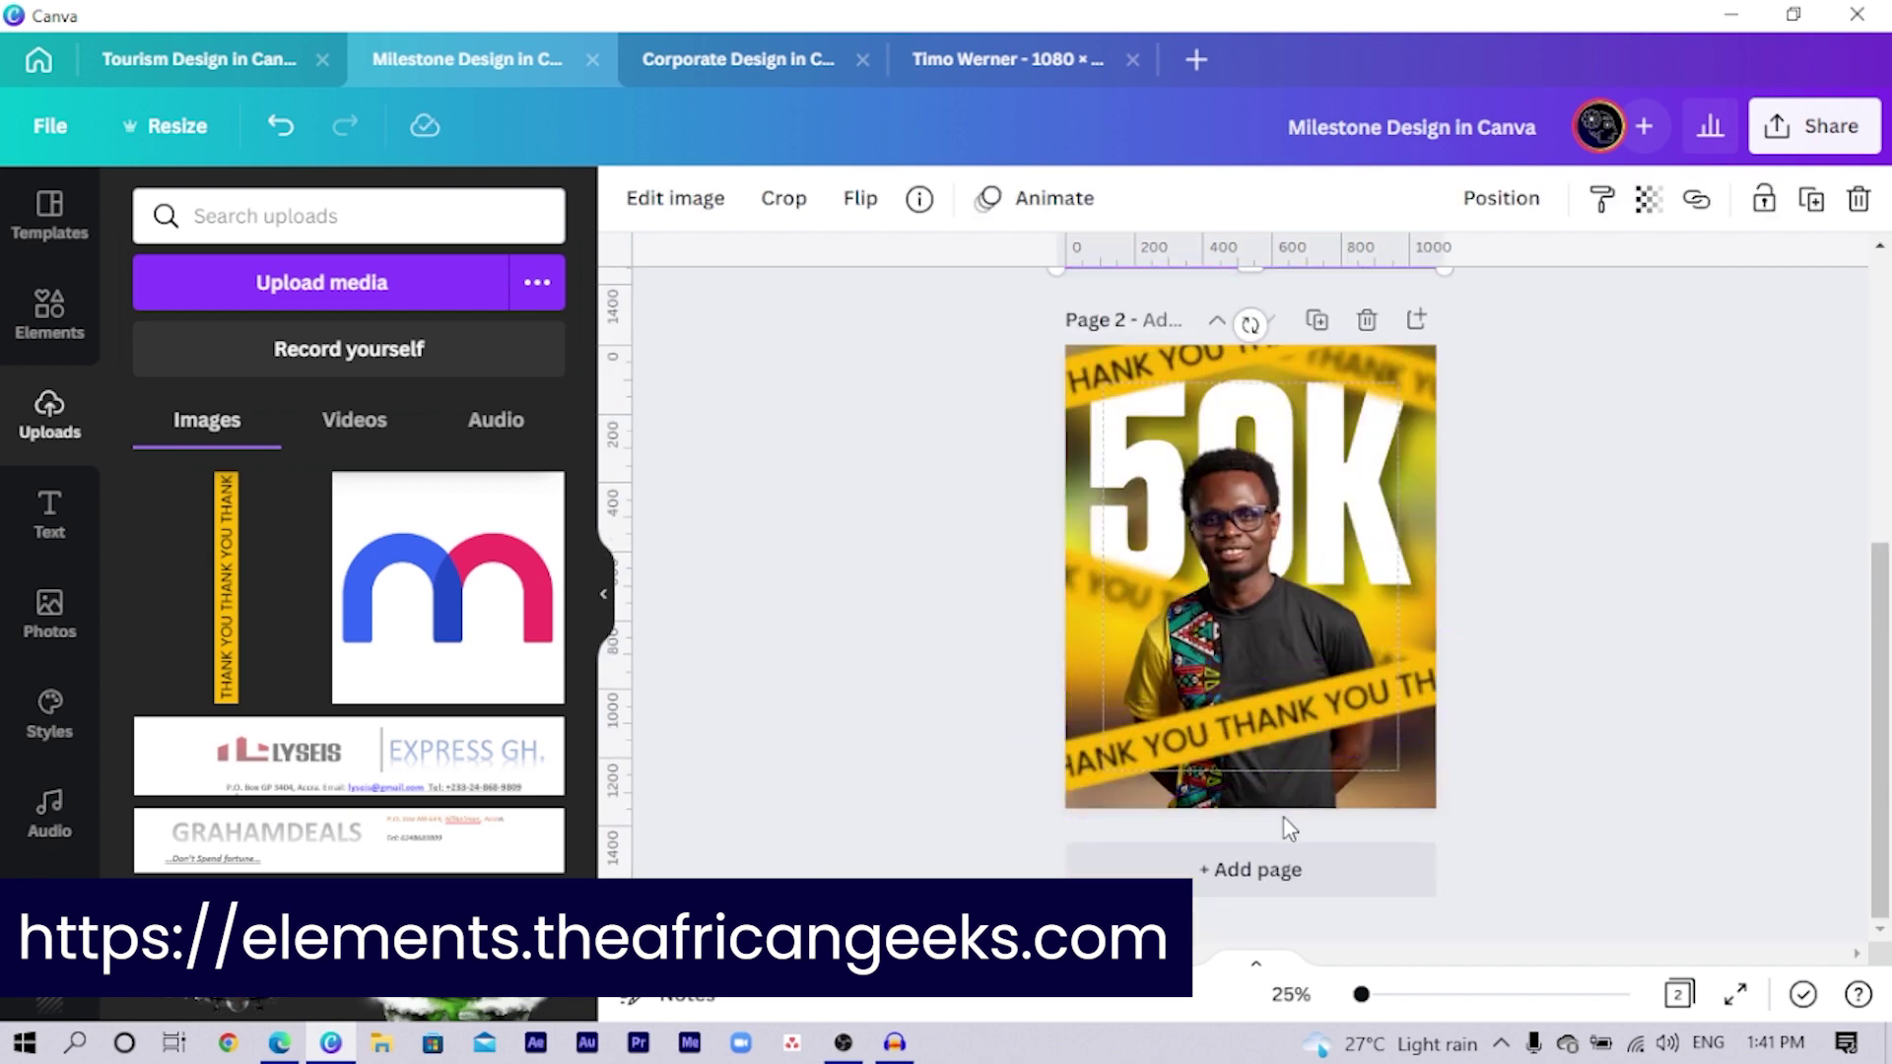
left_click(1216, 585)
left_click(1216, 583)
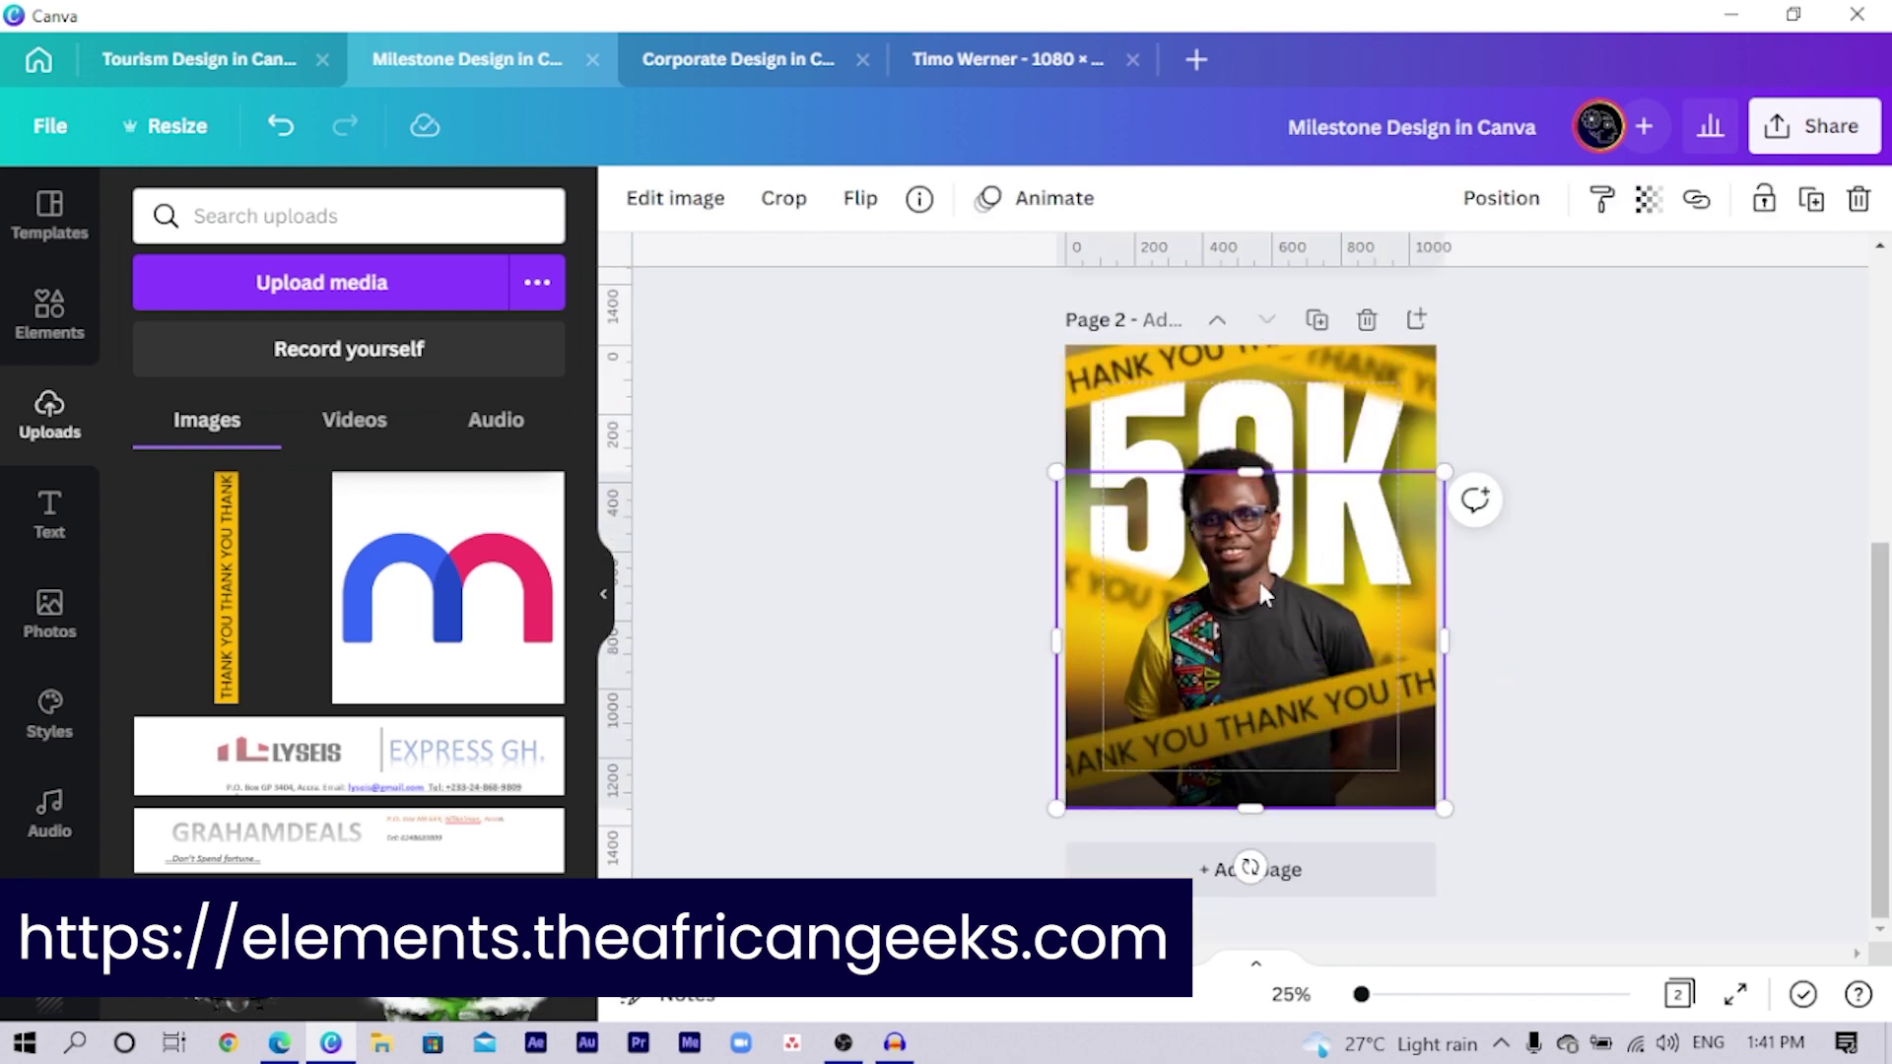
left_click_drag(1265, 594, 1268, 640)
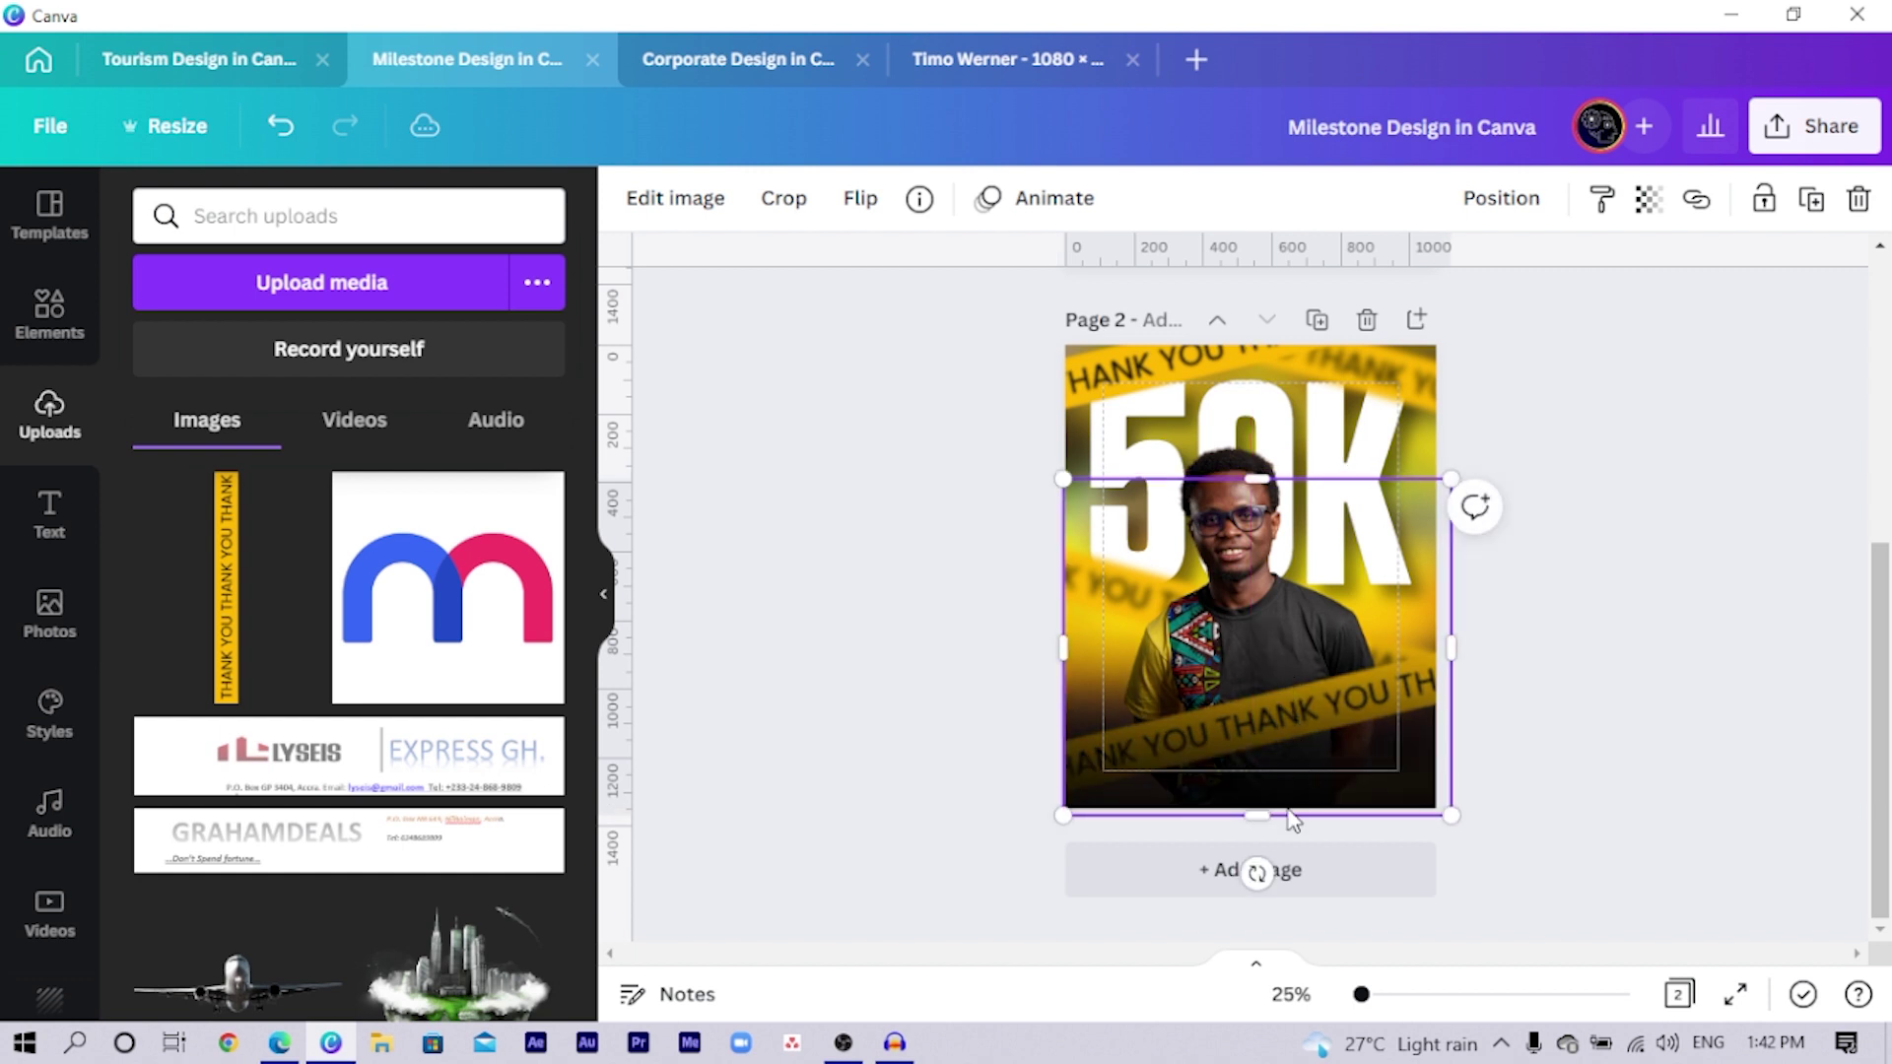
left_click_drag(1259, 873, 1380, 542)
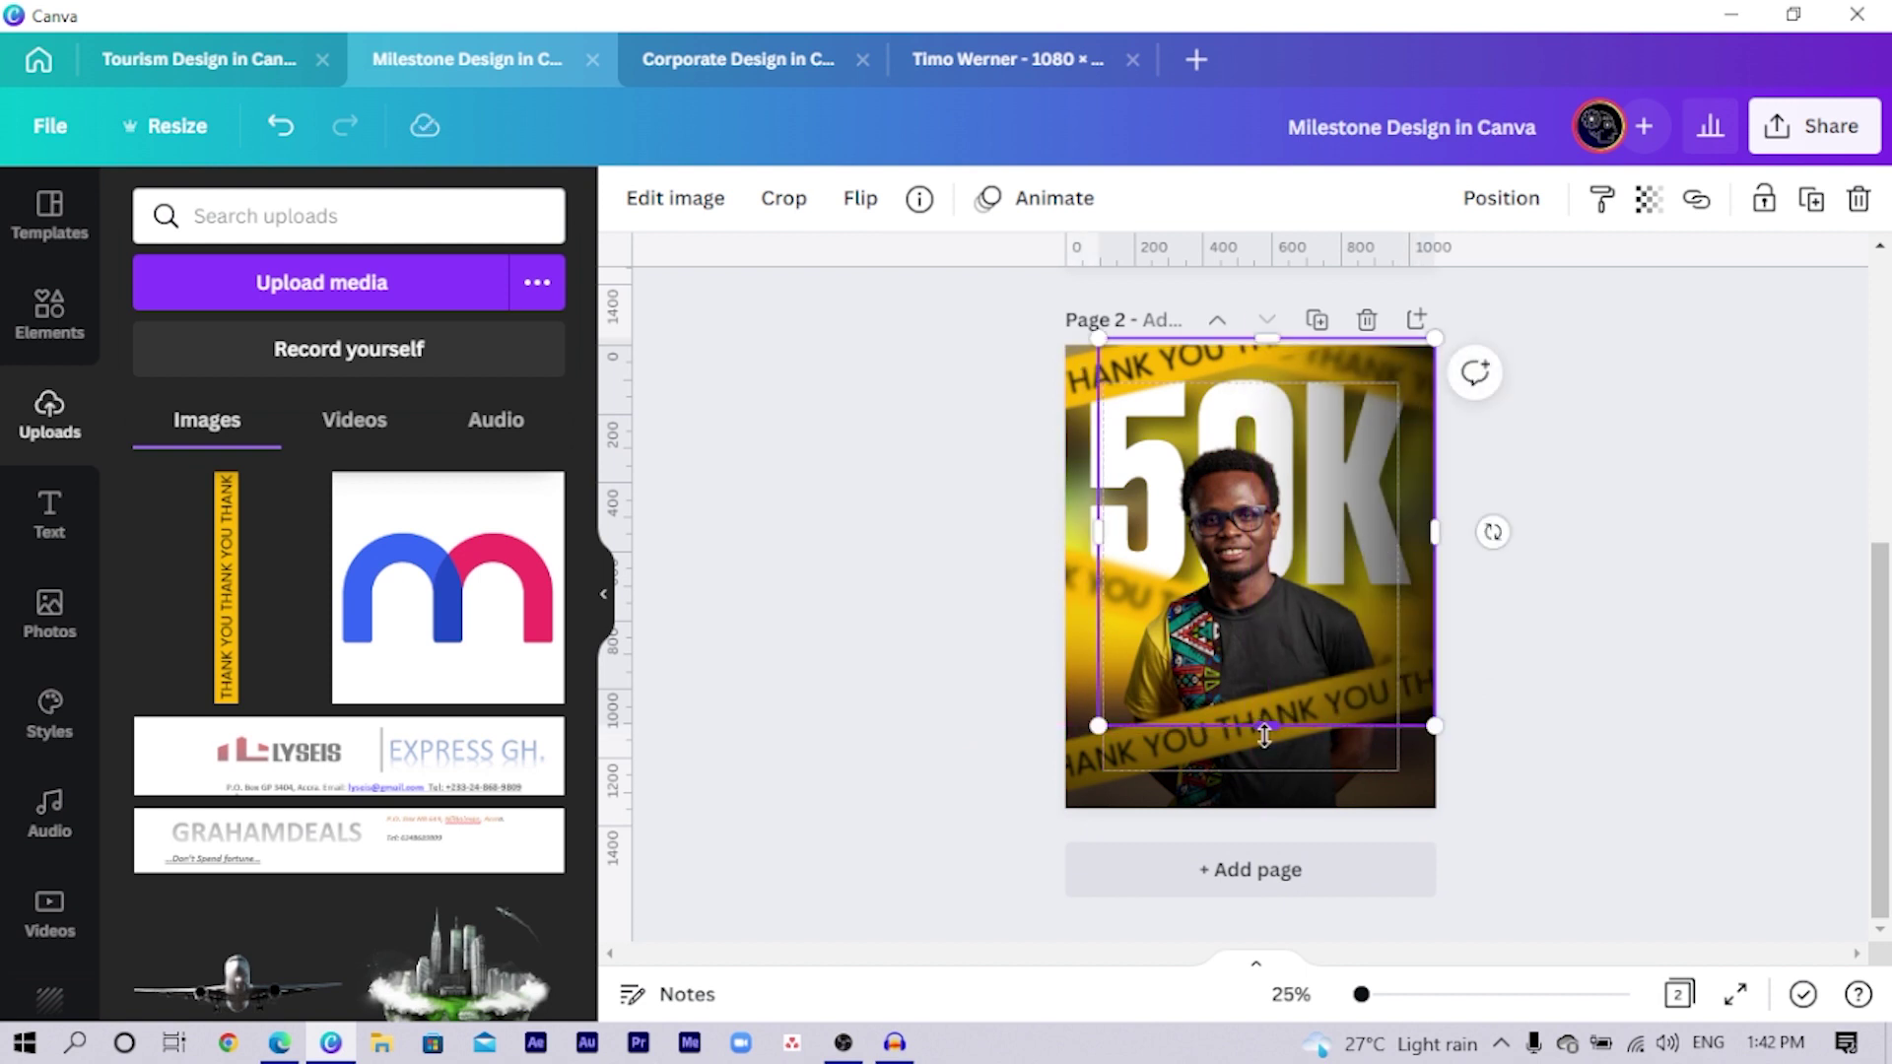
left_click_drag(1266, 734, 1268, 808)
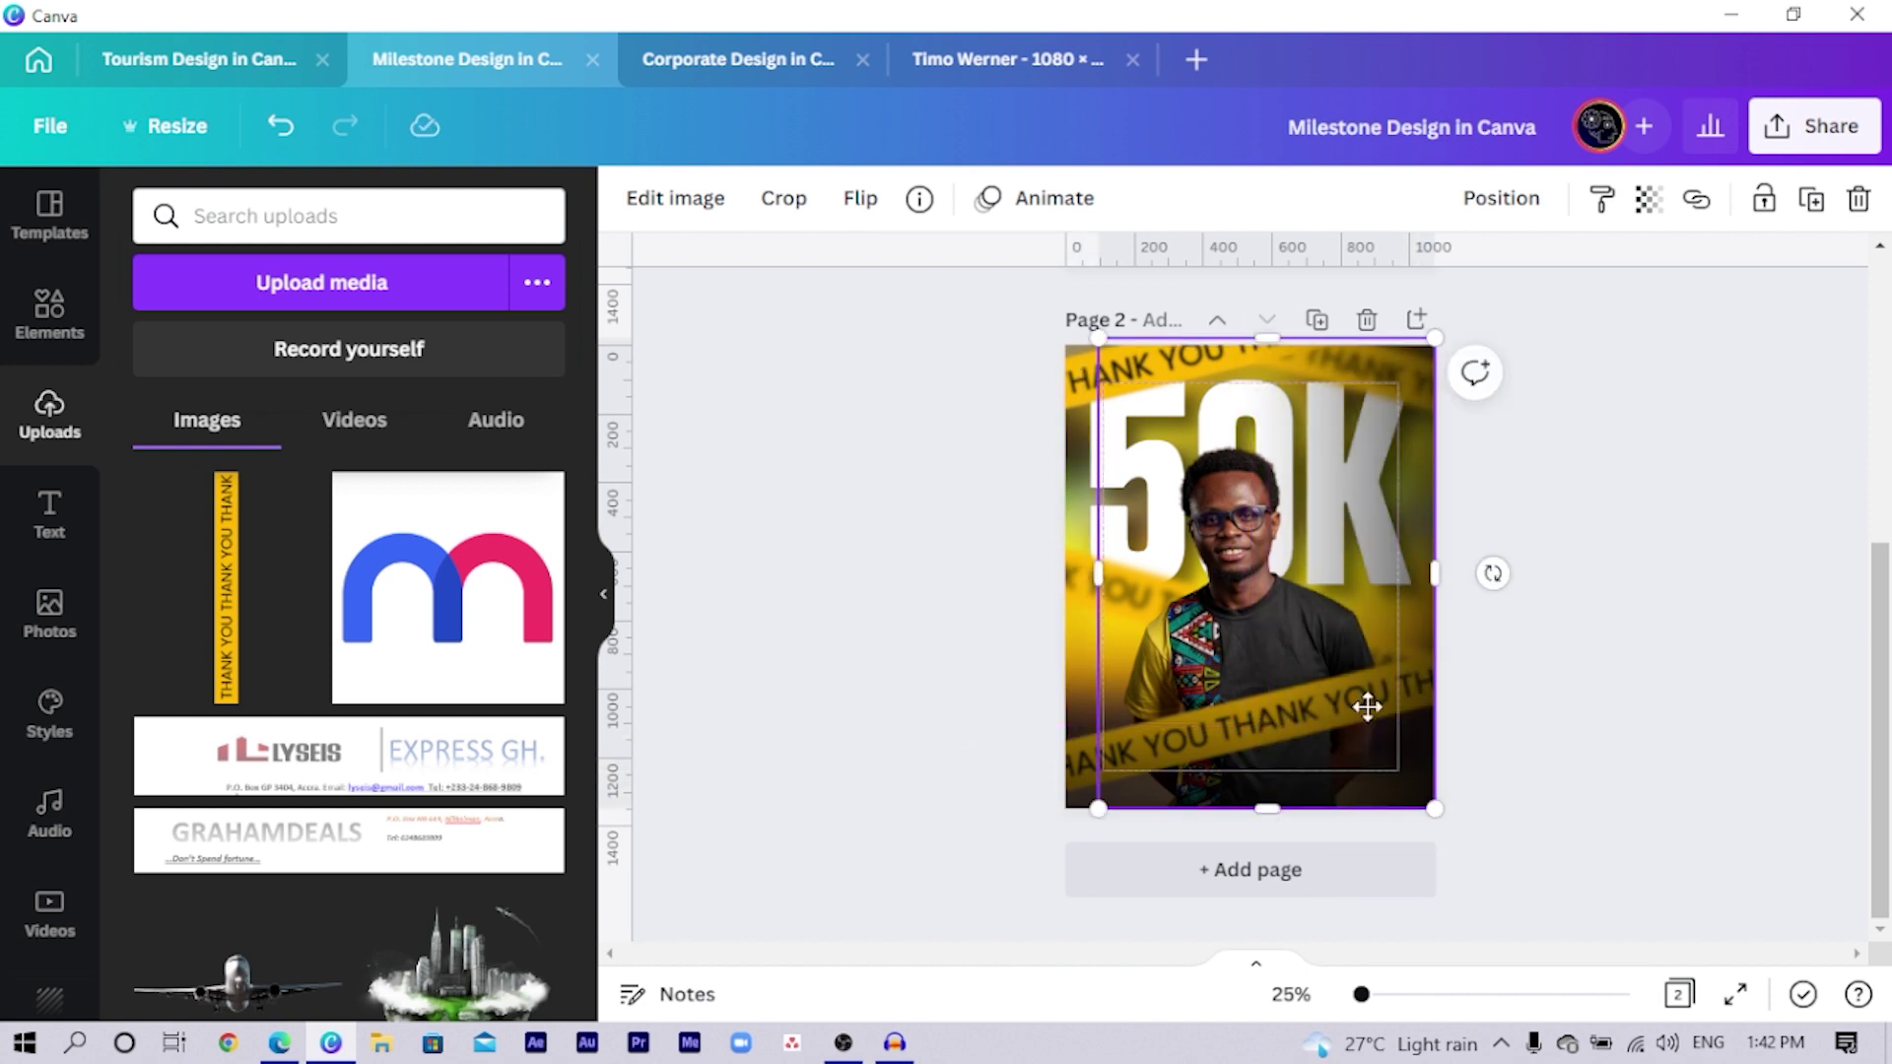
Step: Crop the gradient image to shift it left in its frame, and widen it slightly leftward
double_click(1367, 707)
left_click_drag(1364, 706, 1218, 680)
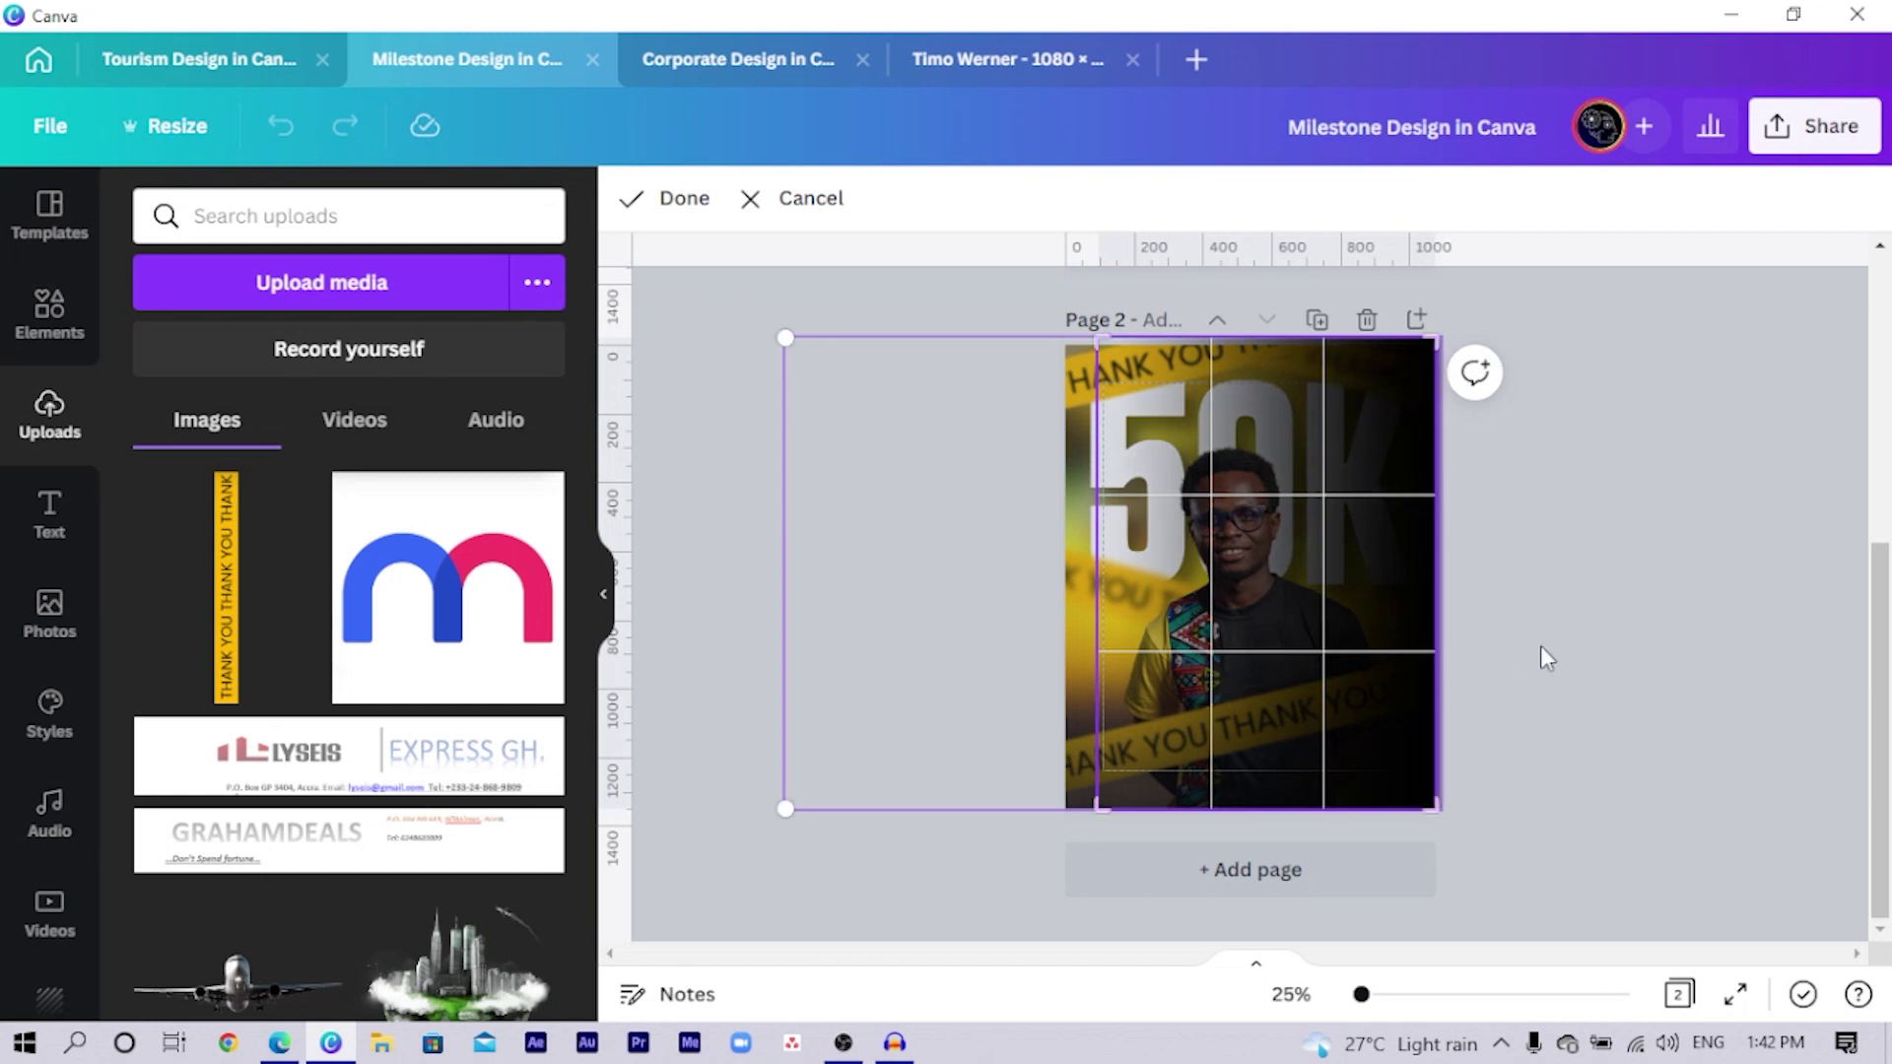
left_click(1548, 659)
left_click_drag(1103, 558, 1083, 561)
left_click(829, 567)
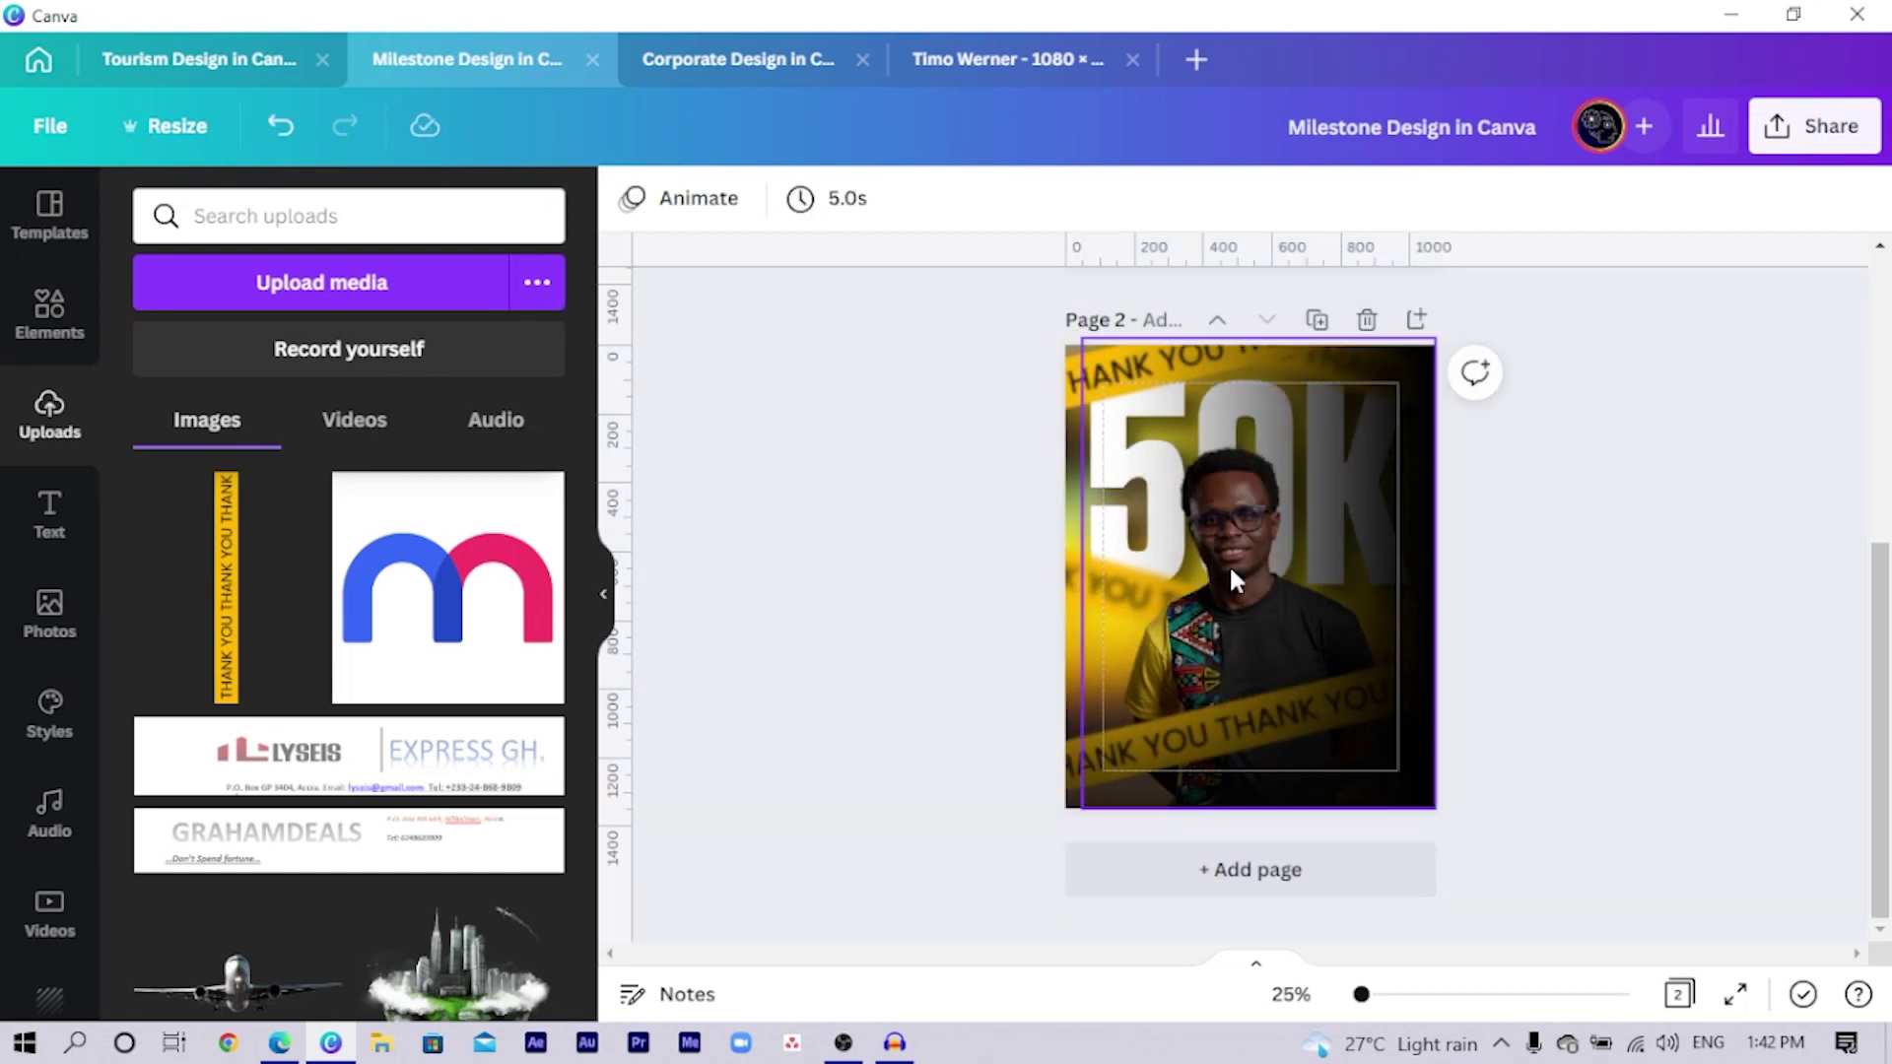
left_click(1356, 450)
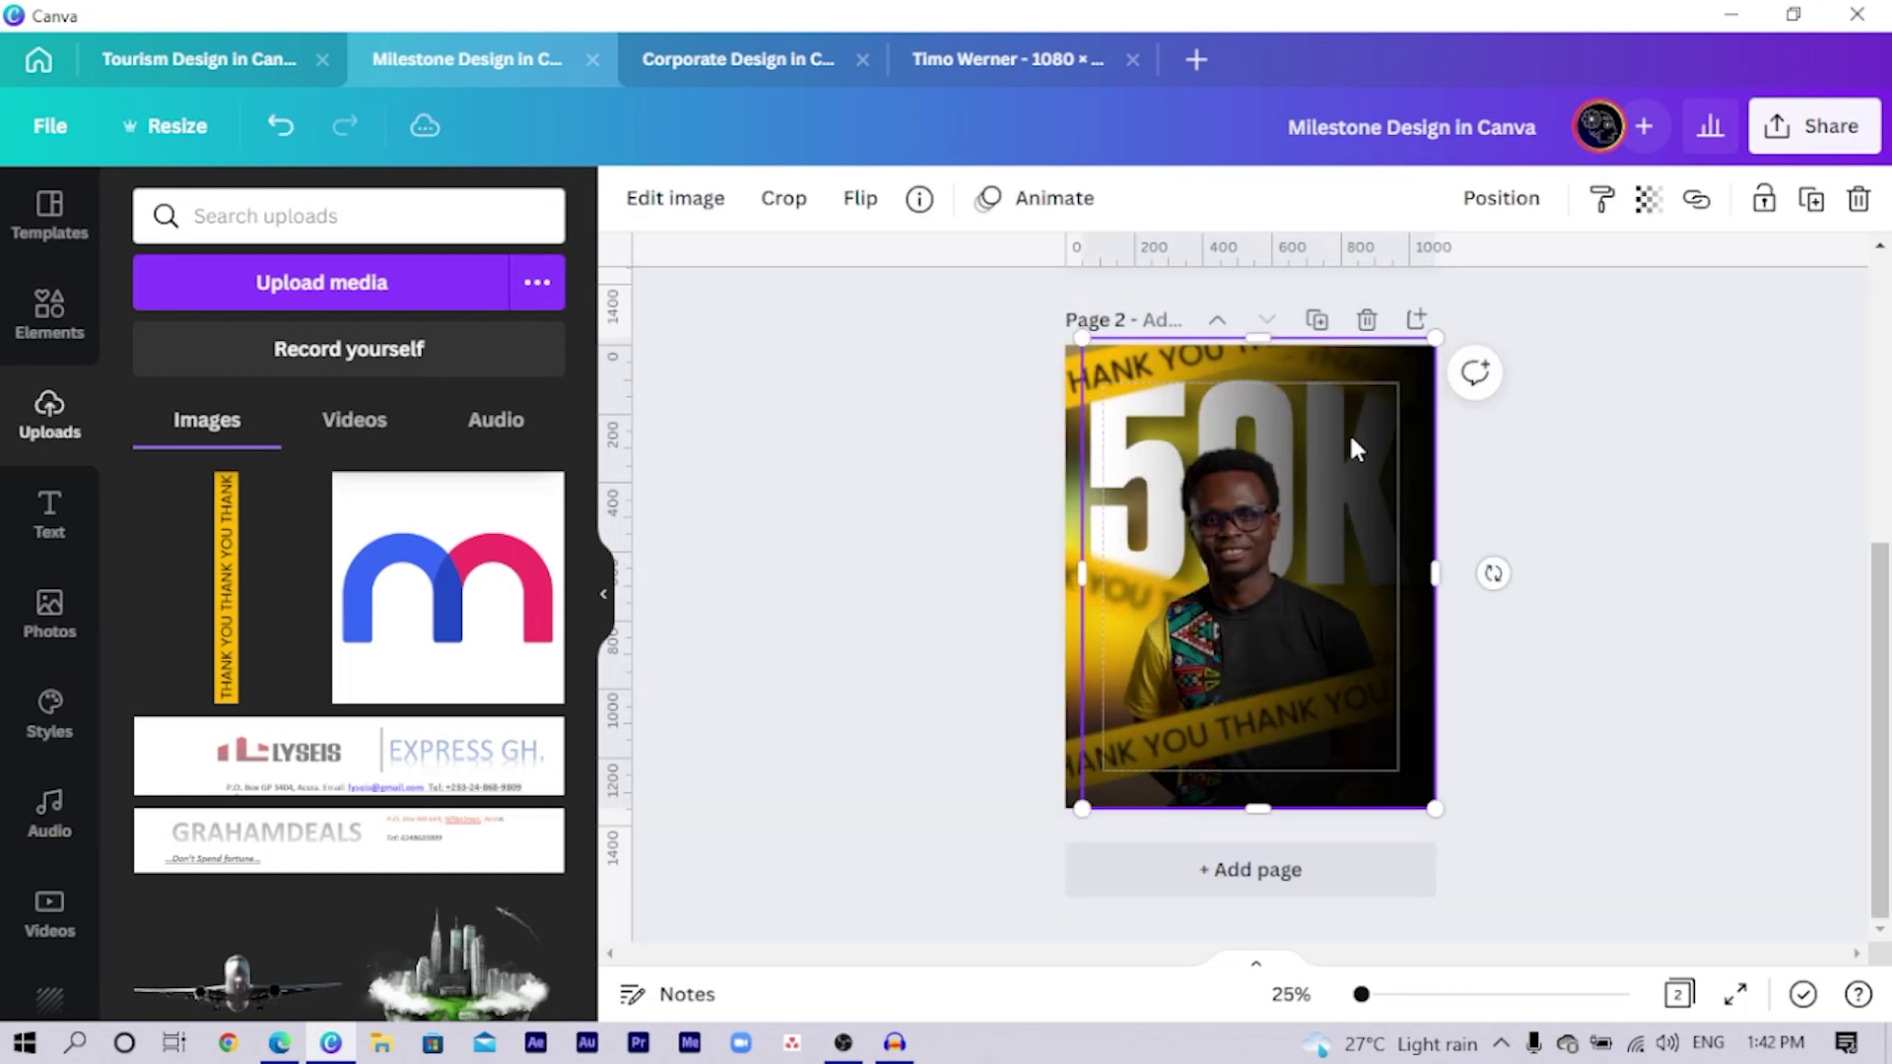
Step: Apply the Violet duotone to the gradient with yellow highlights and shadows, then nudge it right
left_click(680, 201)
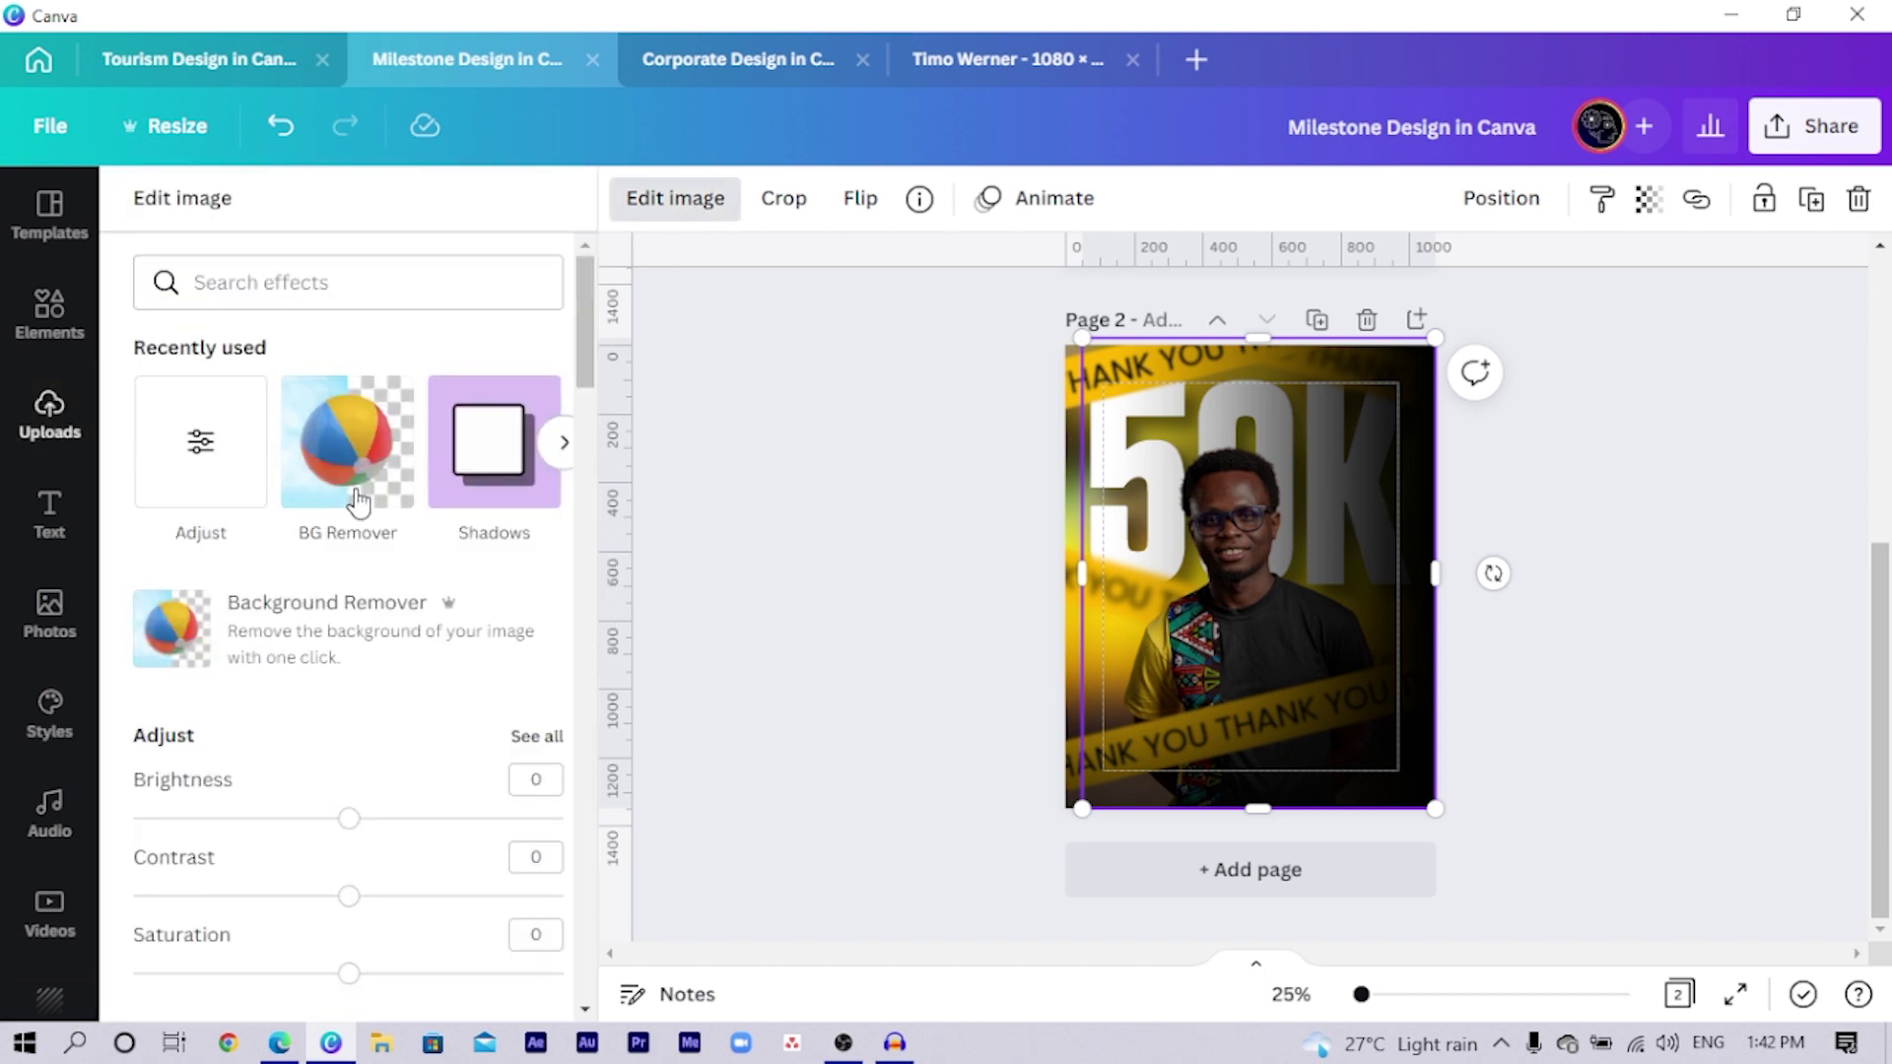
left_click(562, 455)
left_click(322, 455)
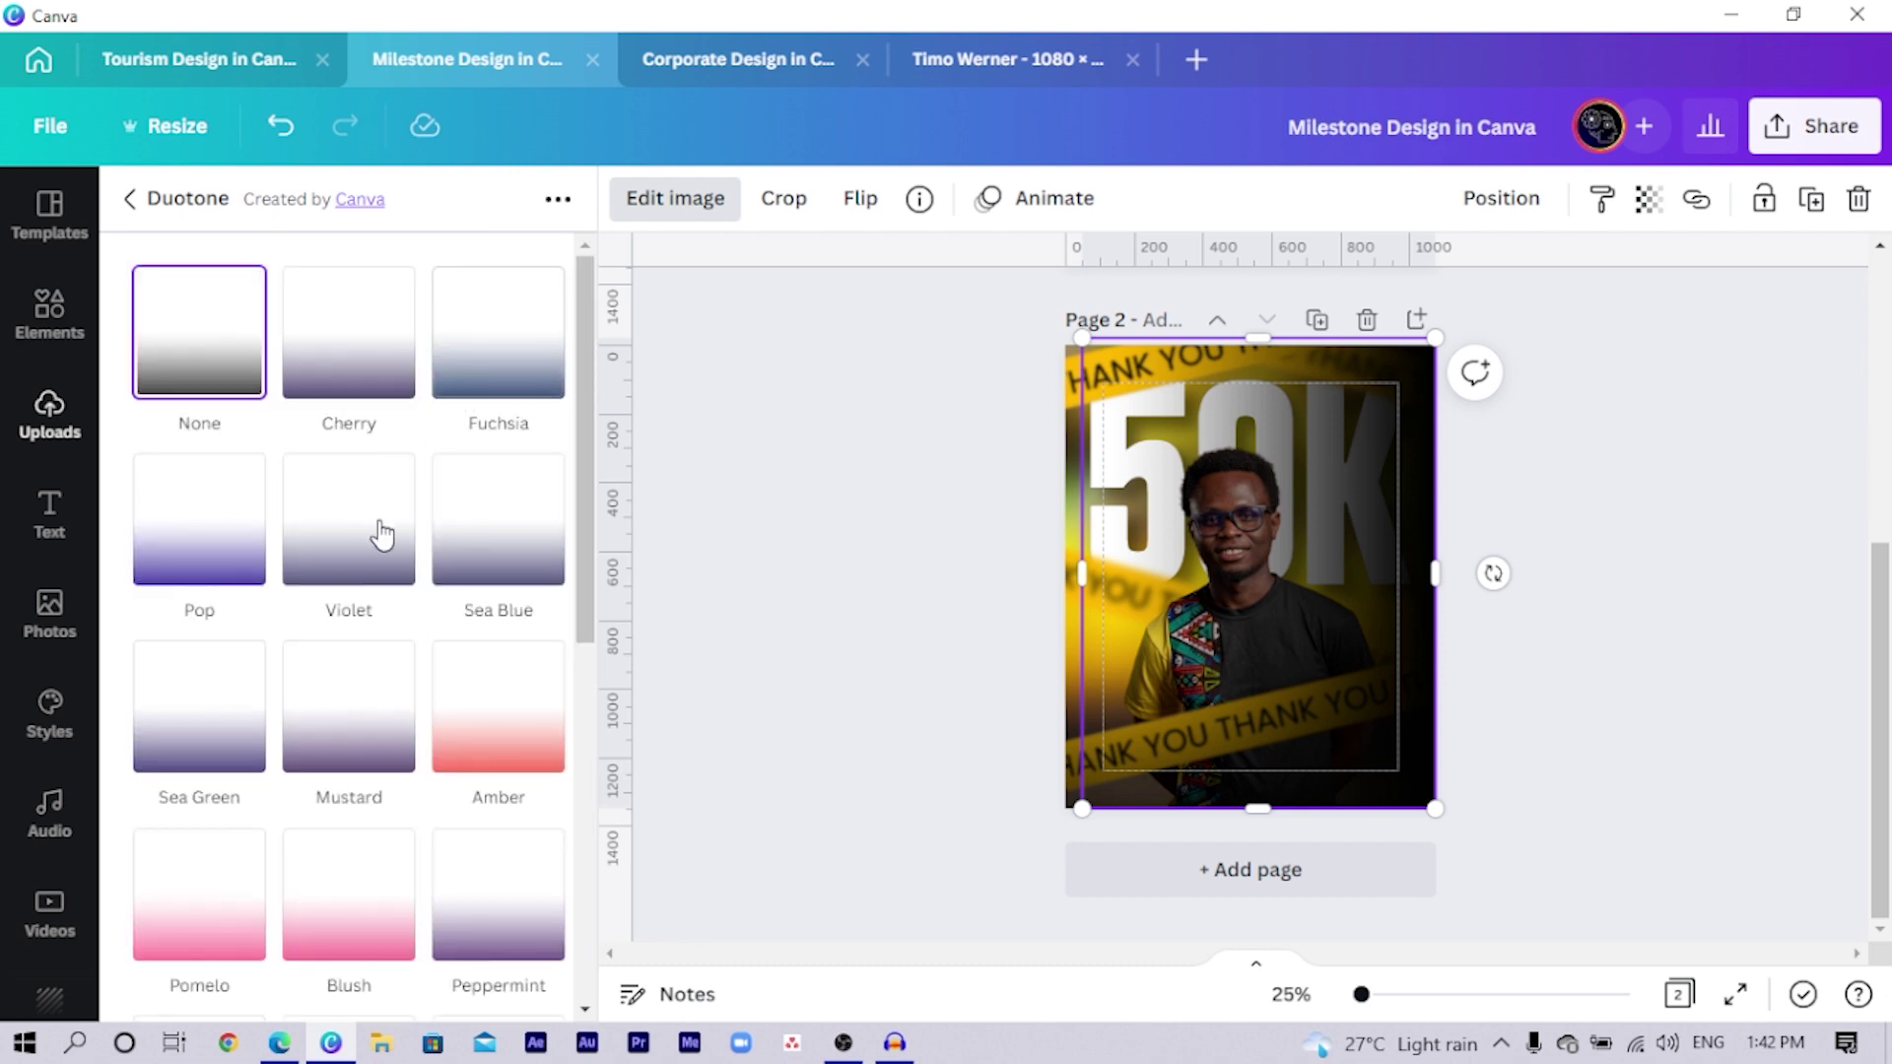
left_click(379, 537)
left_click(379, 538)
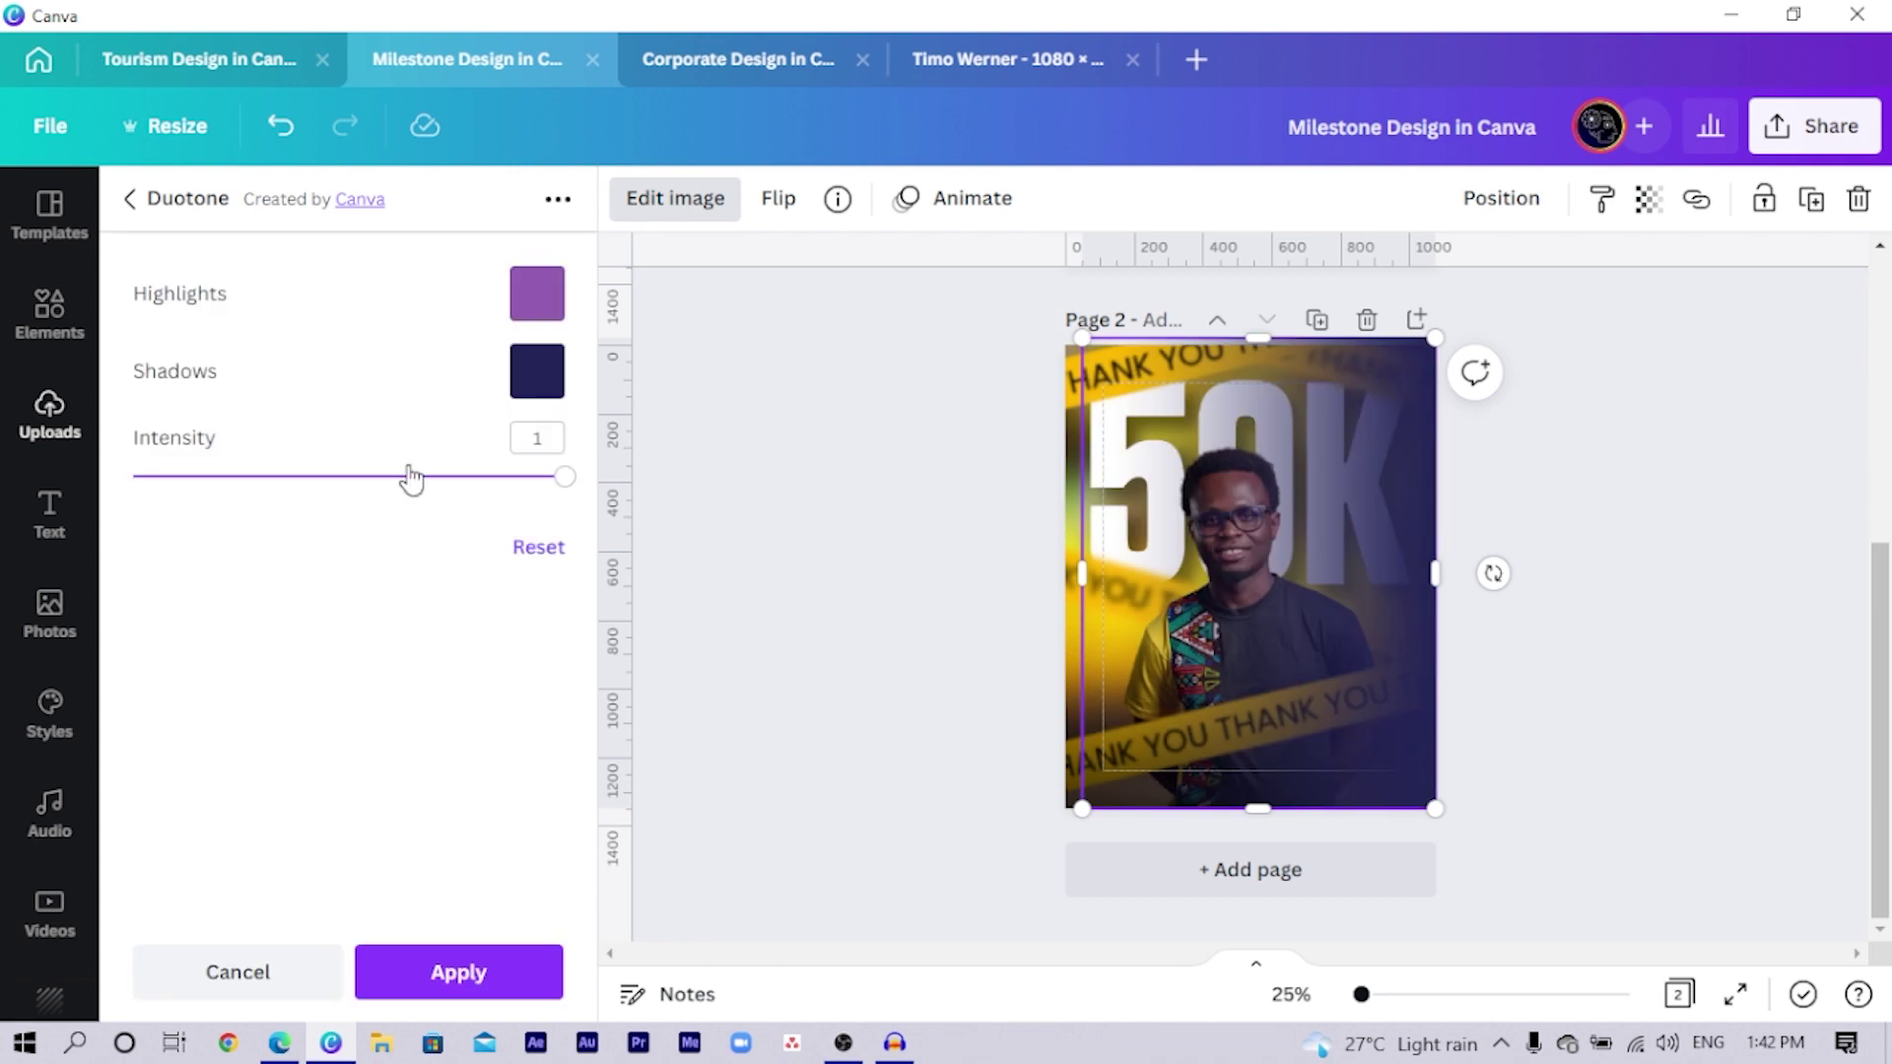
left_click(523, 288)
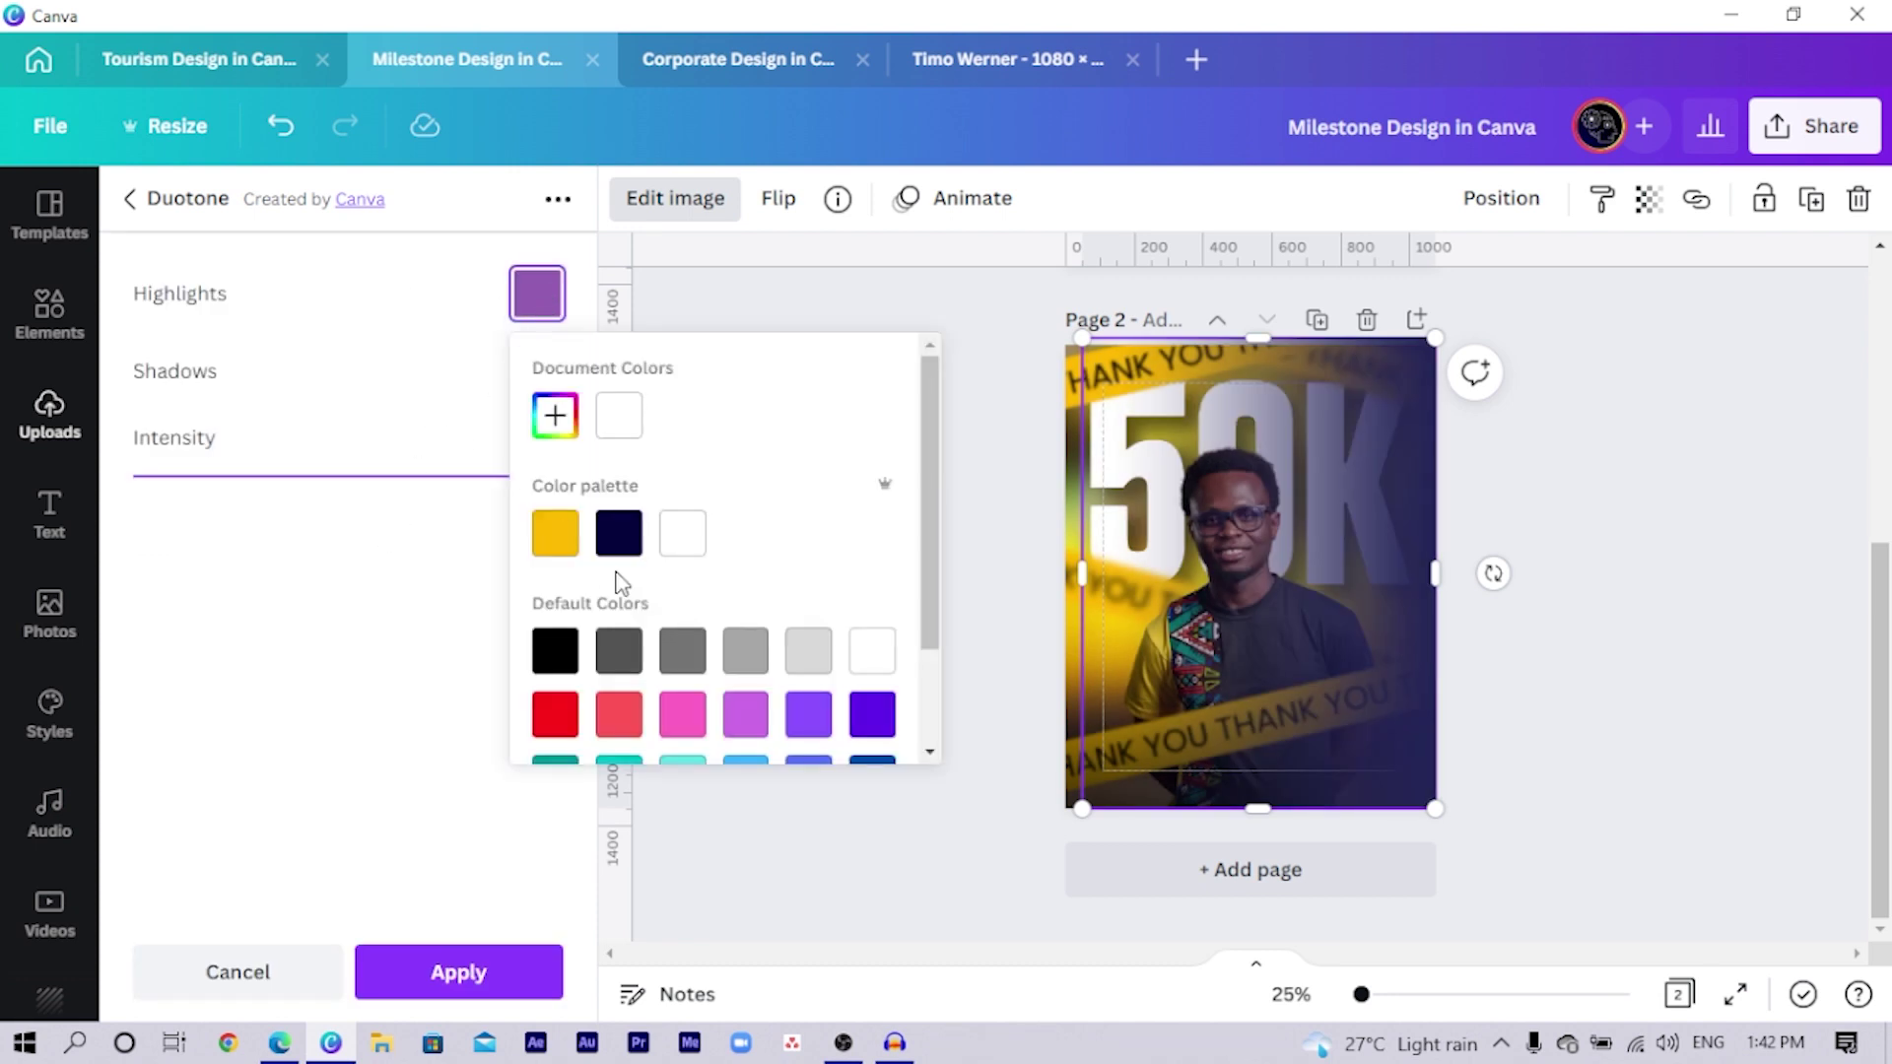
left_click(557, 545)
left_click(451, 595)
left_click(552, 382)
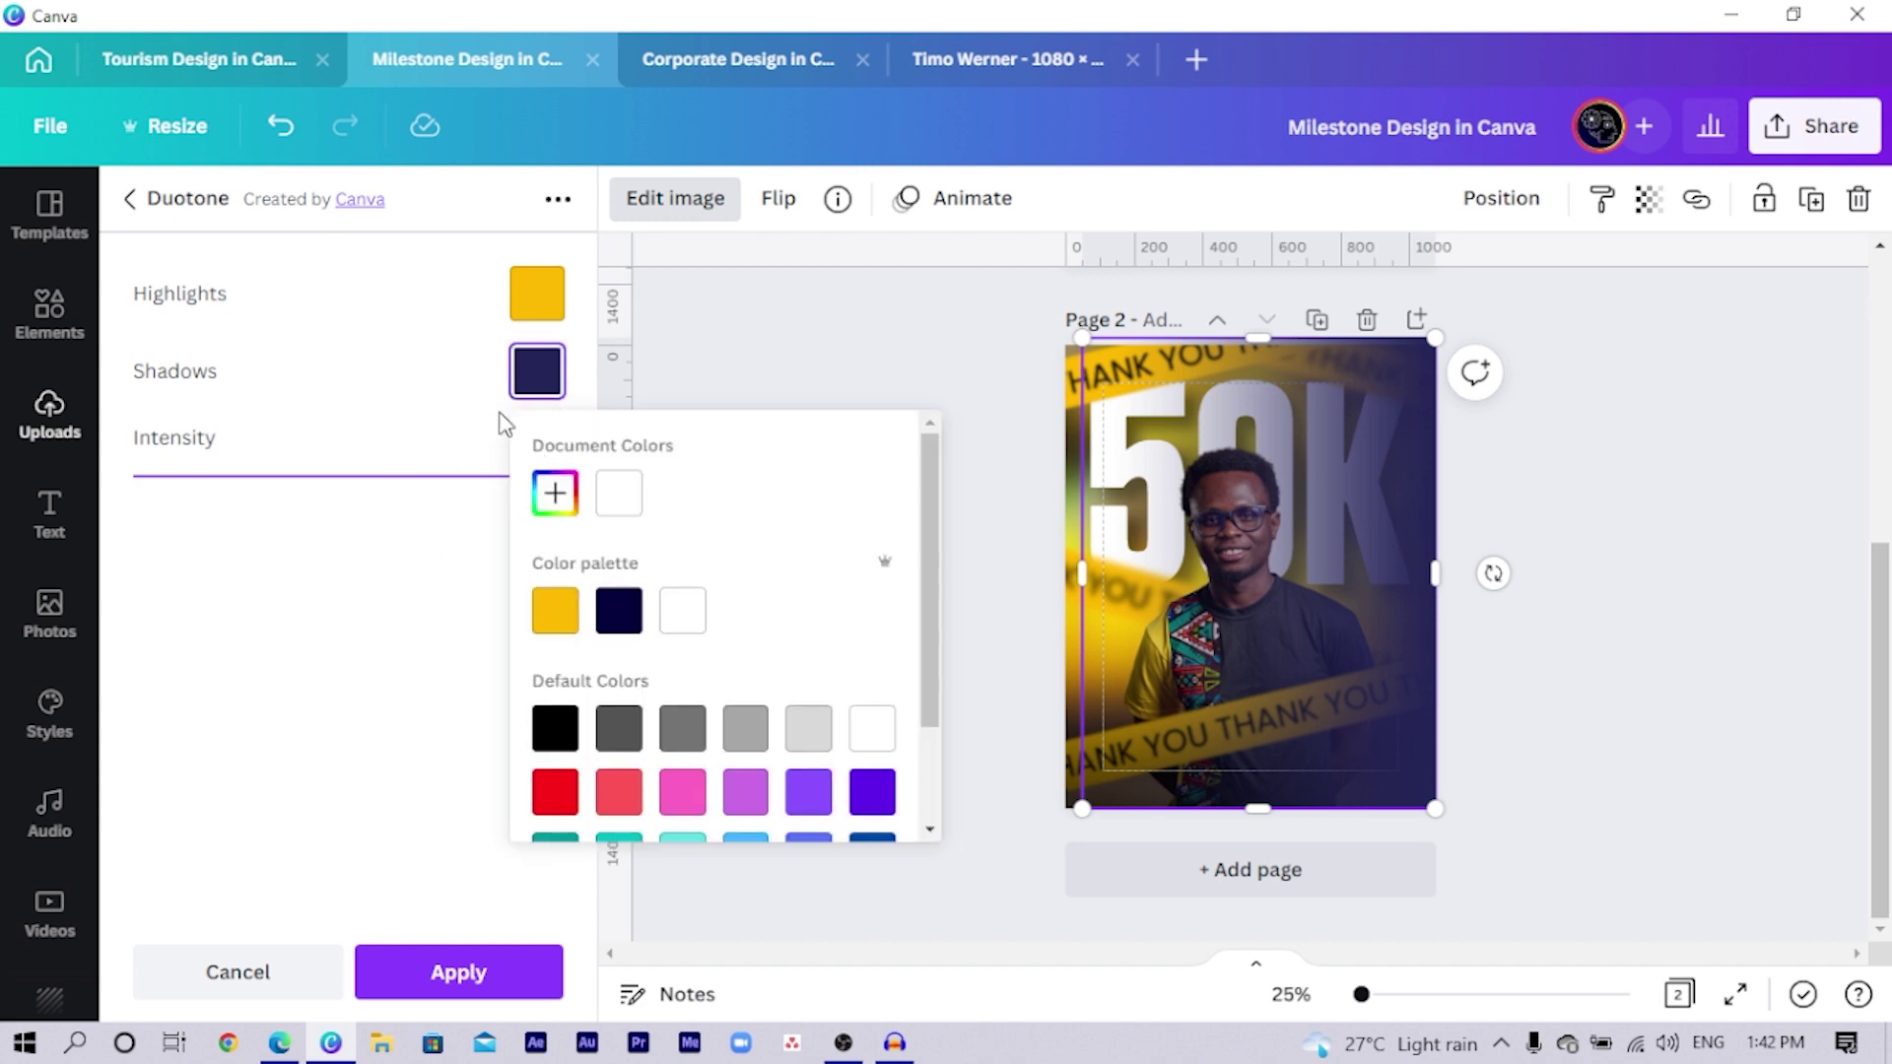
left_click(565, 619)
left_click(414, 634)
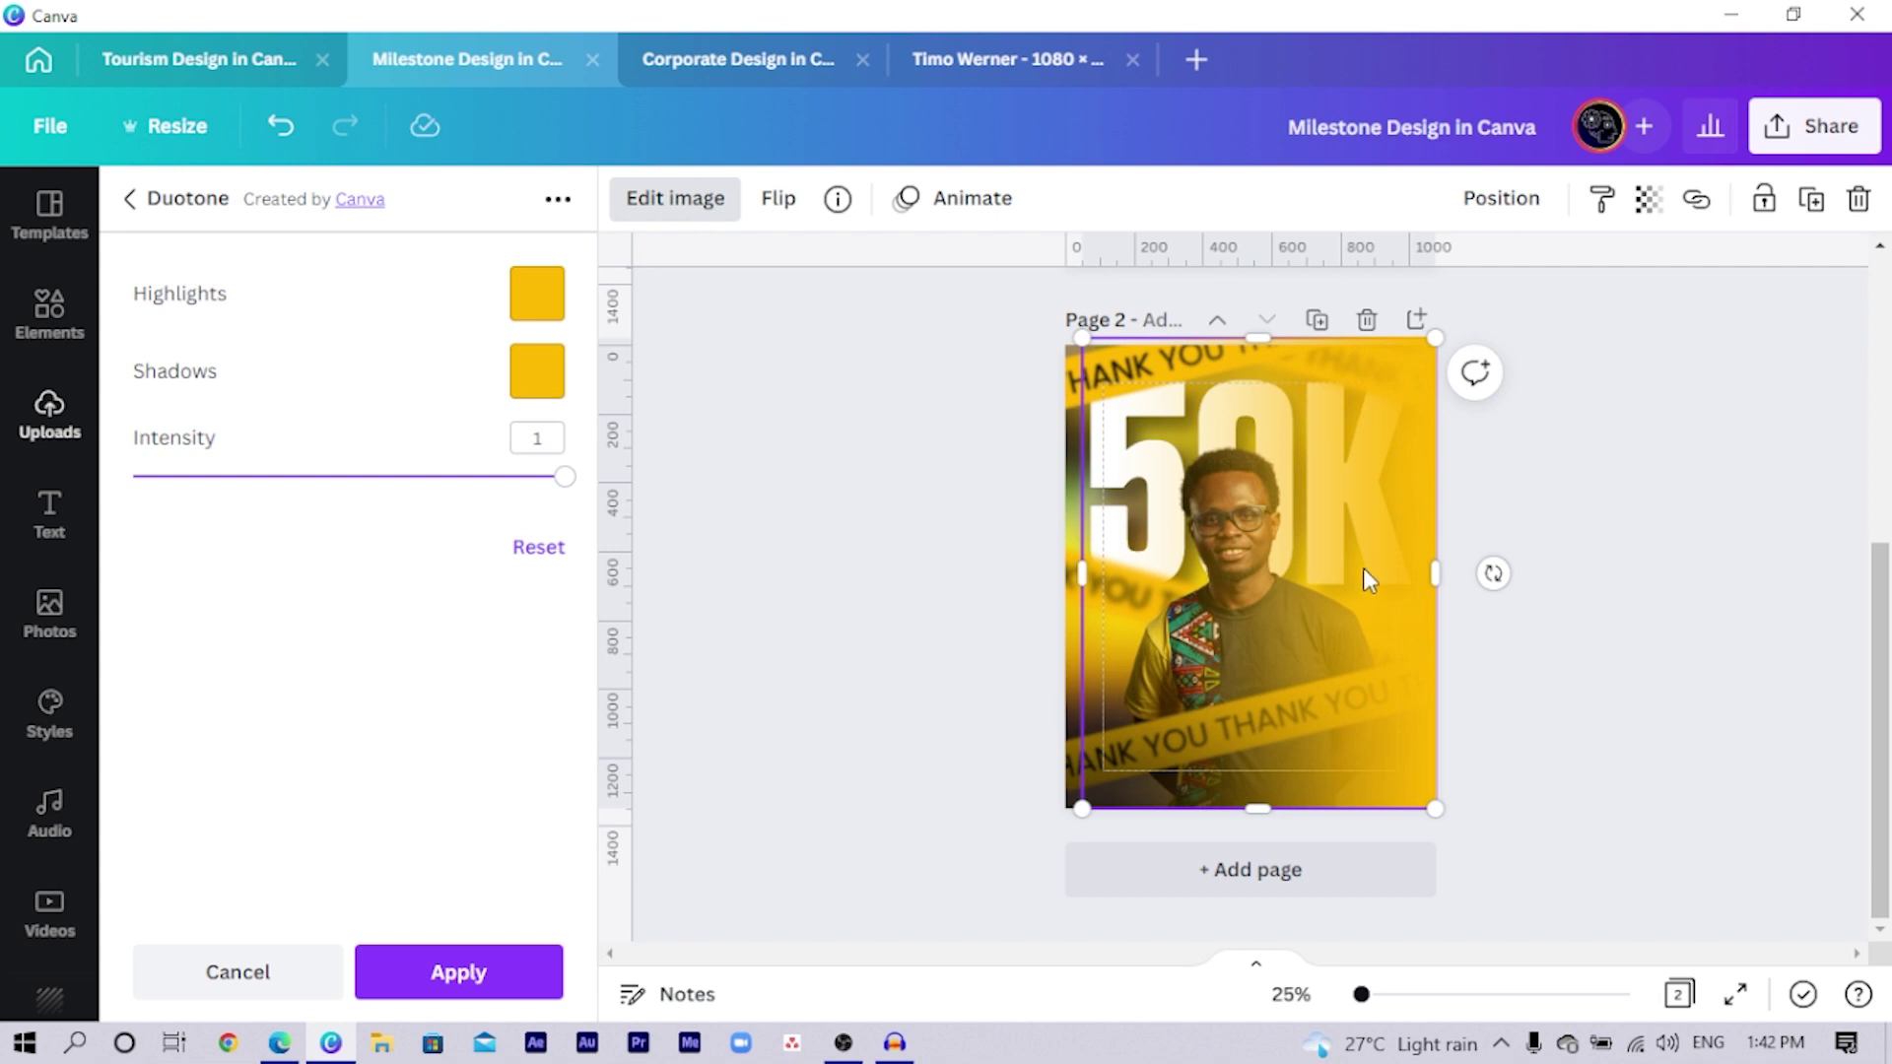
left_click_drag(1363, 568, 1390, 568)
Step: Stretch the gradient image past the page bottom and reposition it
left_click(1676, 566)
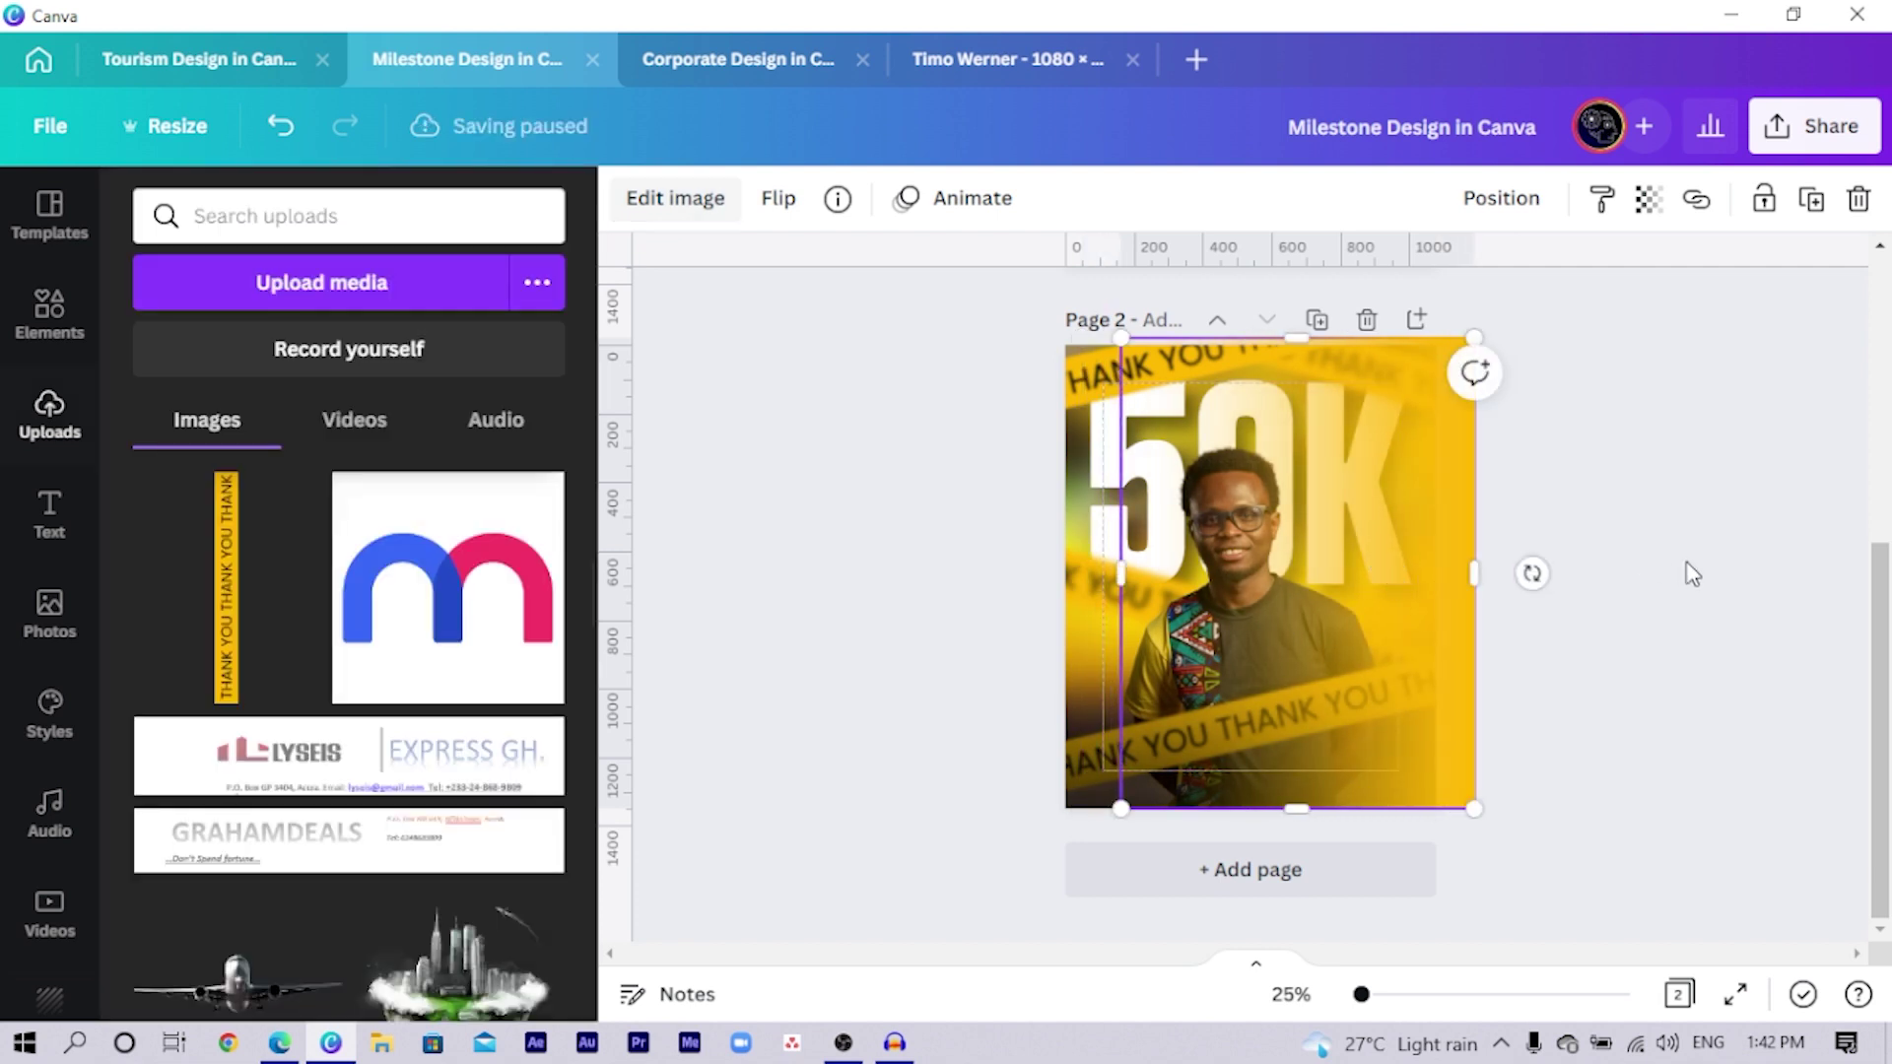
left_click(1374, 629)
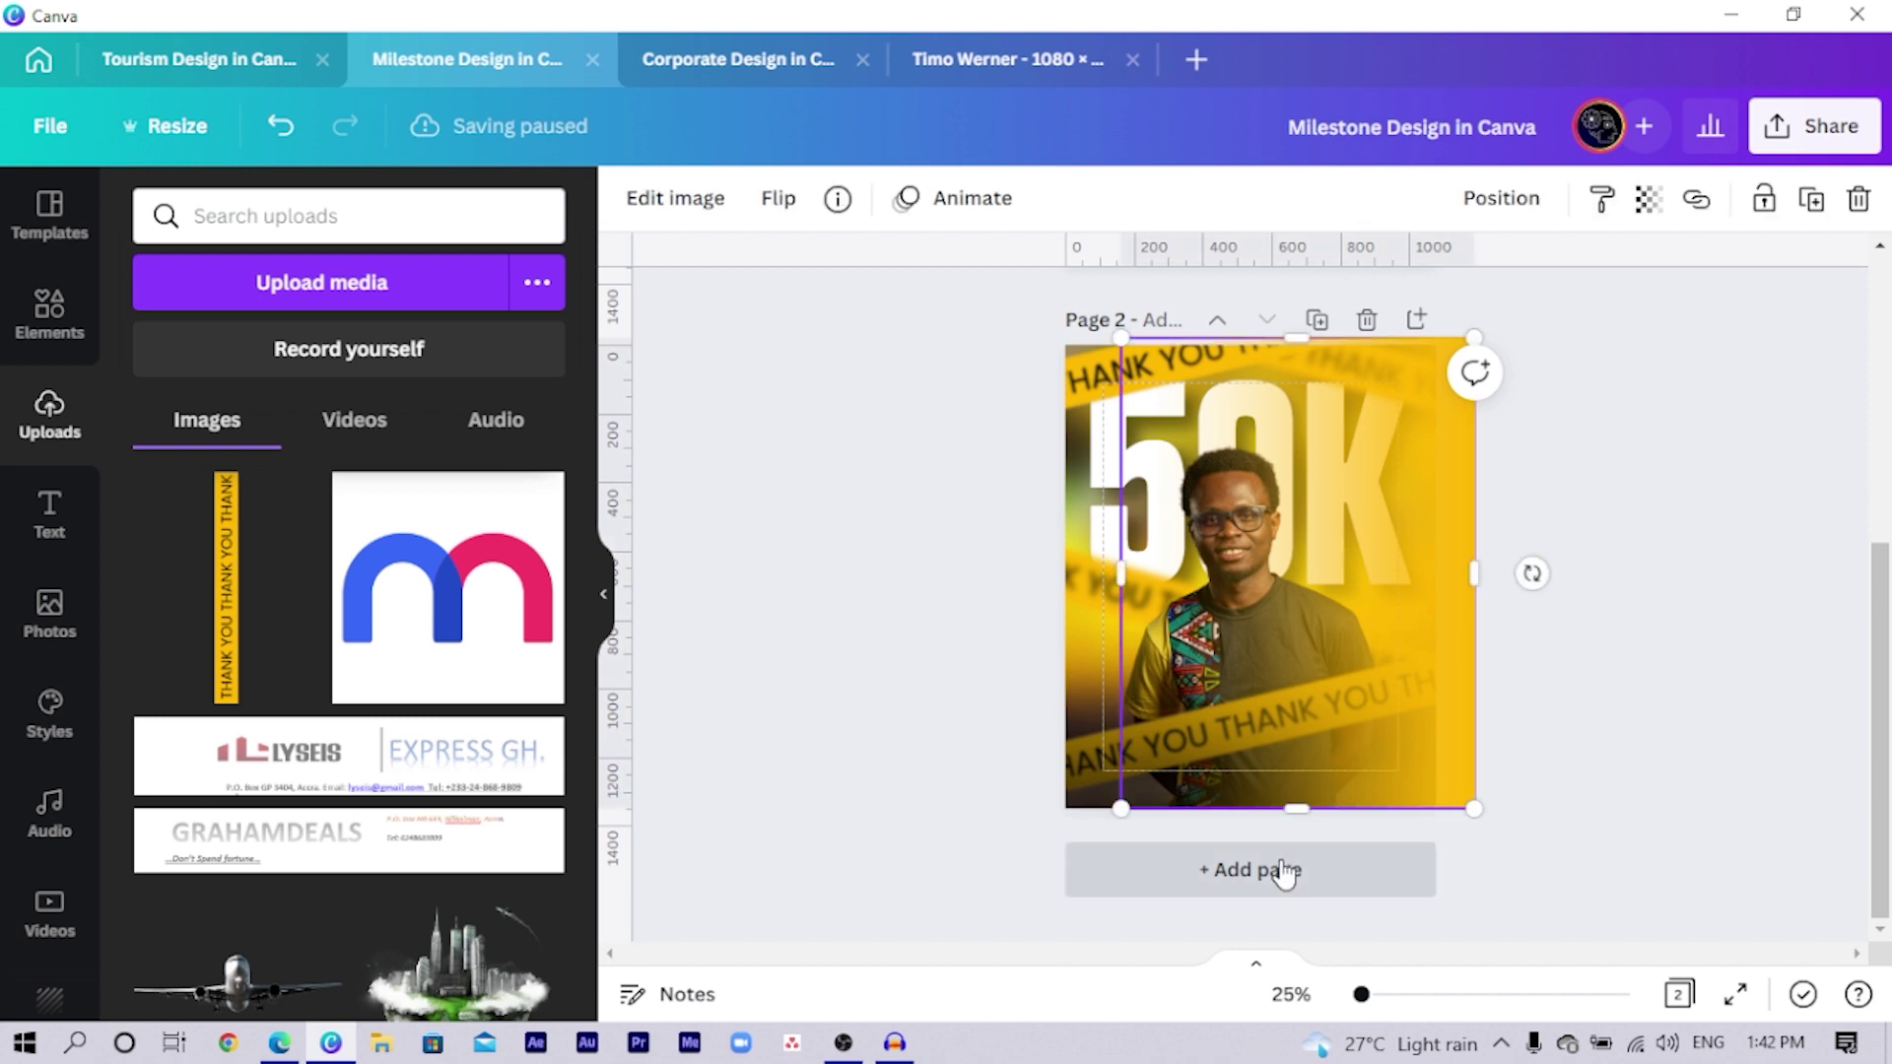
left_click_drag(1285, 808, 1289, 830)
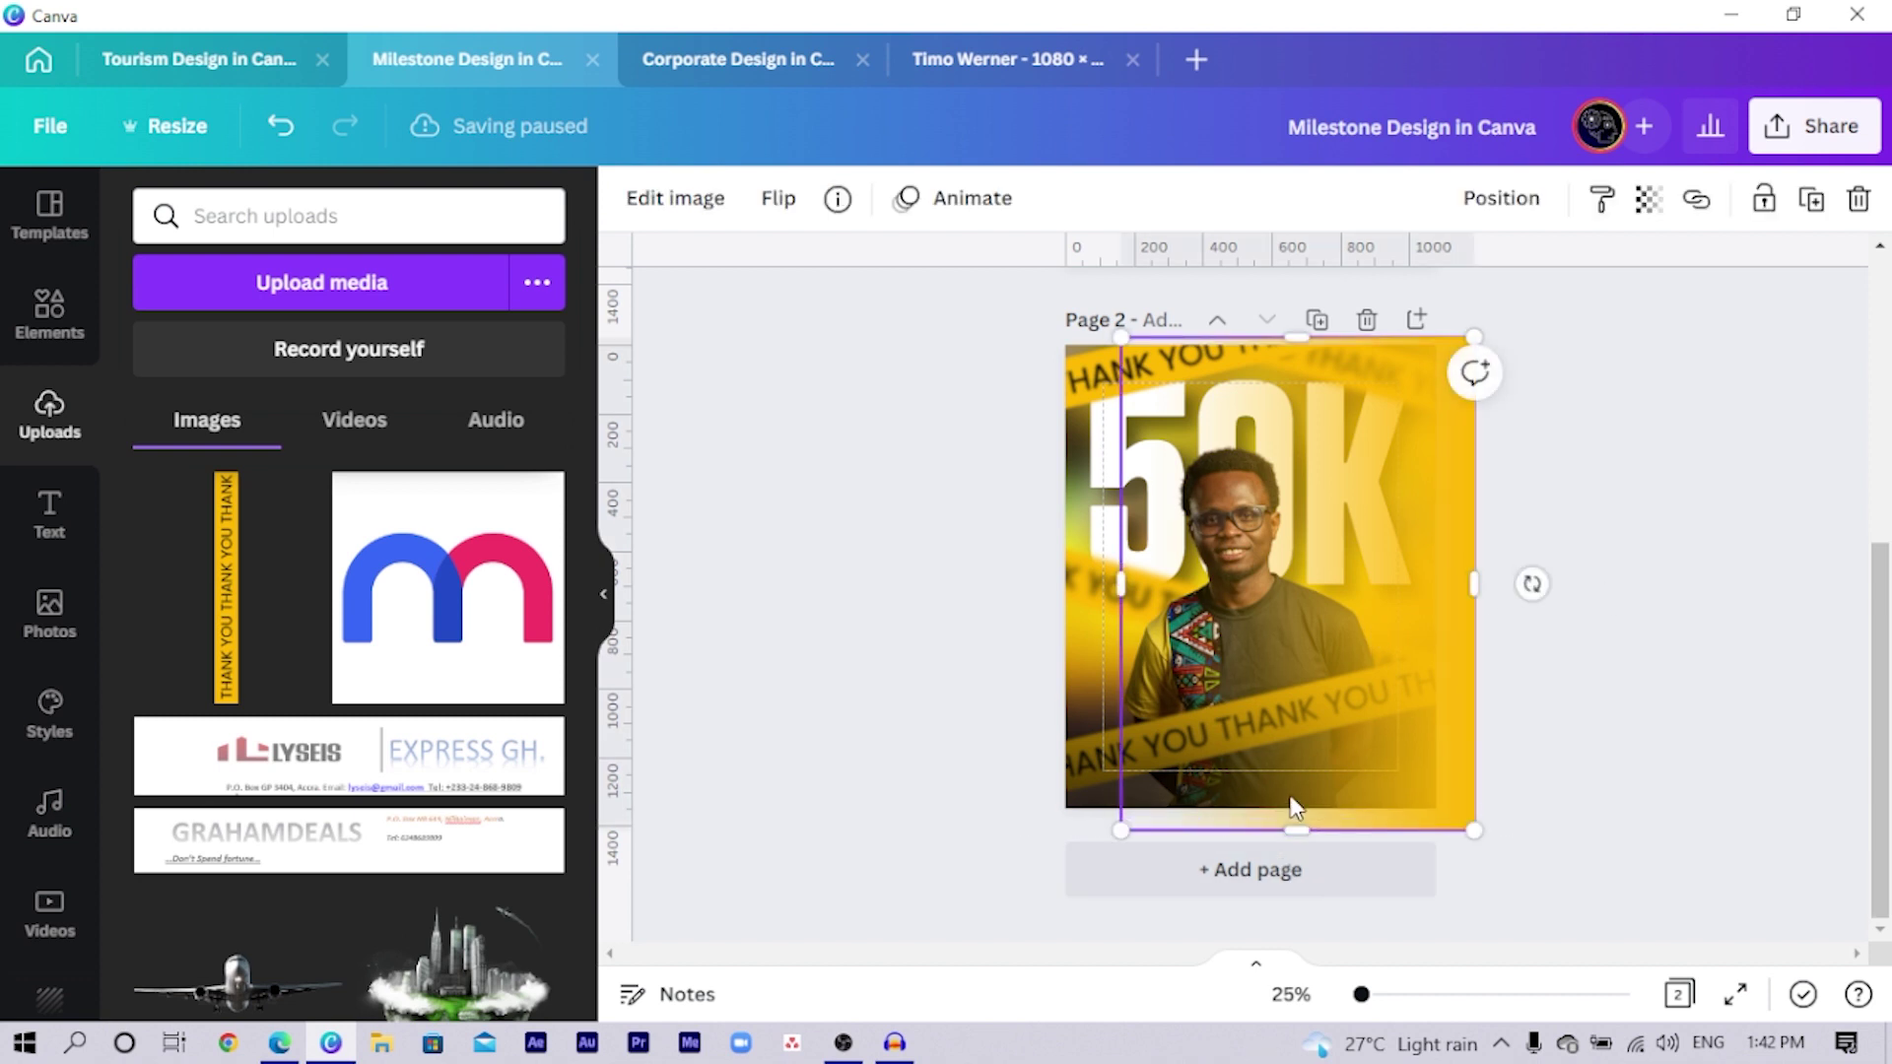
left_click_drag(1335, 767, 1342, 775)
left_click_drag(1426, 402, 1105, 495)
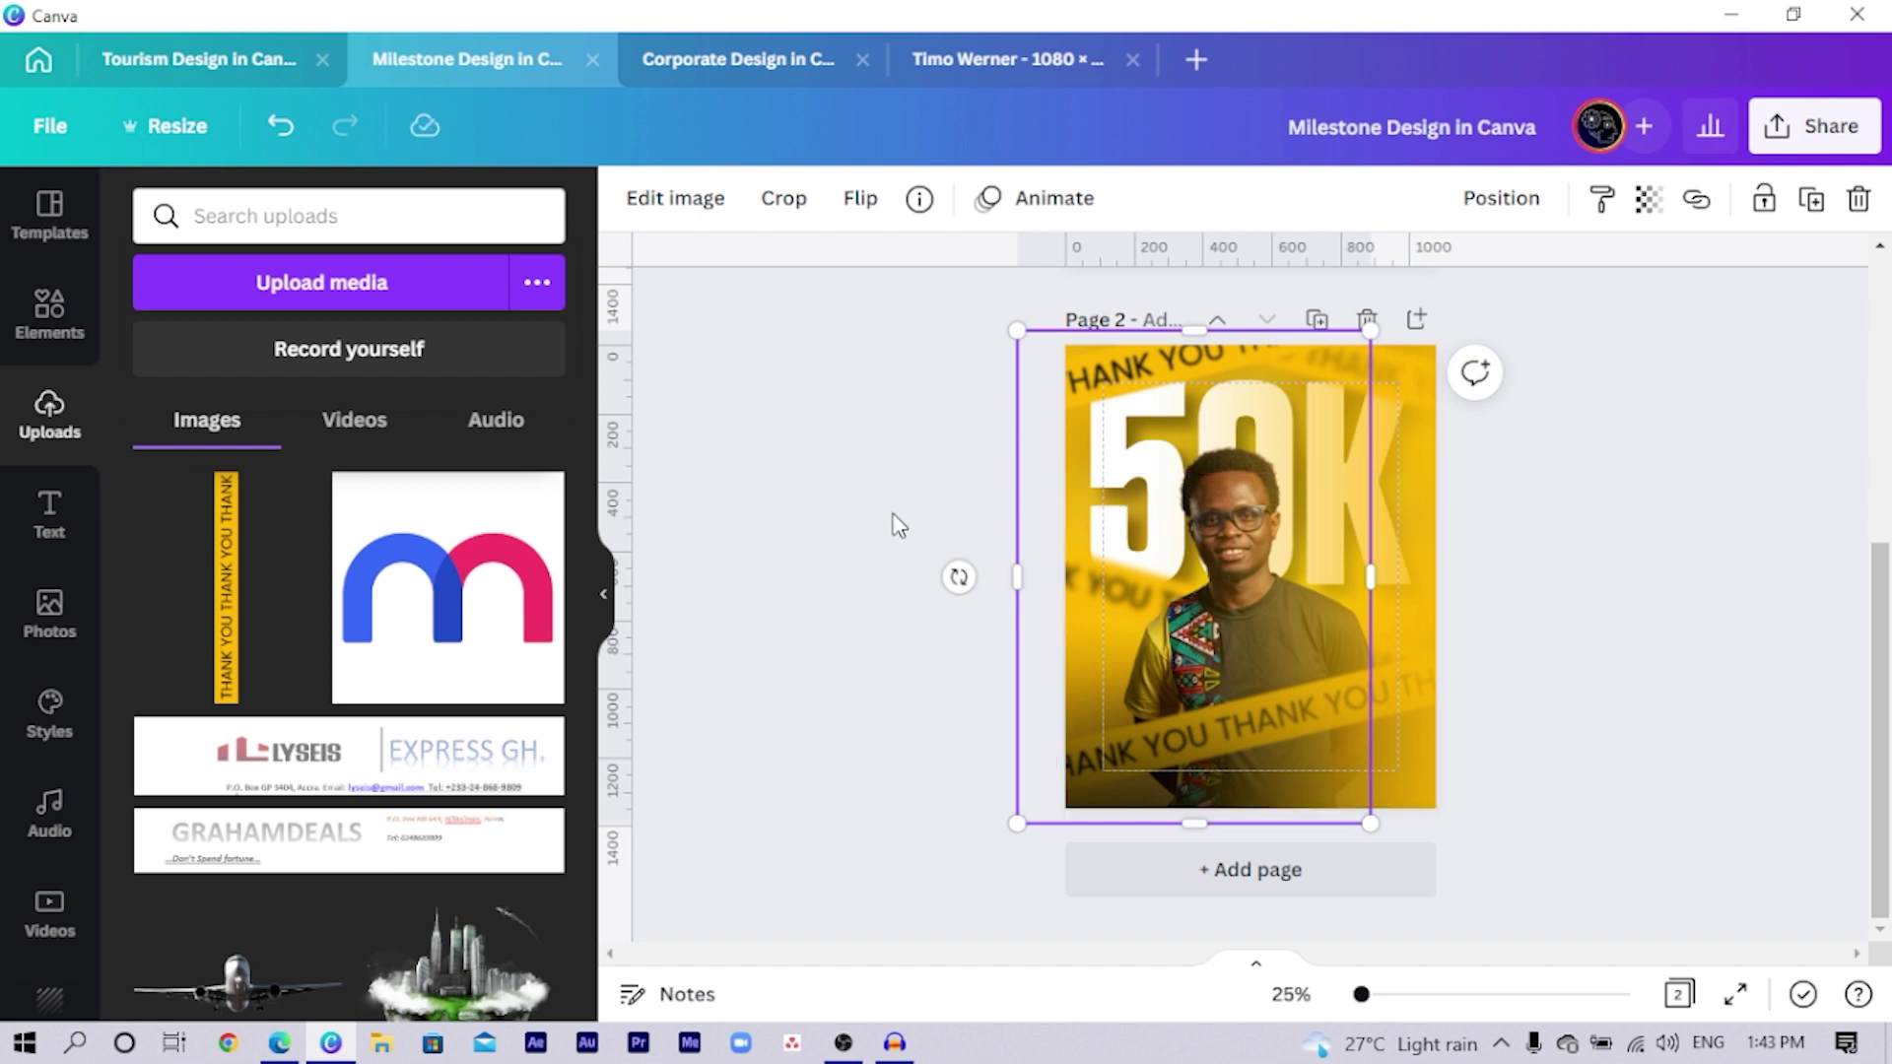
Step: Resize the underlying gradient layer to 864 by 1,158 and shift it right
left_click(801, 535)
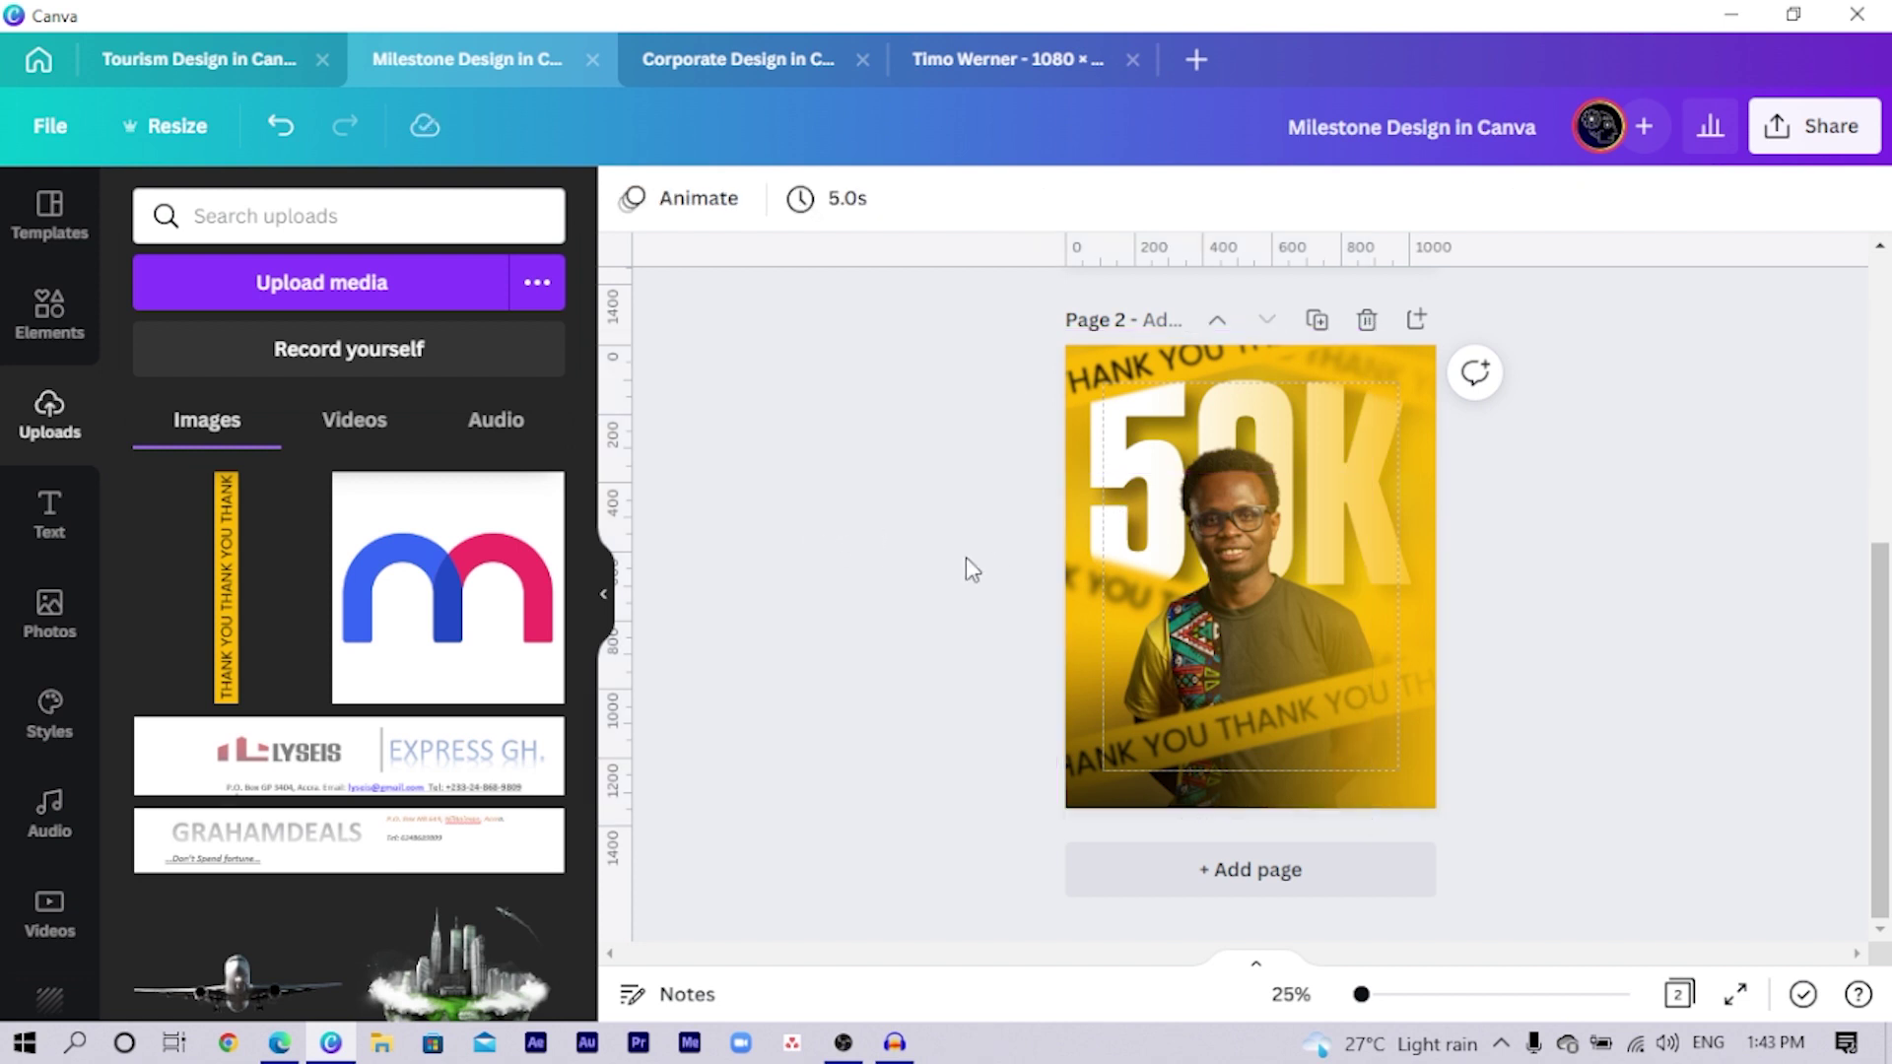
left_click(1182, 547)
left_click(1181, 547)
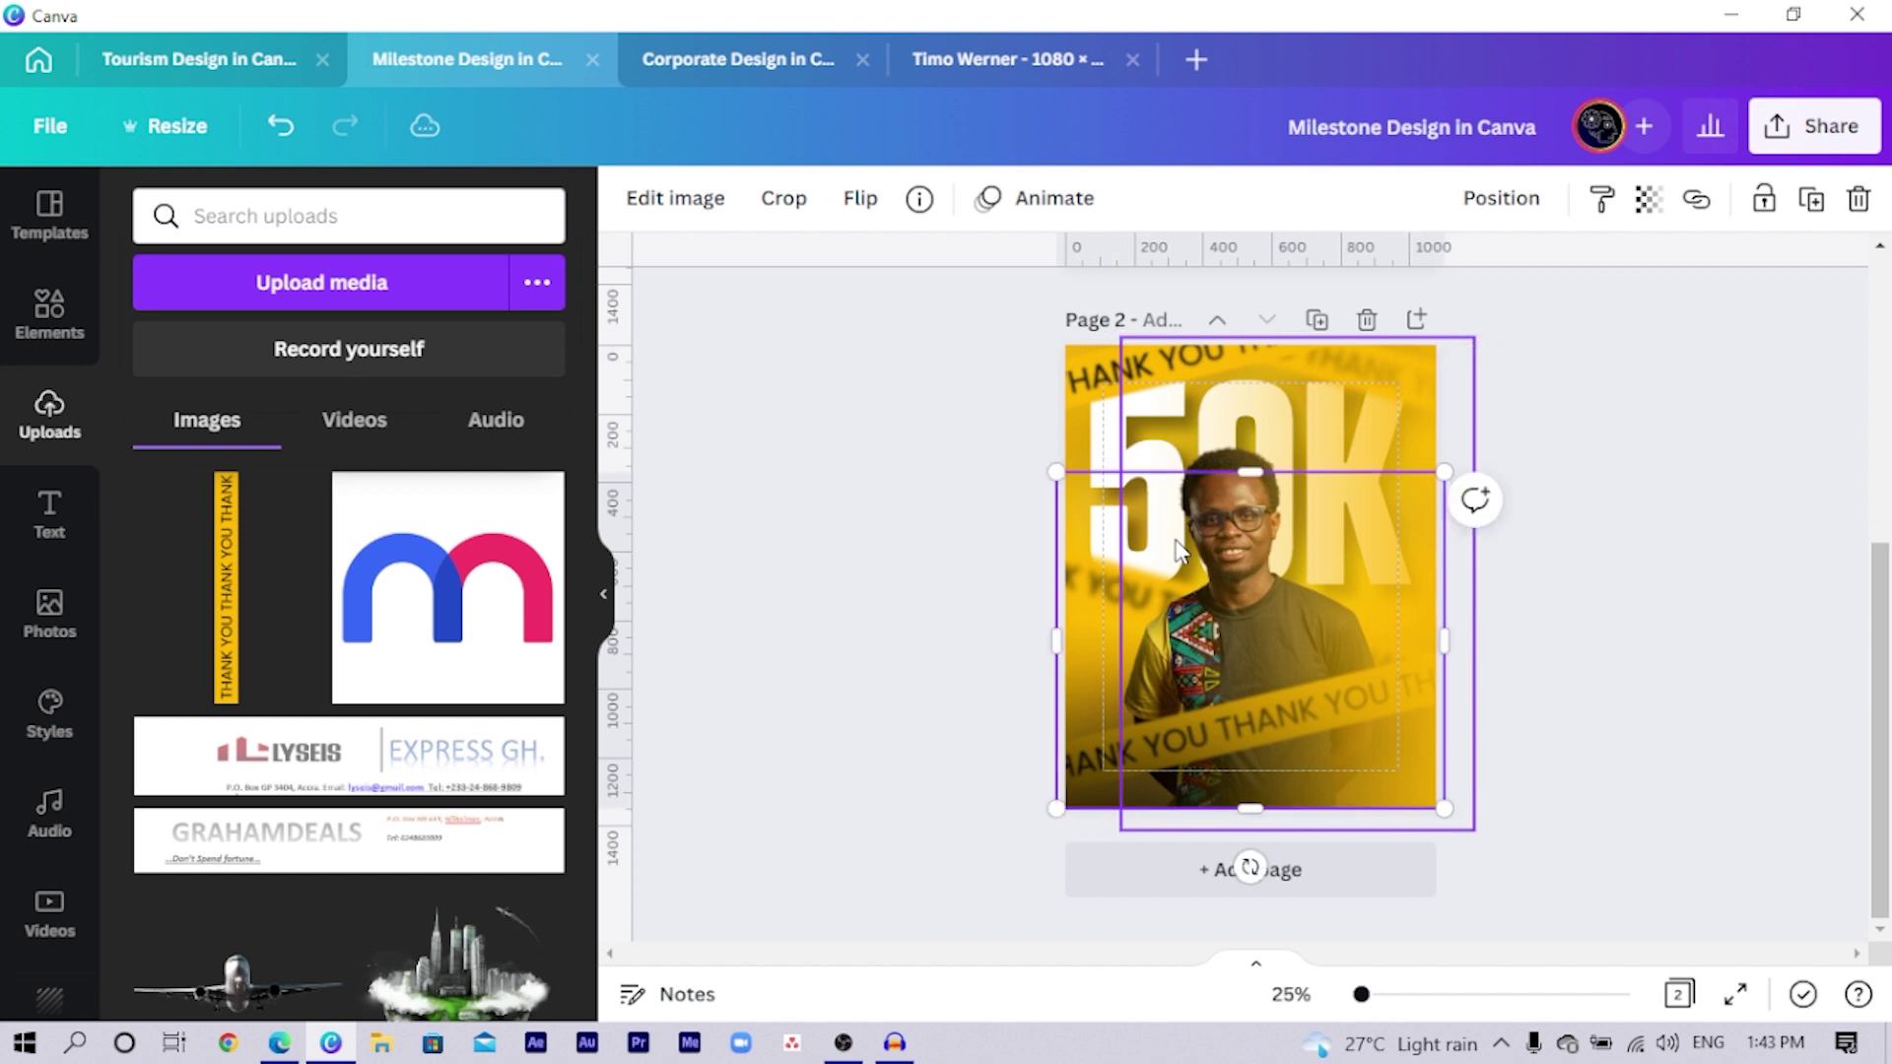
left_click(1237, 522)
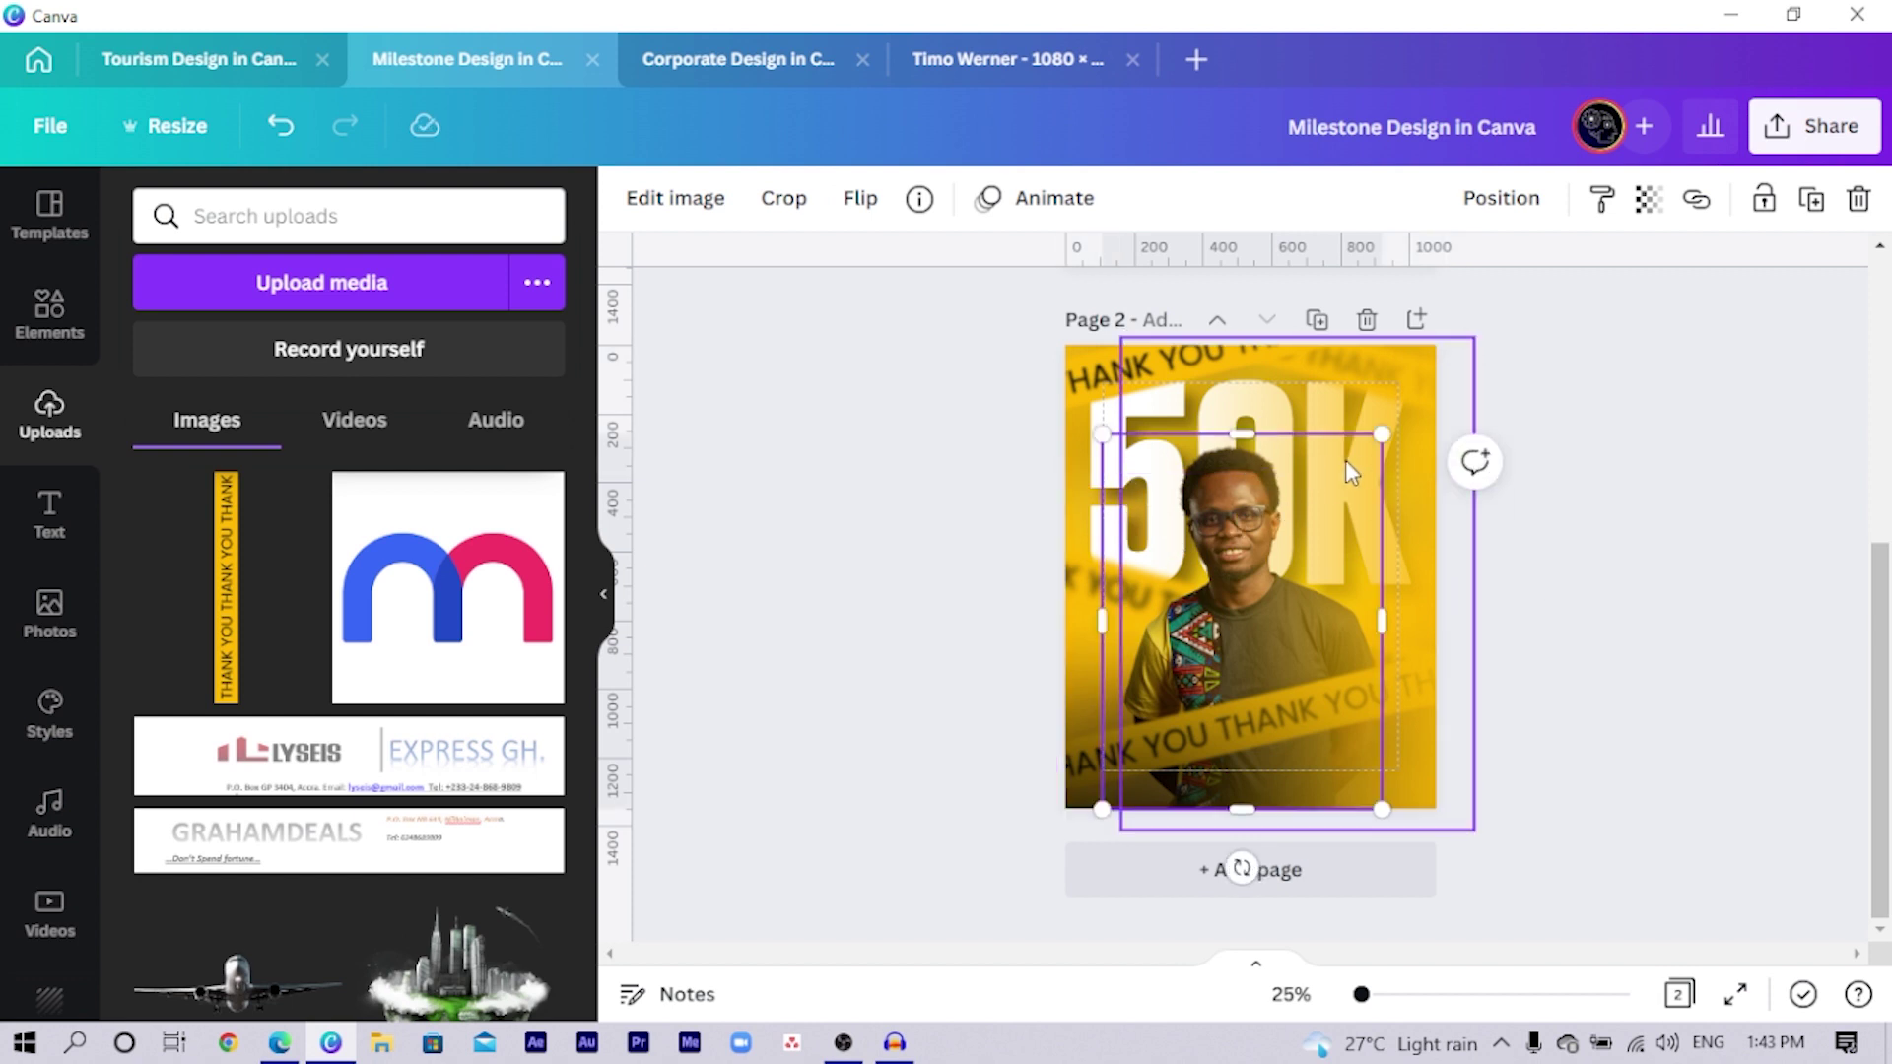
left_click_drag(1397, 434, 1424, 435)
left_click(1446, 483)
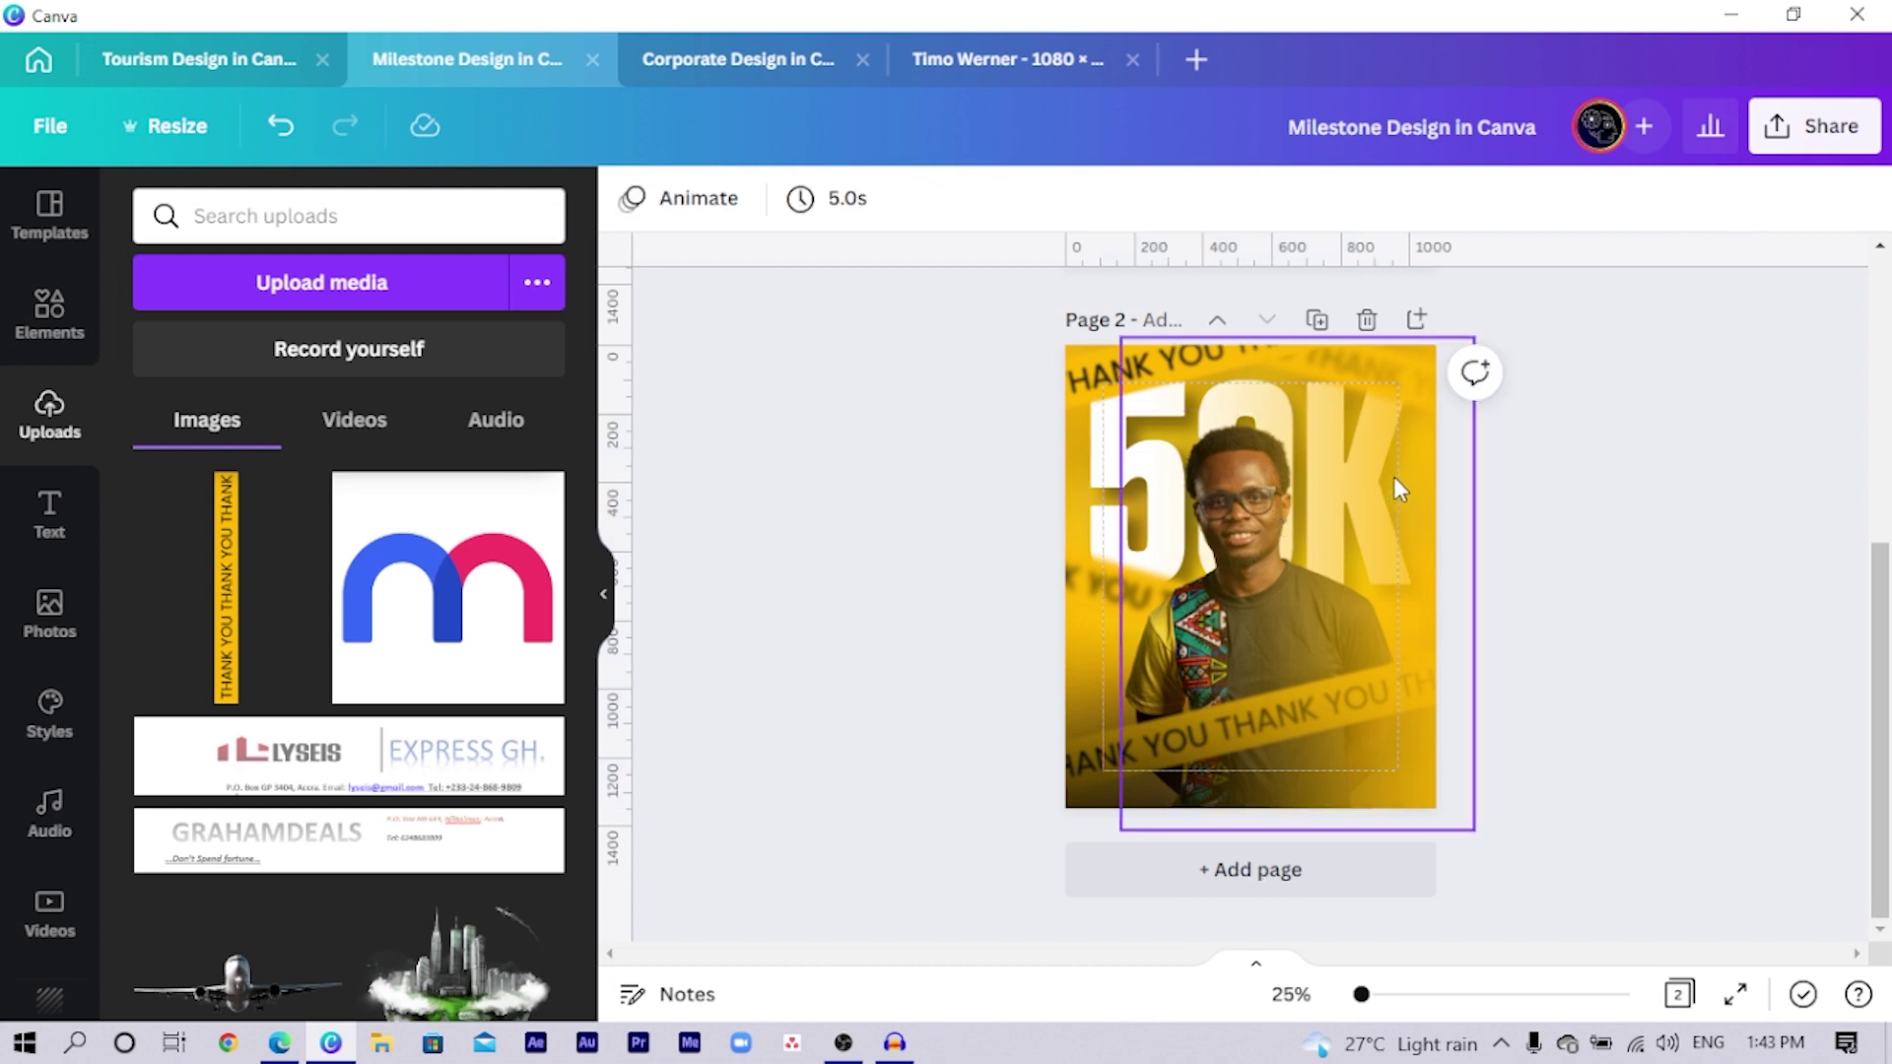
left_click_drag(1370, 489, 1437, 483)
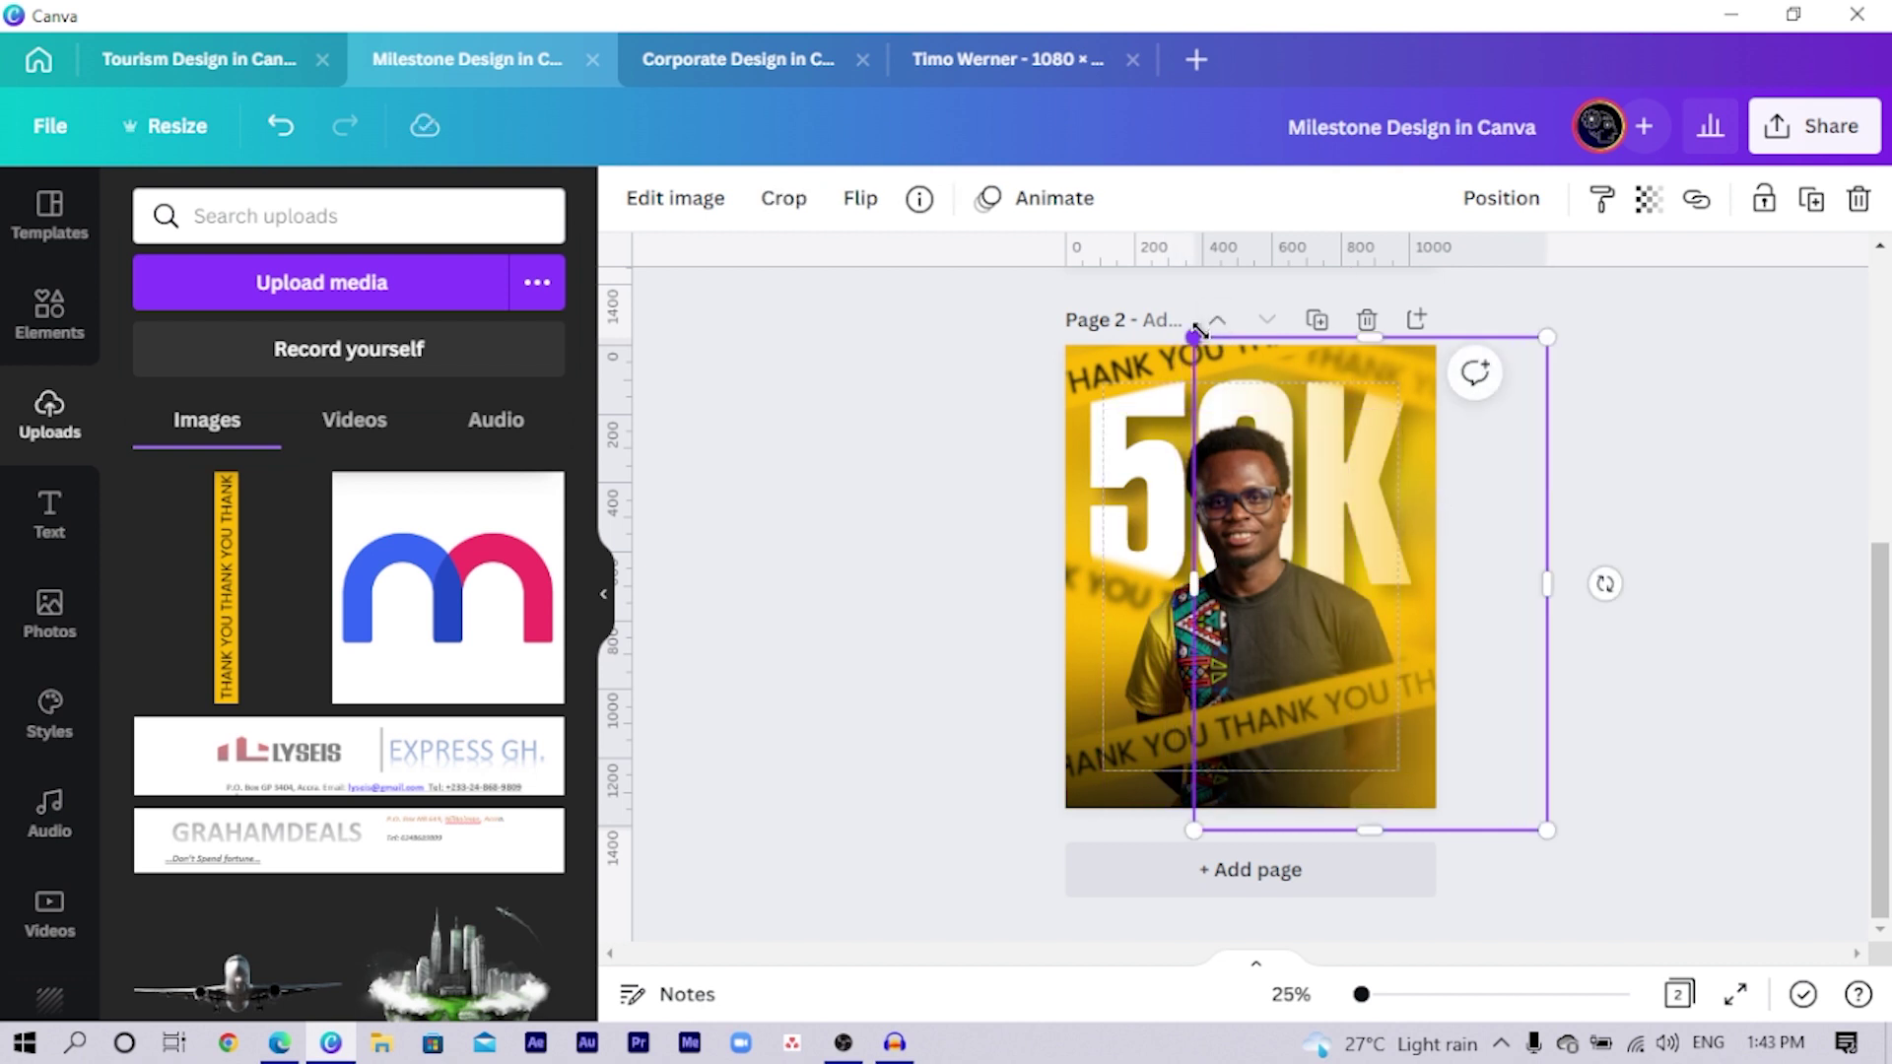
Step: Lift the lower THANK YOU tape slightly higher
left_click(952, 464)
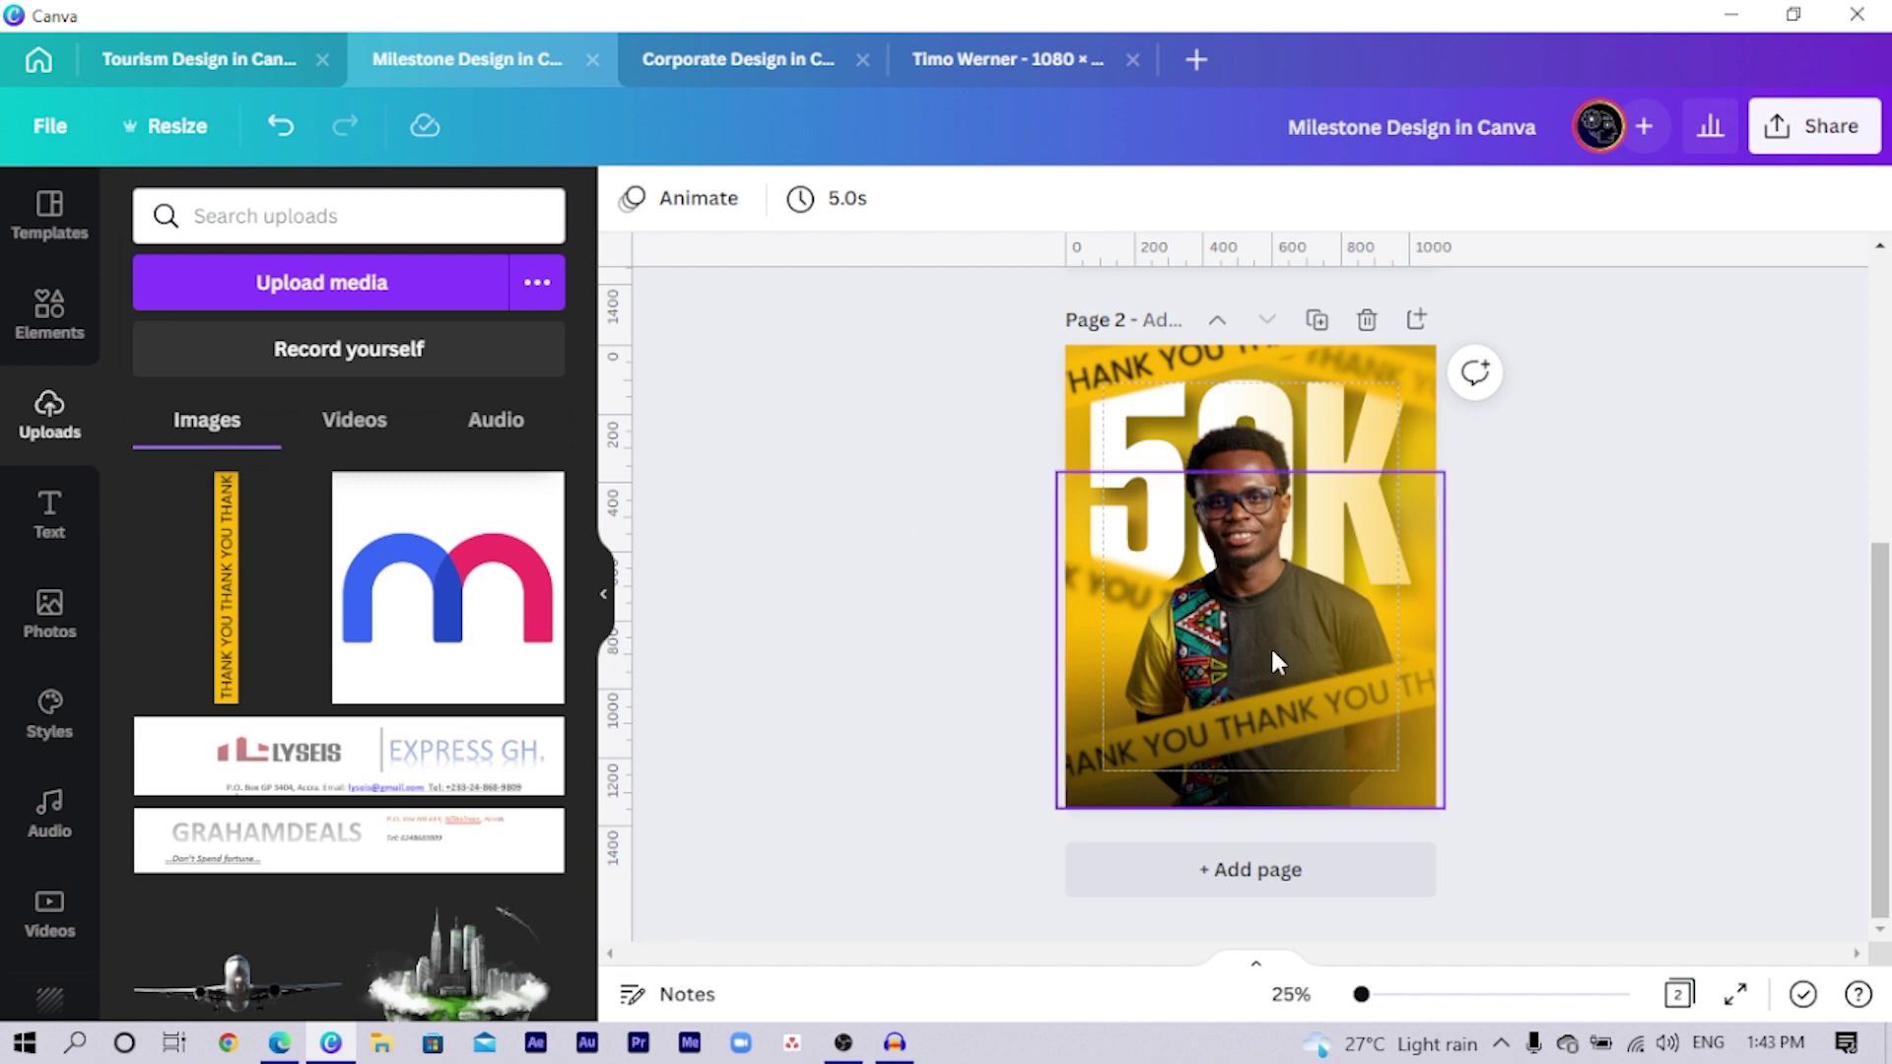
left_click(1145, 735)
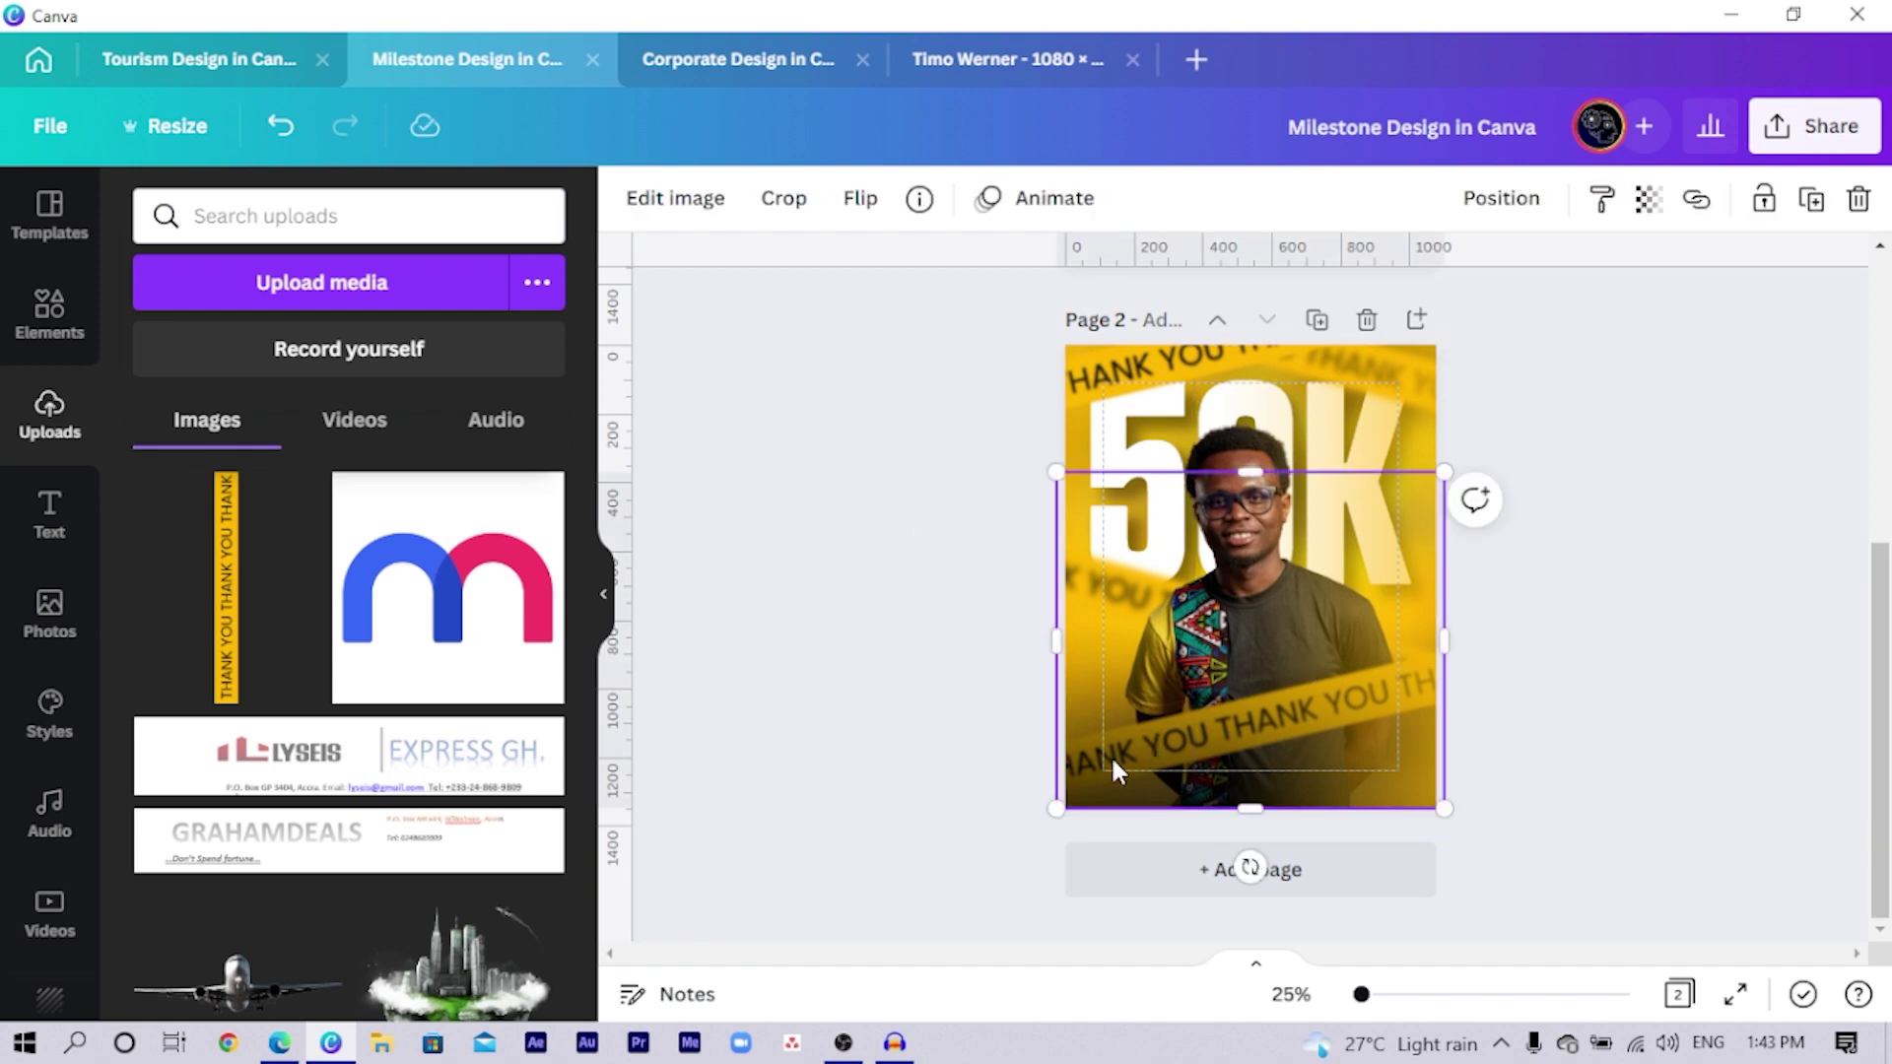
mouse_move(1112, 761)
left_mouse_down()
mouse_move(1315, 701)
mouse_move(1141, 739)
left_mouse_up()
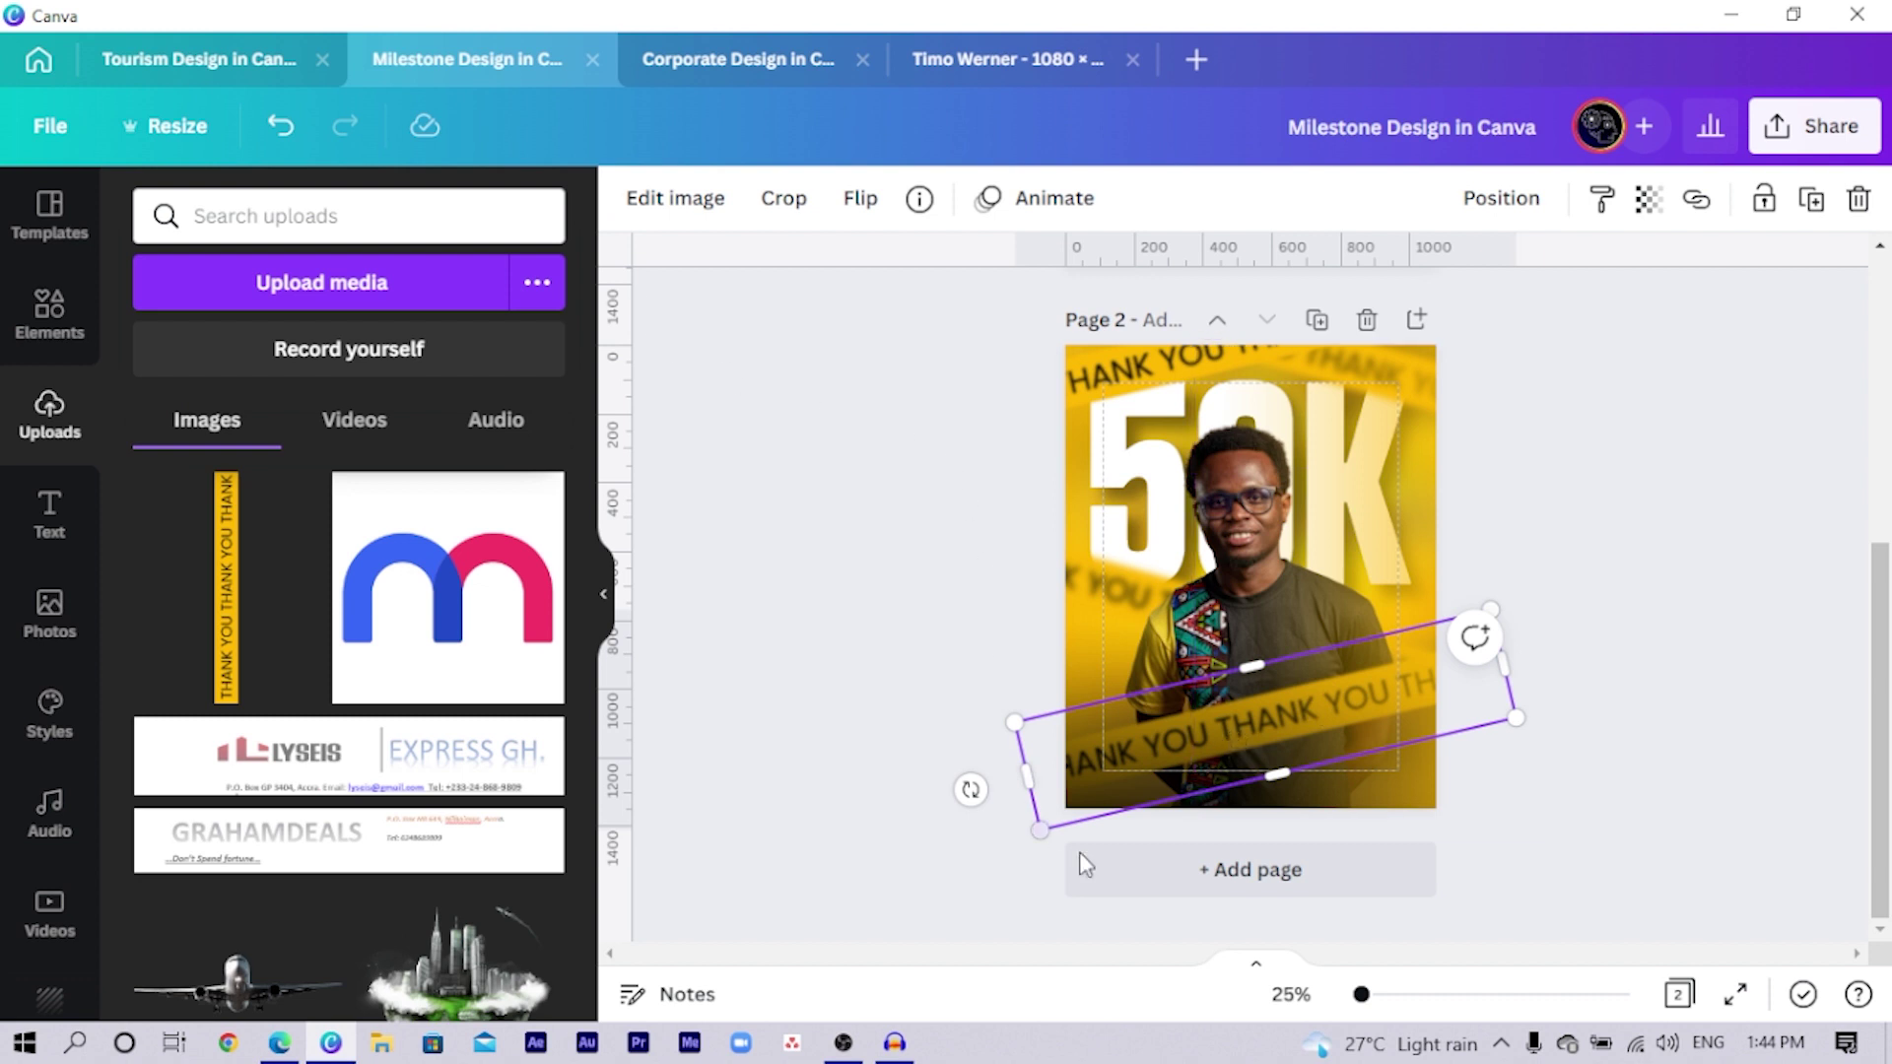
Step: Set the THANK YOU tape's blur to about 11 in the Adjust settings
left_click(711, 197)
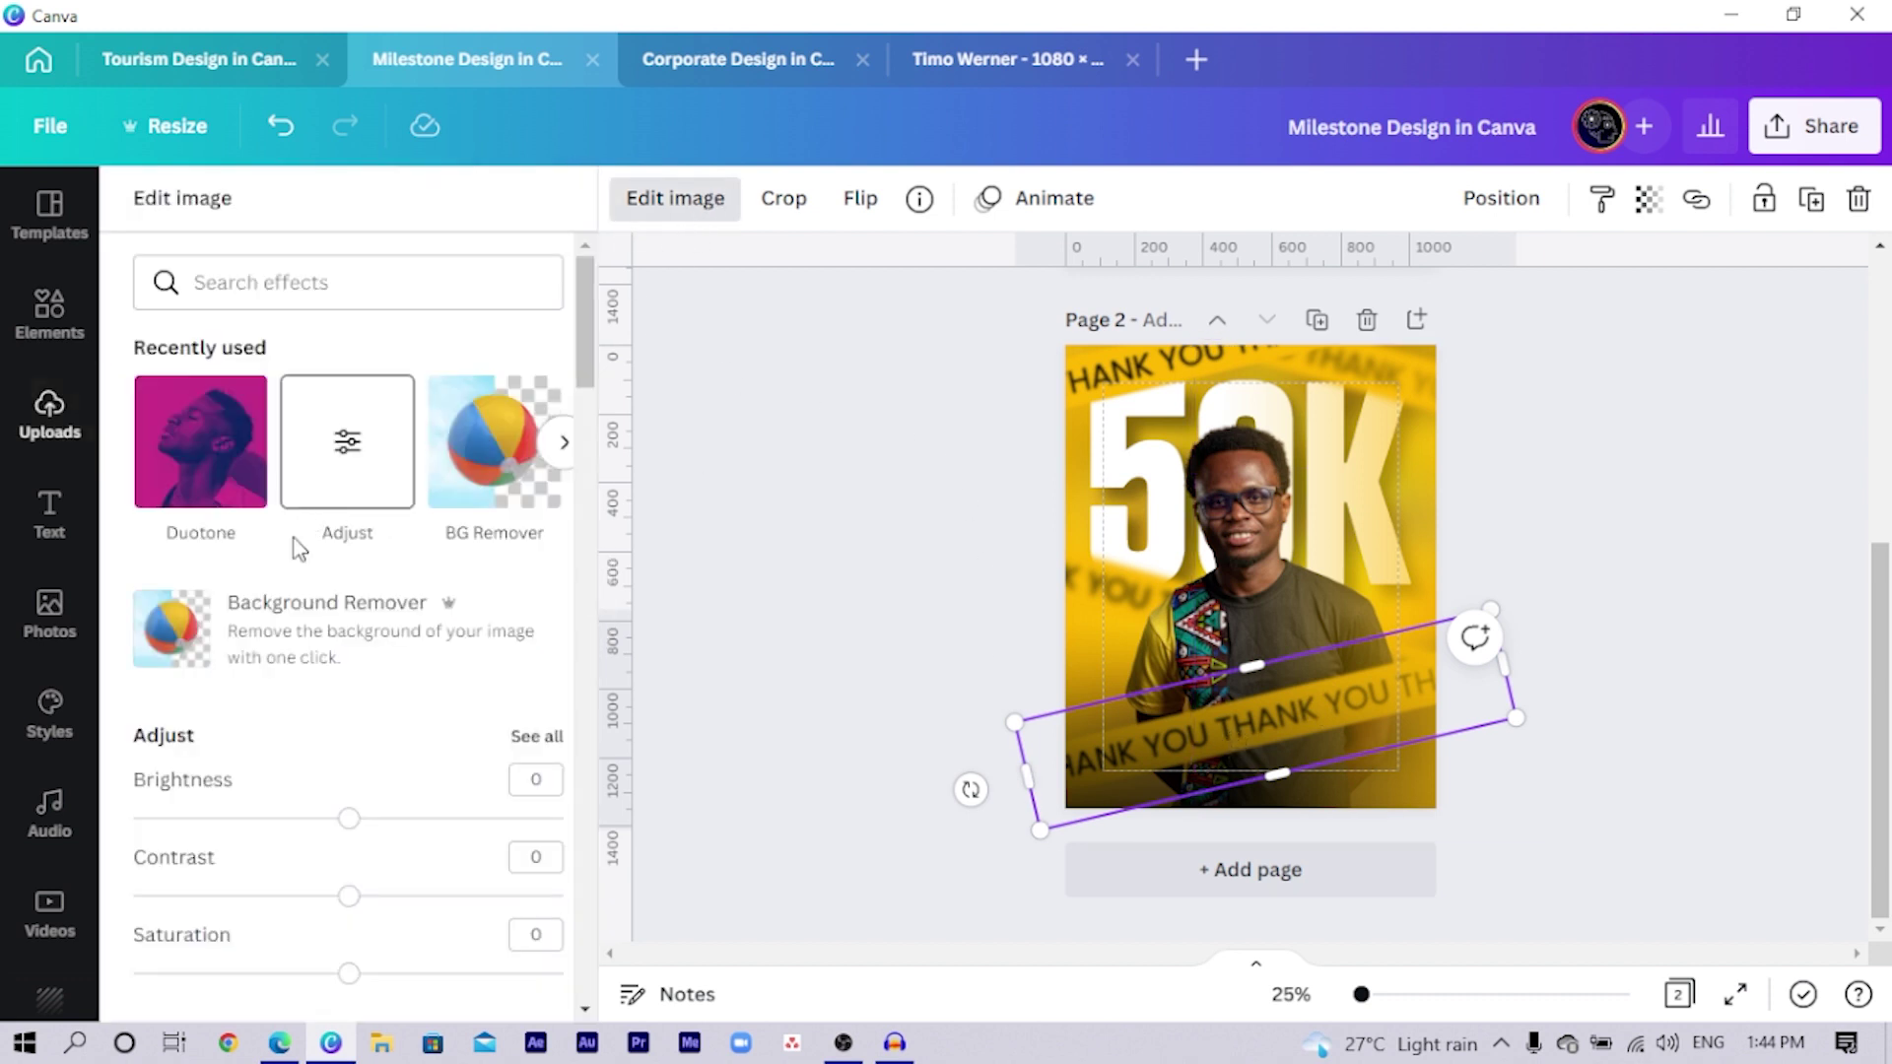
left_click(360, 477)
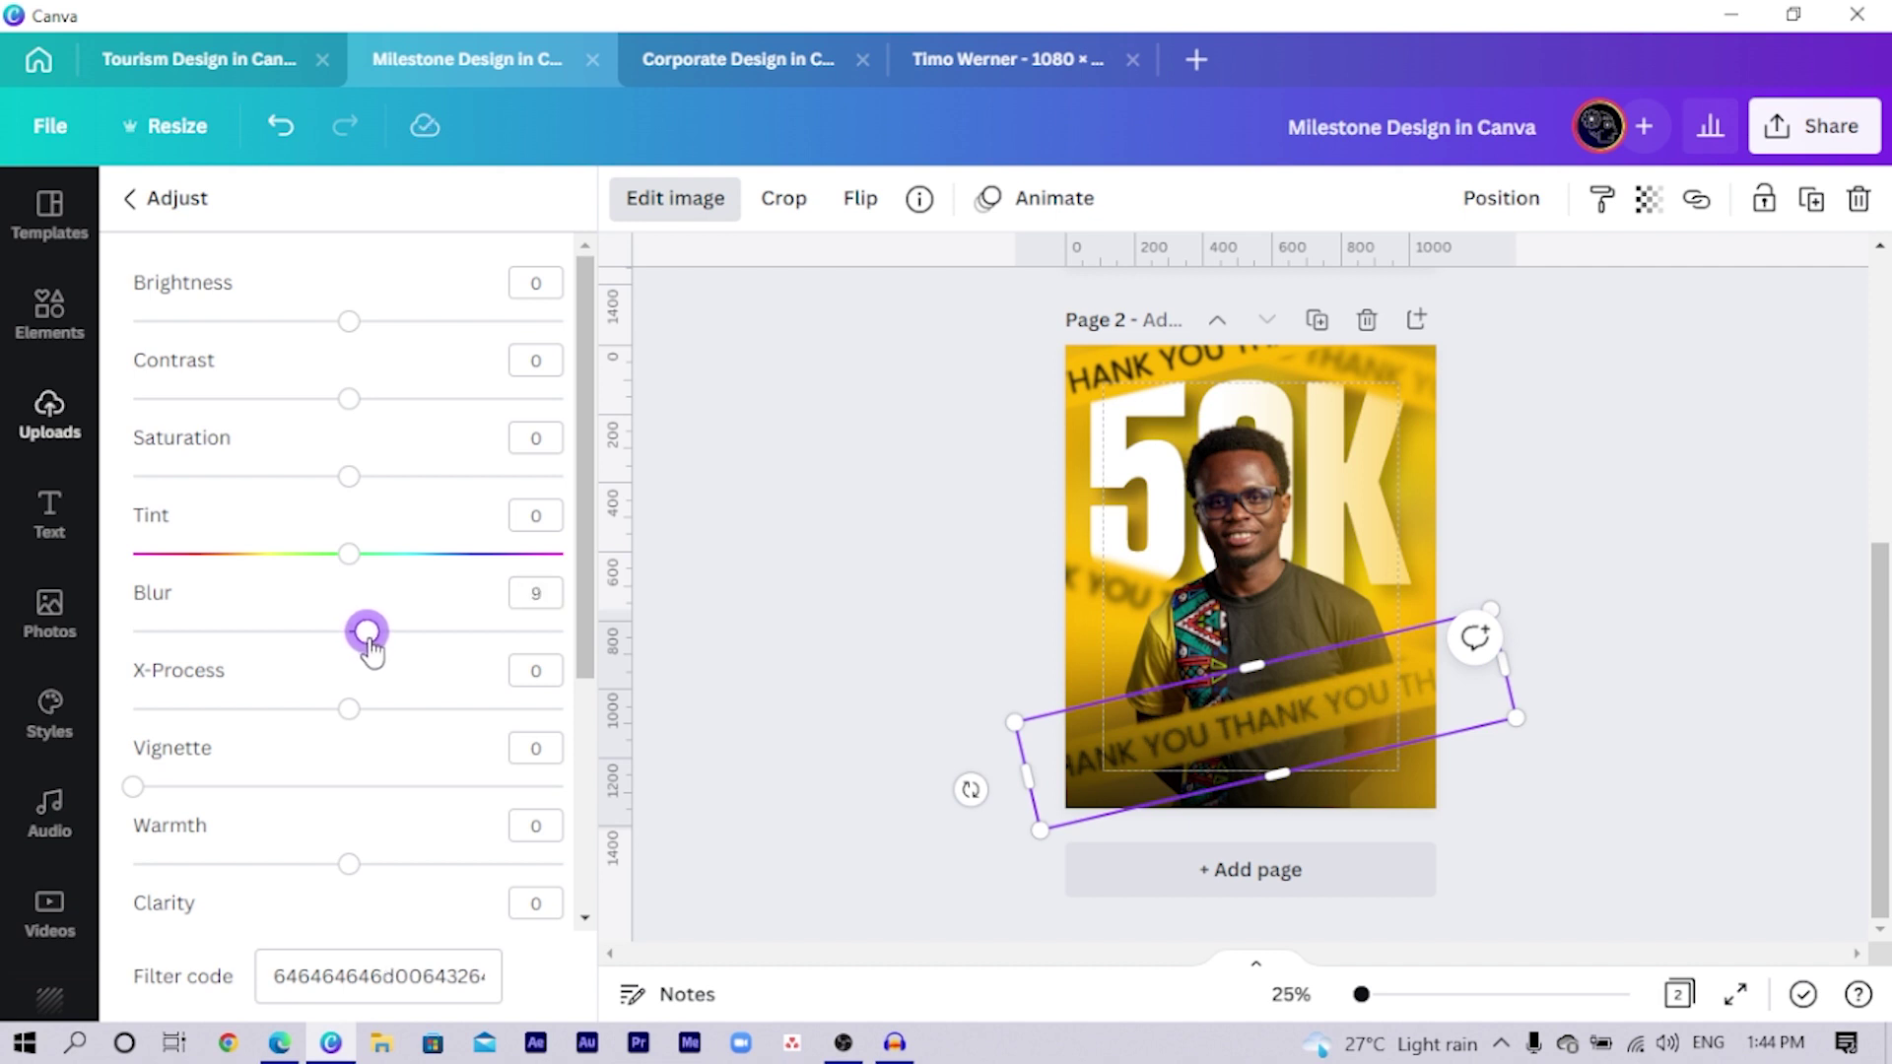
left_click_drag(367, 631, 358, 630)
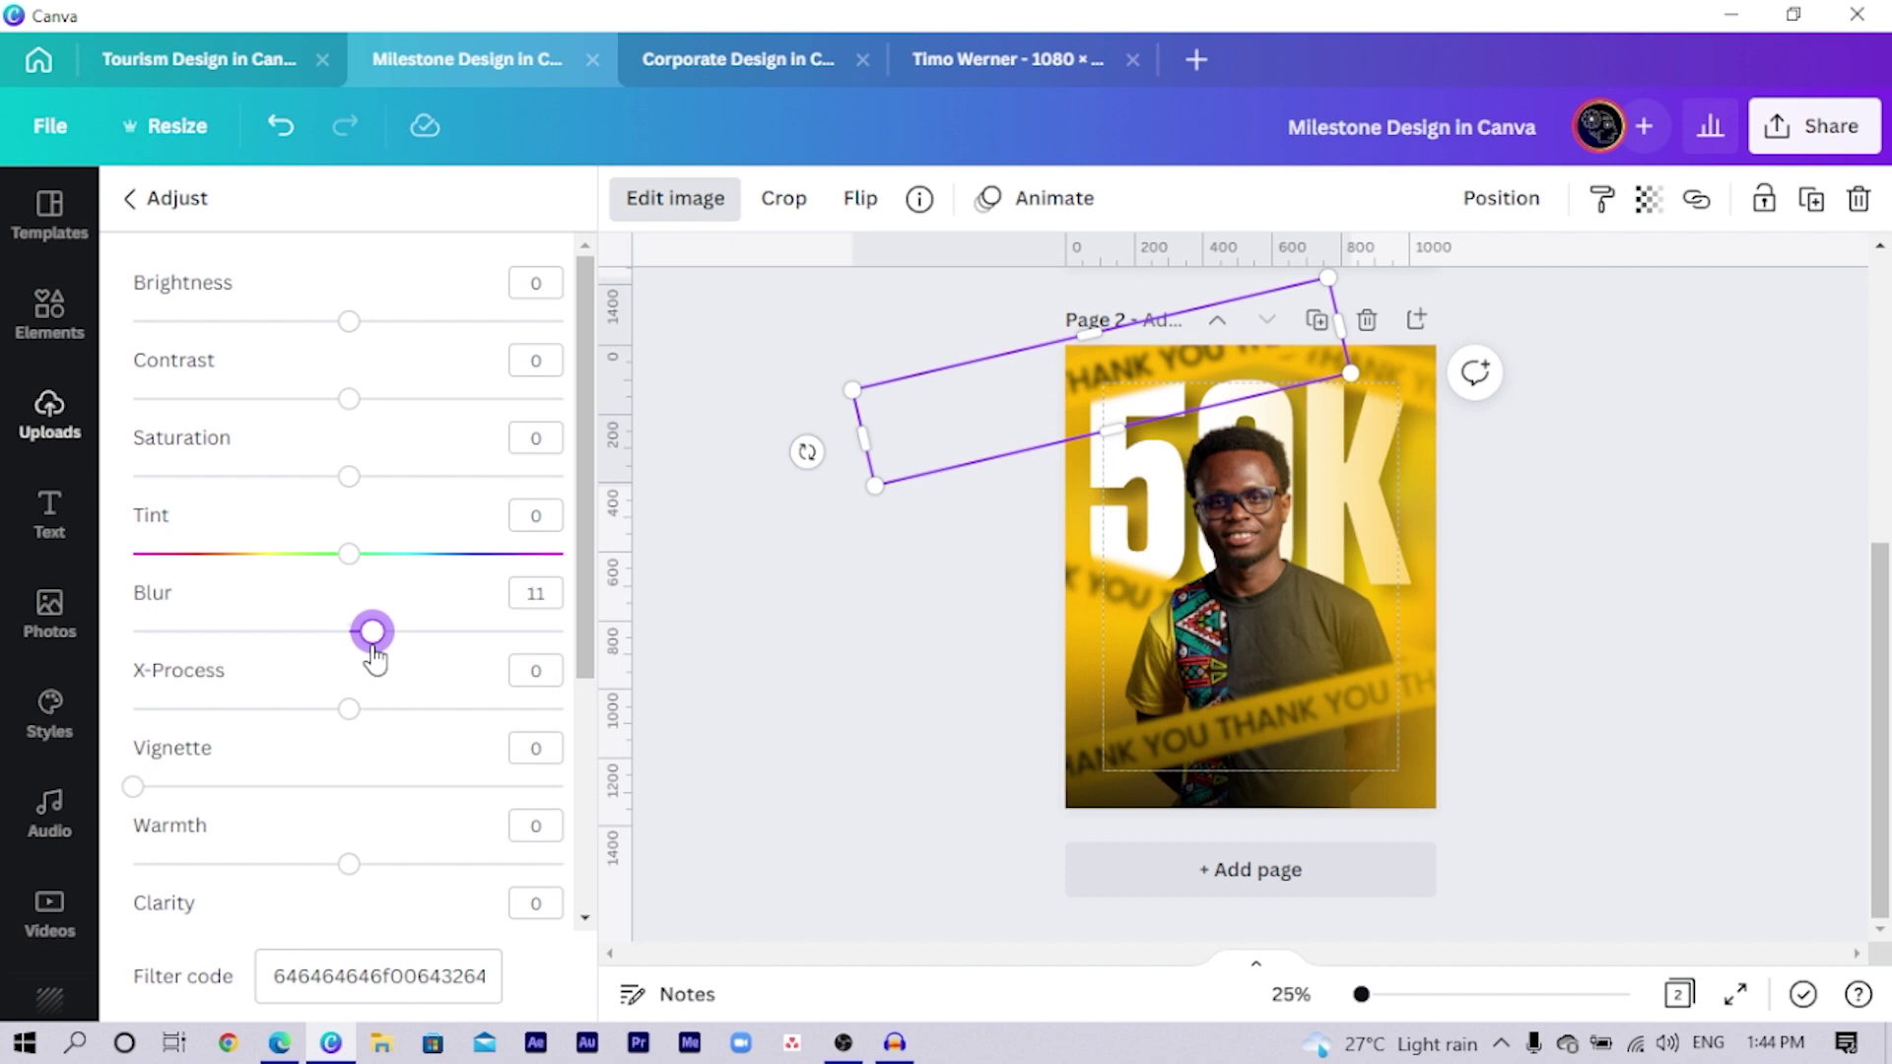
left_click(853, 683)
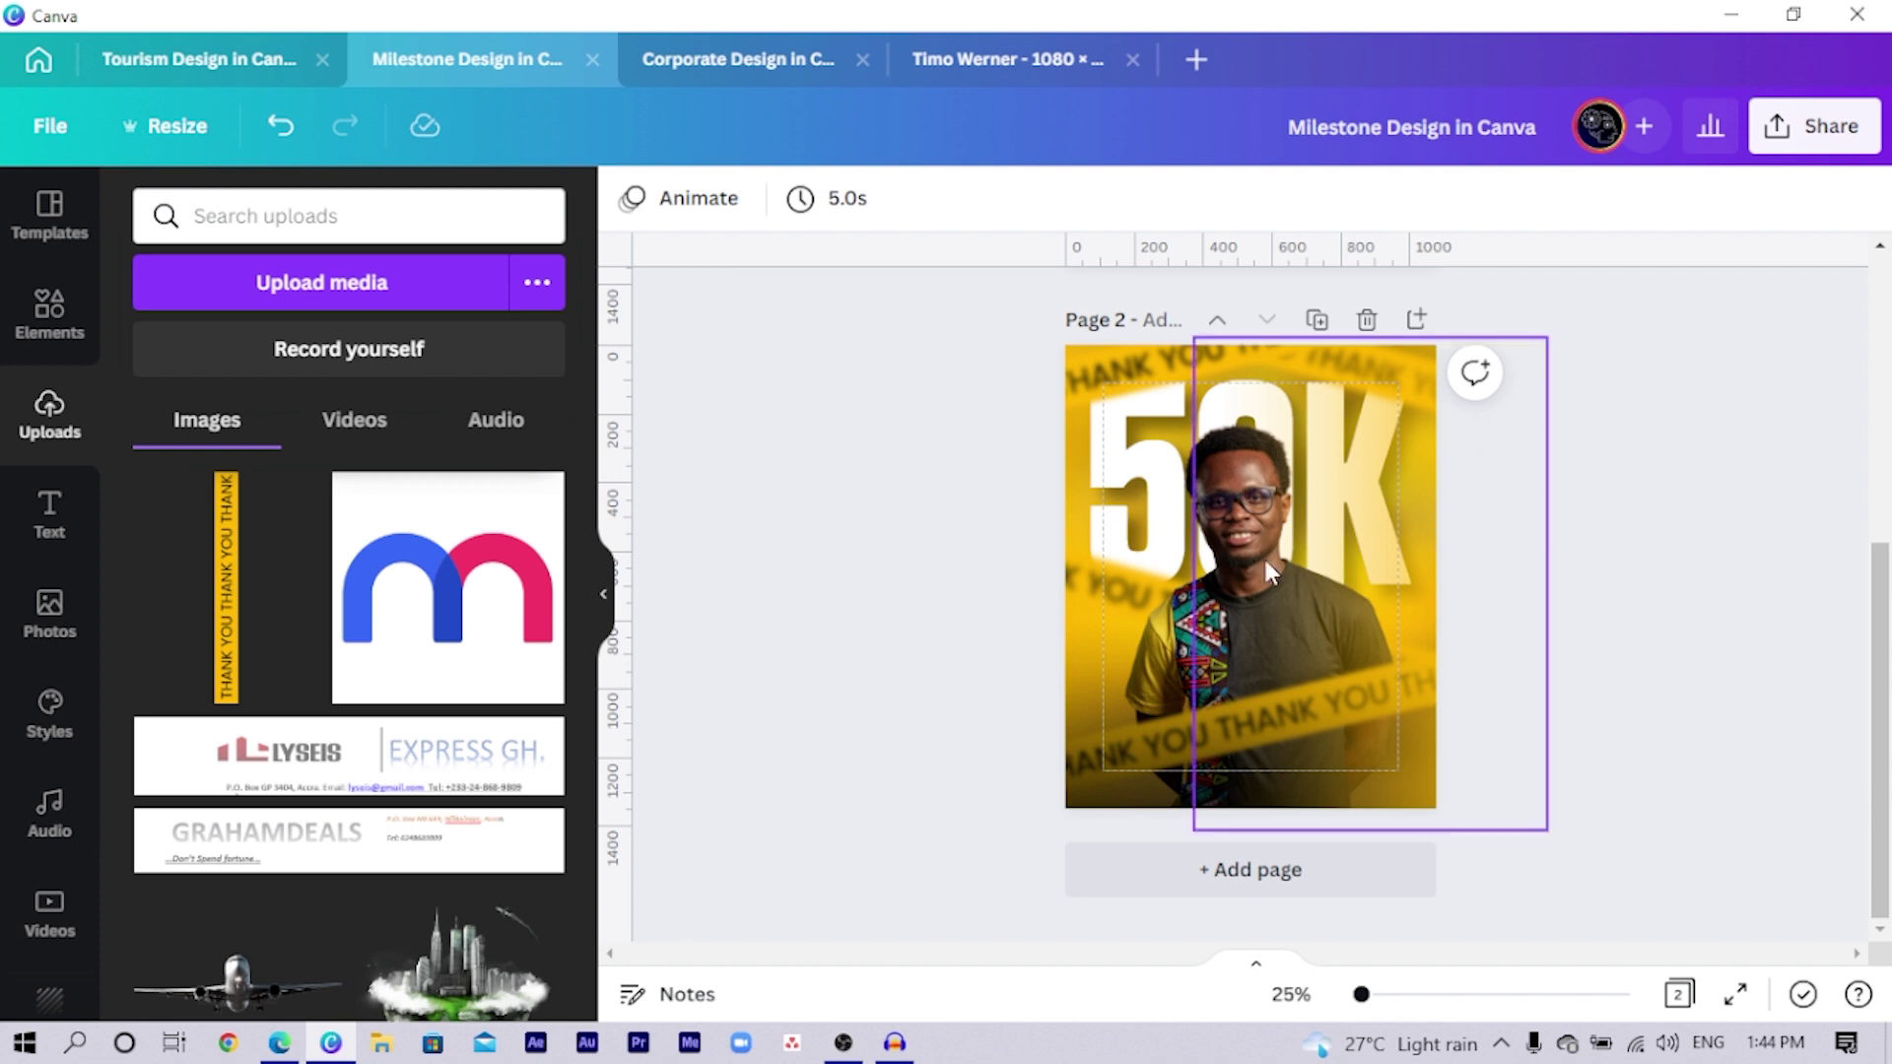
Step: Drag the portrait photo's Tint slider to about -40 for a yellow cast
left_click(1187, 446)
left_click(690, 196)
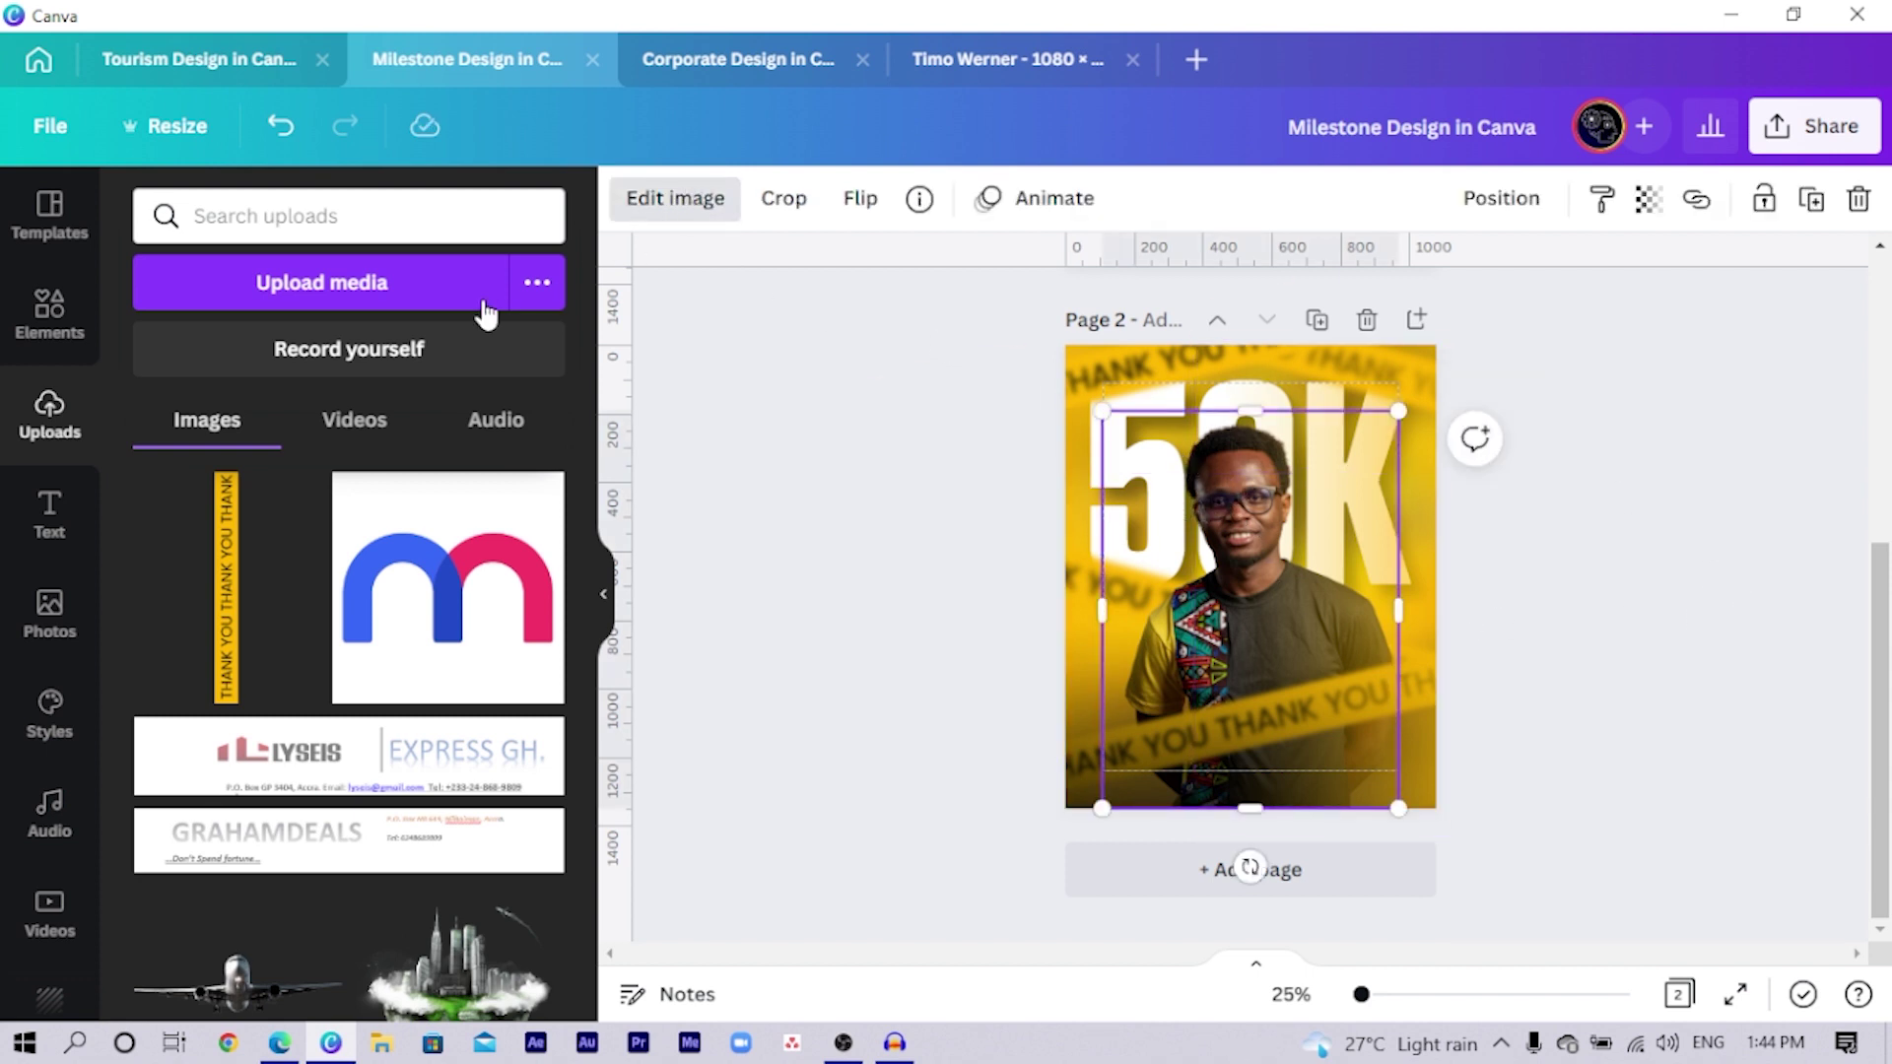
left_click(171, 494)
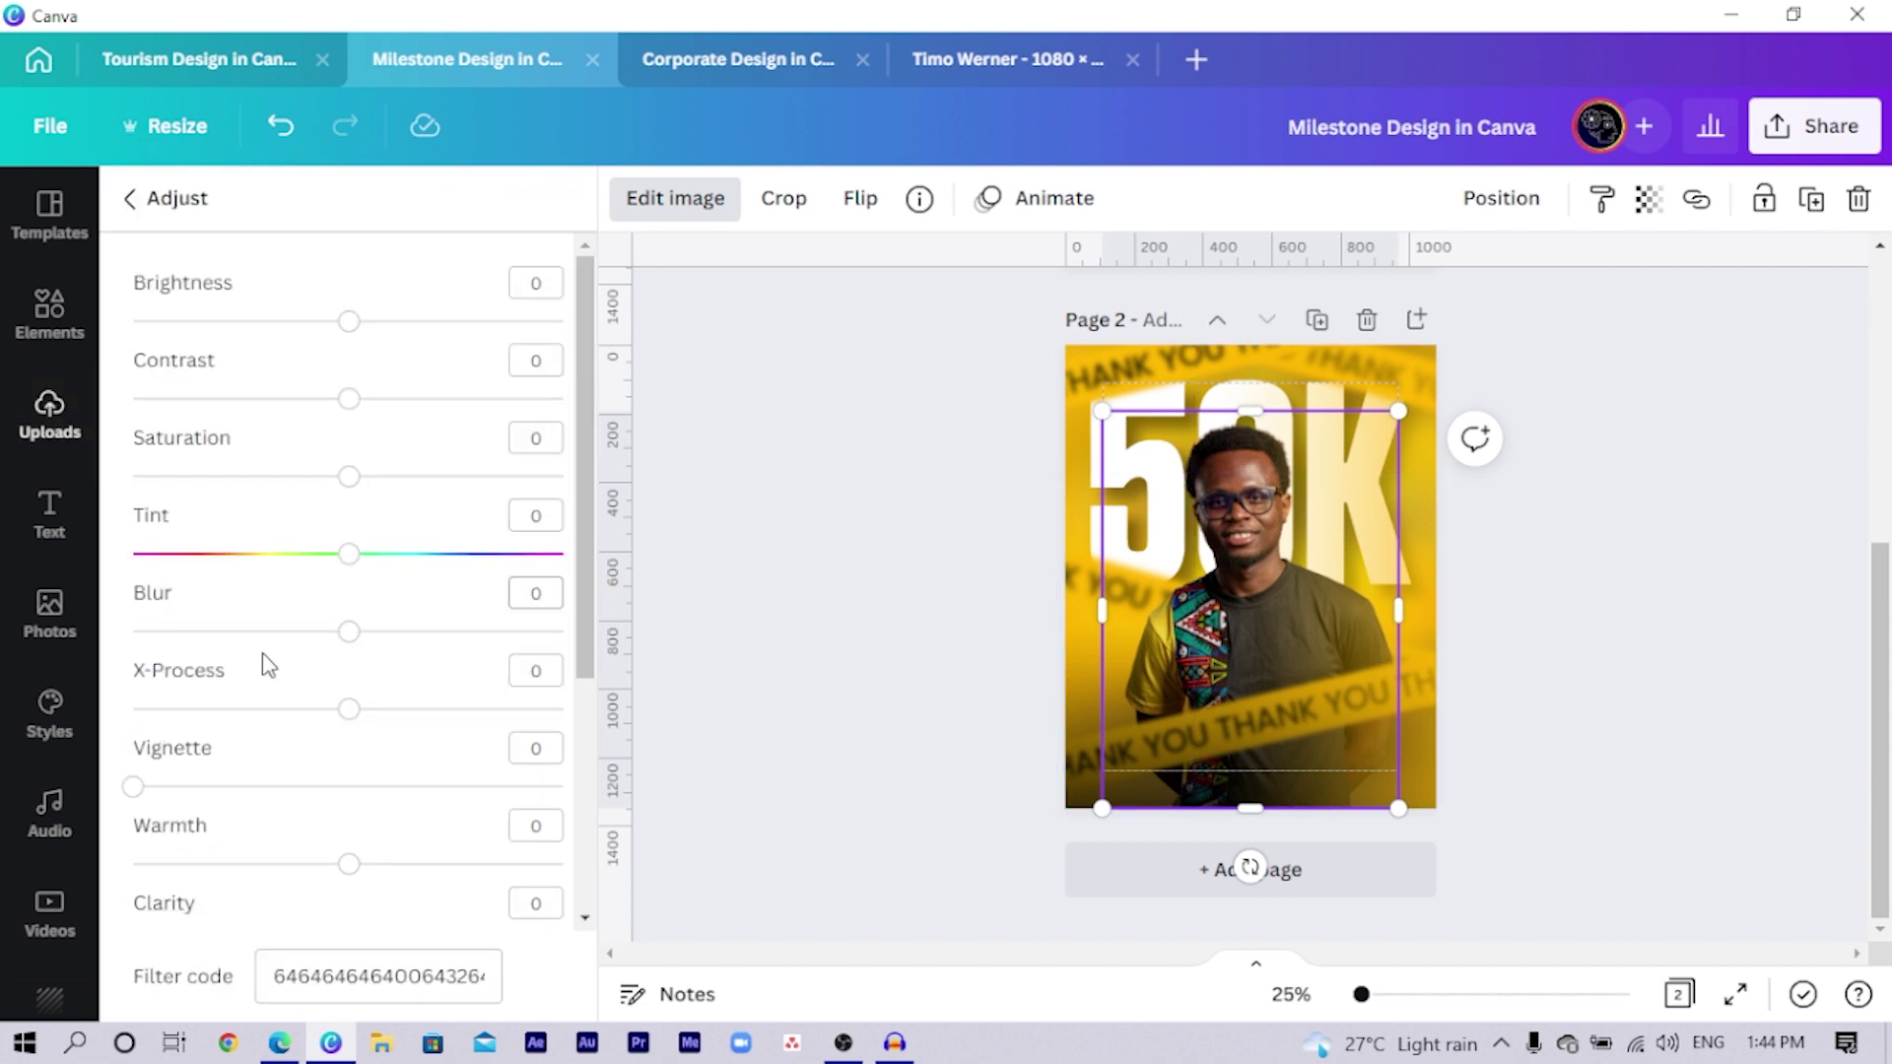
left_click_drag(350, 555, 317, 555)
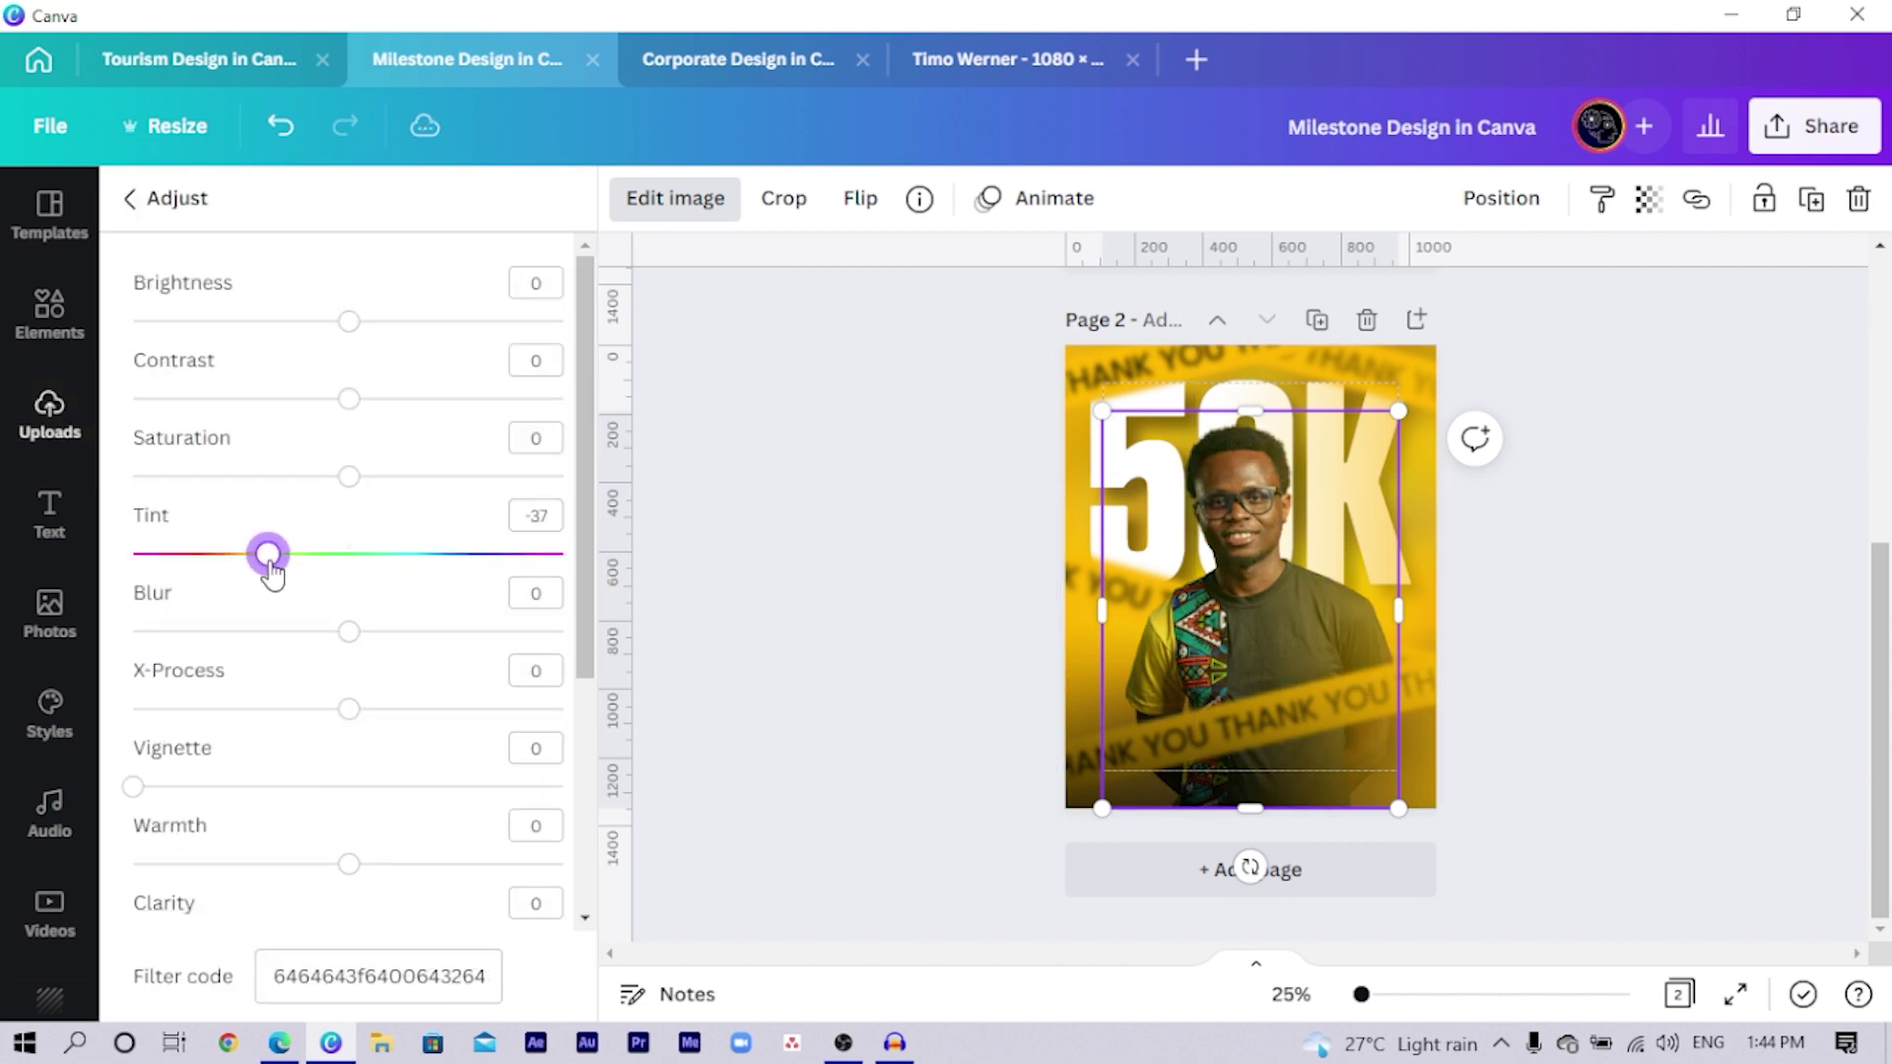